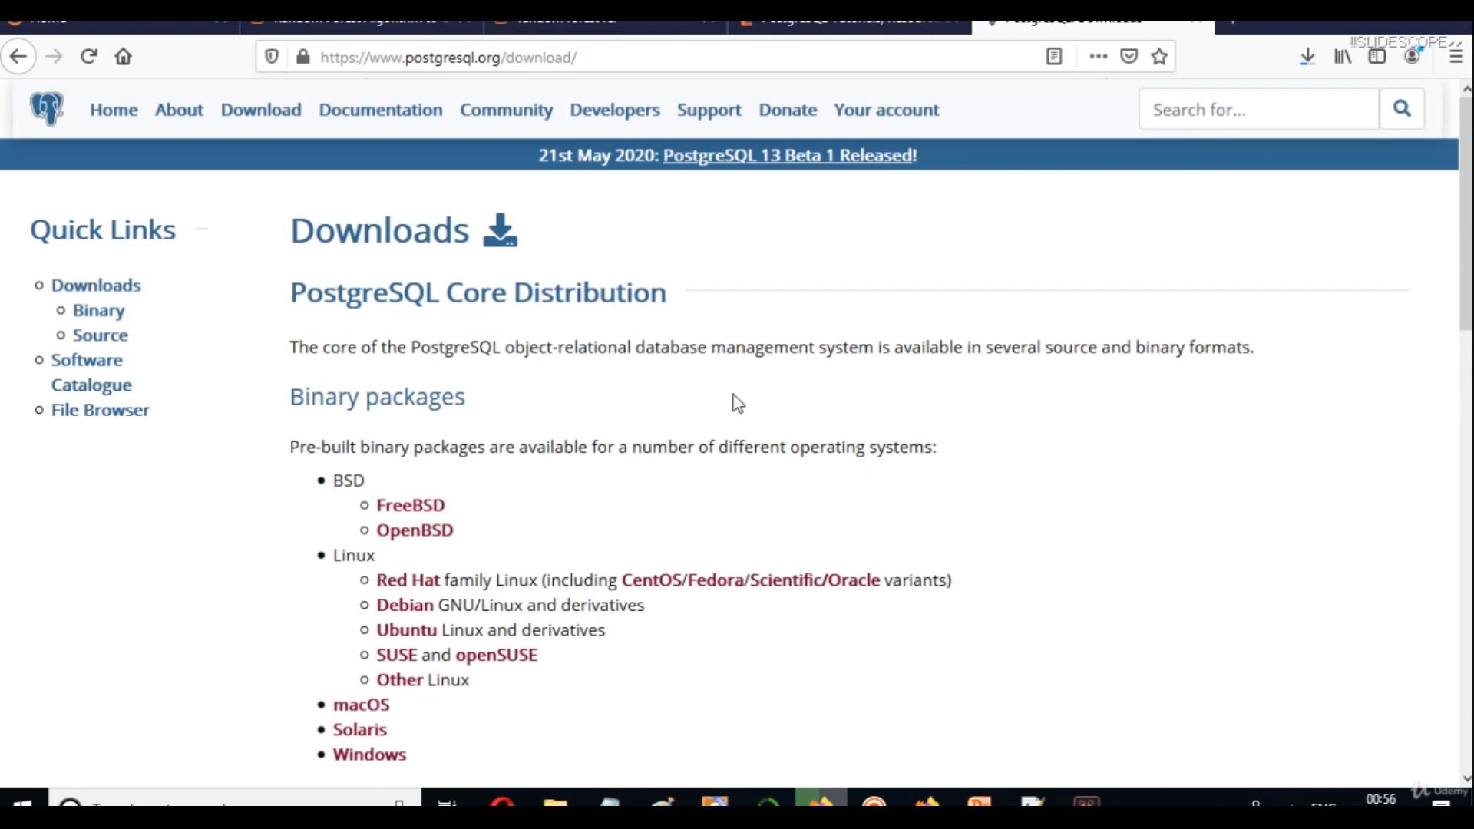
Open the Windows installers page from the Binary packages section of the PostgreSQL website.
scroll(1465, 230, "down", 3)
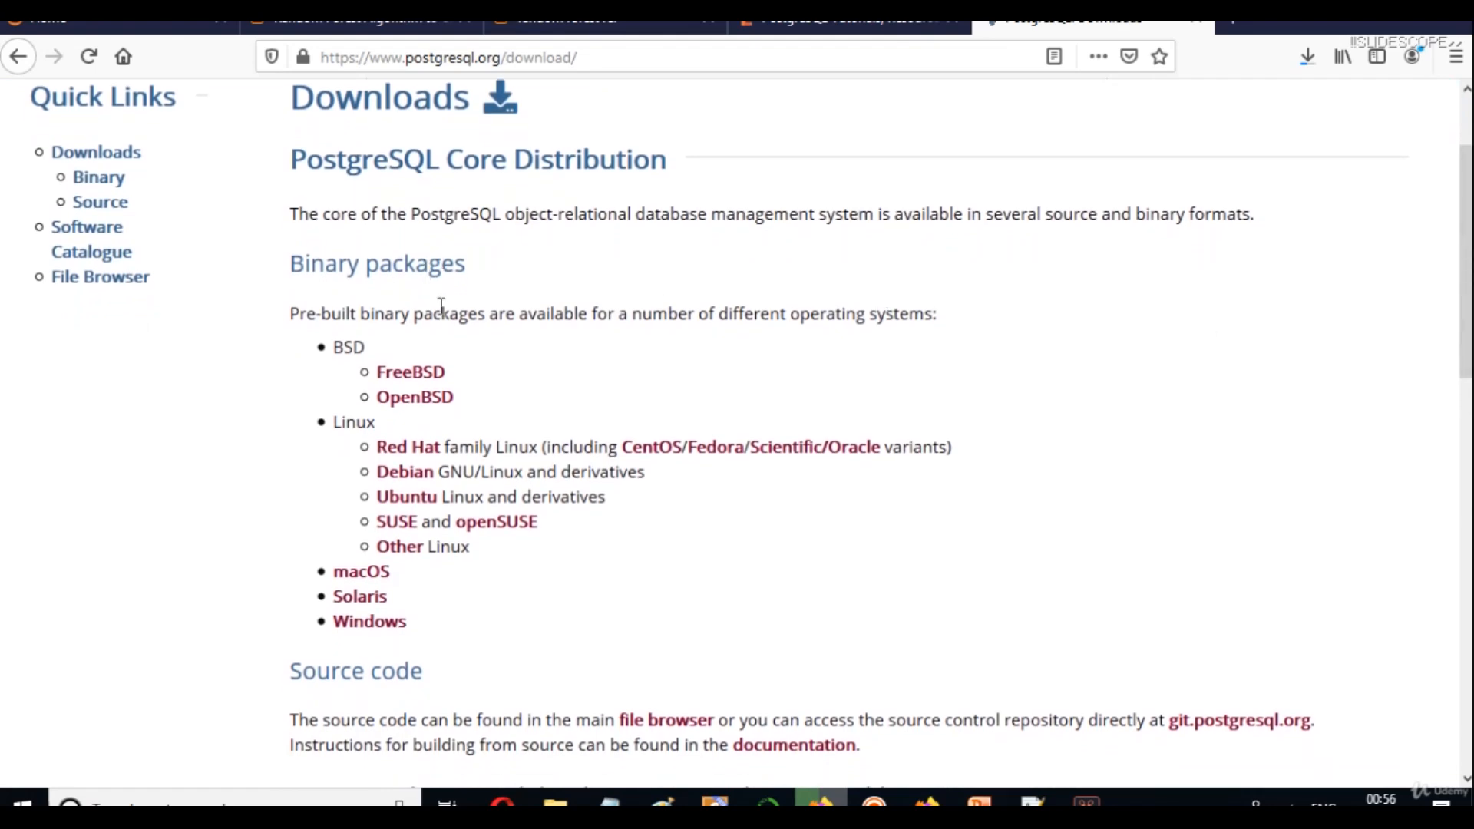
scroll(1464, 268, "down", 2)
scroll(270, 196, "down", 4)
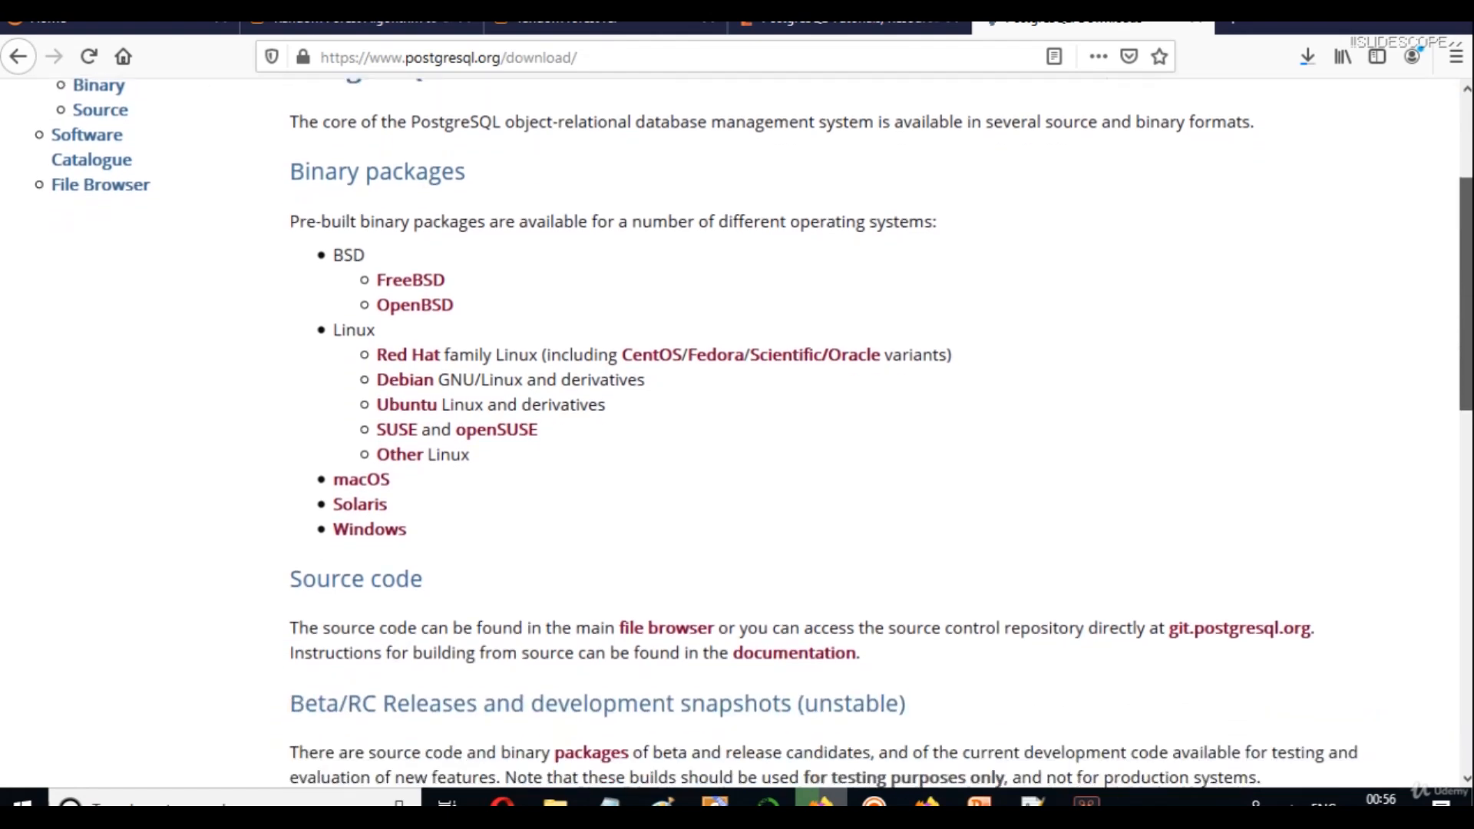
scroll(270, 196, "up", 1)
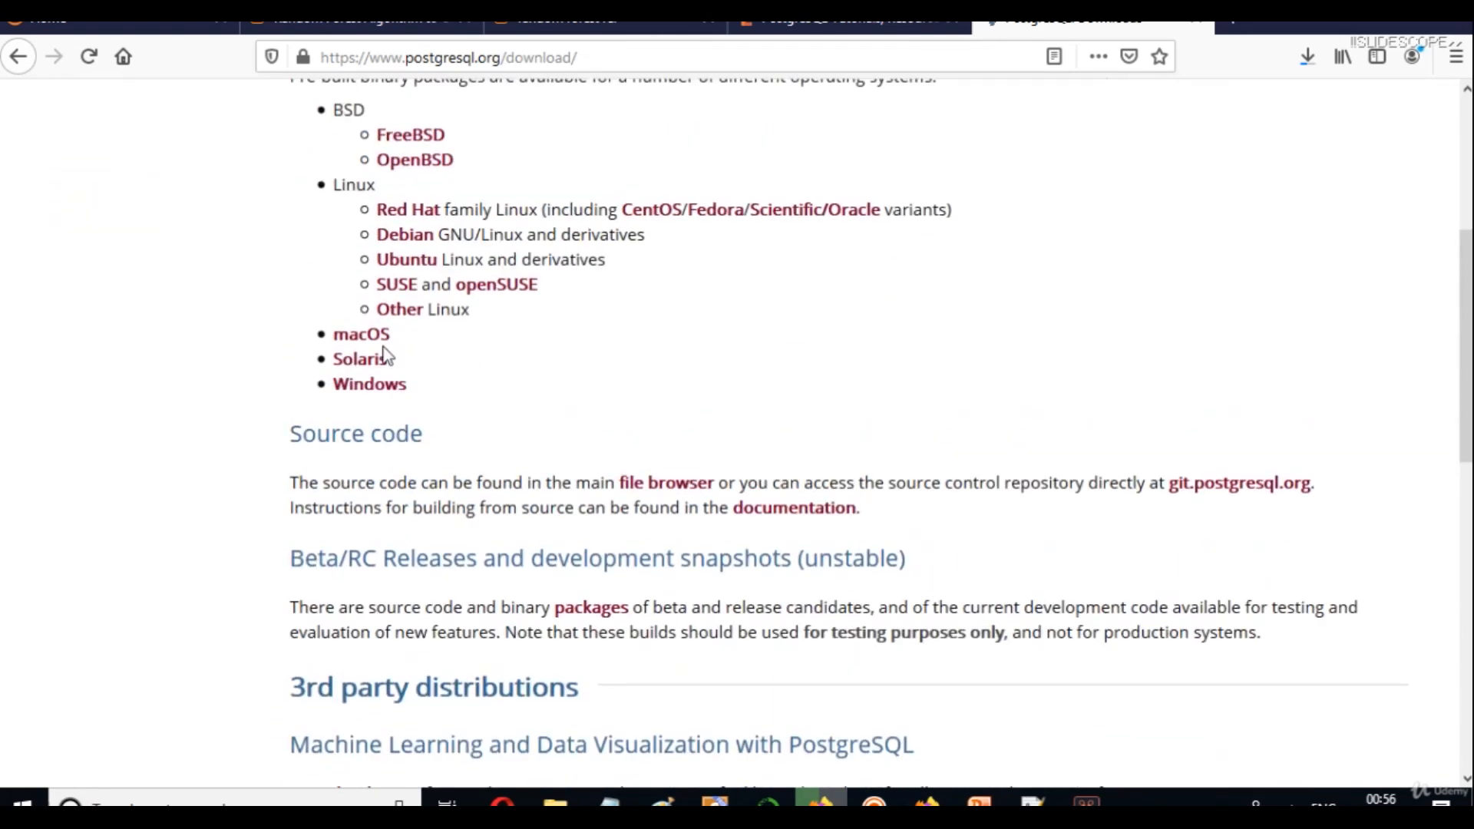
left_click(359, 390)
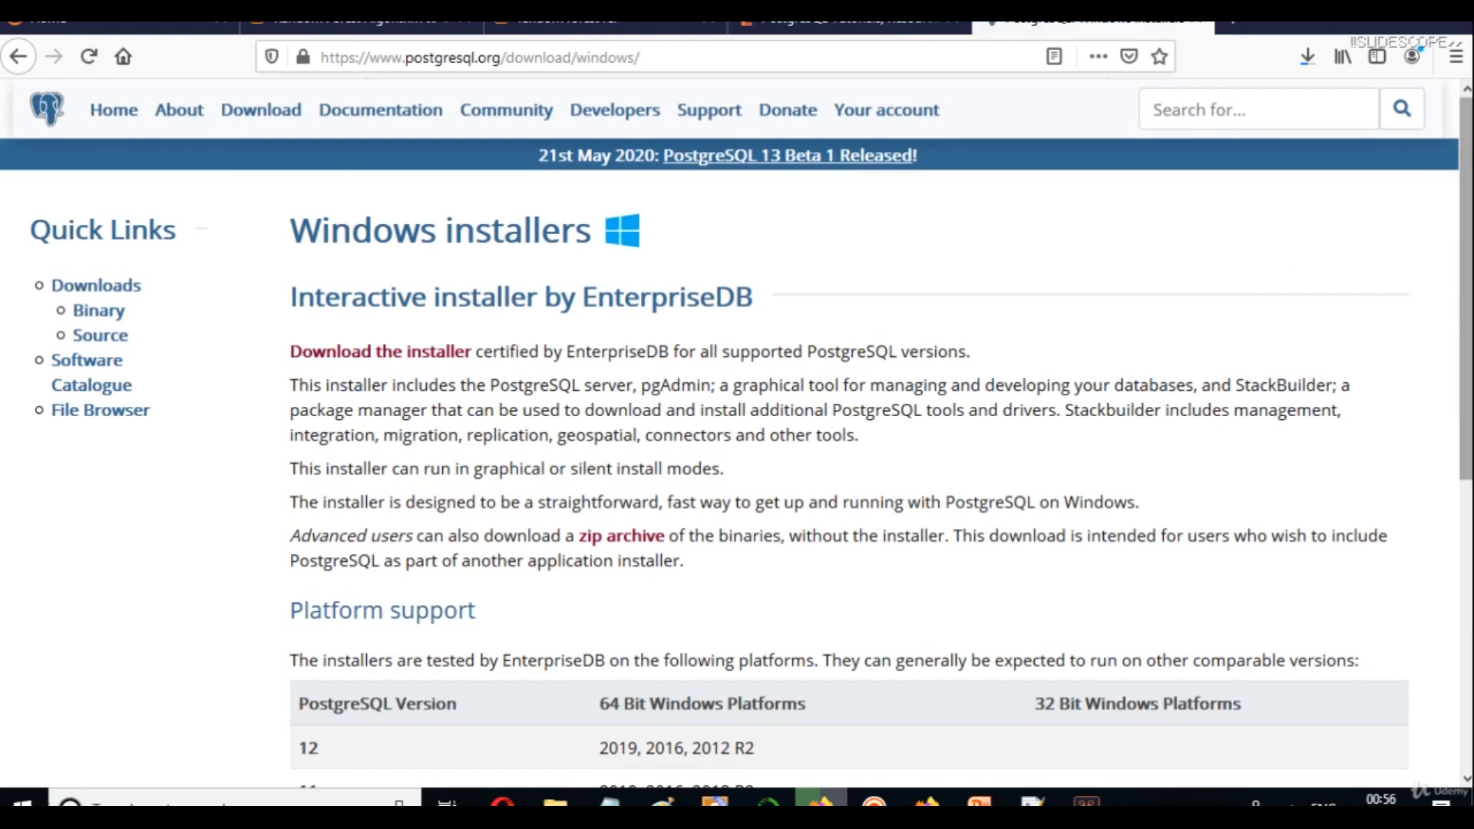
Review the Platform support table listing PostgreSQL versions for each Windows platform.
scroll(1464, 307, "down", 1)
scroll(1464, 307, "down", 2)
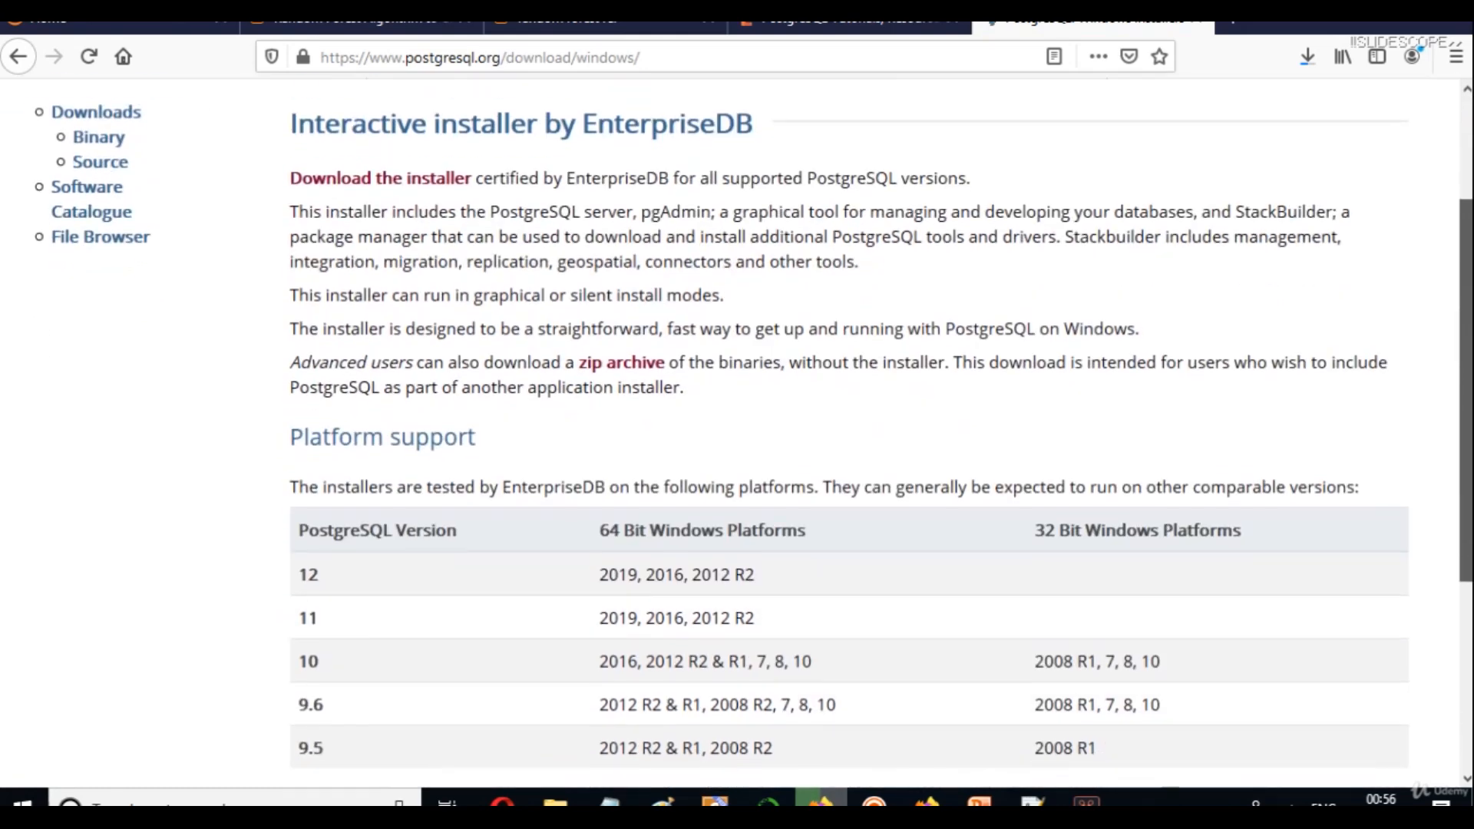
scroll(848, 430, "down", 3)
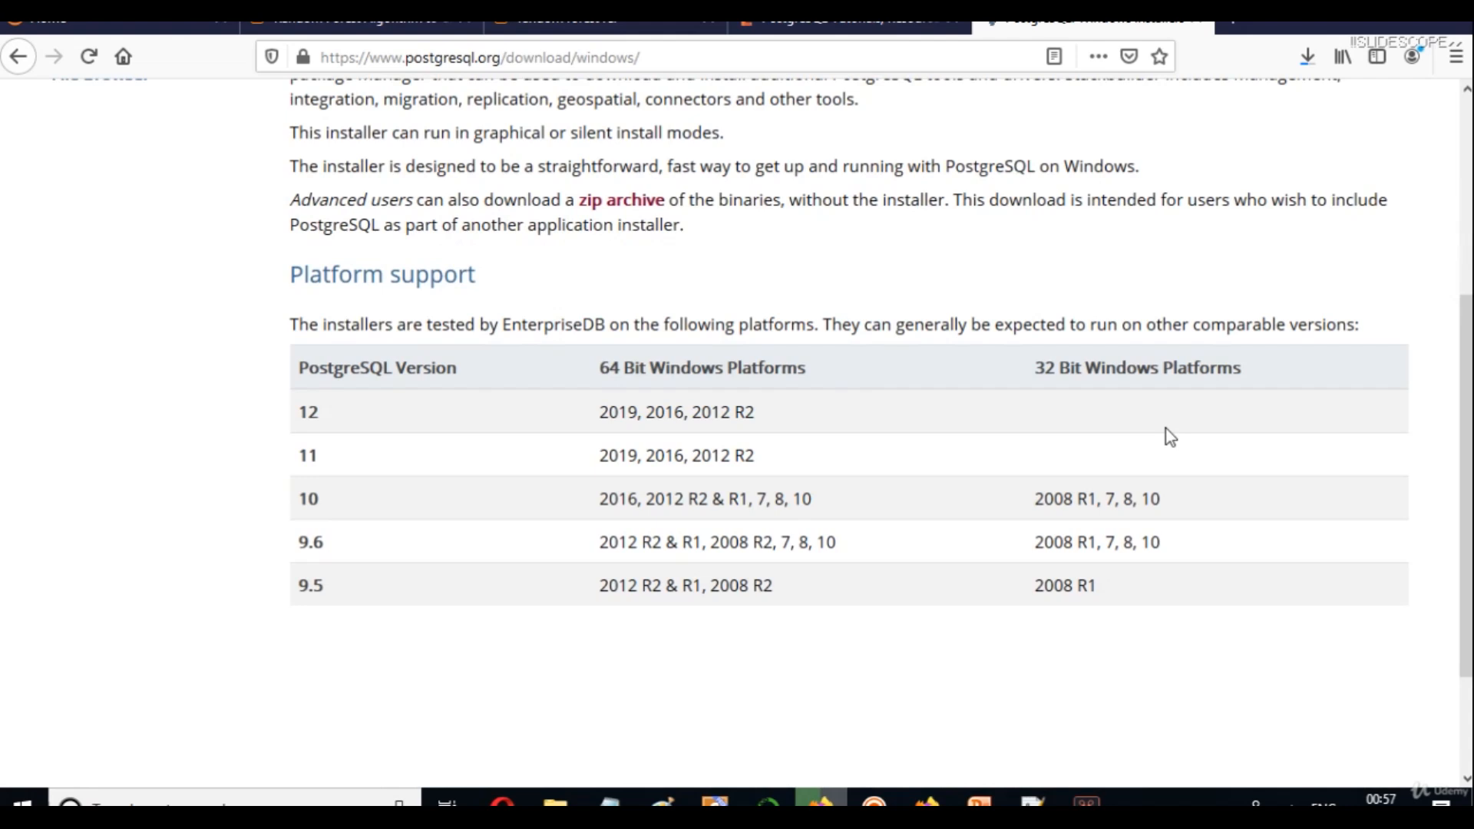
scroll(1464, 453, "up", 1)
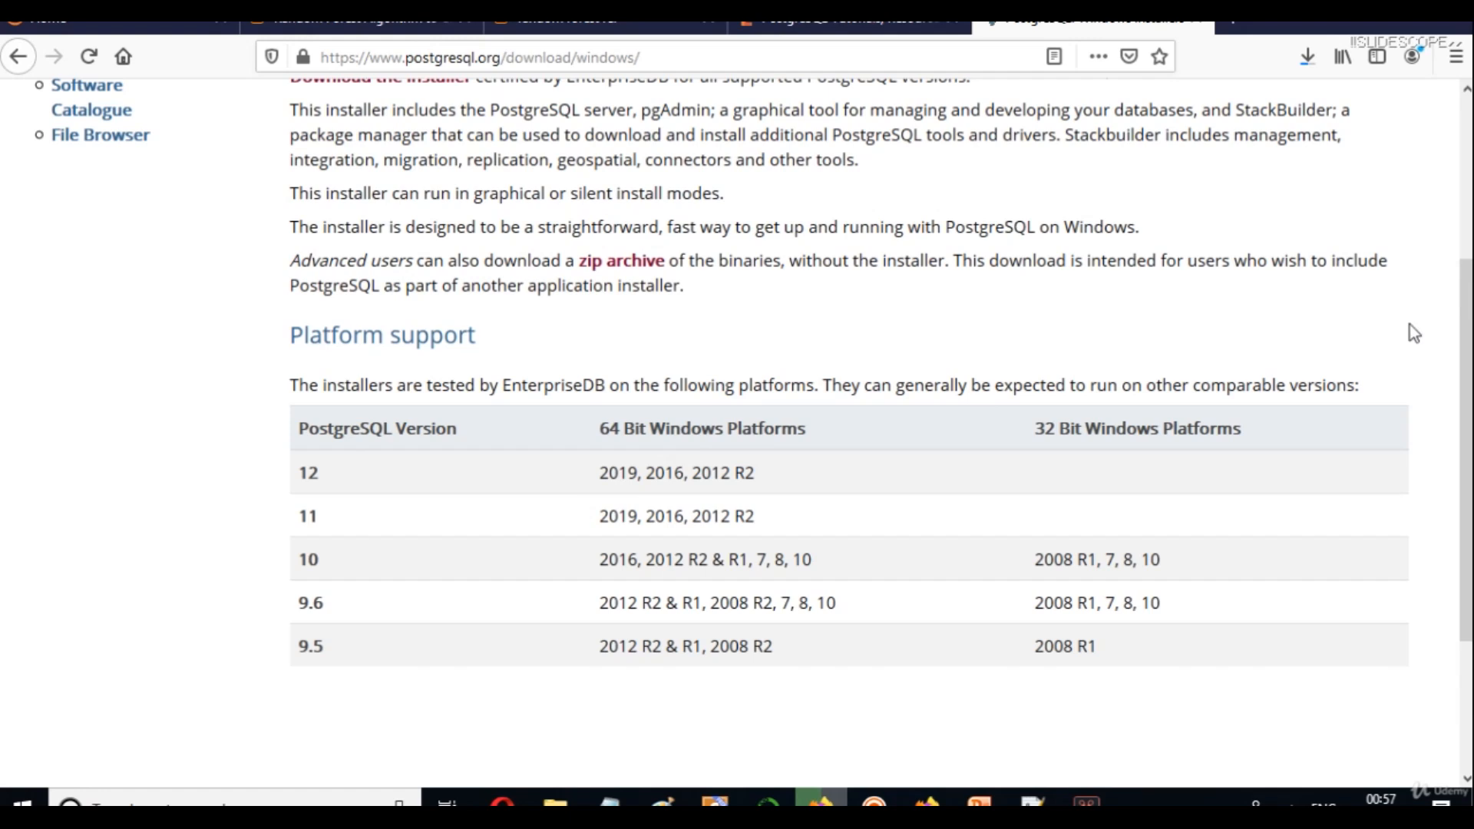
scroll(1465, 446, "up", 3)
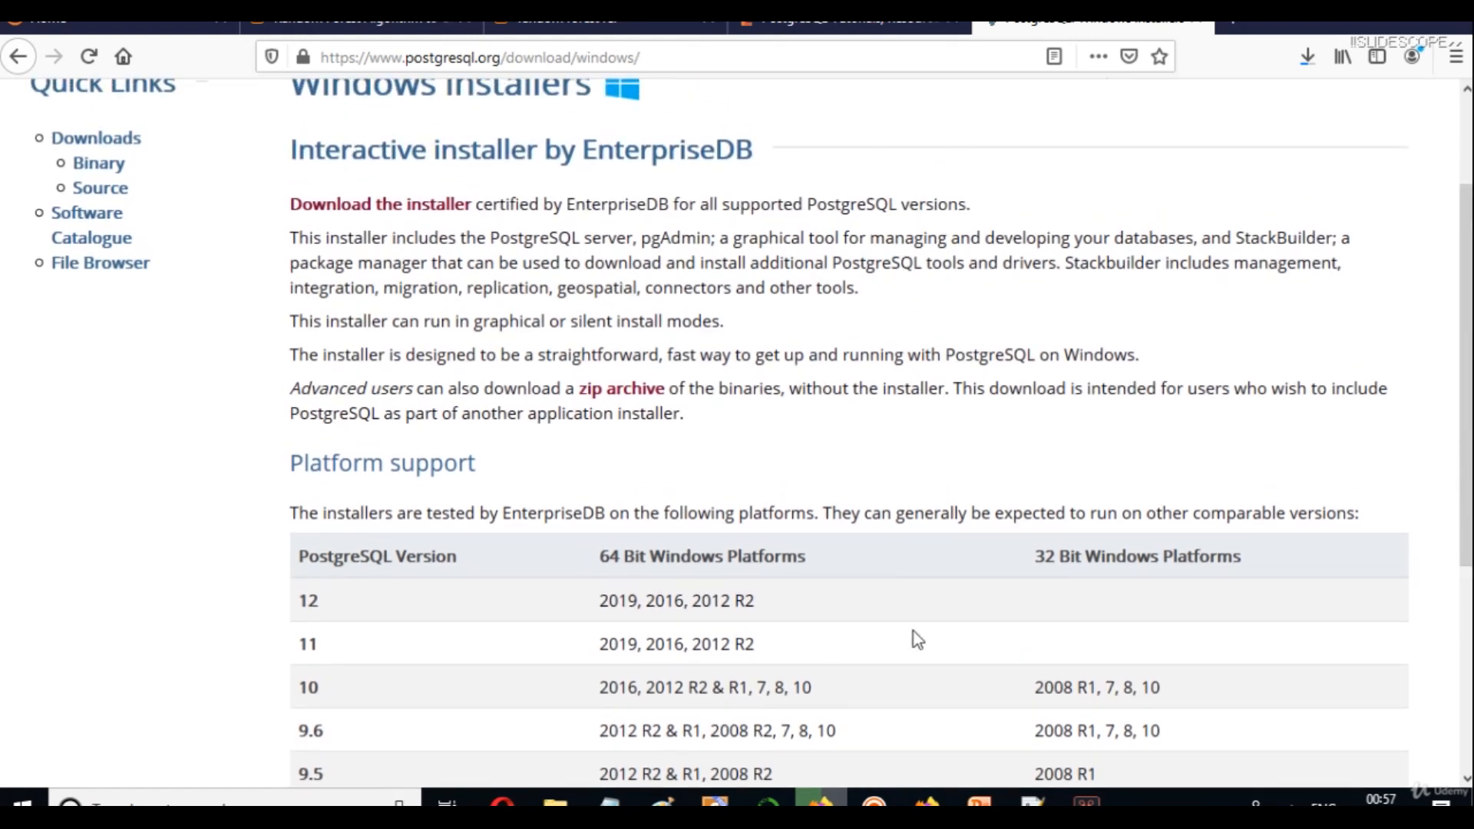
Download the PostgreSQL 12.3 Windows x86-64 installer from EnterpriseDB and check its download progress.
left_click(368, 218)
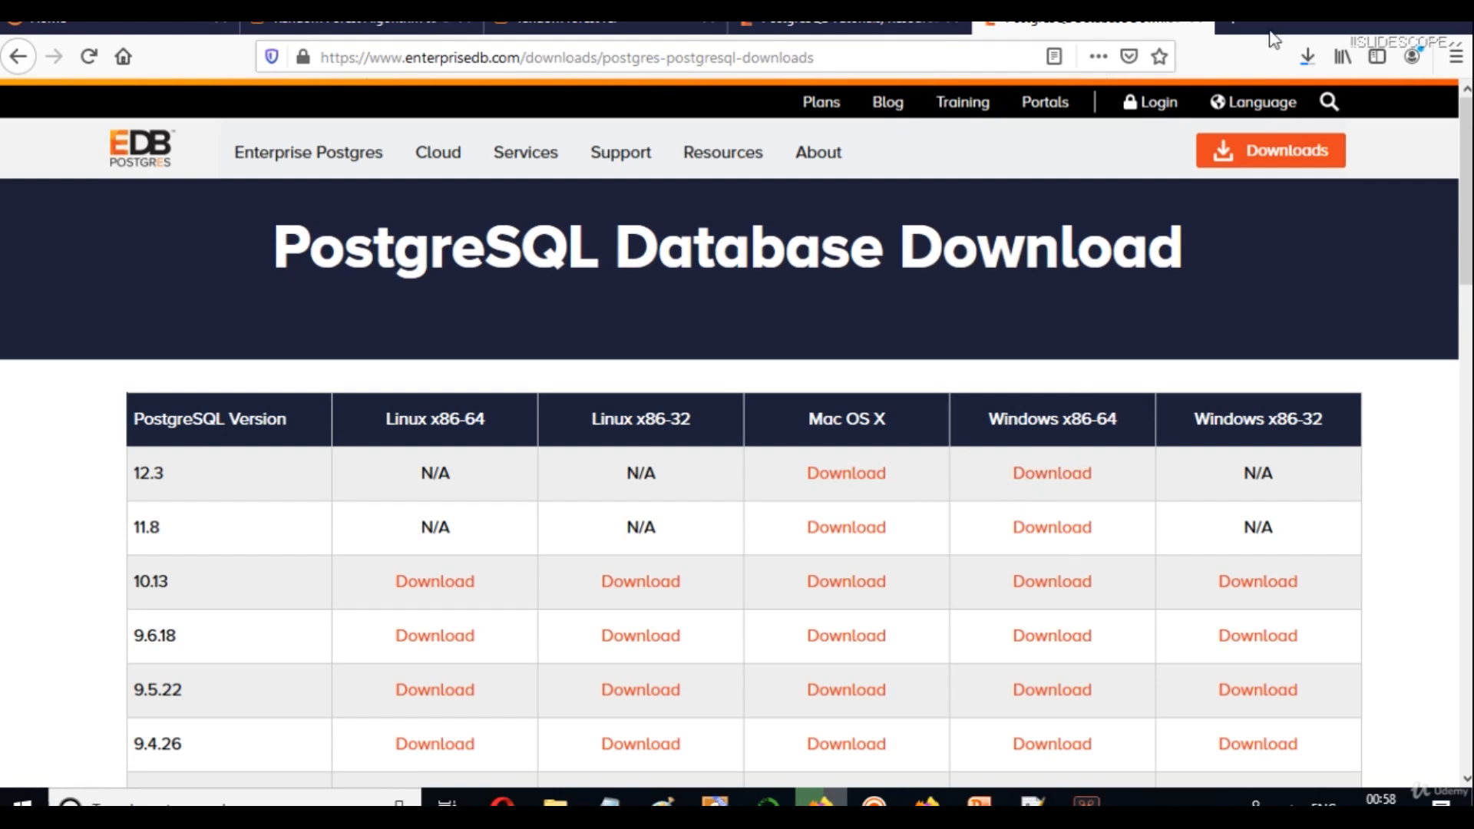
left_click(1306, 56)
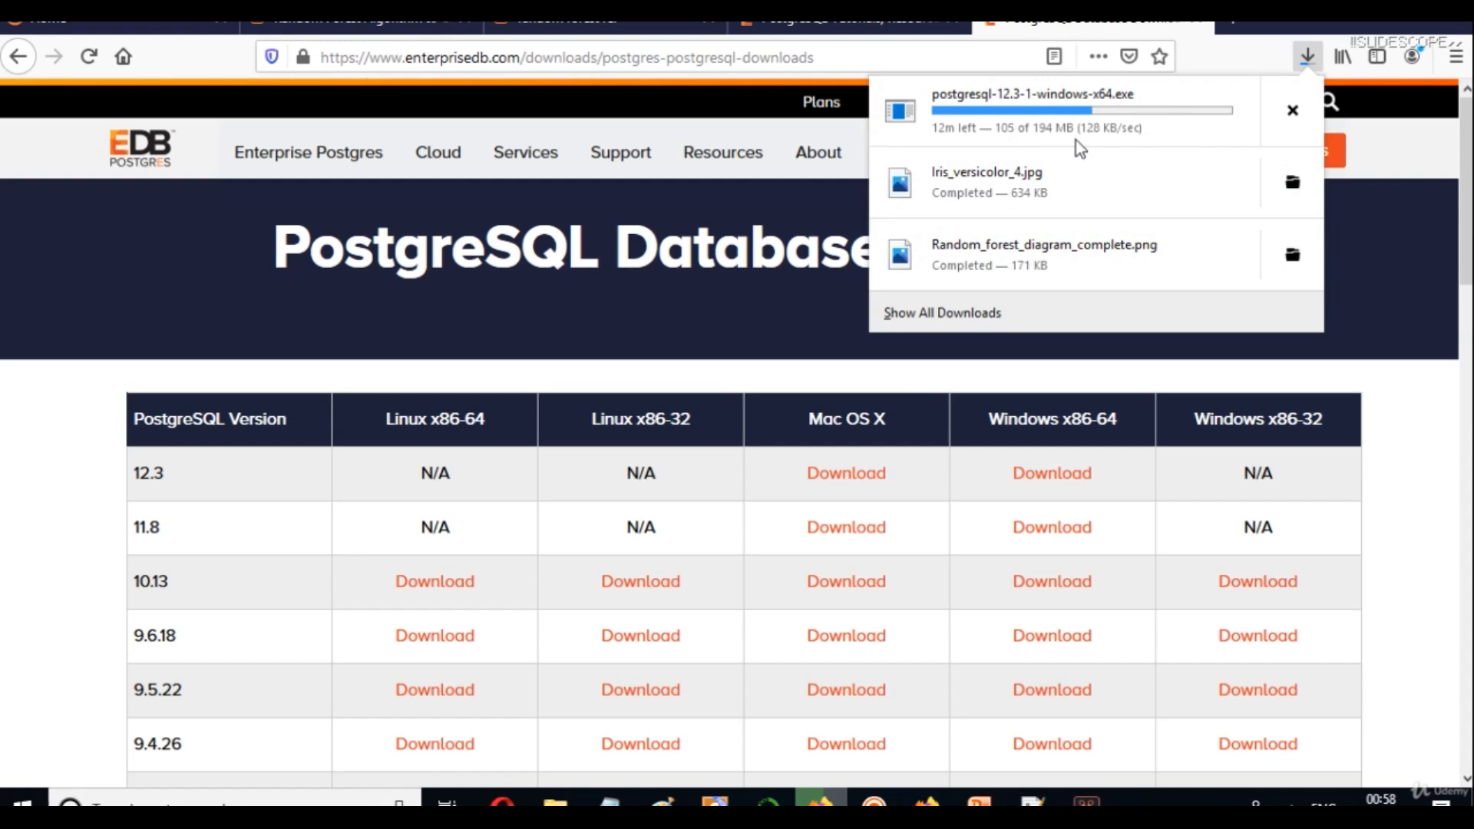
Run postgresql-12.3-1-windows-x64.exe from the Downloads folder as administrator.
left_click(818, 385)
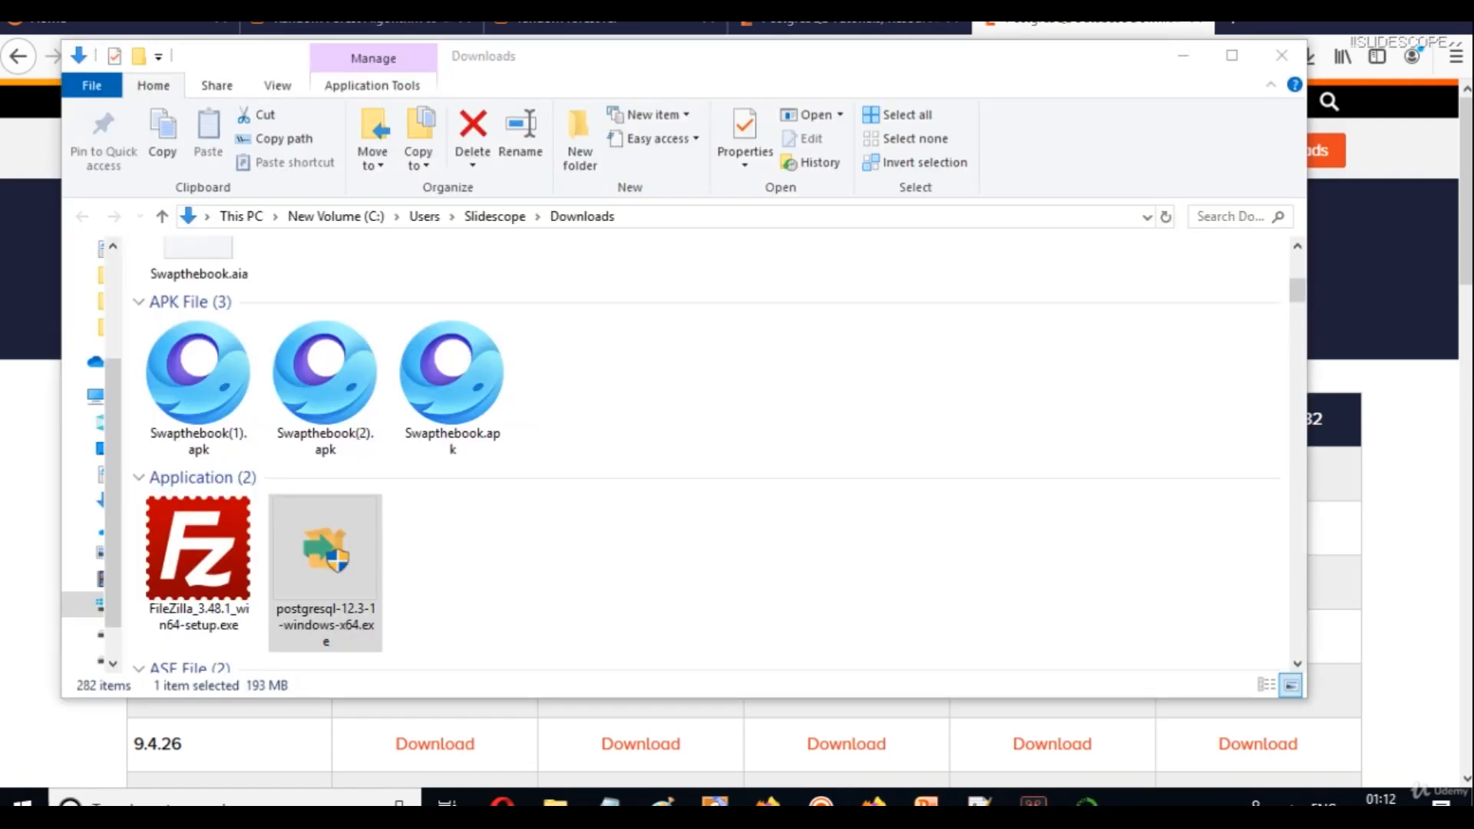
left_click(281, 613)
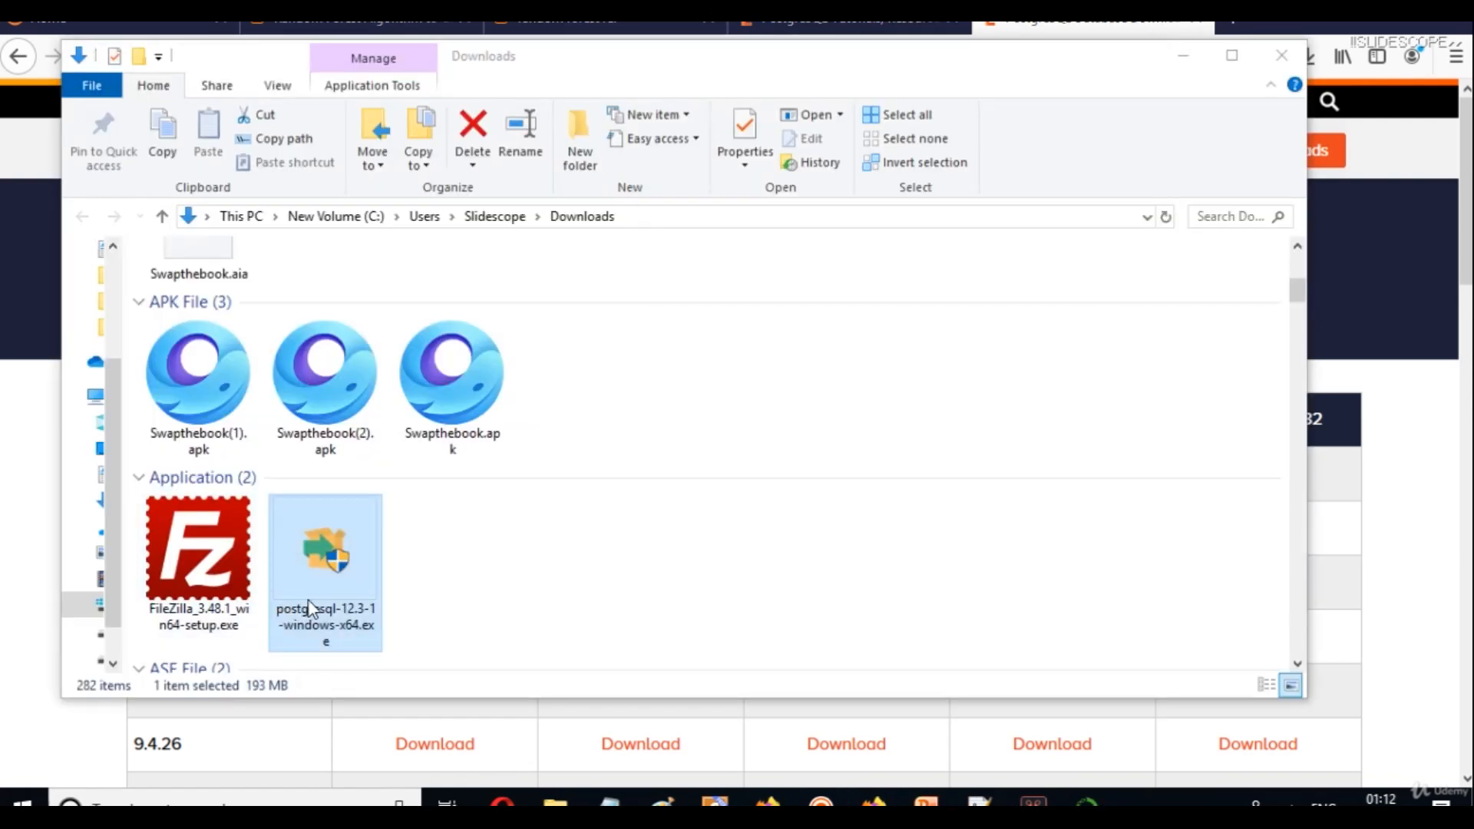
right_click(315, 575)
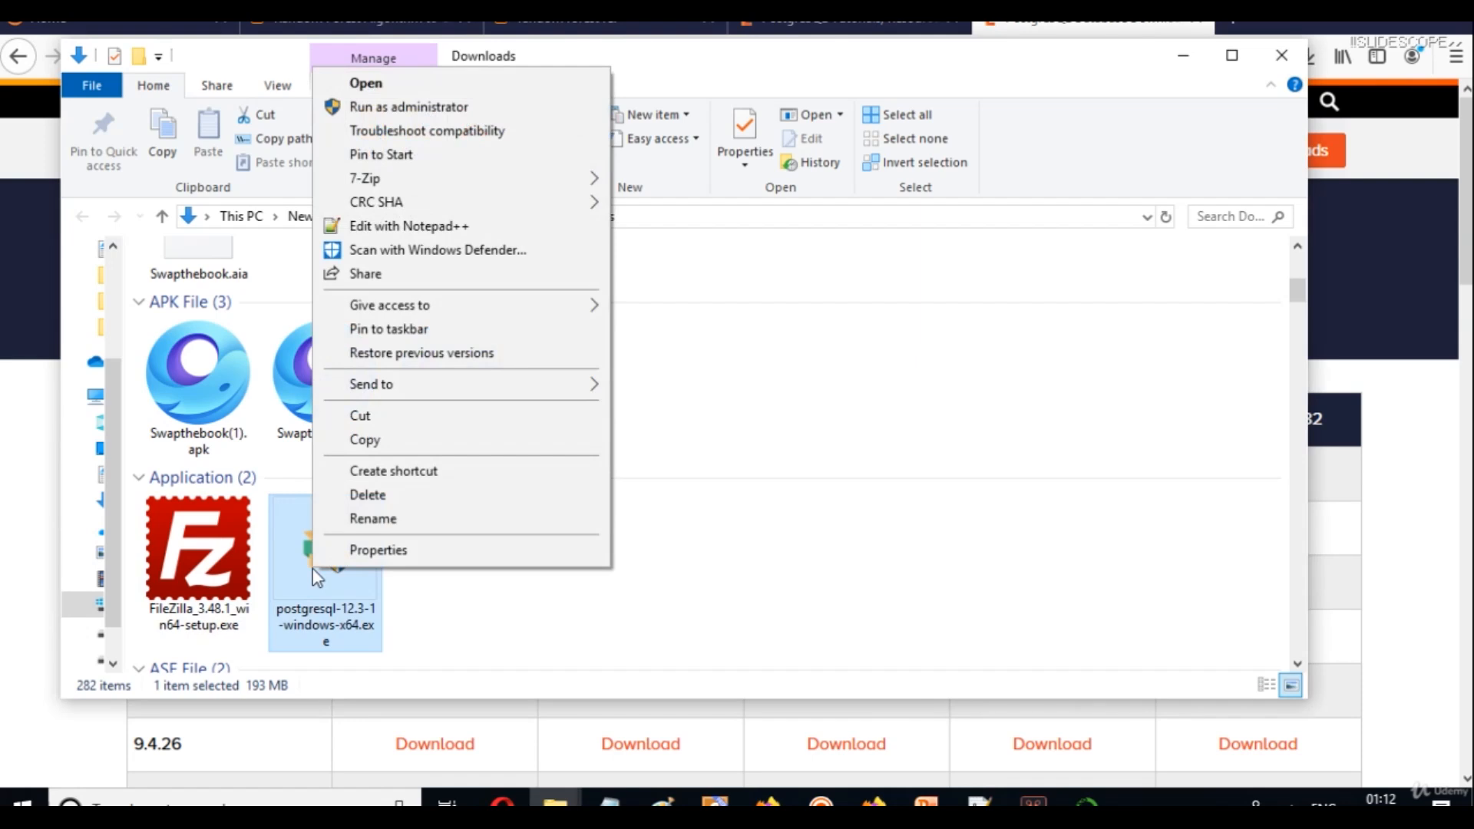
left_click(441, 108)
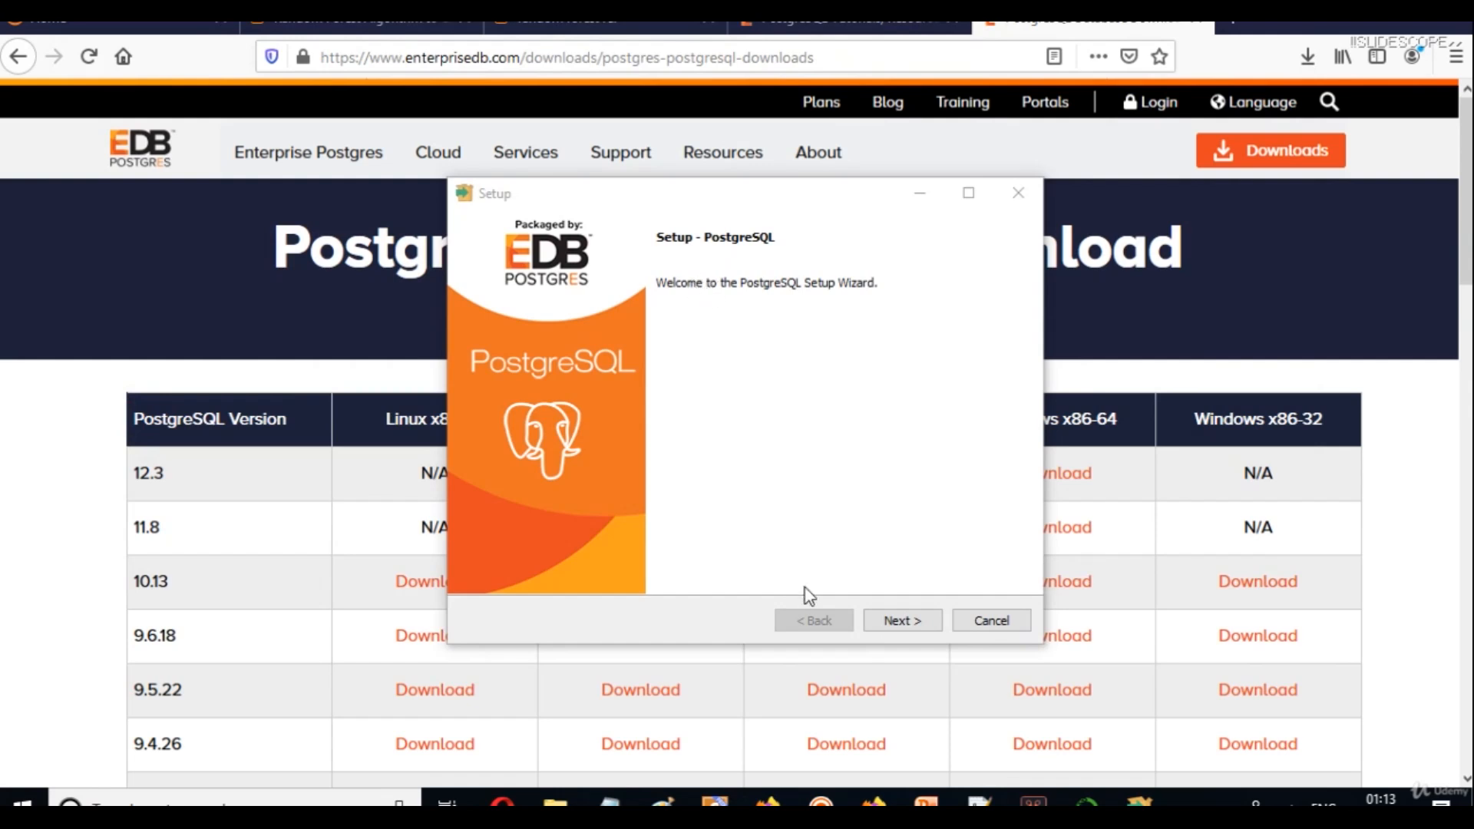
Keep install folder C:\Program Files\PostgreSQL\12 and all four components, pgAdmin 4 included.
left_click(882, 621)
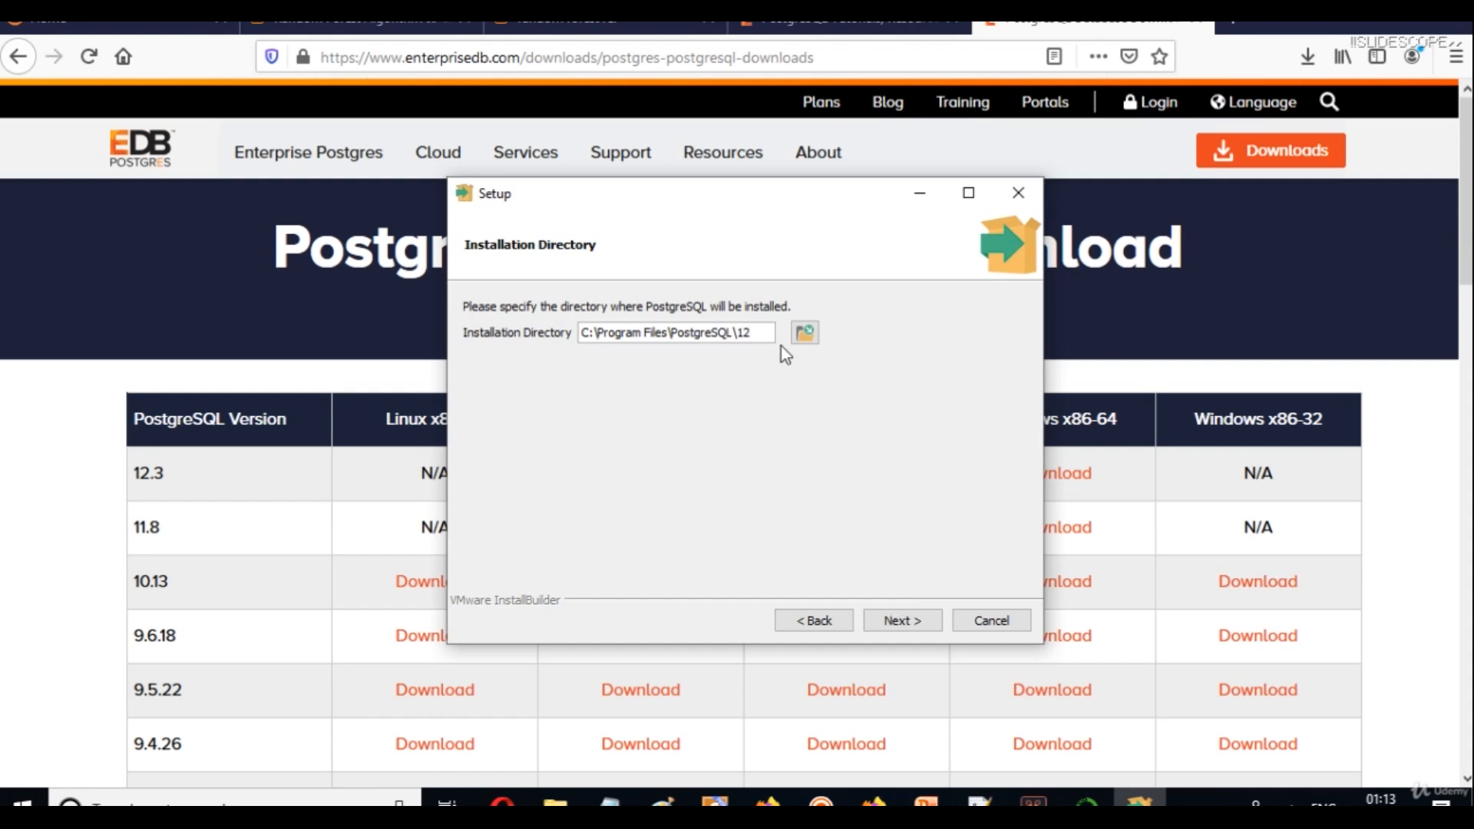
left_click(899, 621)
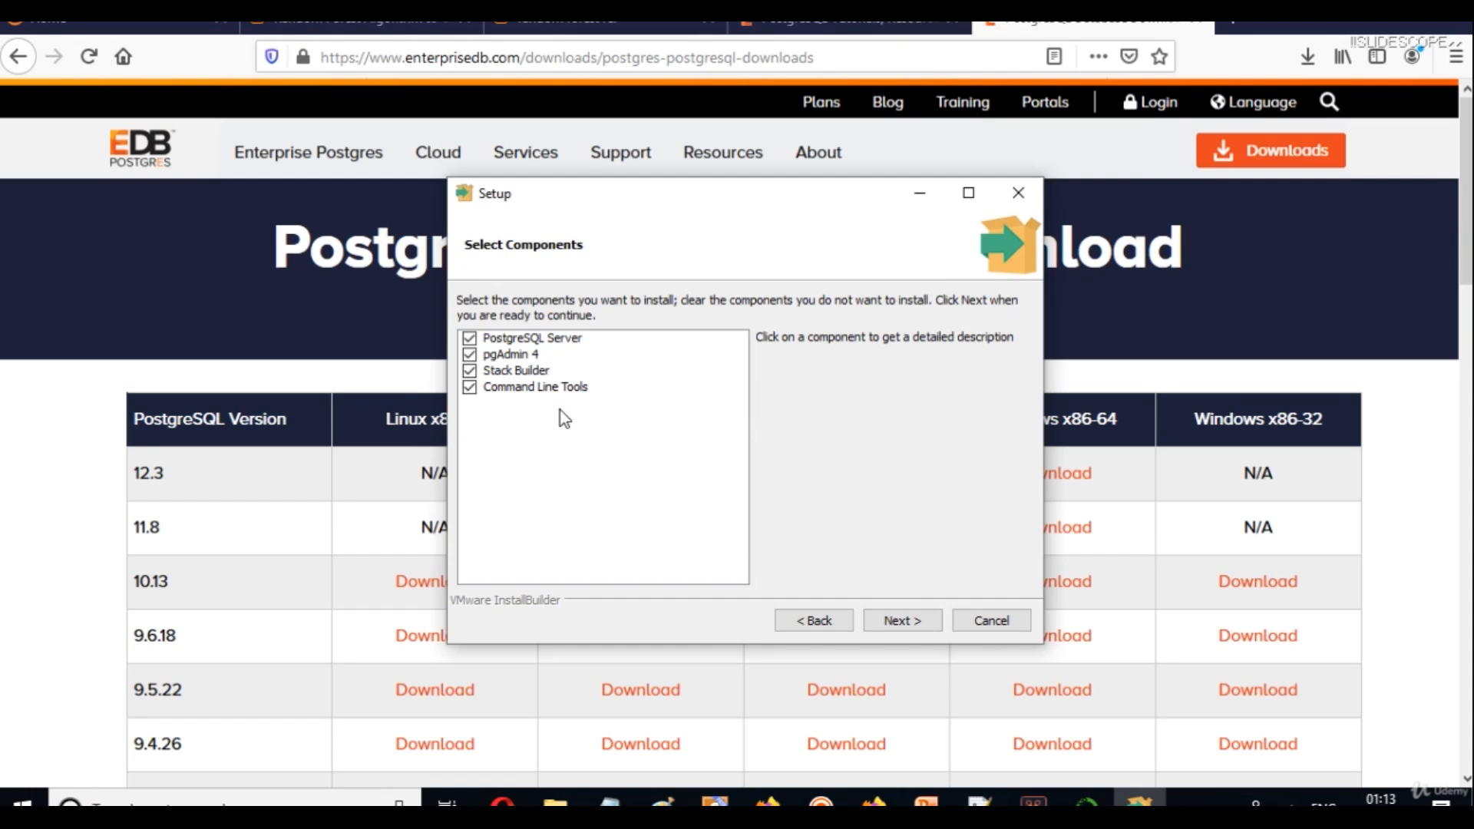
left_click(470, 355)
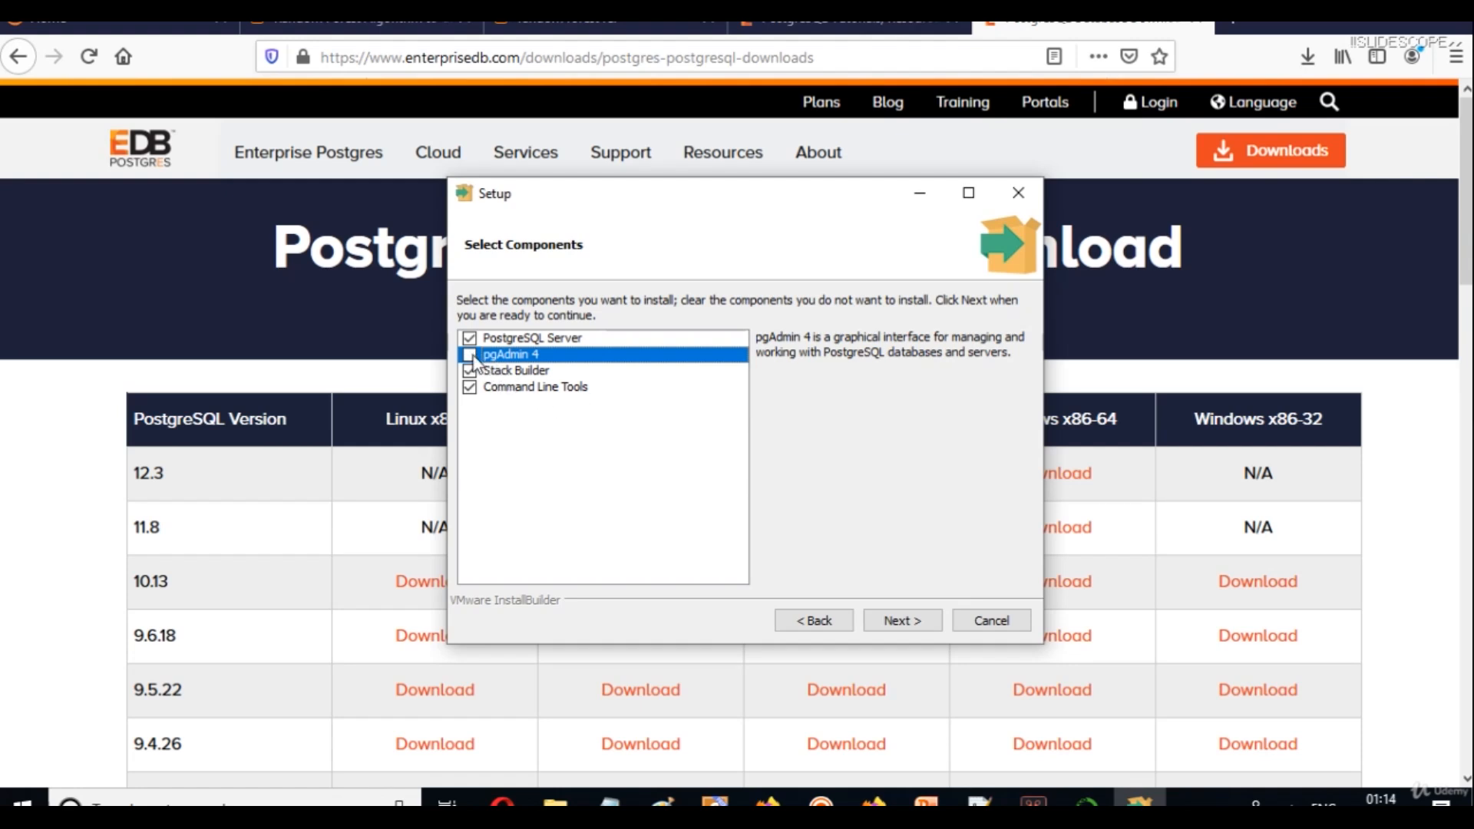
left_click(470, 356)
left_click(879, 634)
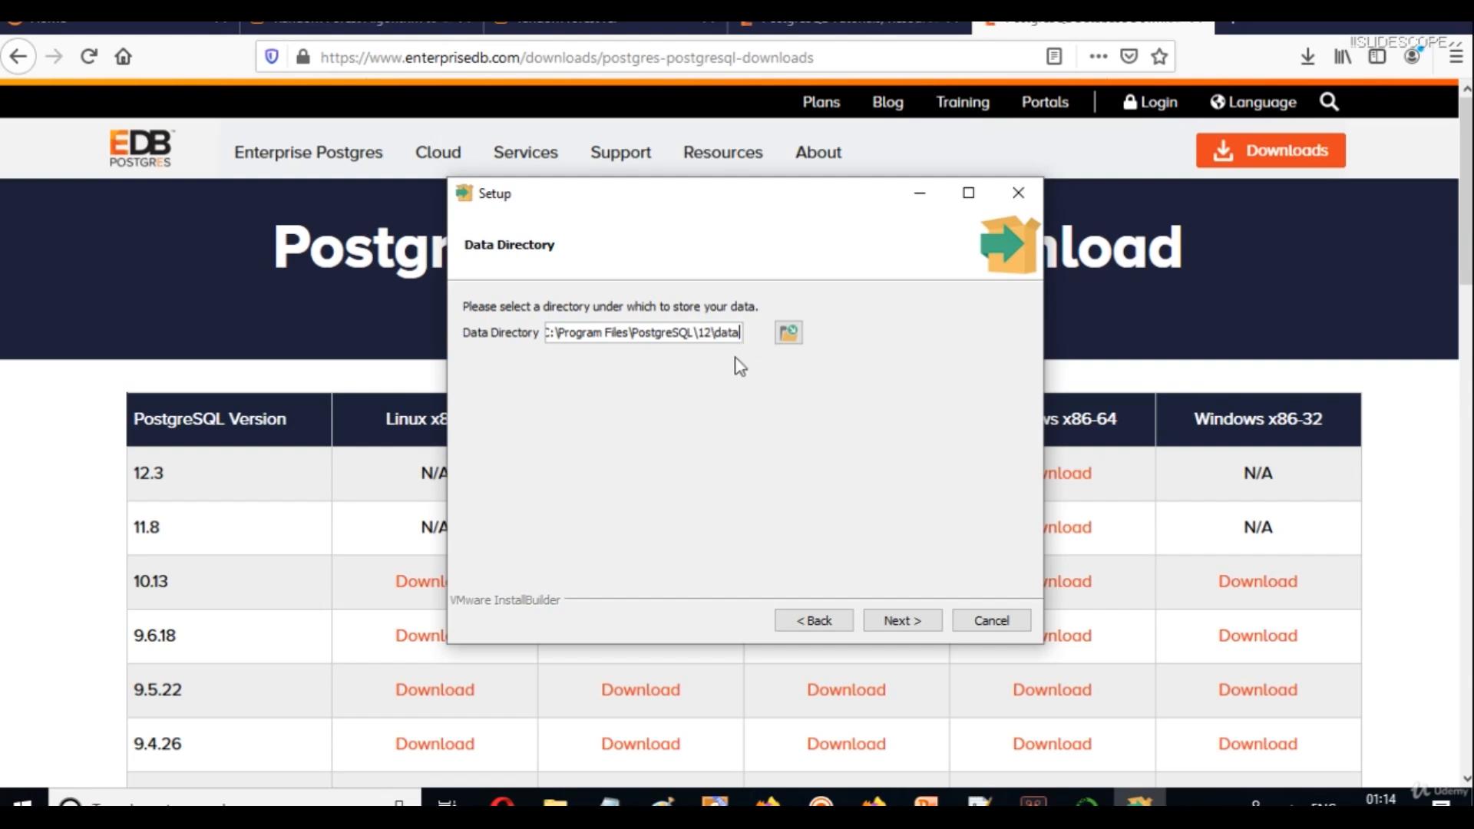
Keep the default data directory, then enter and confirm the postgres superuser password.
left_click(892, 623)
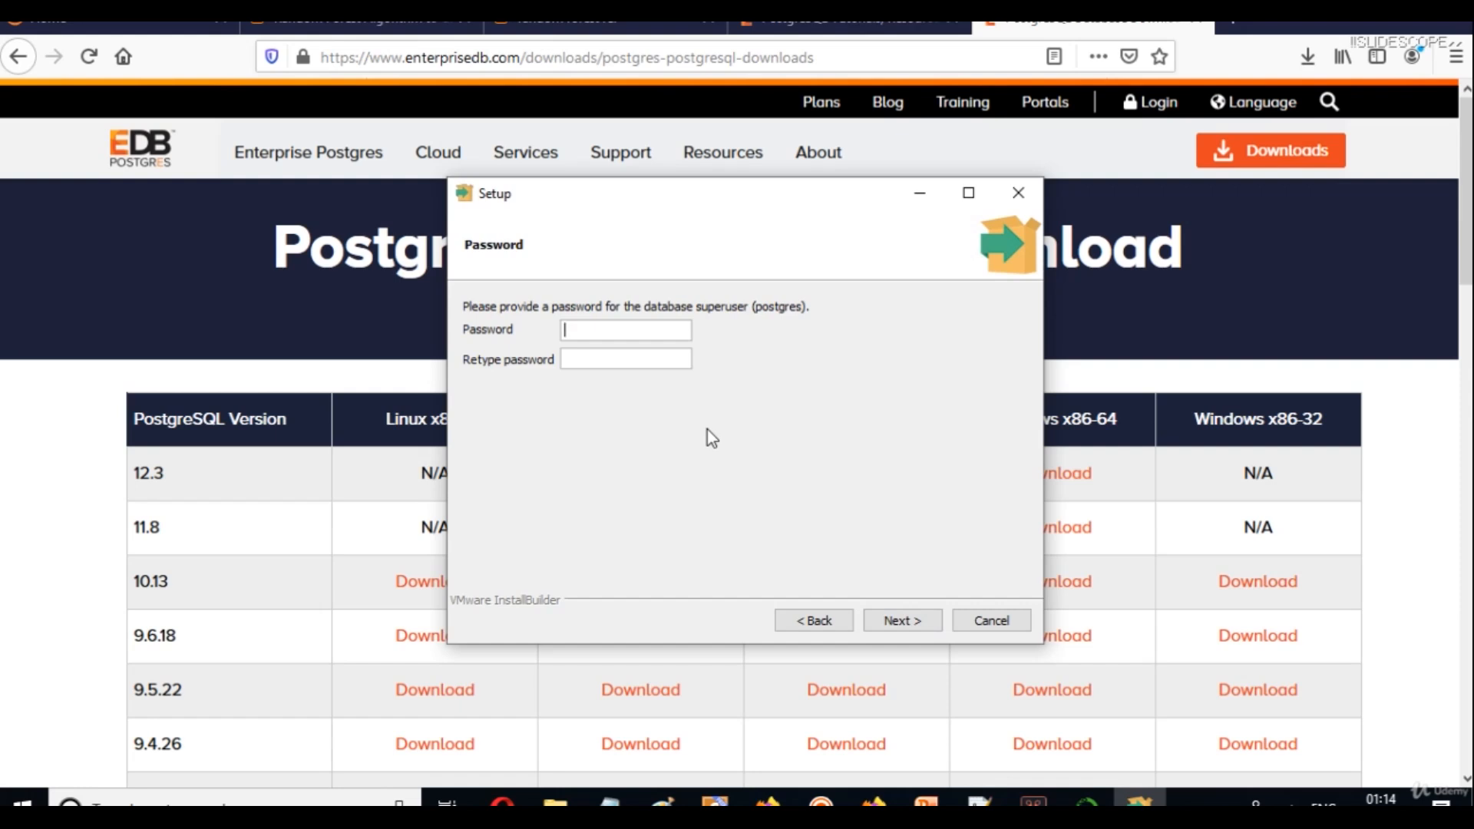
type("pos")
key("ctrl+a")
type("postgre")
key("Tab")
type("postgre")
left_click(901, 618)
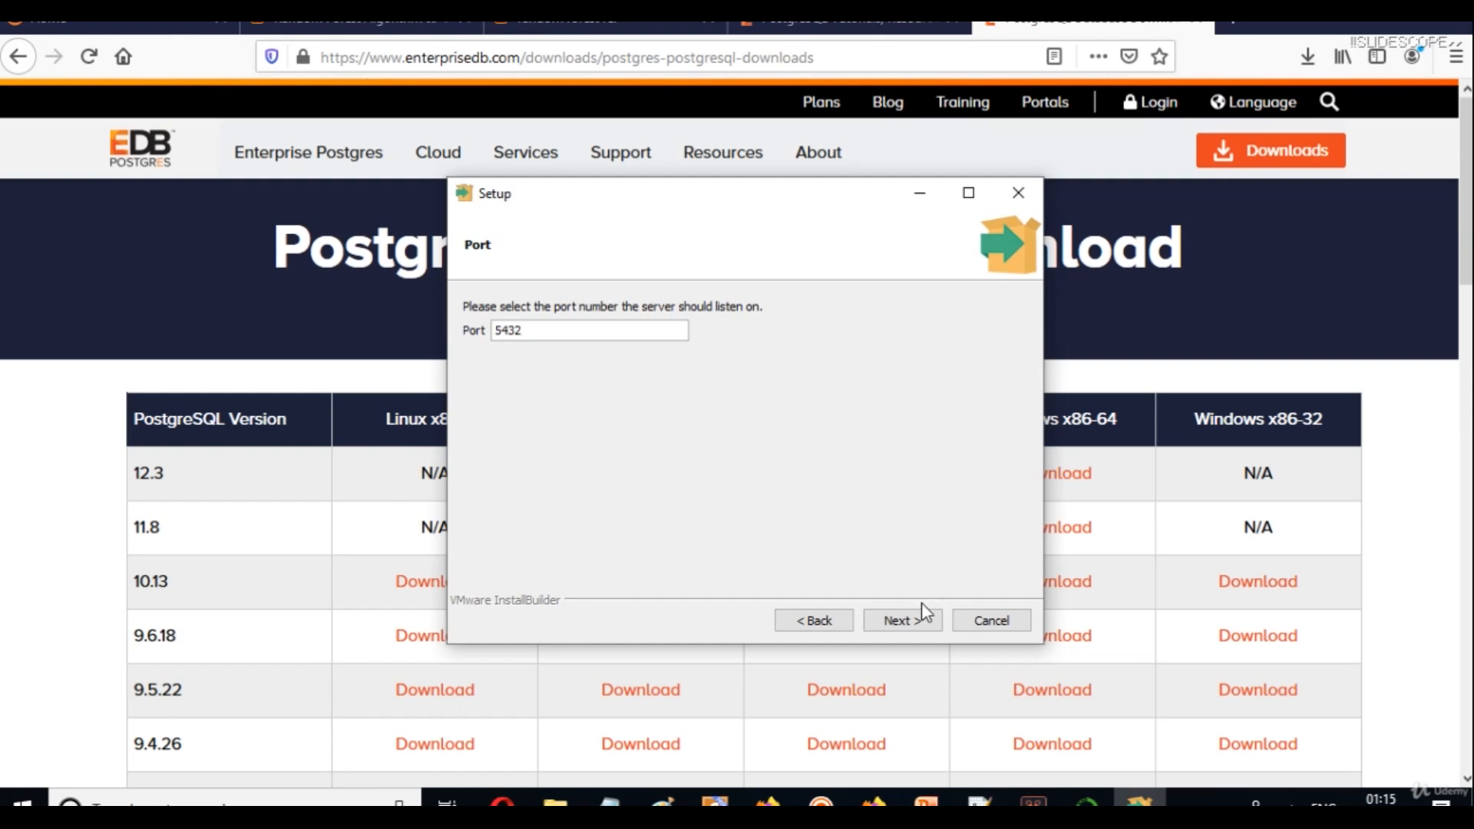
Keep port 5432 and the default locale in the setup wizard.
left_click(911, 620)
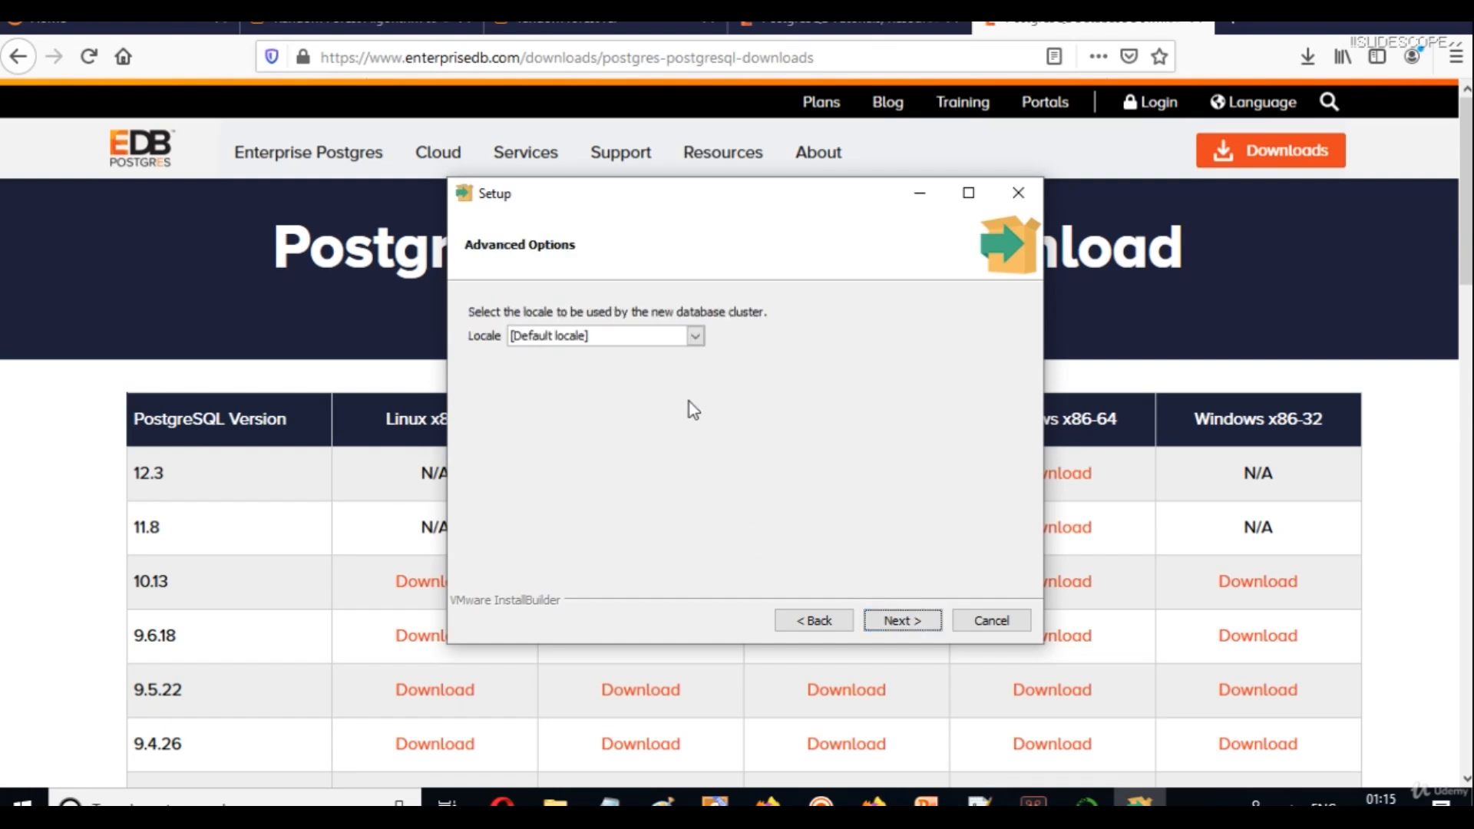
left_click(627, 338)
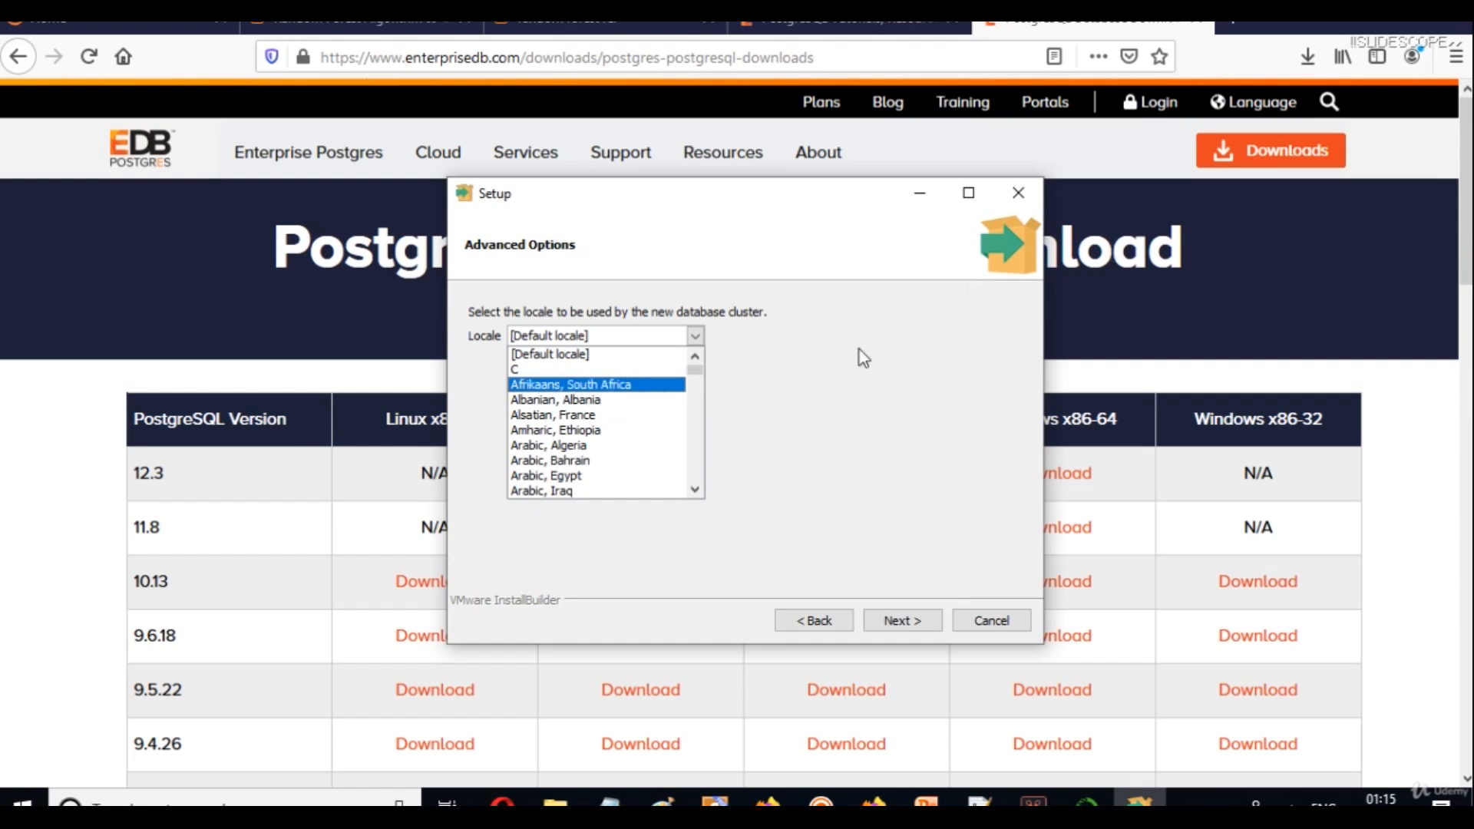
left_click(799, 367)
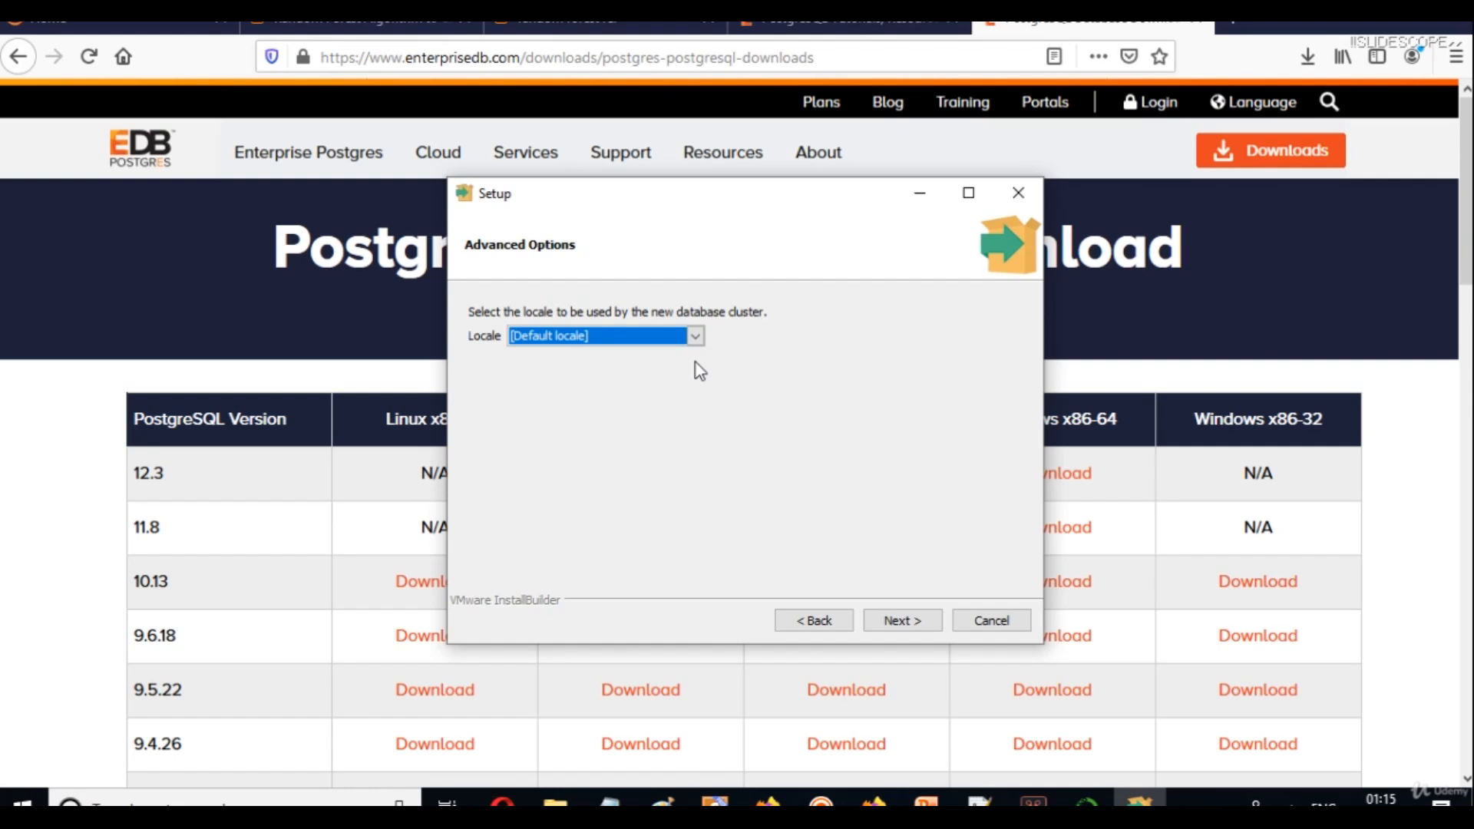
left_click(888, 623)
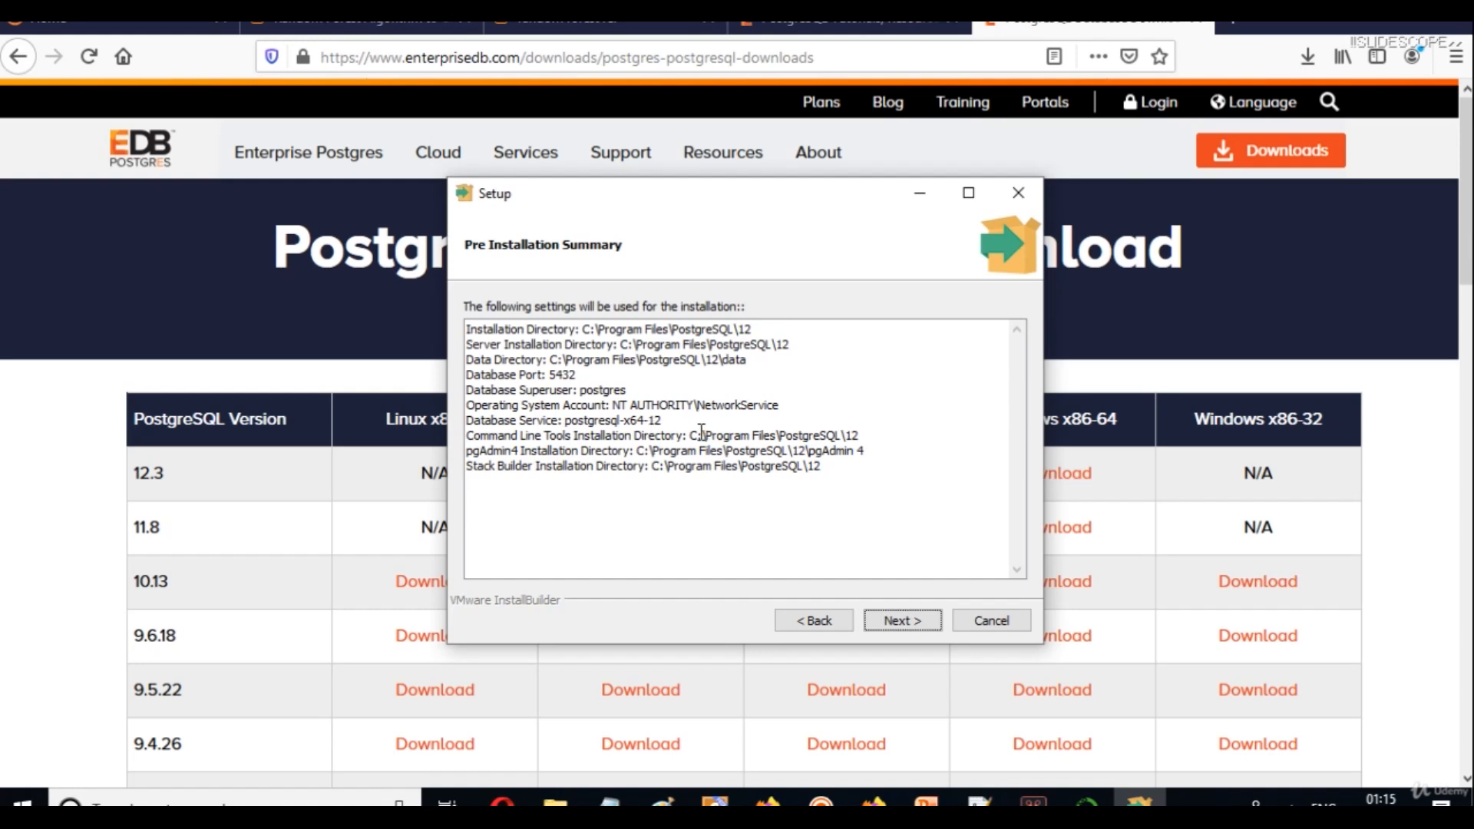
Select and copy the Pre Installation Summary text, then switch to Notepad++.
left_click(886, 466)
left_click_drag(887, 466, 470, 320)
key("ctrl+c")
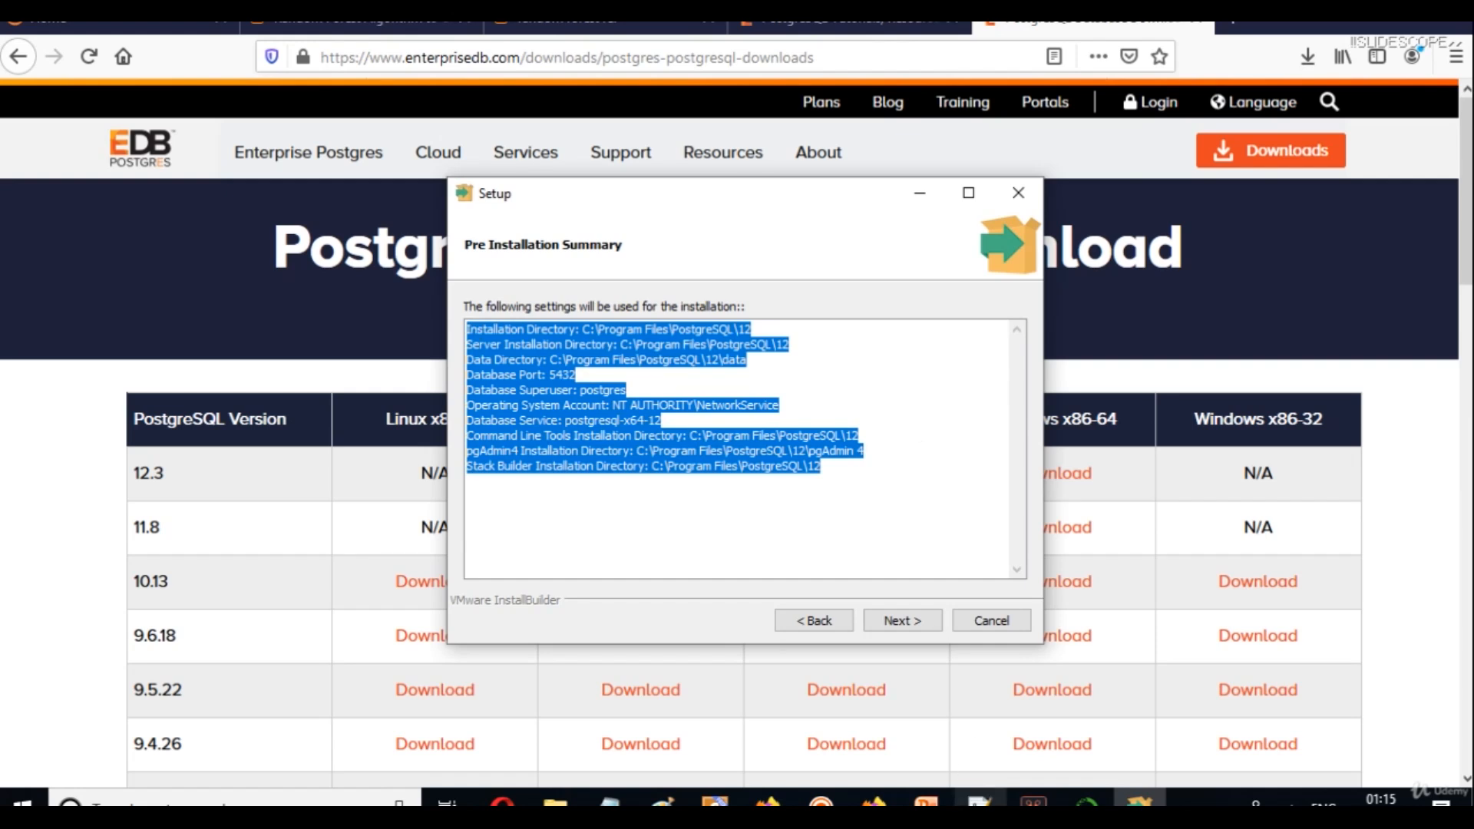
left_click(979, 802)
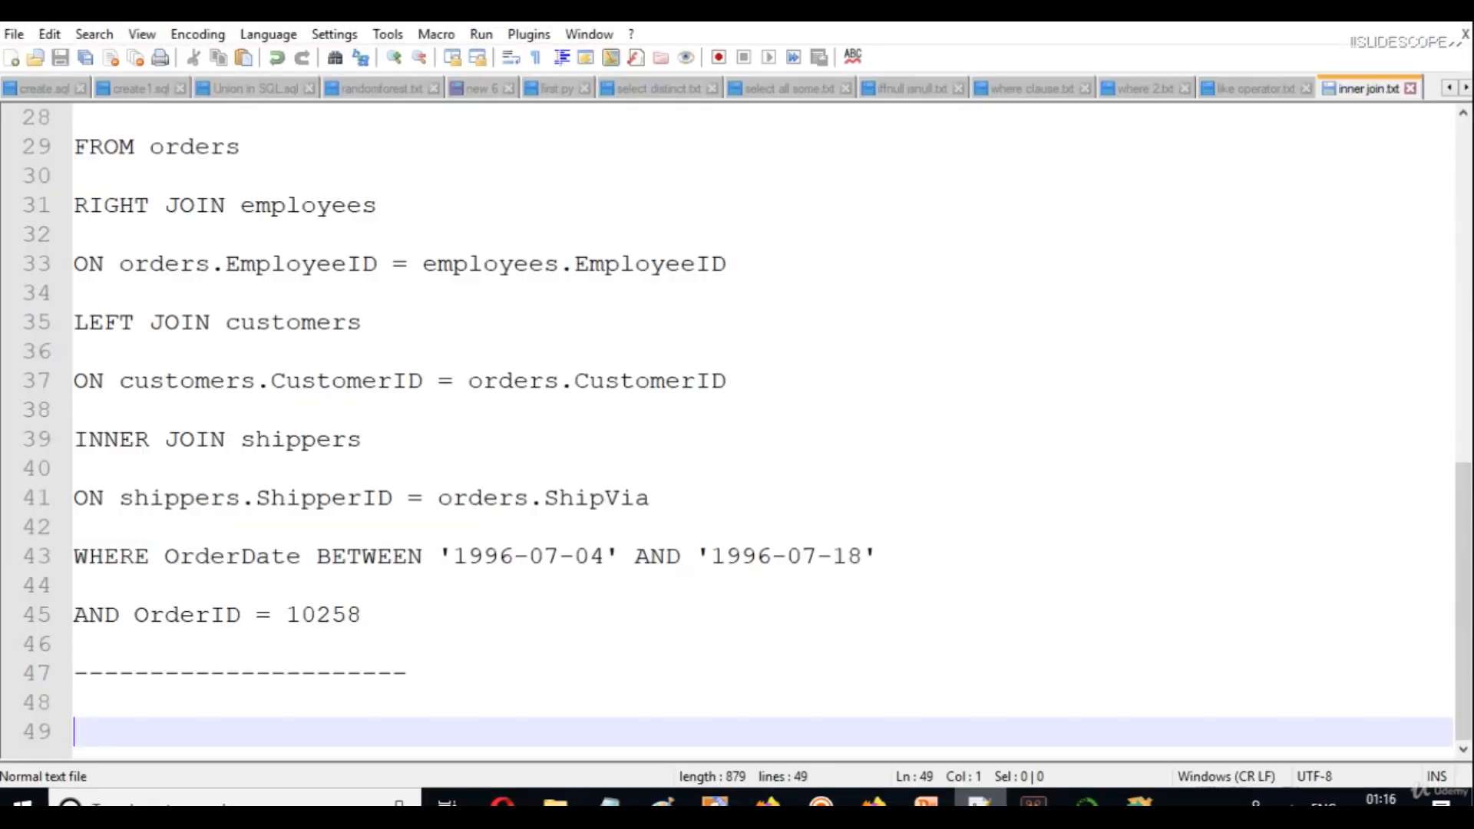
Paste the installation summary into a new document and save it as postgreinstallationdetails.
key("ctrl+n")
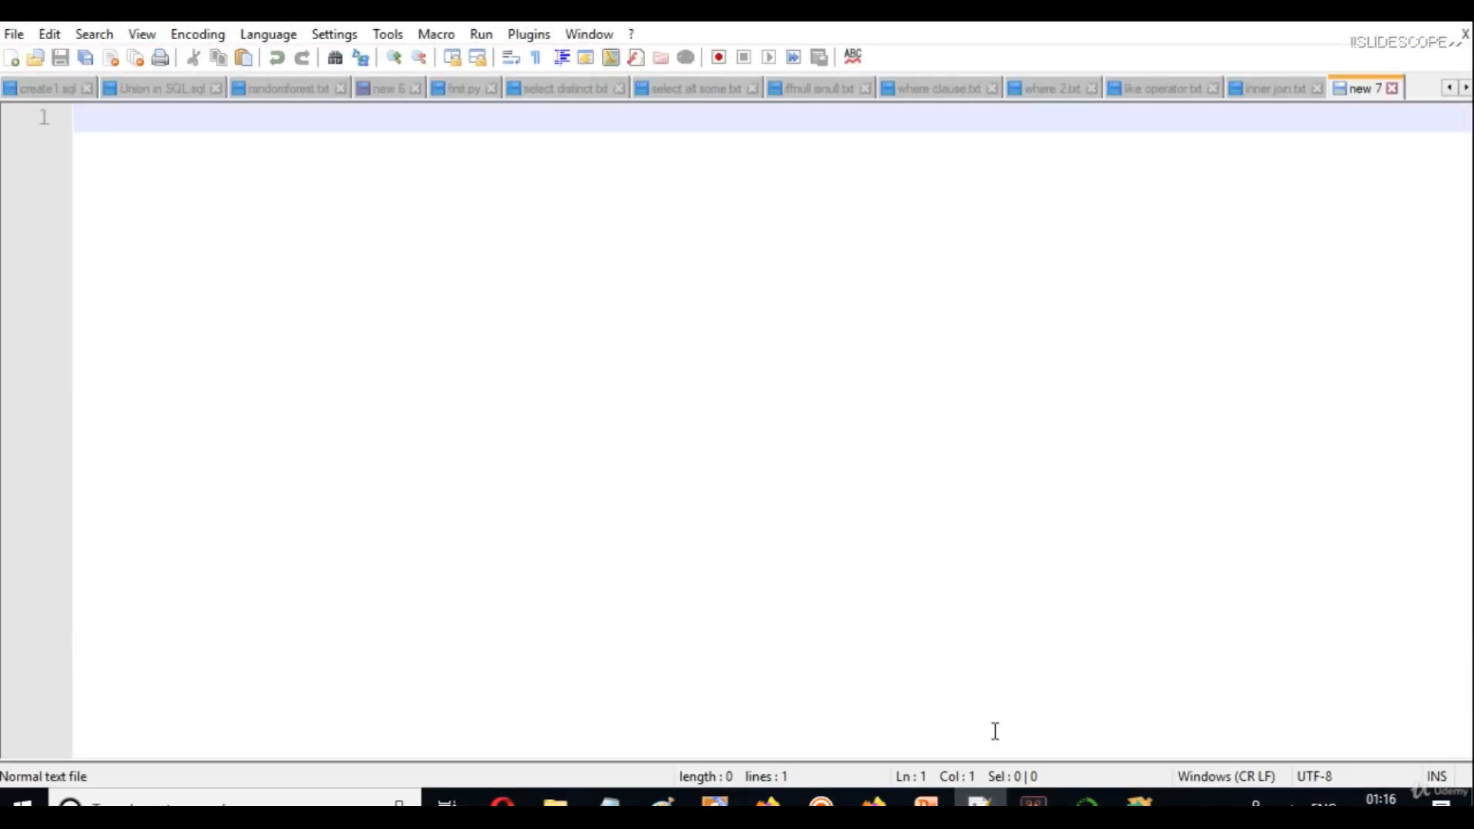
key("ctrl+v")
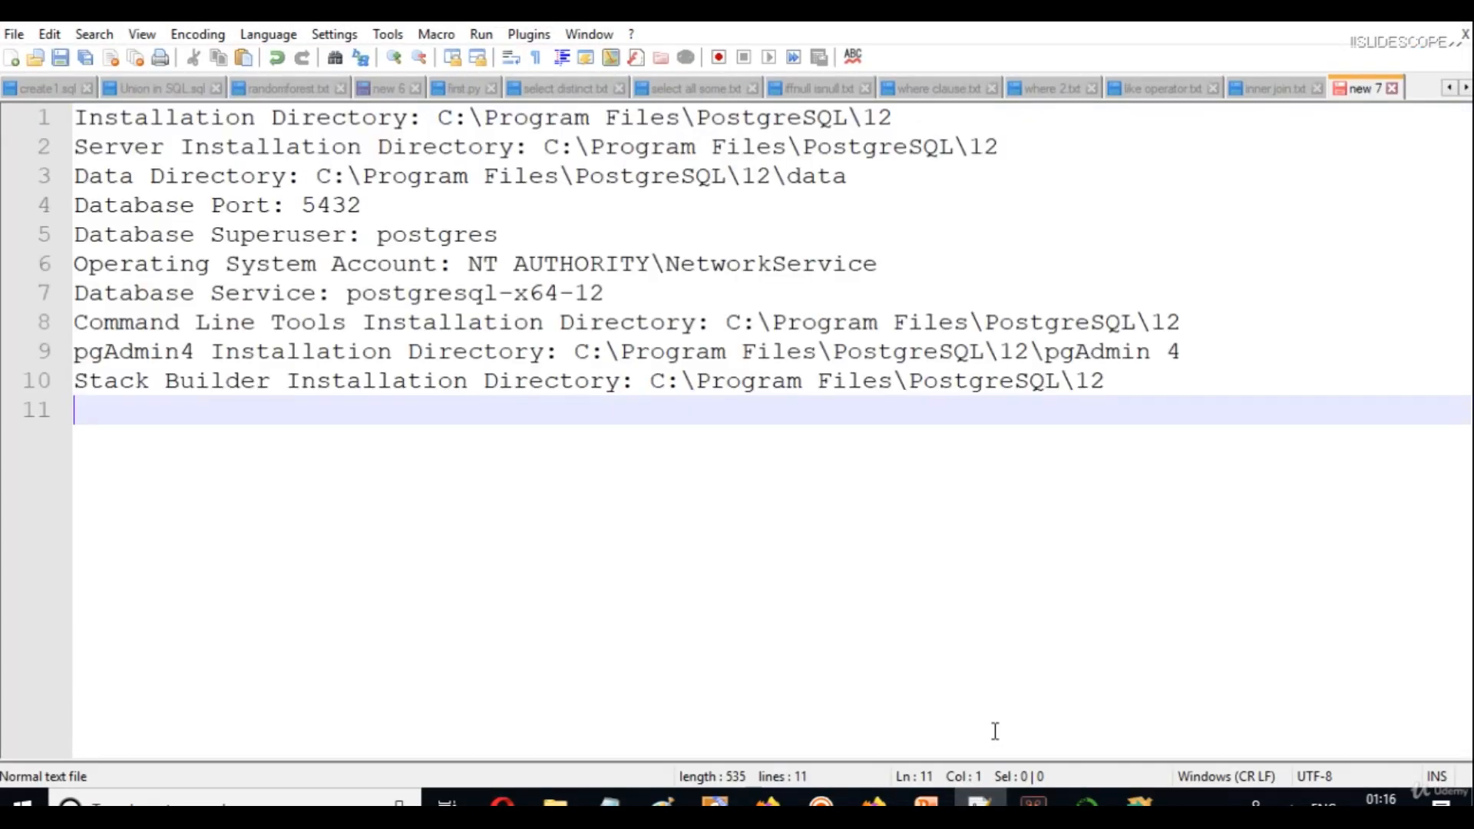
key("ctrl+s")
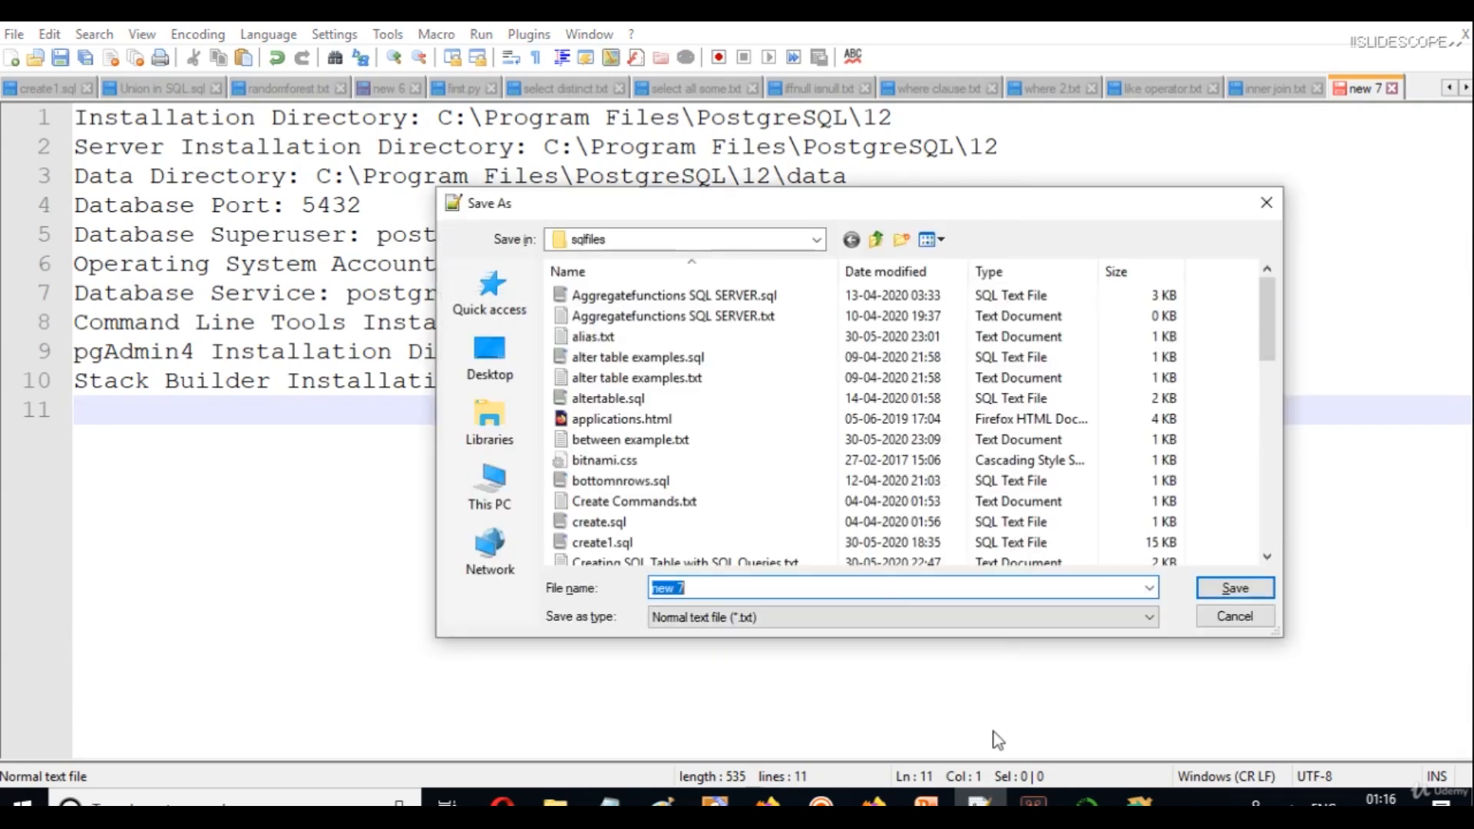
type("postgreinstallati")
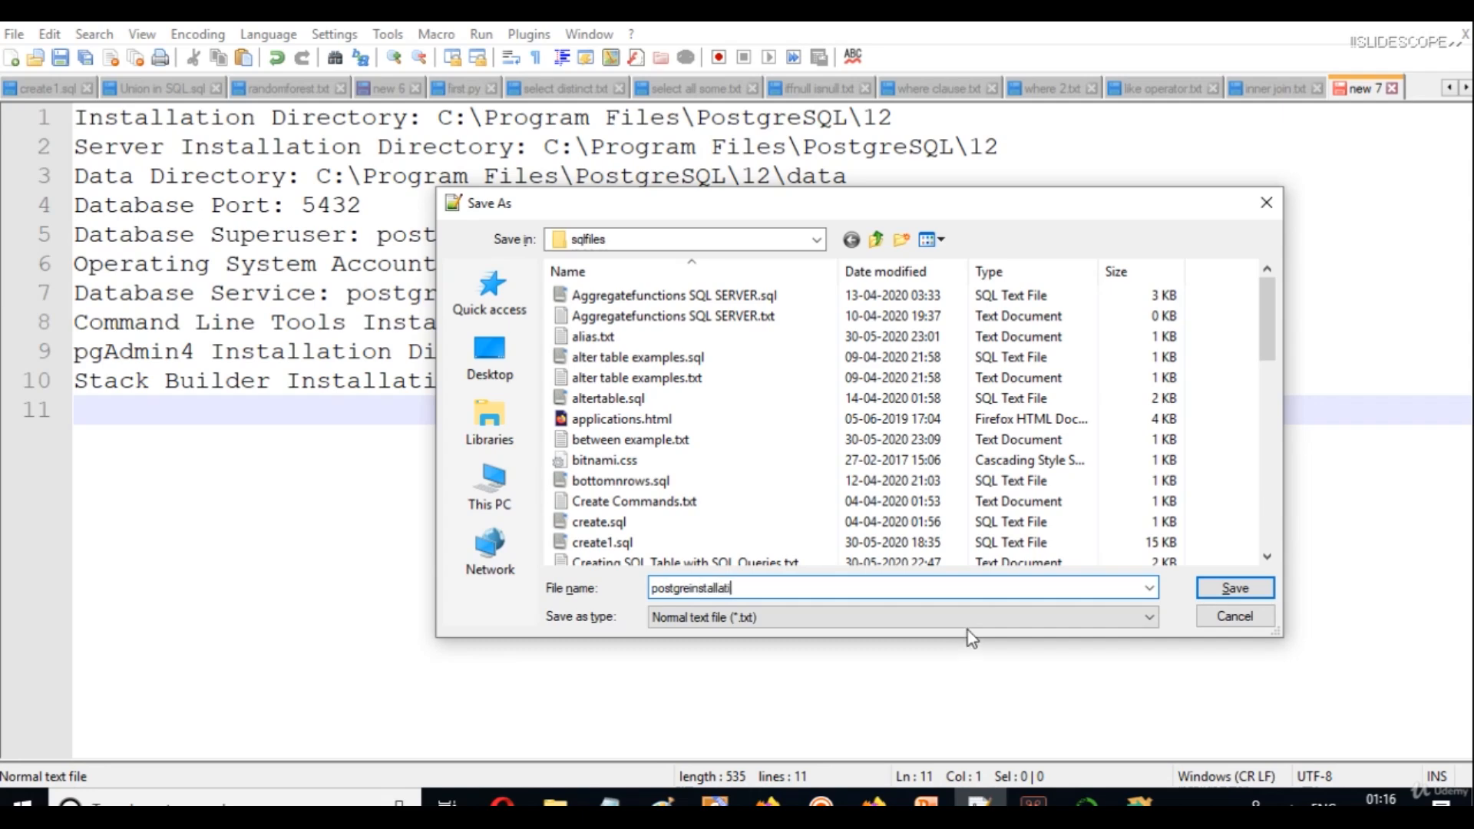
type("ondetails")
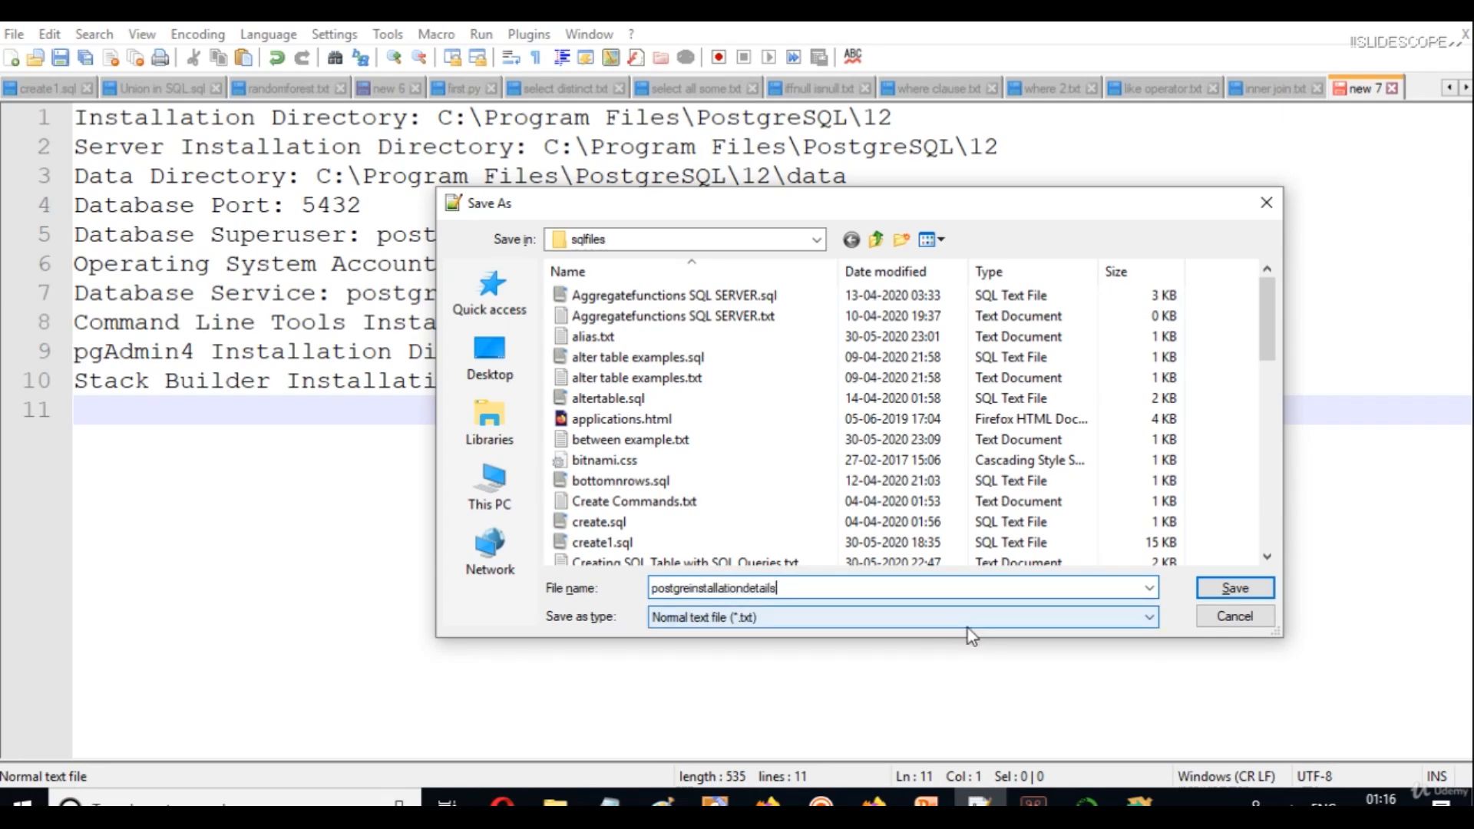
key("Return")
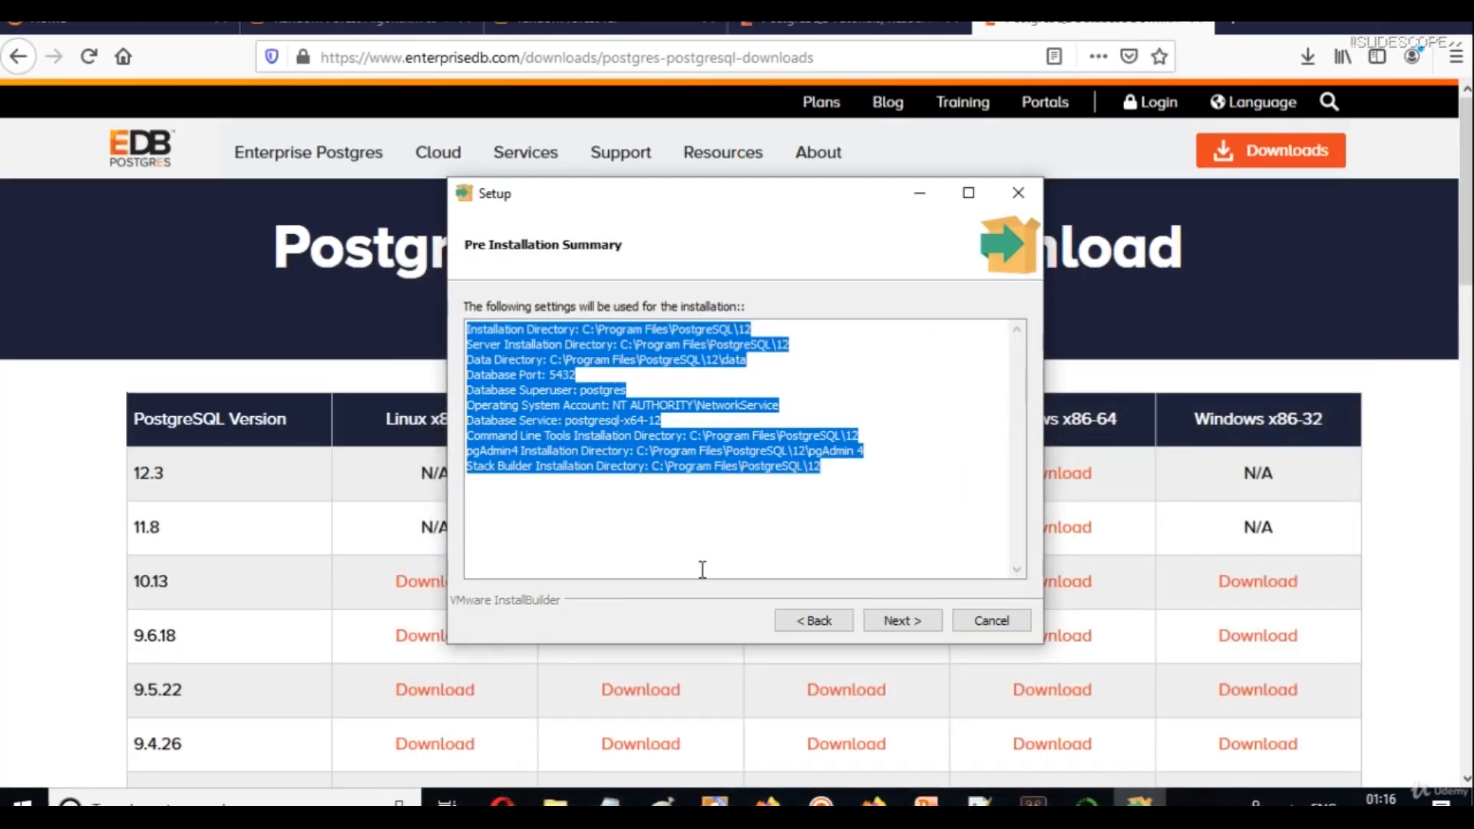
Proceed past the Pre Installation Summary and Ready to Install pages to install PostgreSQL.
left_click(897, 620)
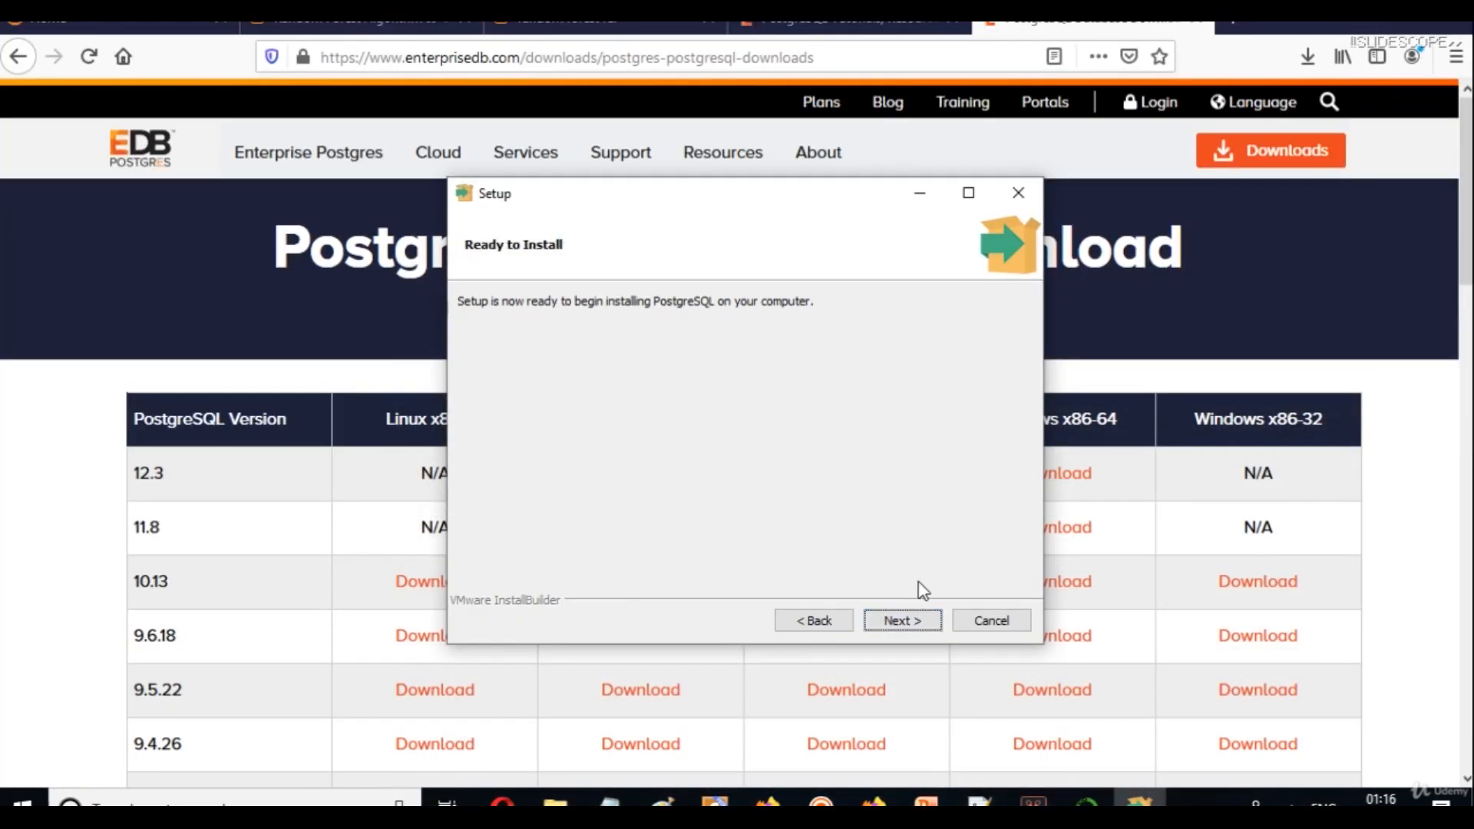
left_click(891, 624)
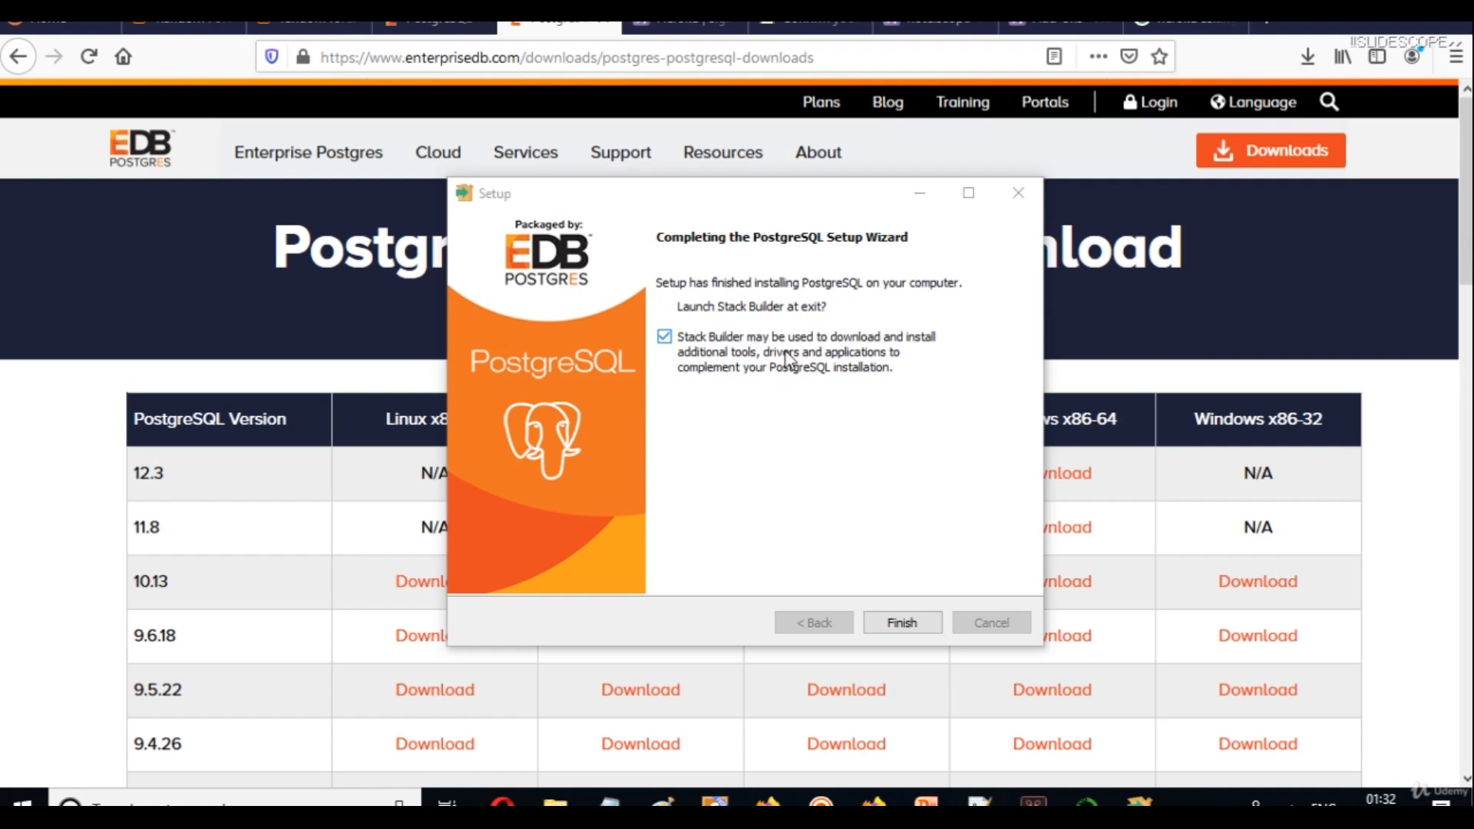
Finish setup with 'Launch Stack Builder at exit' unchecked, then bring up the Start menu.
left_click(663, 338)
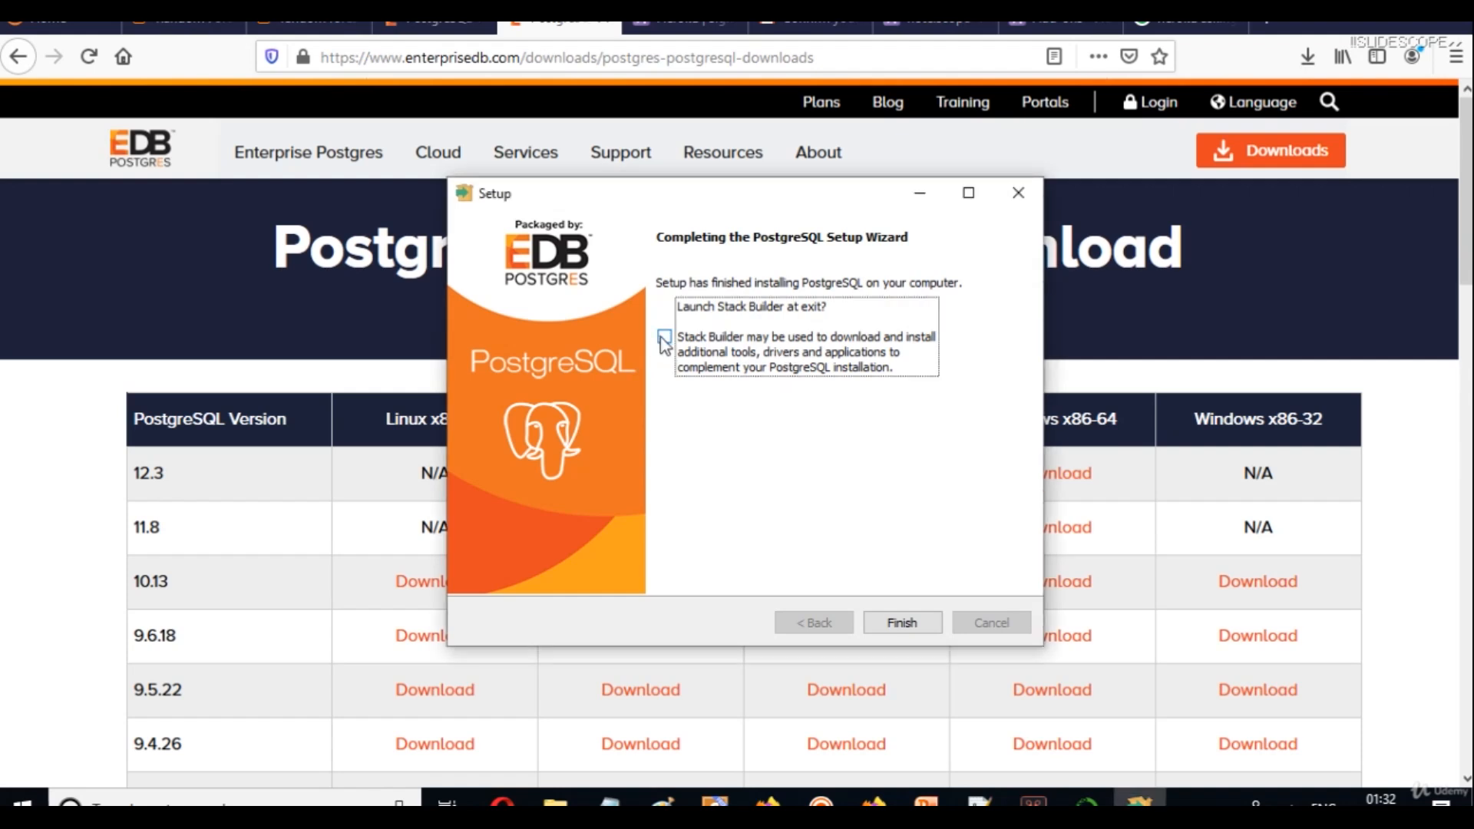
left_click(899, 621)
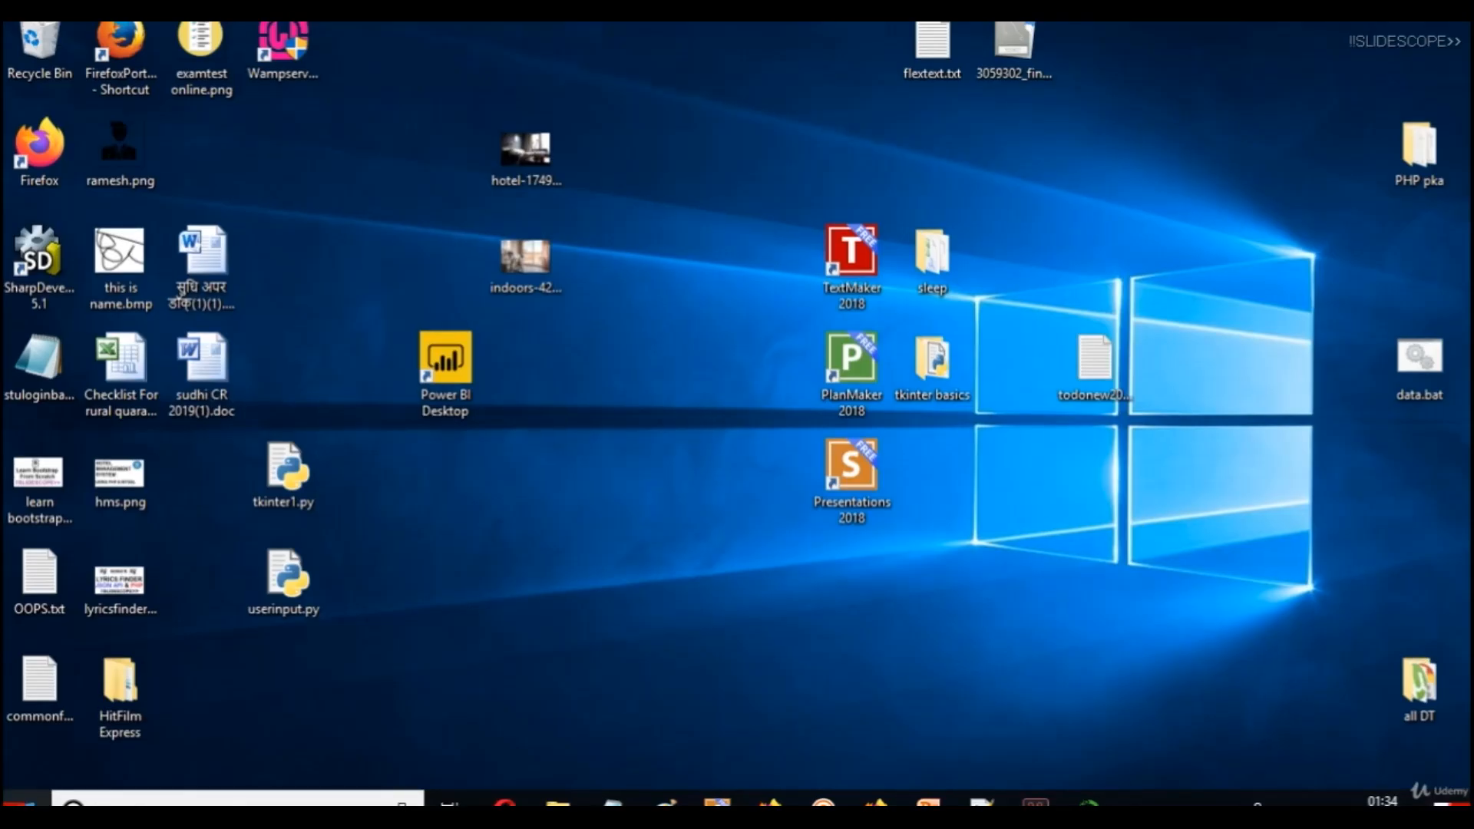
key("super")
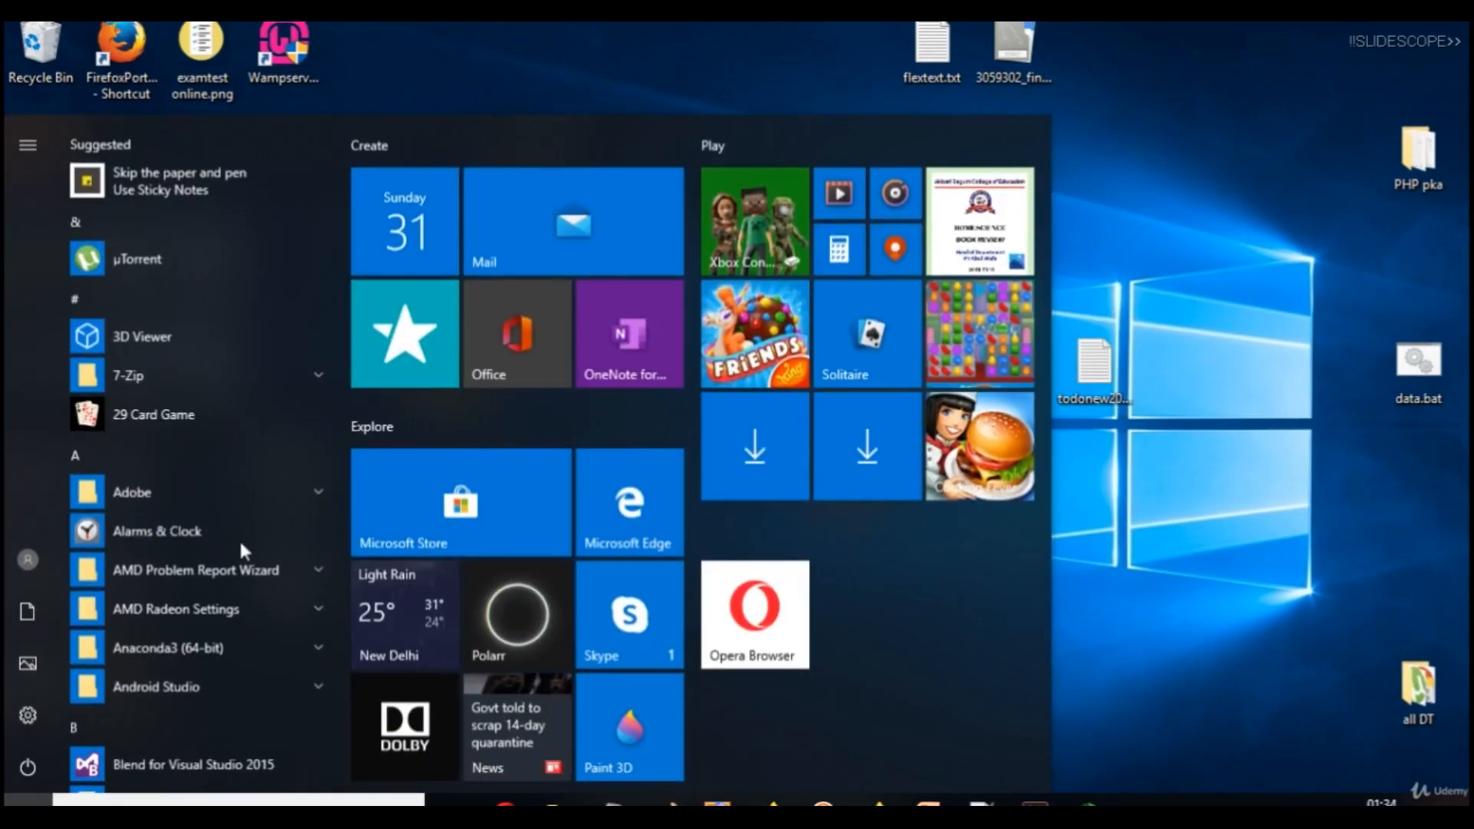
Launch pgAdmin 4 from the PostgreSQL 12 group in the Start menu.
left_click_drag(339, 138, 314, 484)
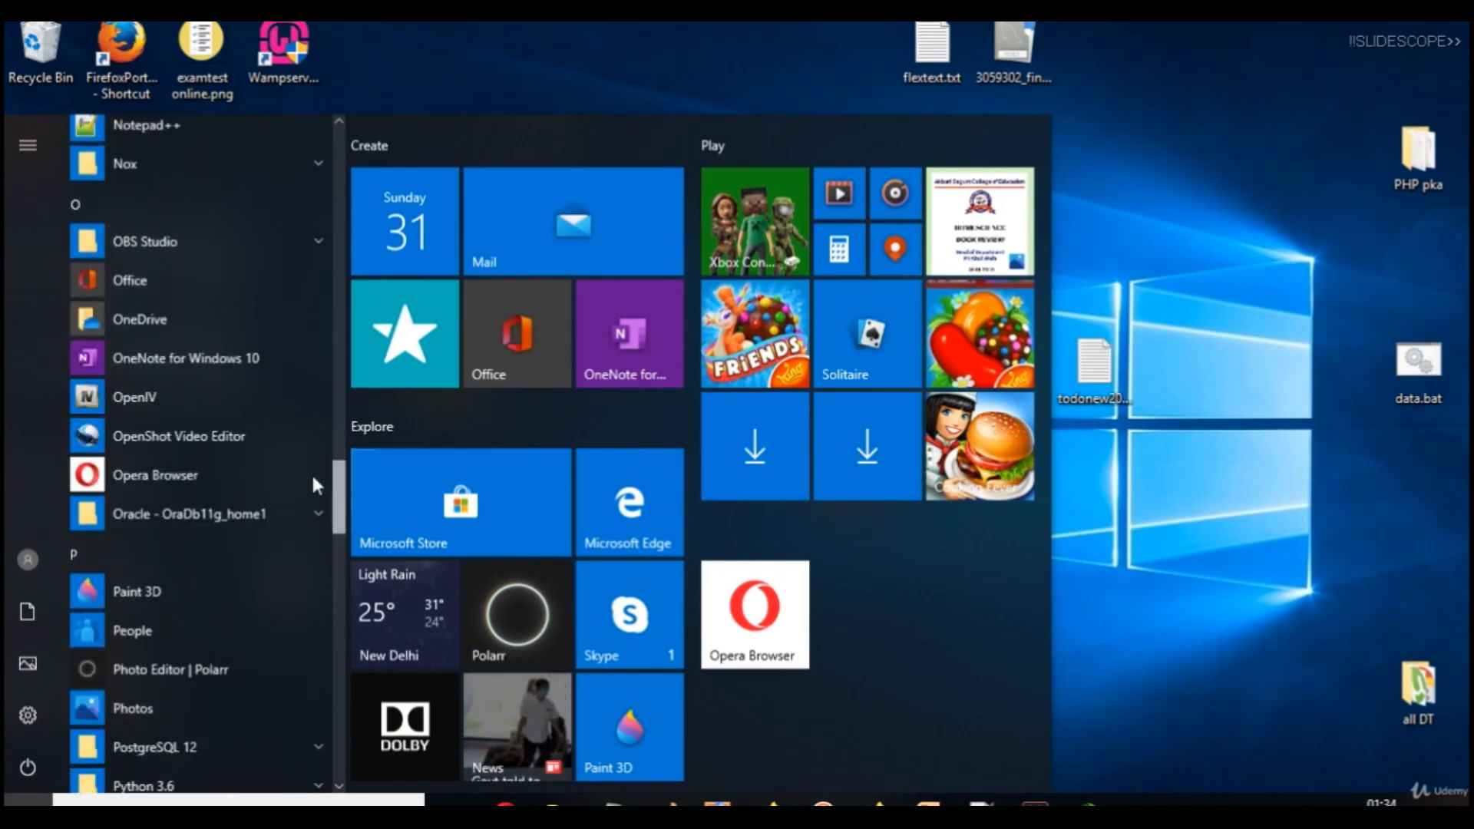
scroll(312, 484, "down", 4)
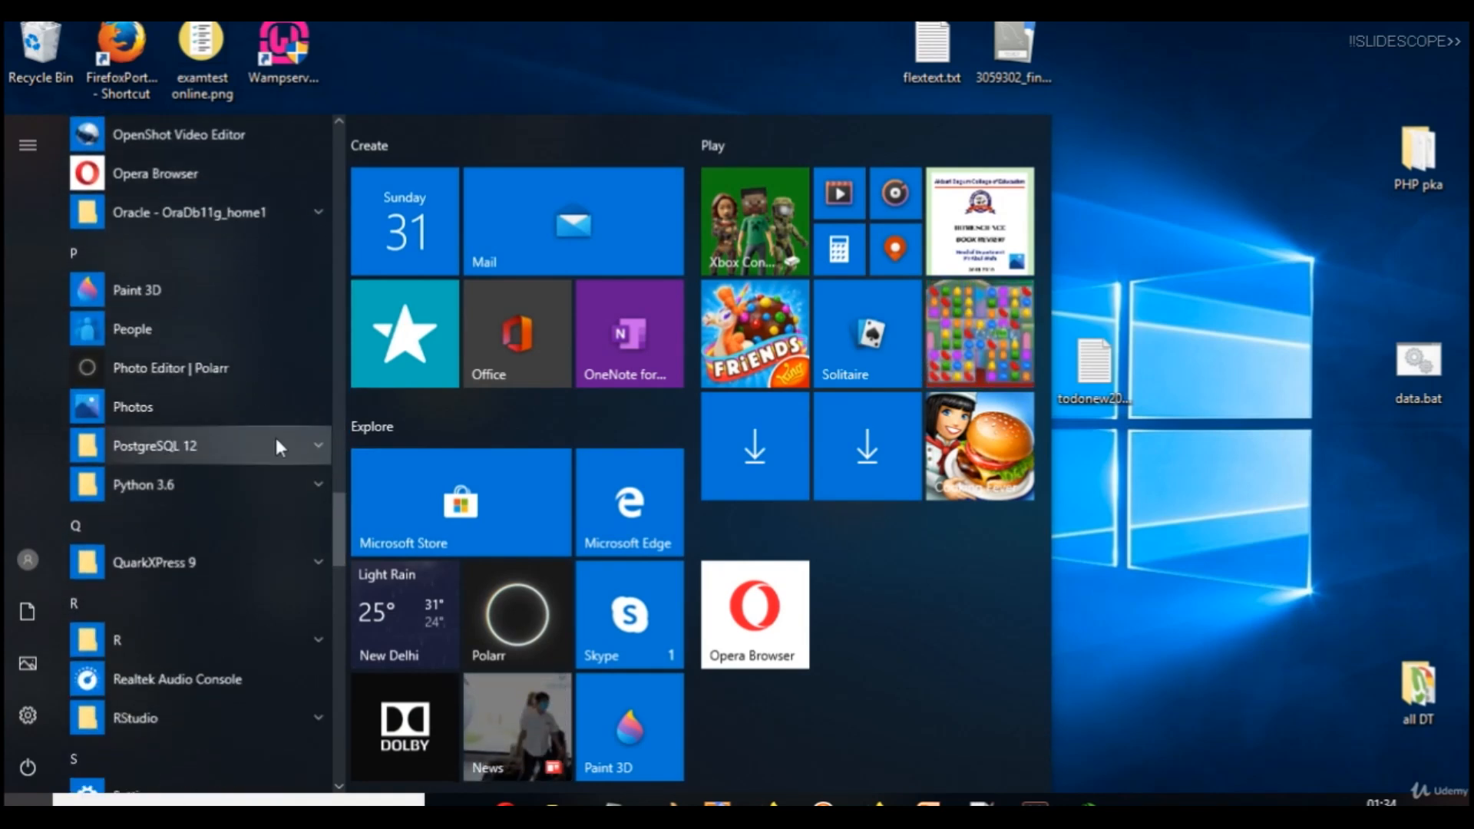
left_click(305, 447)
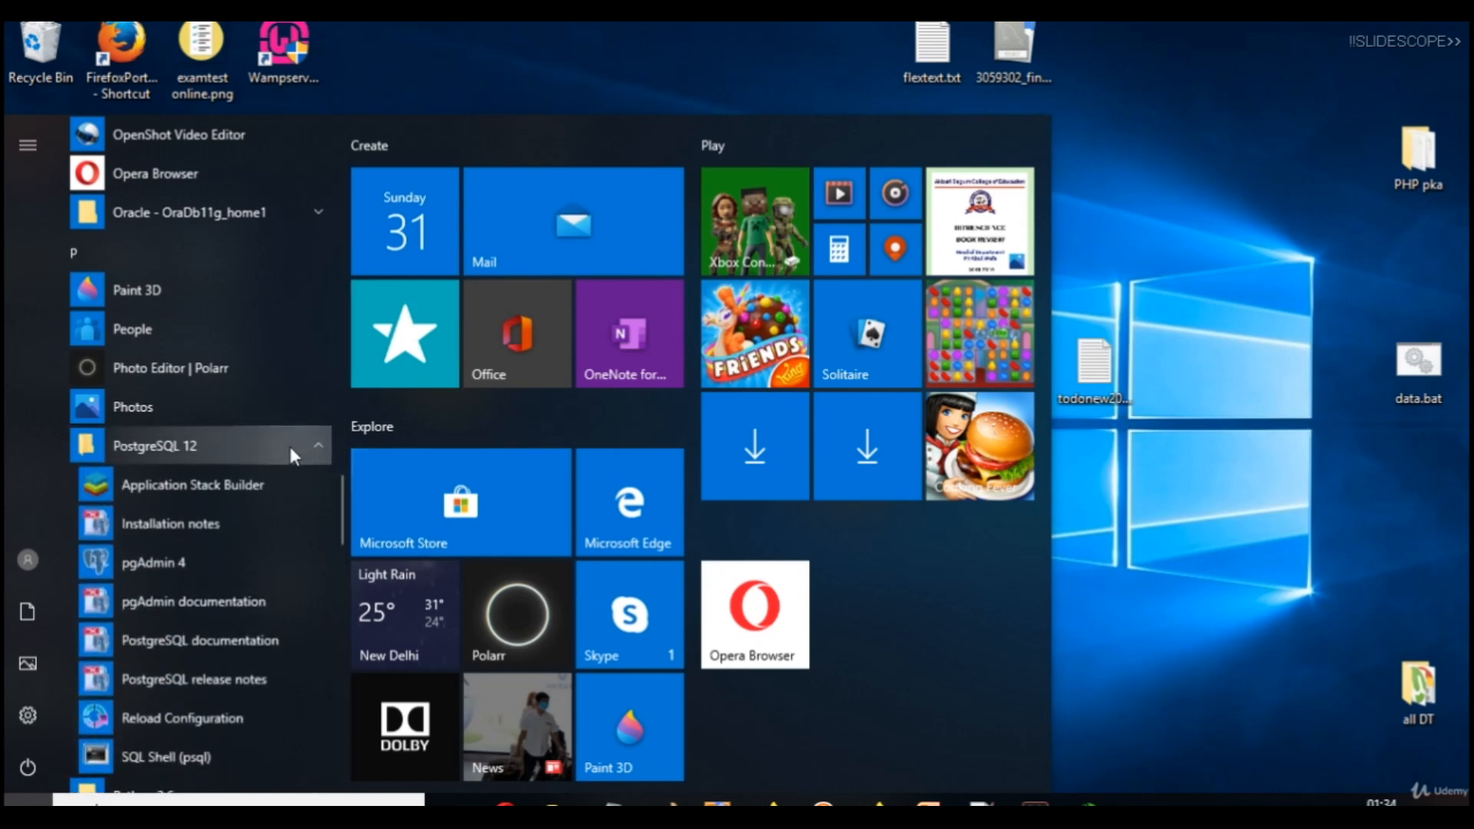
left_click(153, 566)
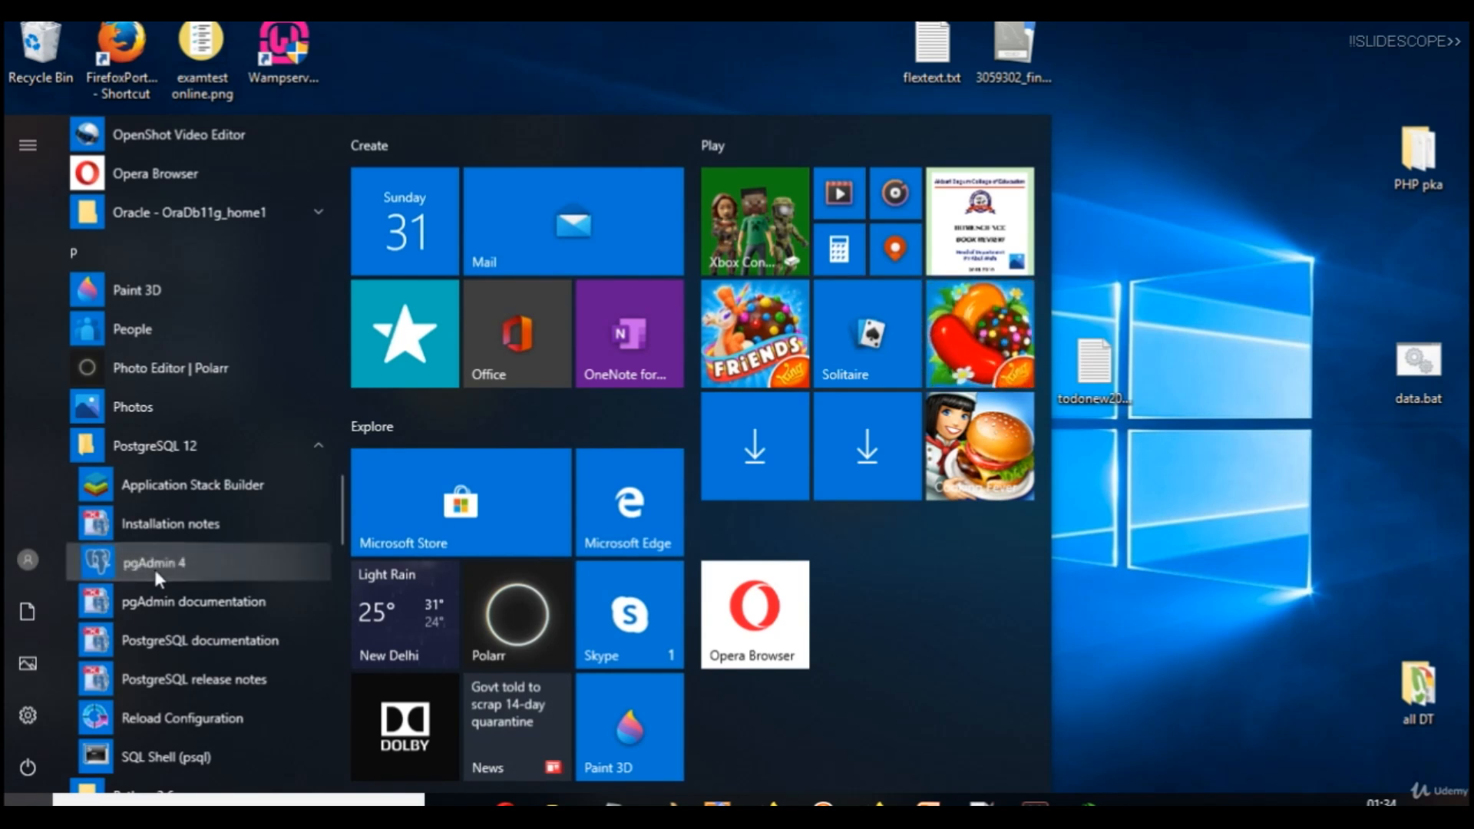
right_click(154, 565)
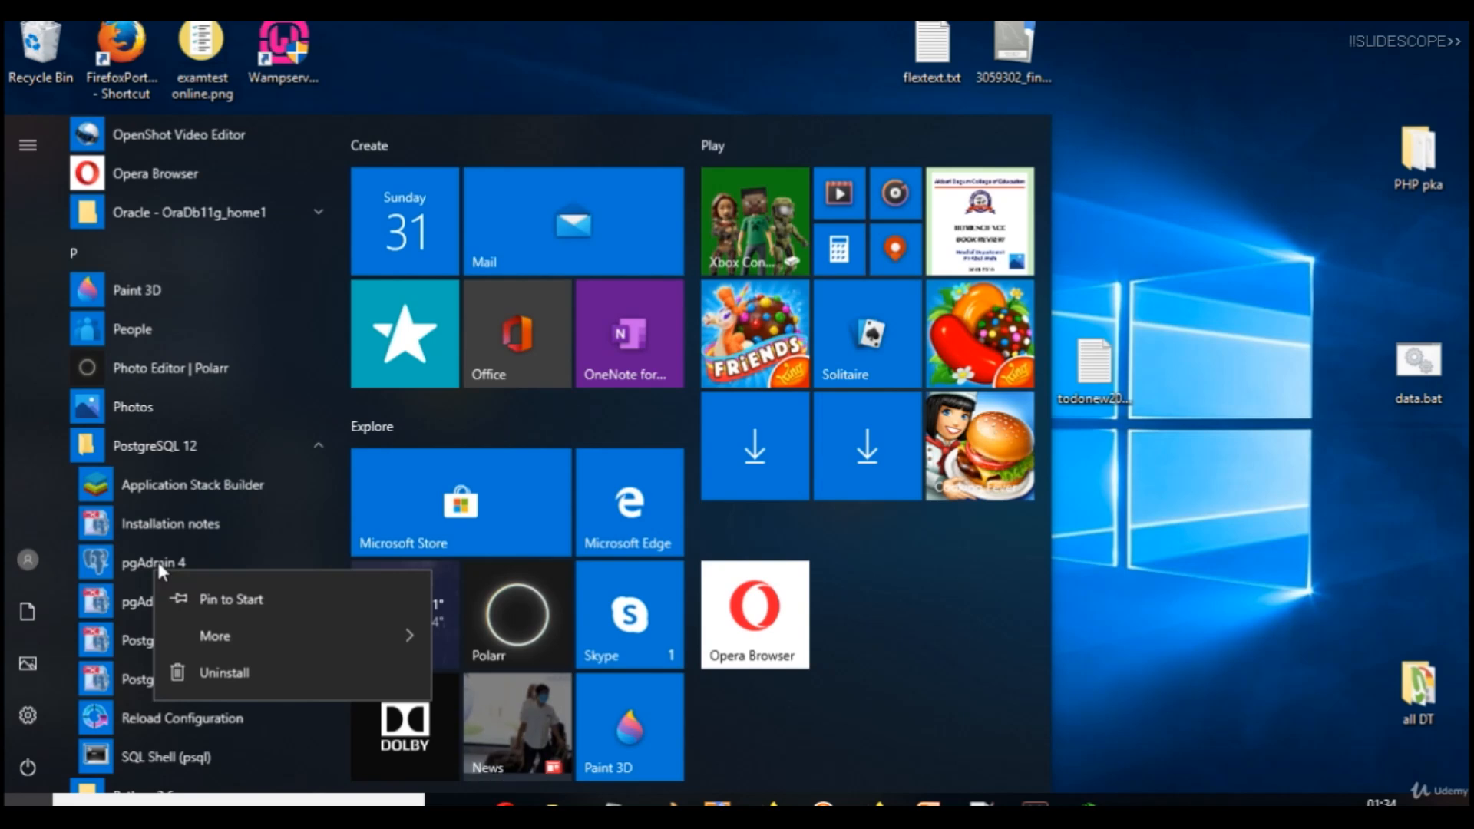
left_click(146, 552)
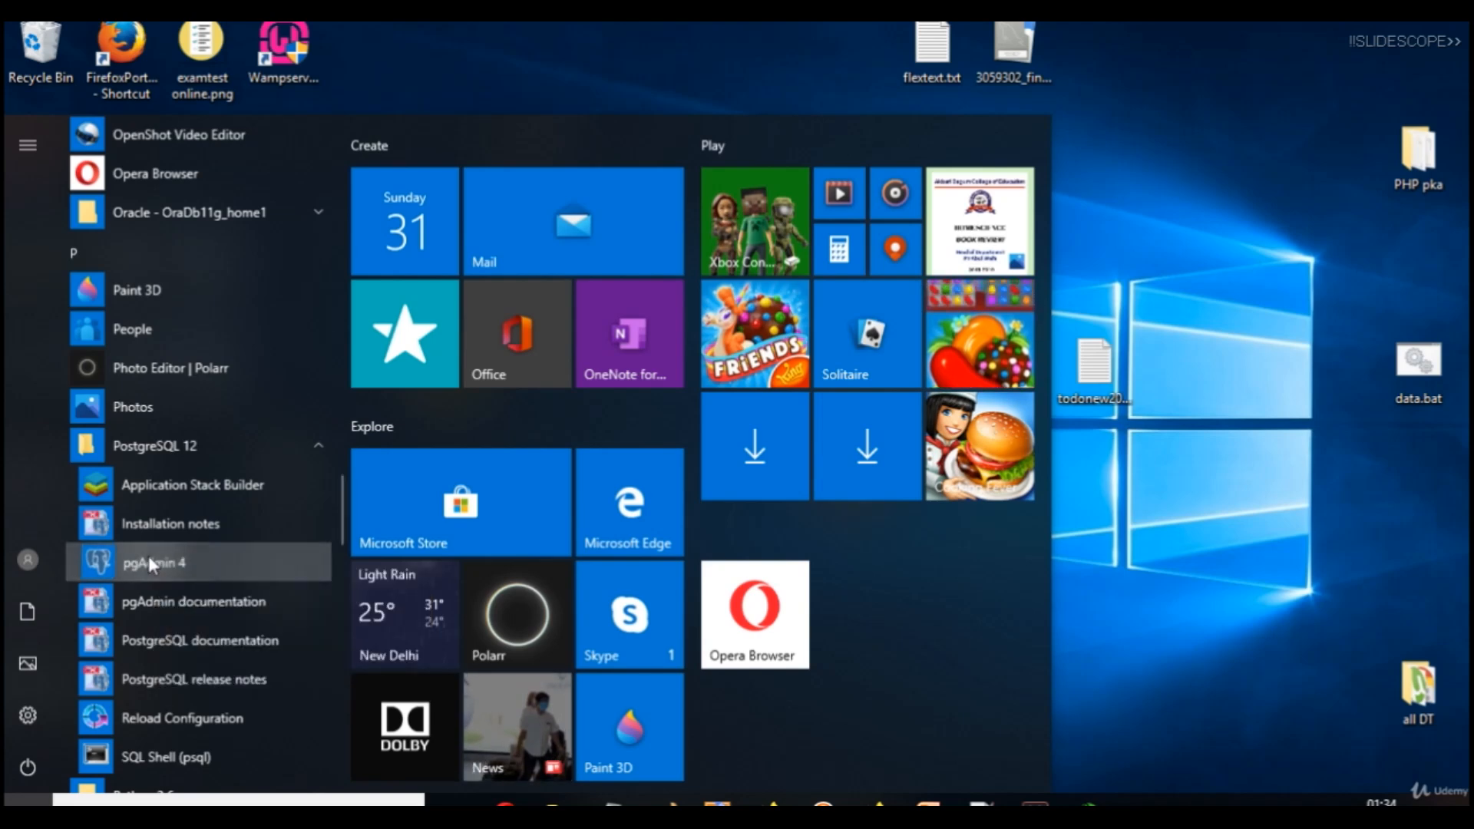
left_click(149, 556)
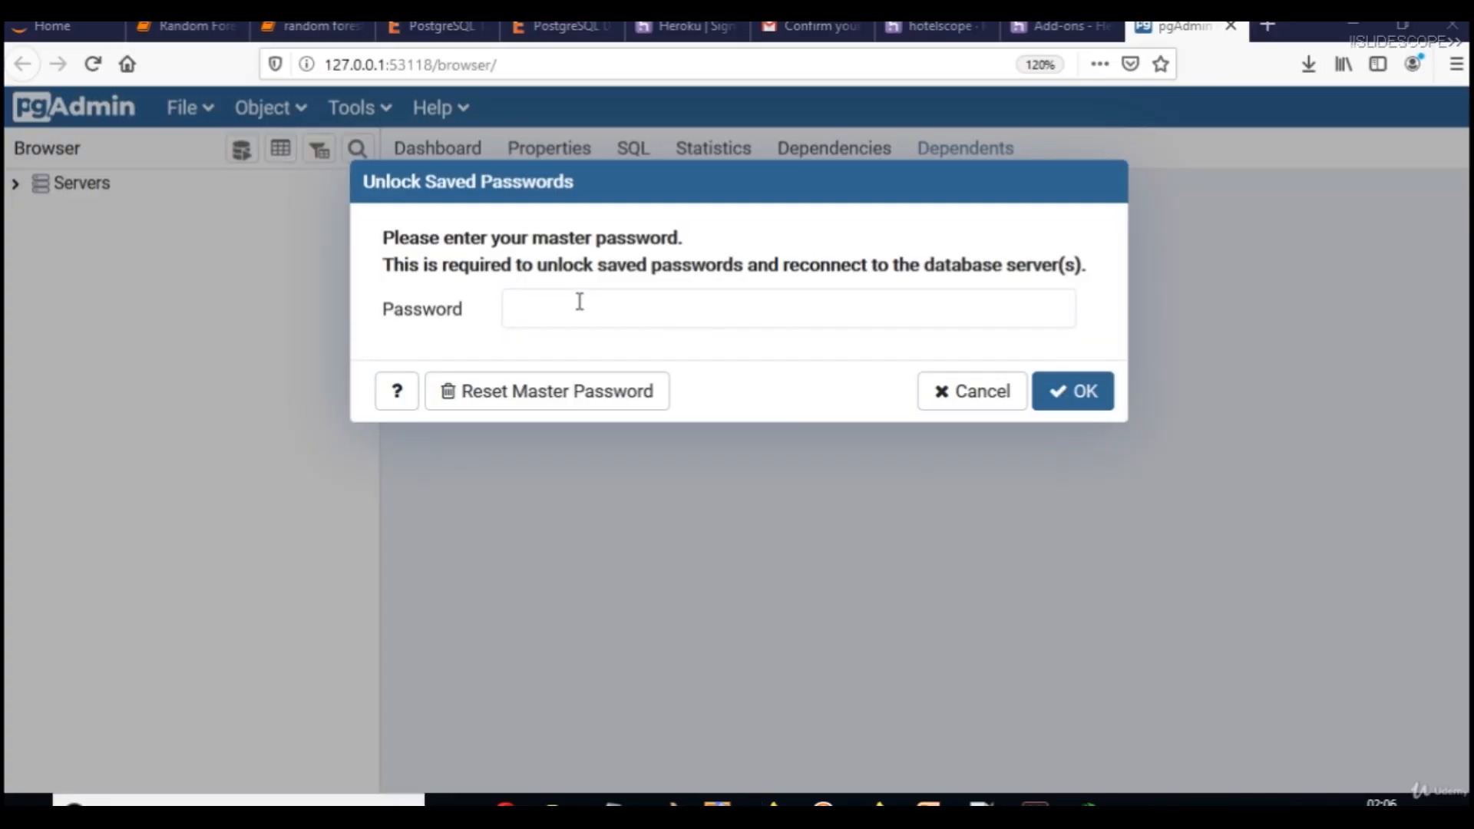
Enter the master password in Unlock Saved Passwords and confirm, revealing the Servers tree.
left_click(580, 302)
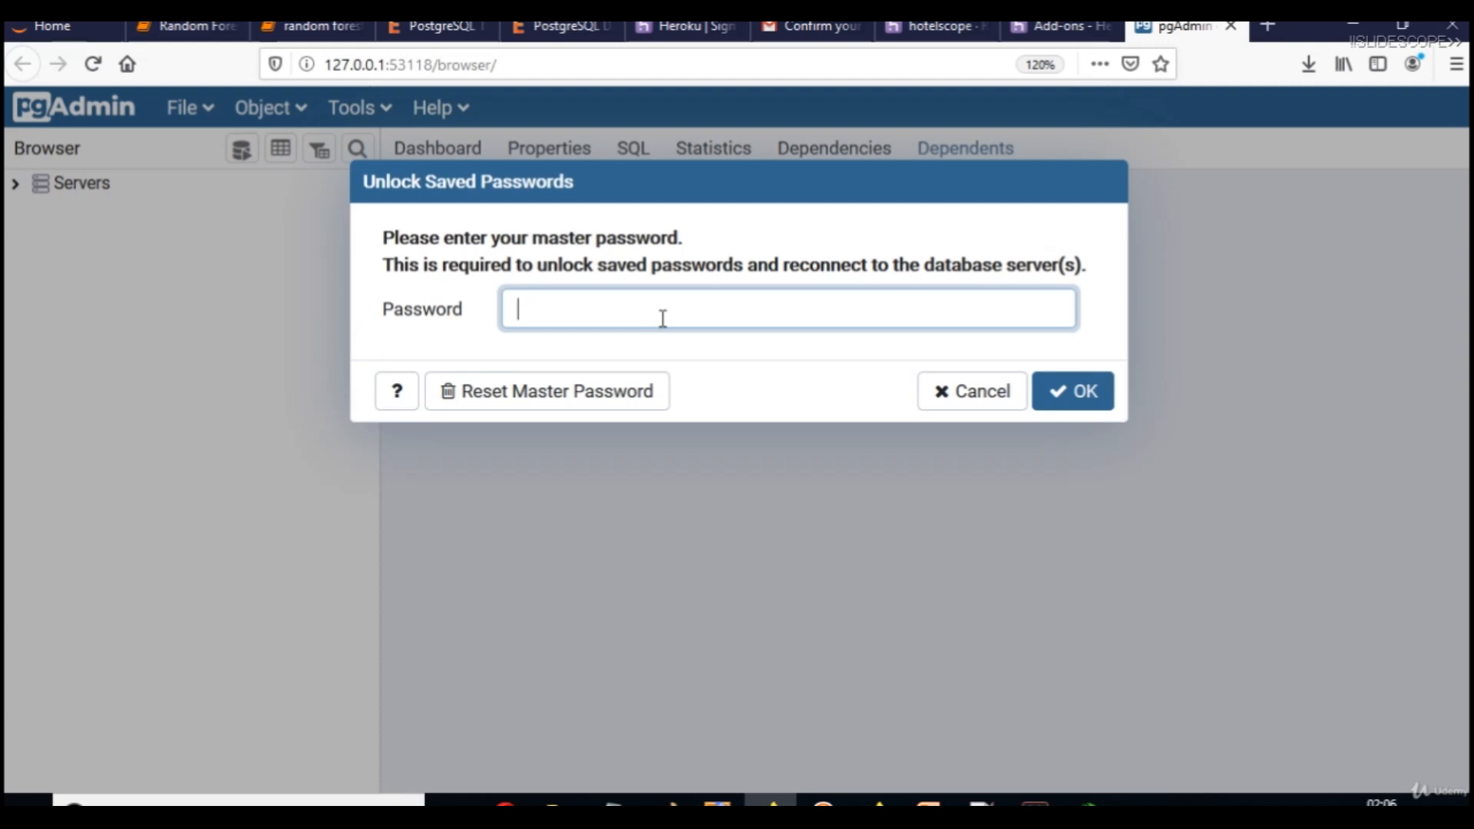
type("*******")
left_click(1085, 392)
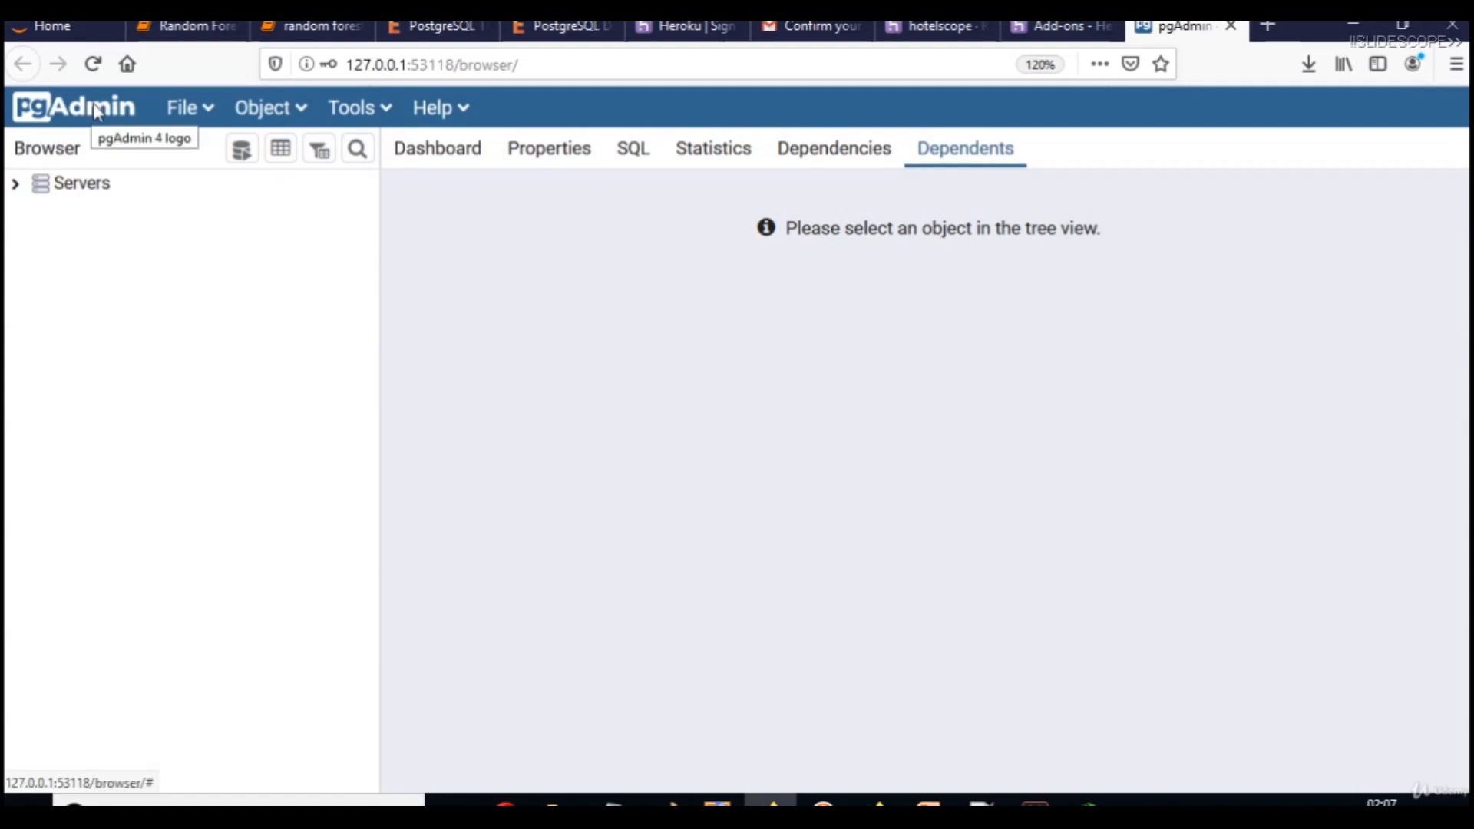
Launch Notepad via Win+R and type 'We installed postgresql'.
key("super+r")
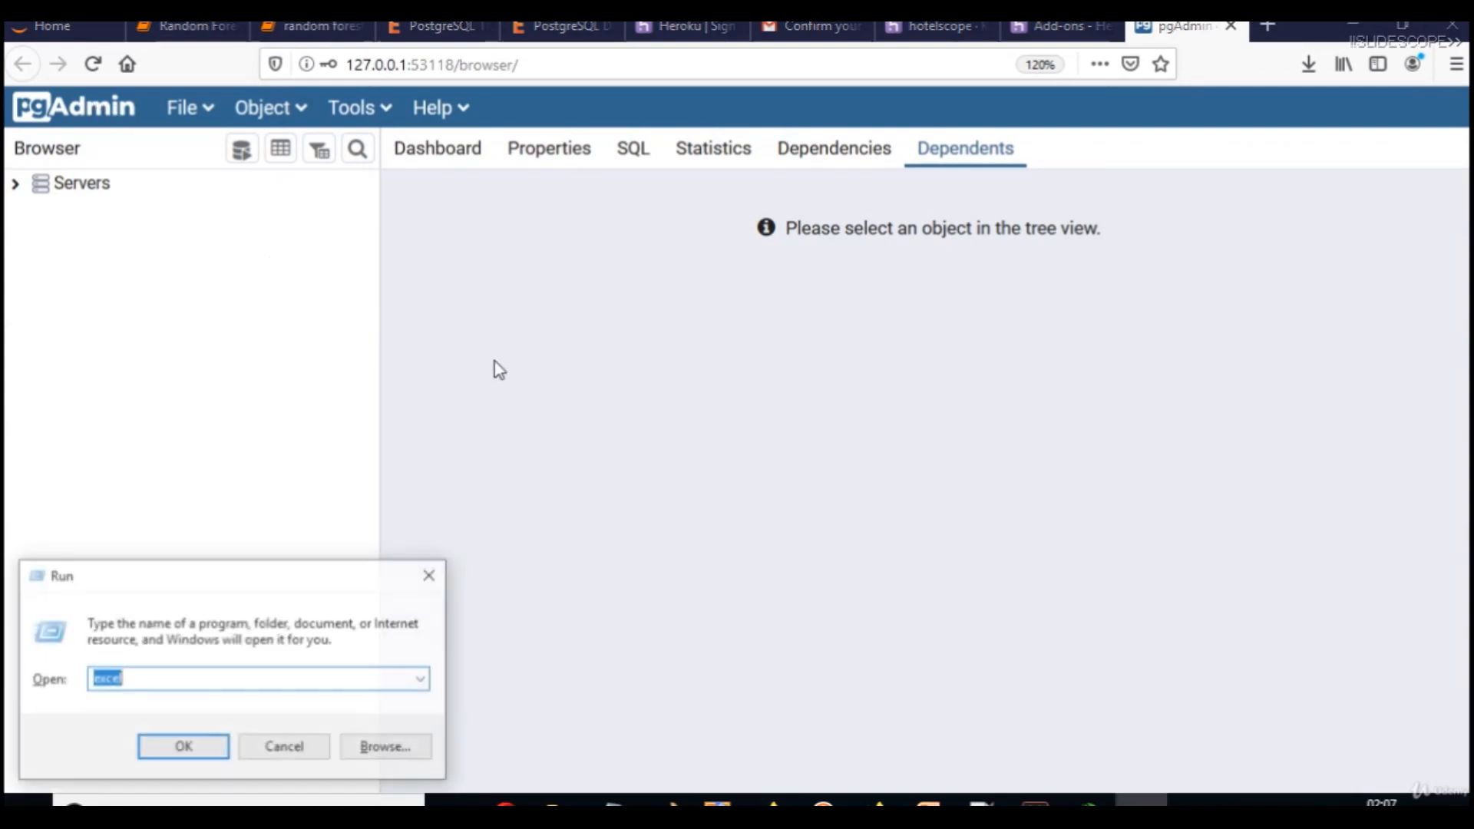
type("notepad")
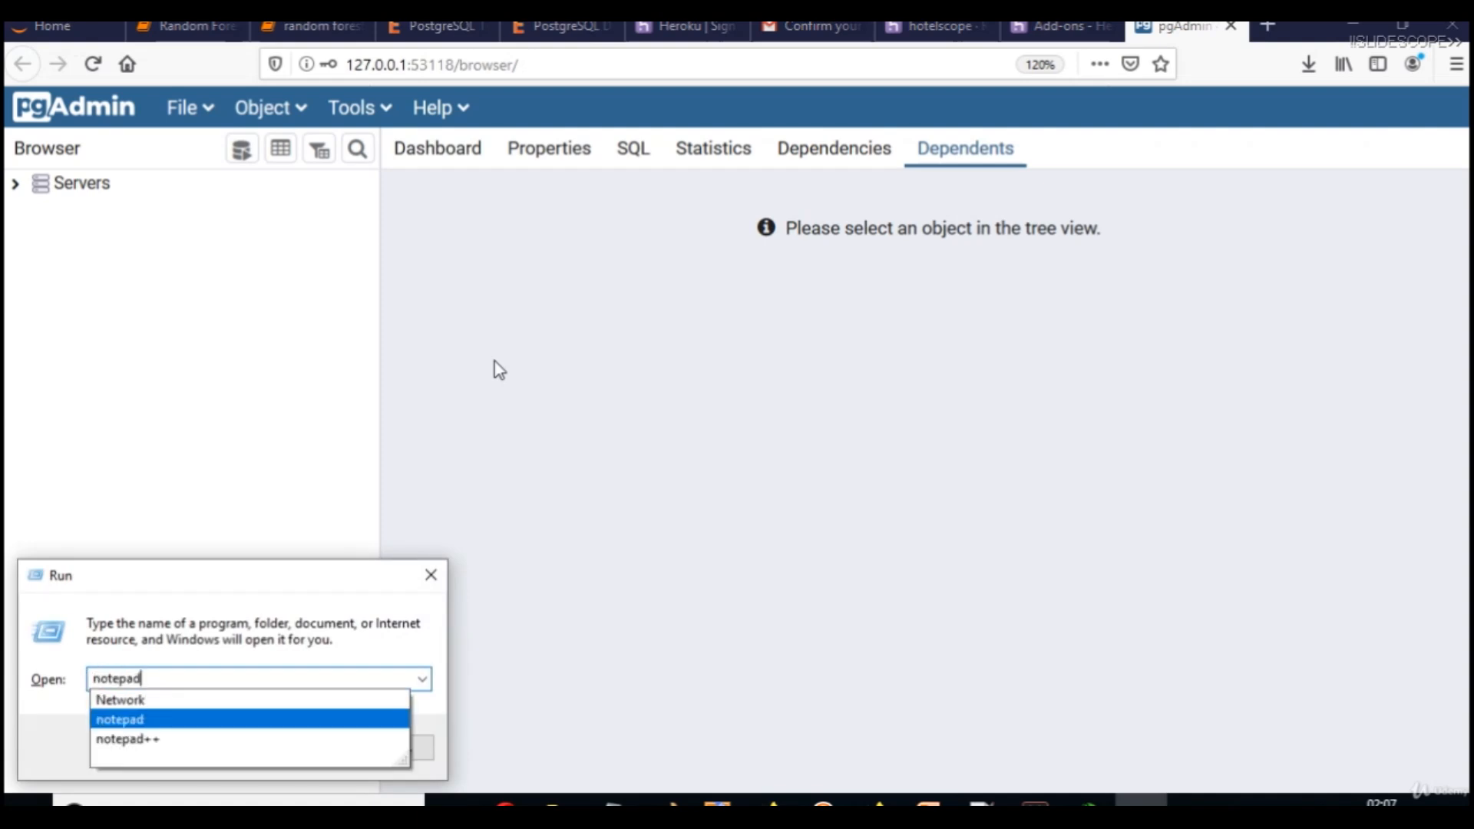
key("Return")
type("We installed postgresql")
Add a second line reading 'pgadmin 4 - Administration of Postgresql DB'.
key("Return")
key("Return")
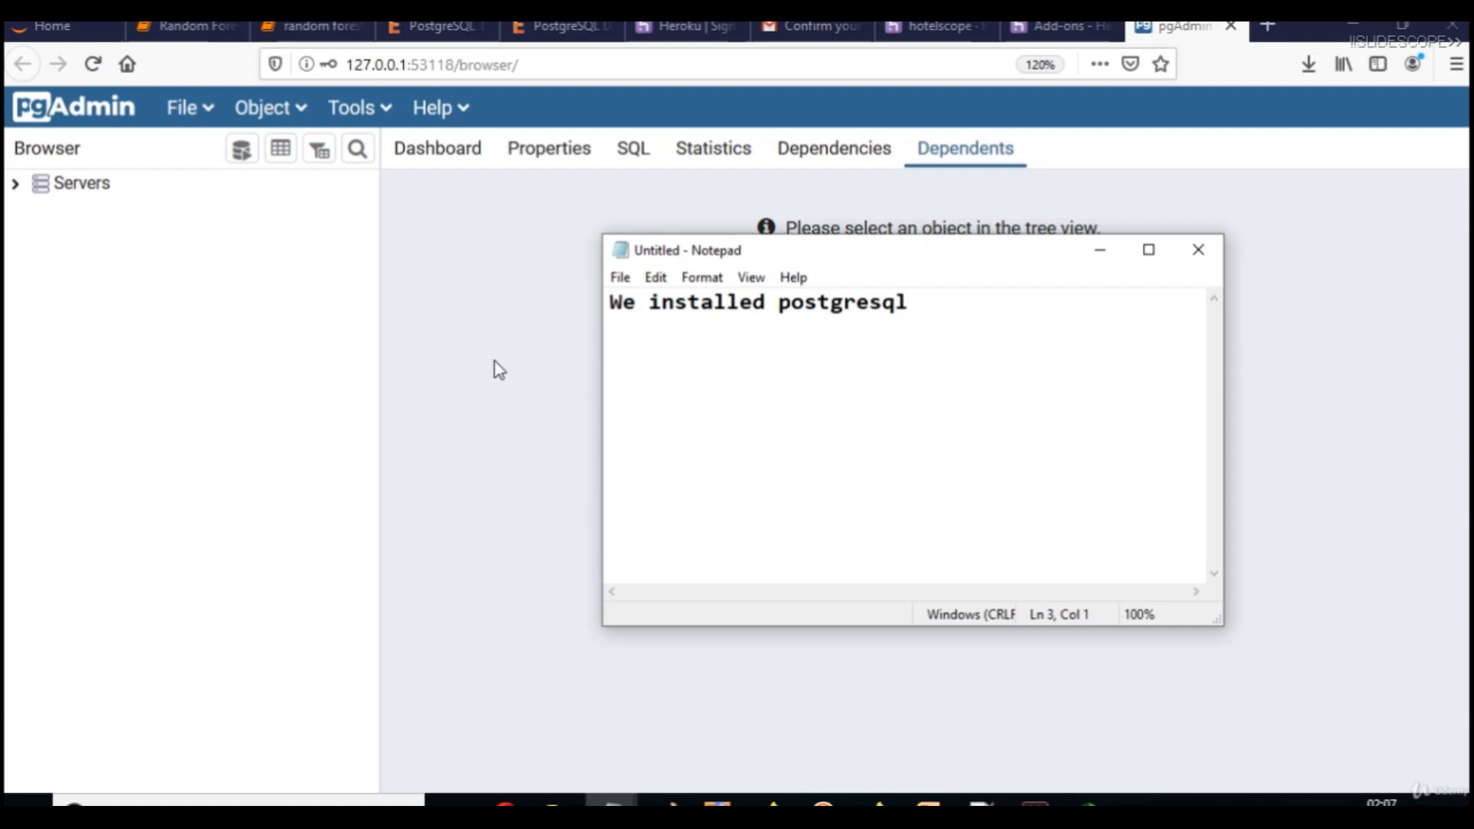
type("pgadmin 4")
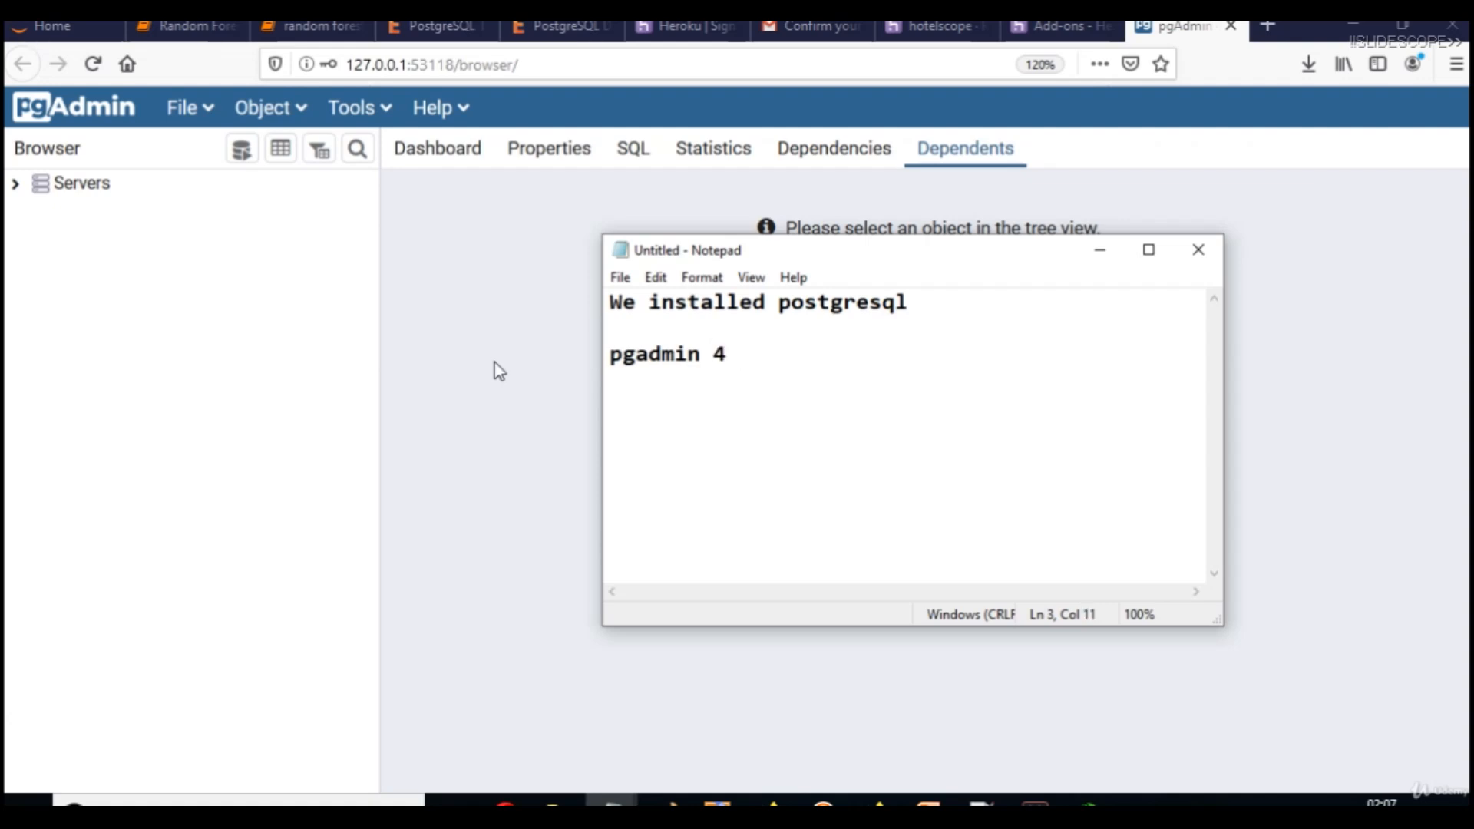
left_click(231, 799)
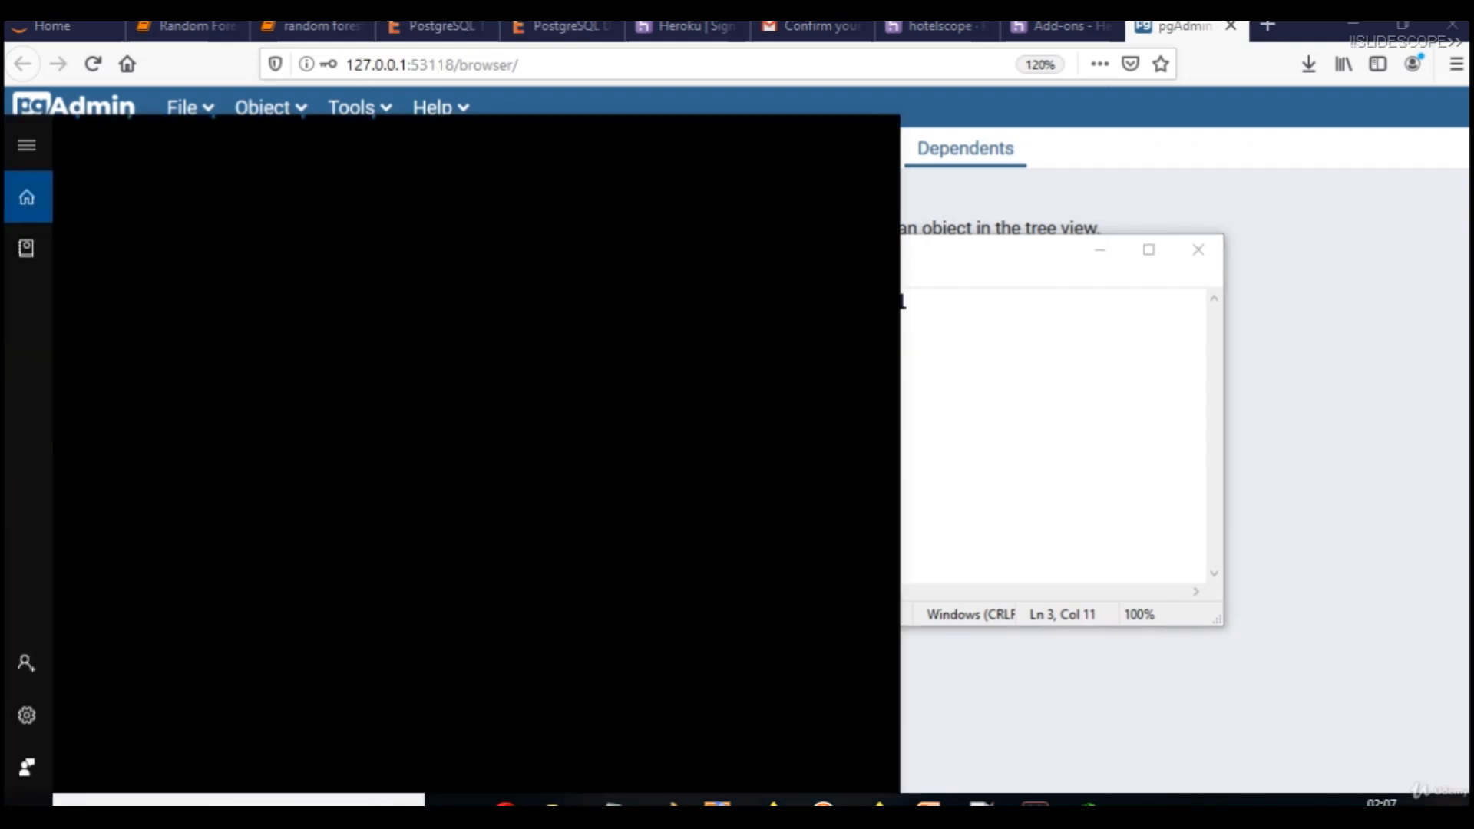
type("pgad")
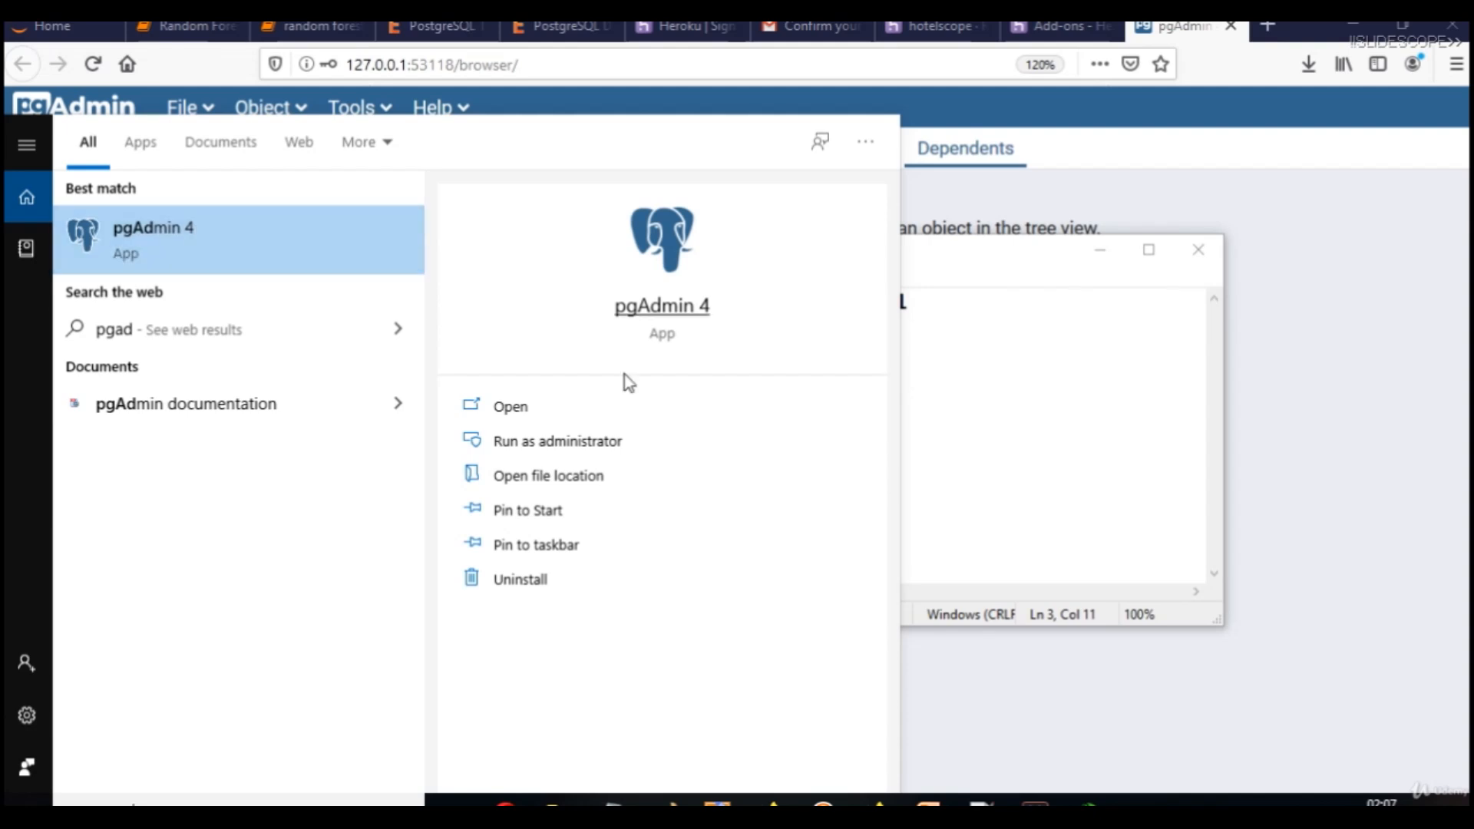
left_click(980, 427)
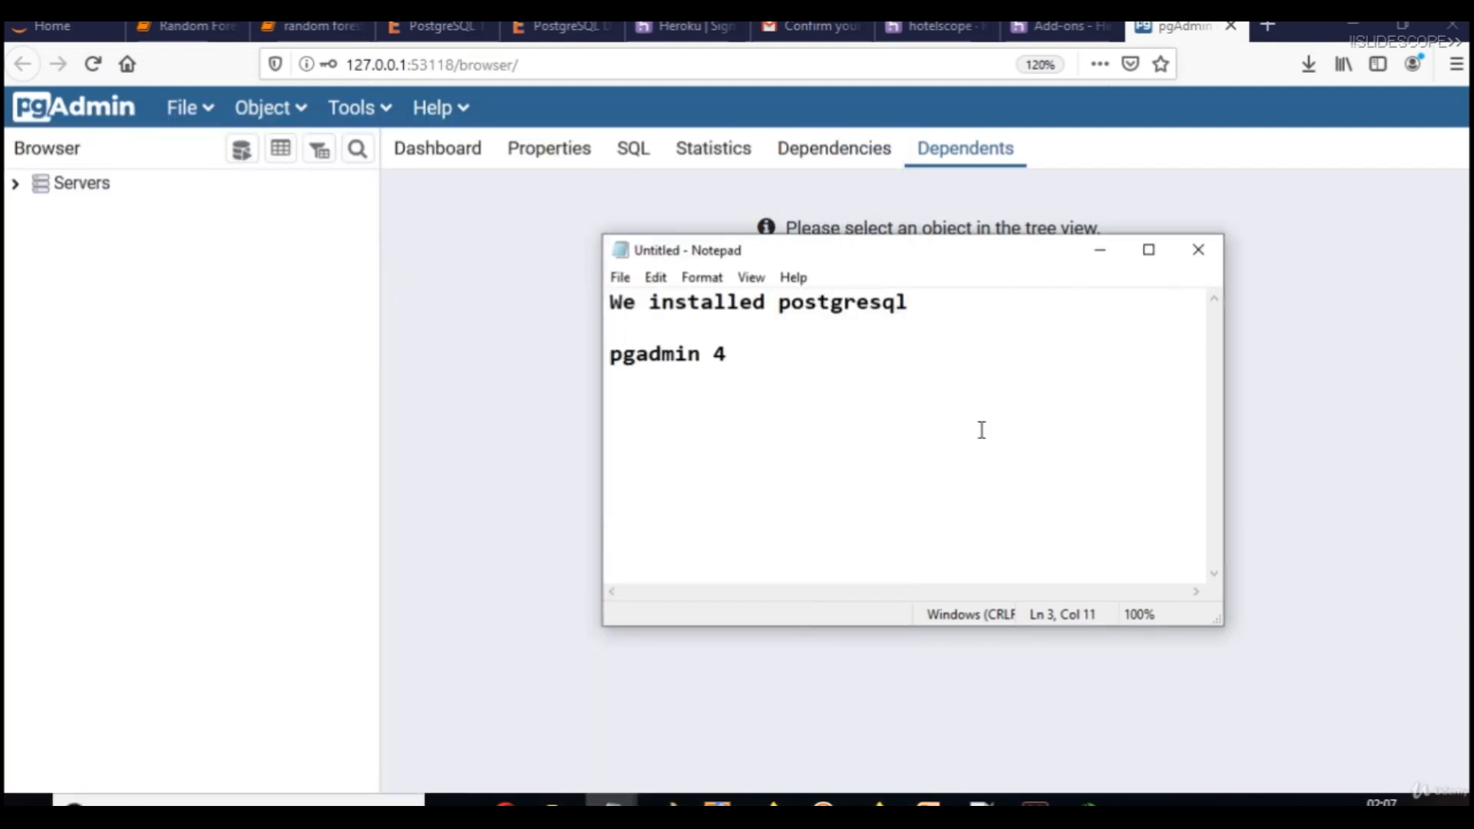
type("- Administration of Post")
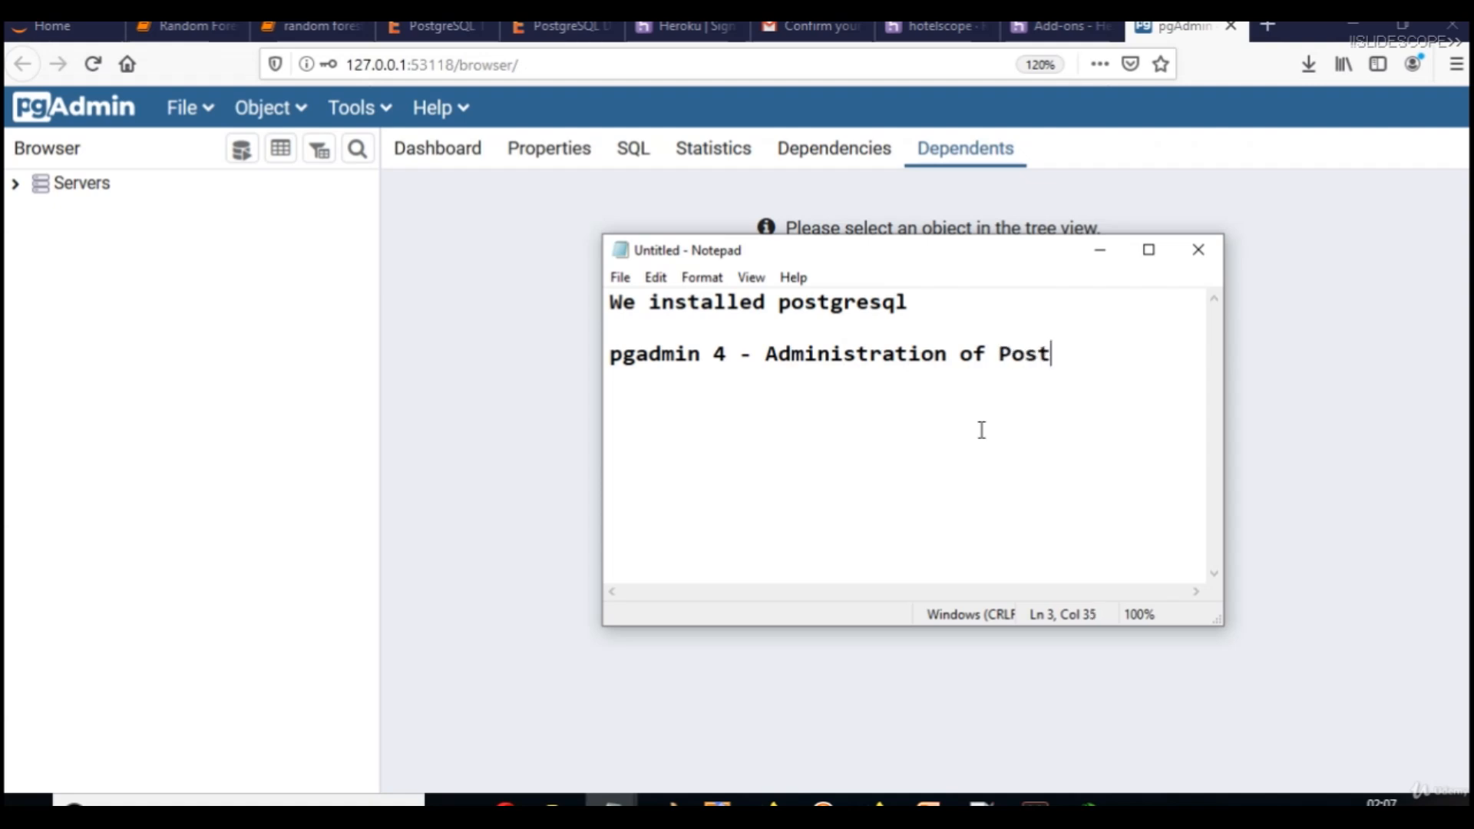
type("gresql ")
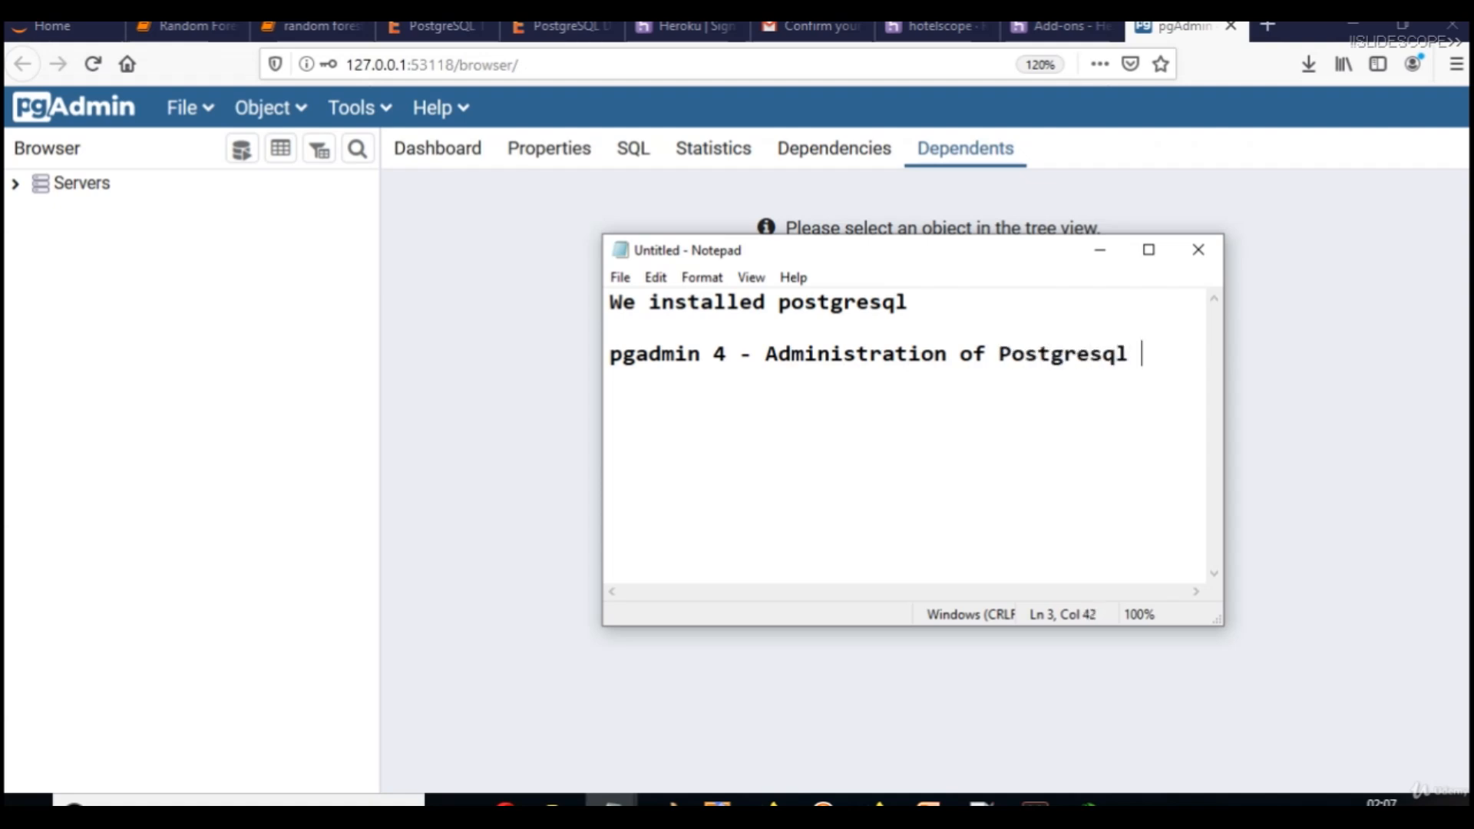
type("DB")
Hide Notepad, browse pgAdmin's File, Object, Tools and Help menus, and zoom to 133%.
key("Return")
key("Return")
left_click(1099, 251)
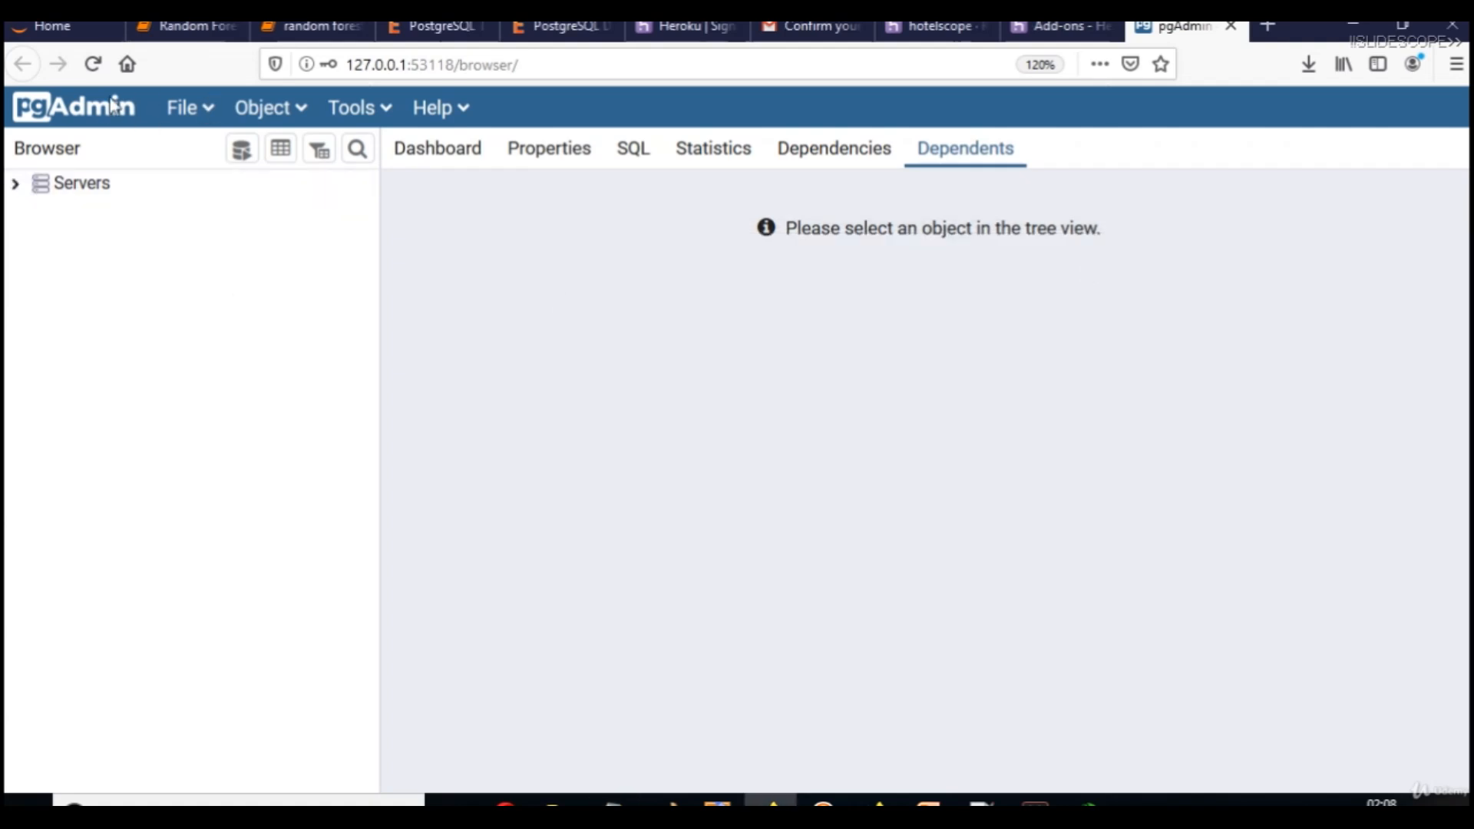
left_click(173, 115)
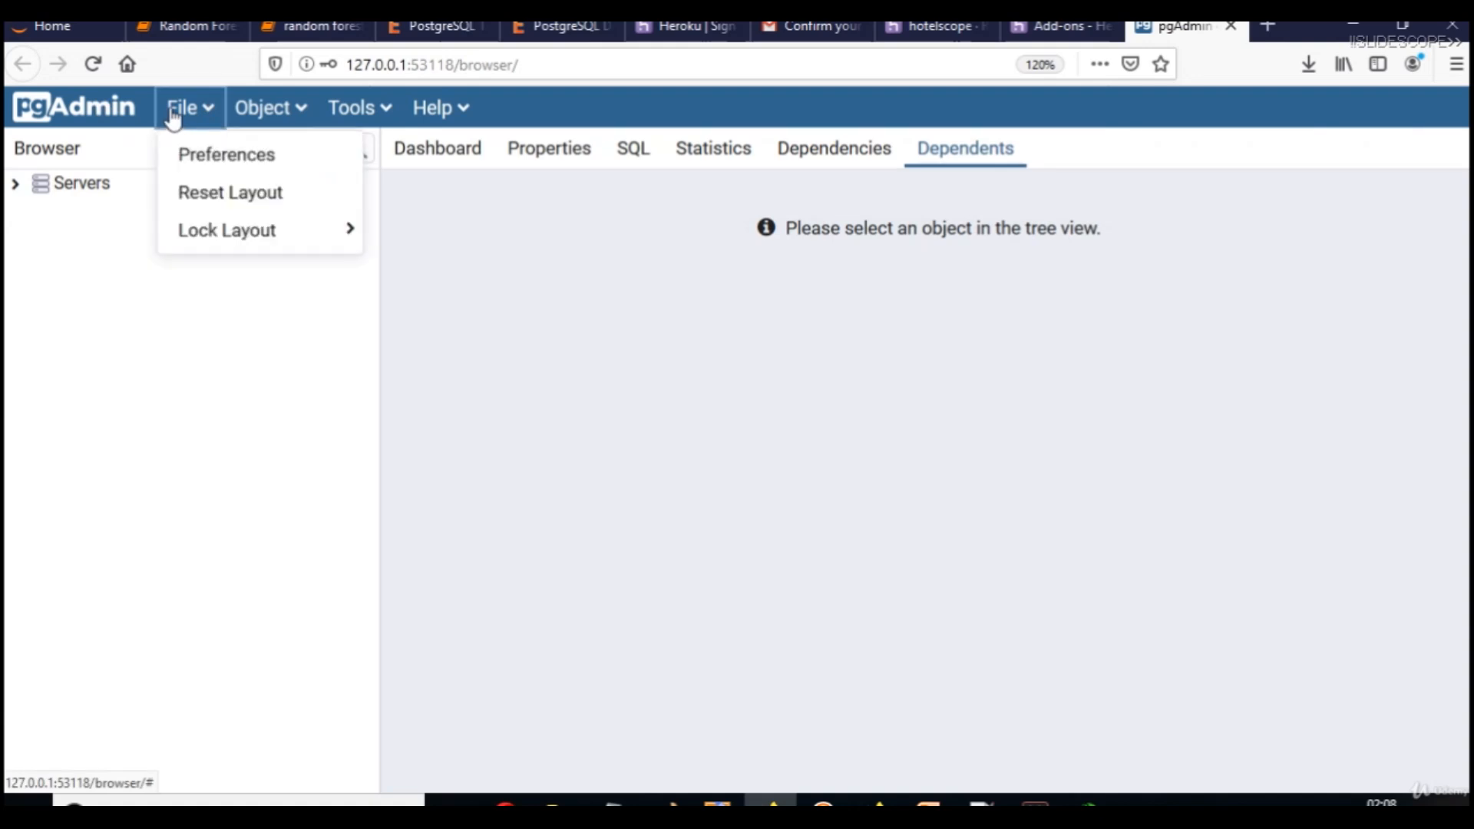
left_click(245, 119)
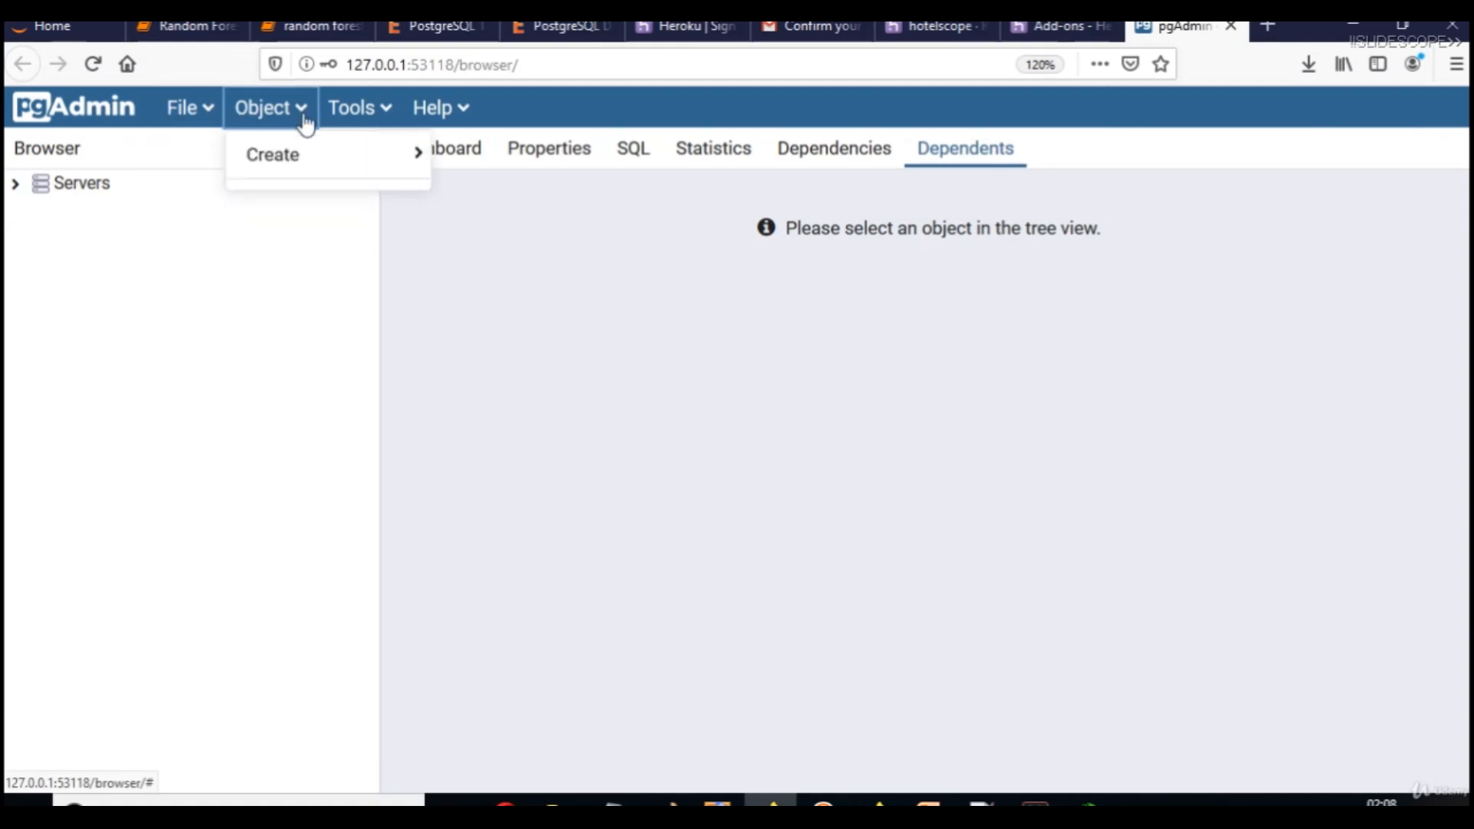
left_click(357, 113)
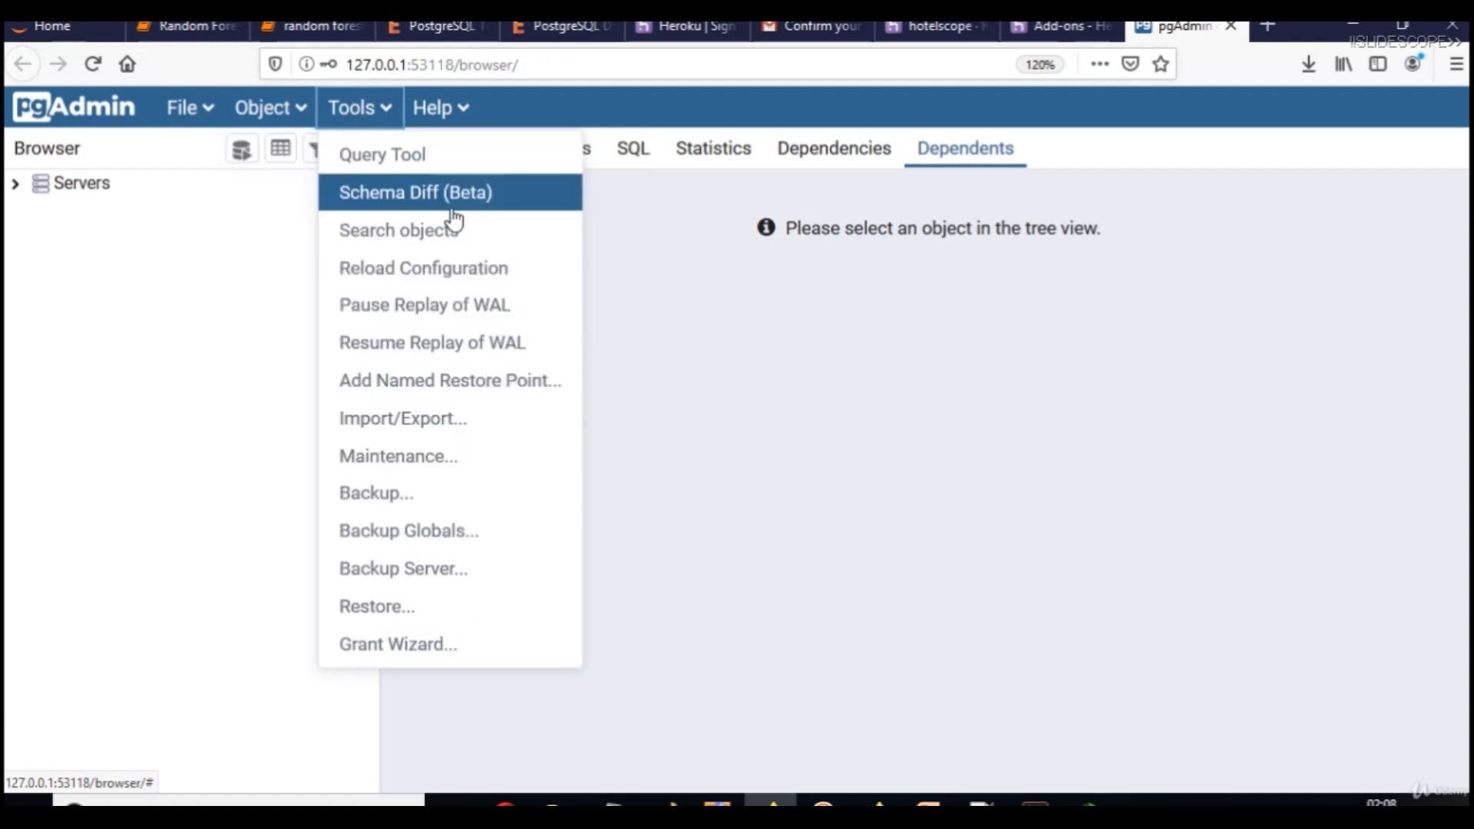
left_click(436, 116)
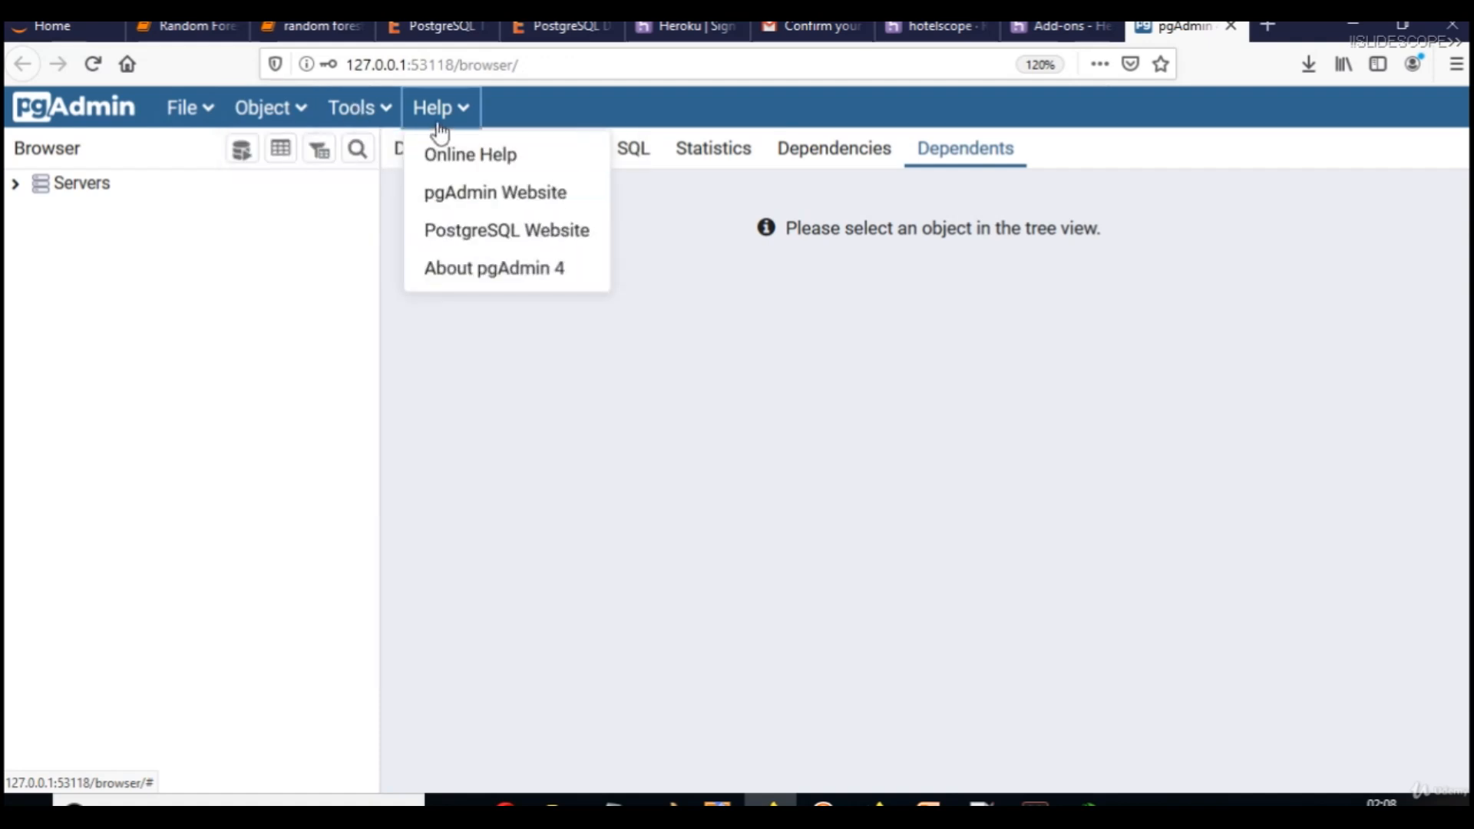
left_click(212, 259)
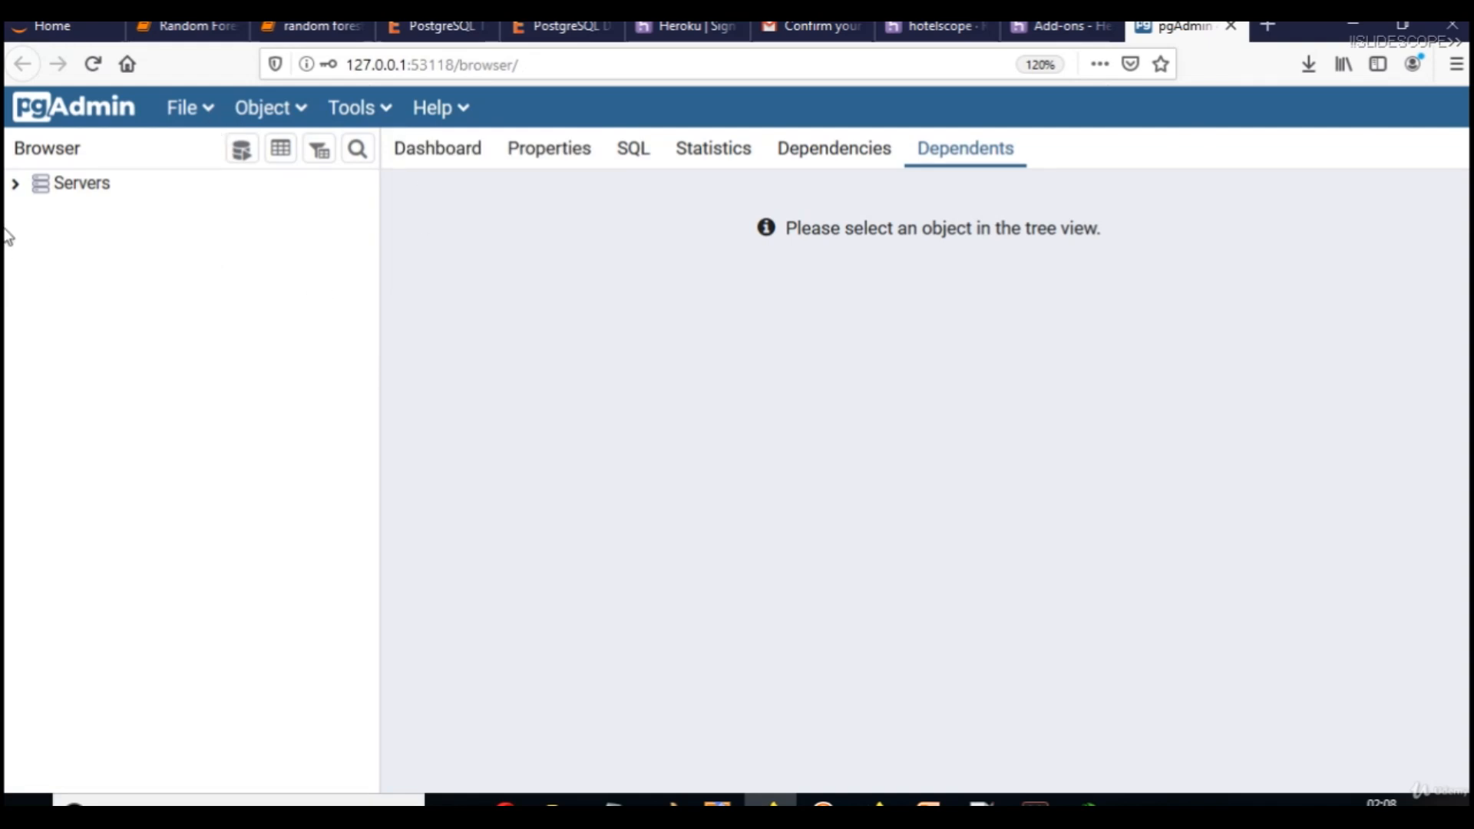
key("ctrl+plus")
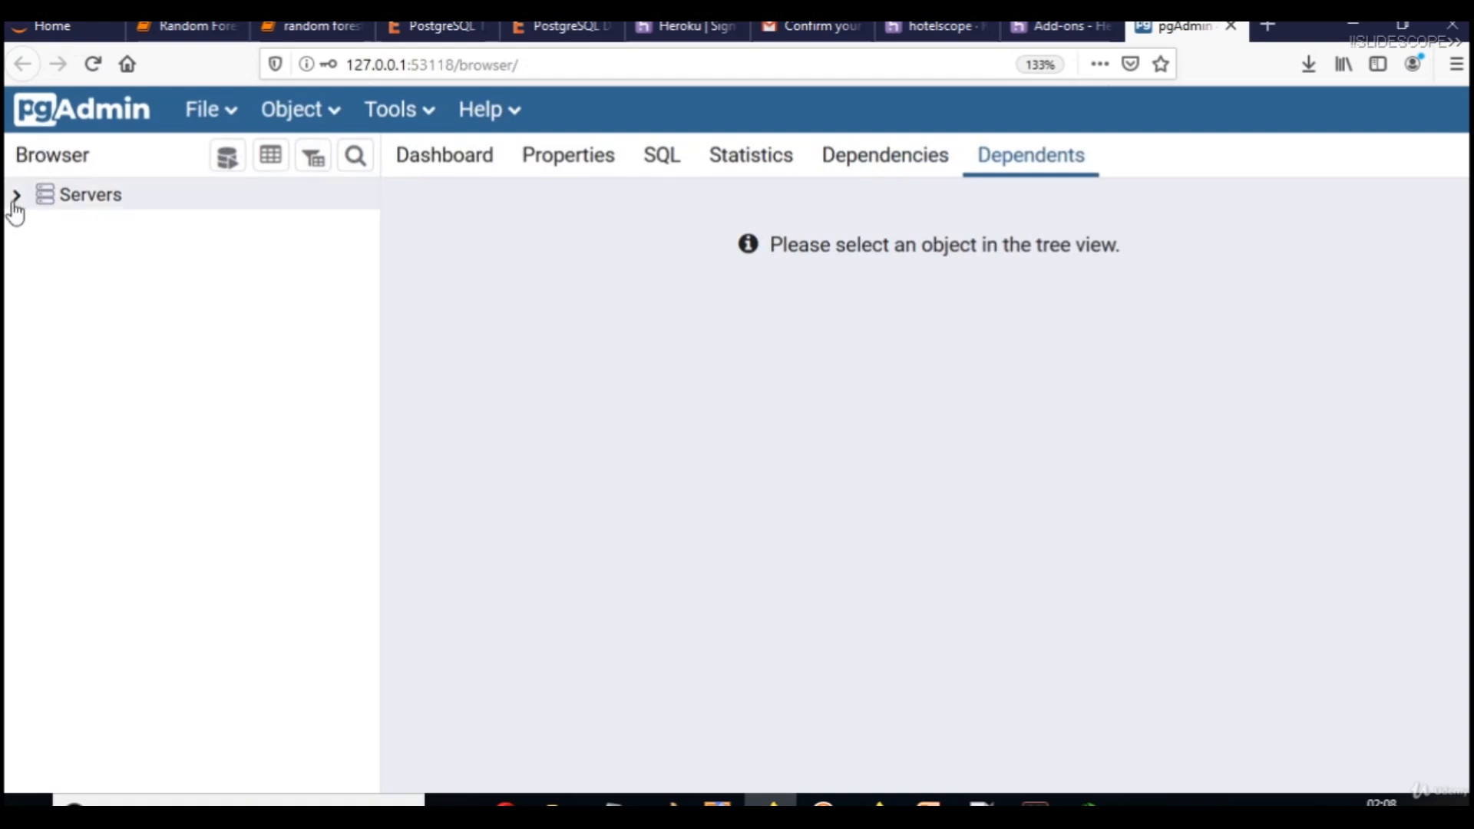
Expand Servers and try PostgreSQL 12, cancelling its password prompt.
left_click(16, 197)
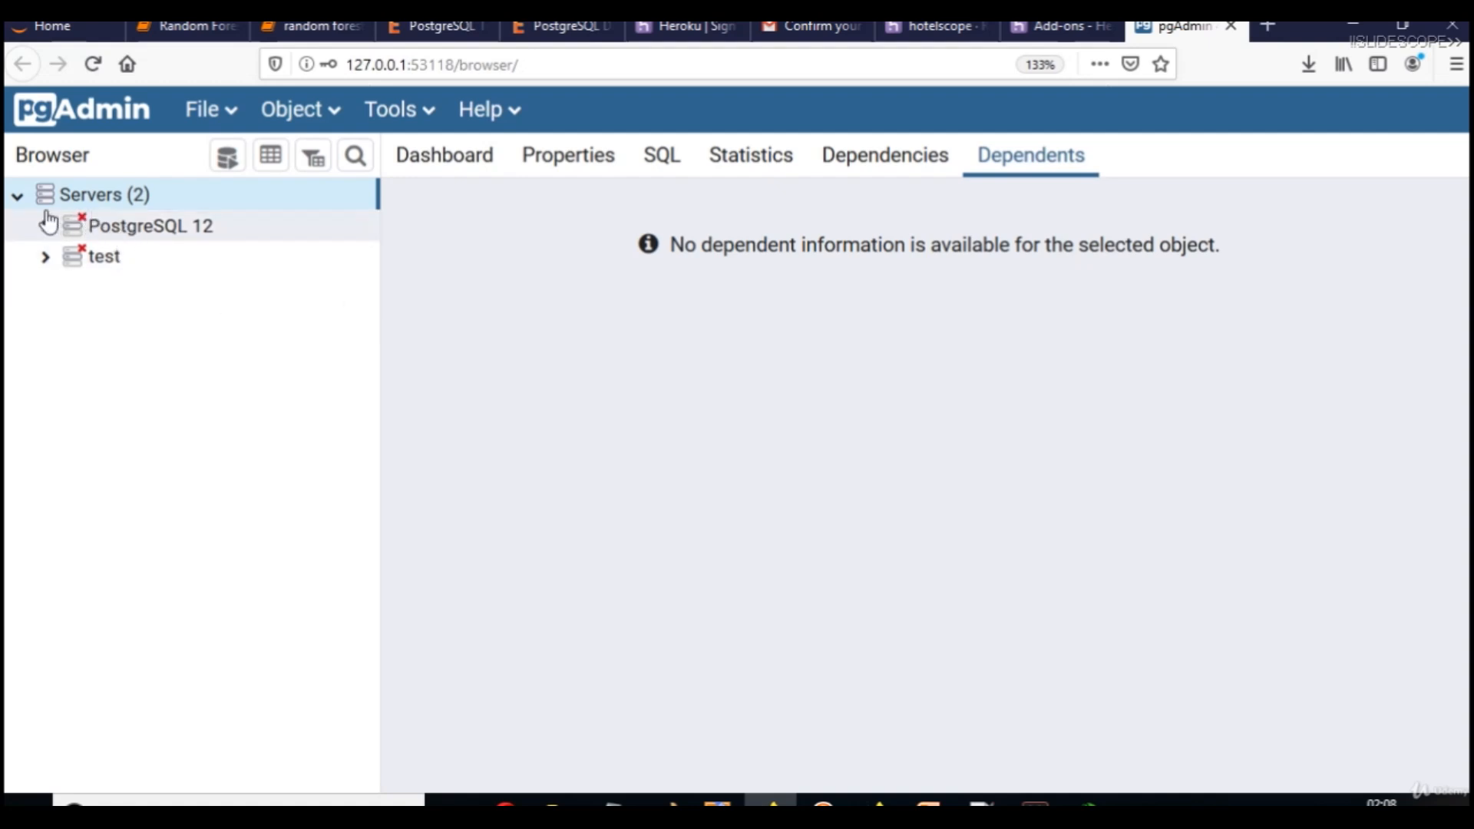
left_click(48, 227)
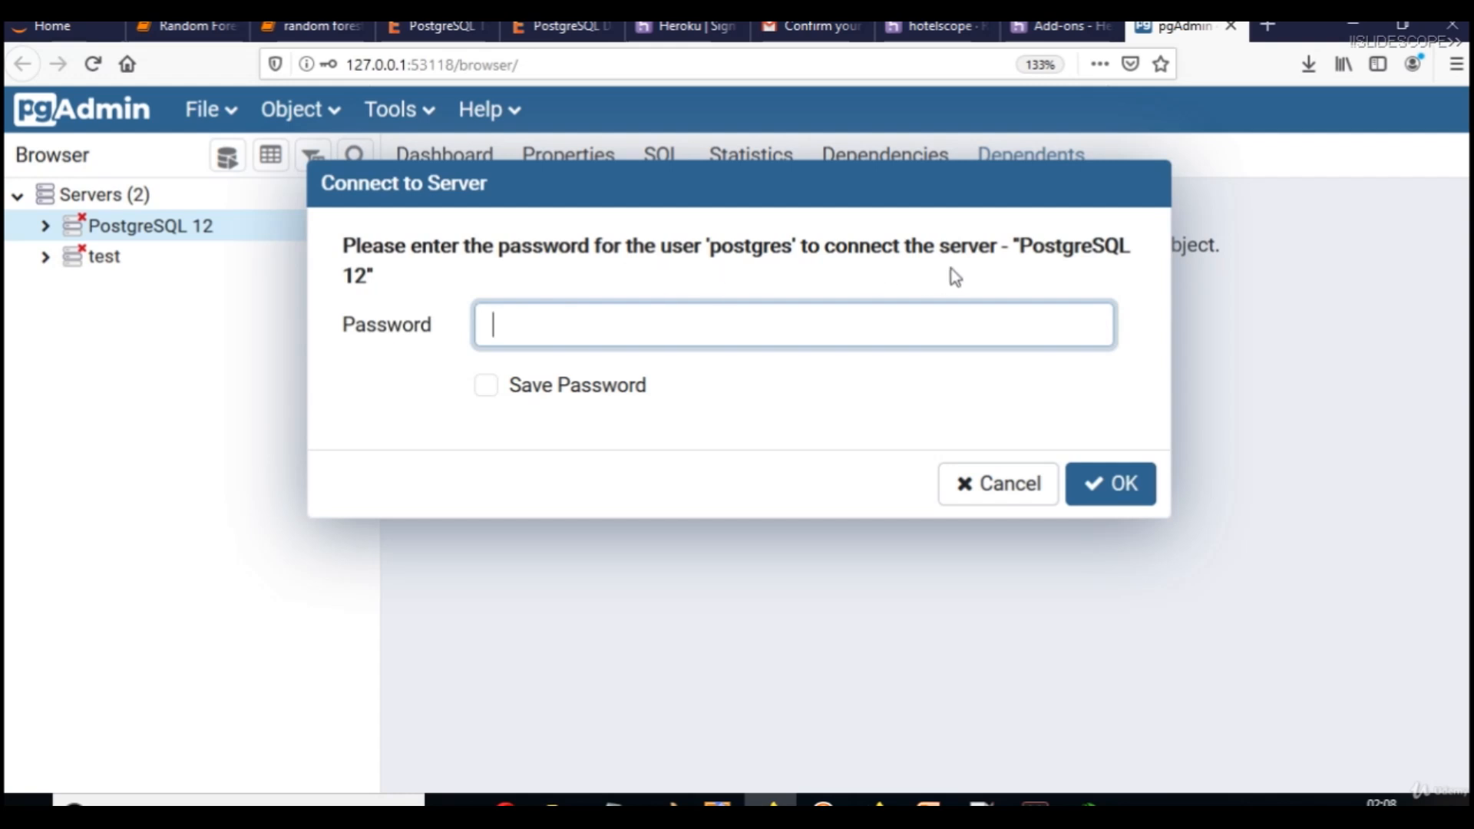
left_click(995, 496)
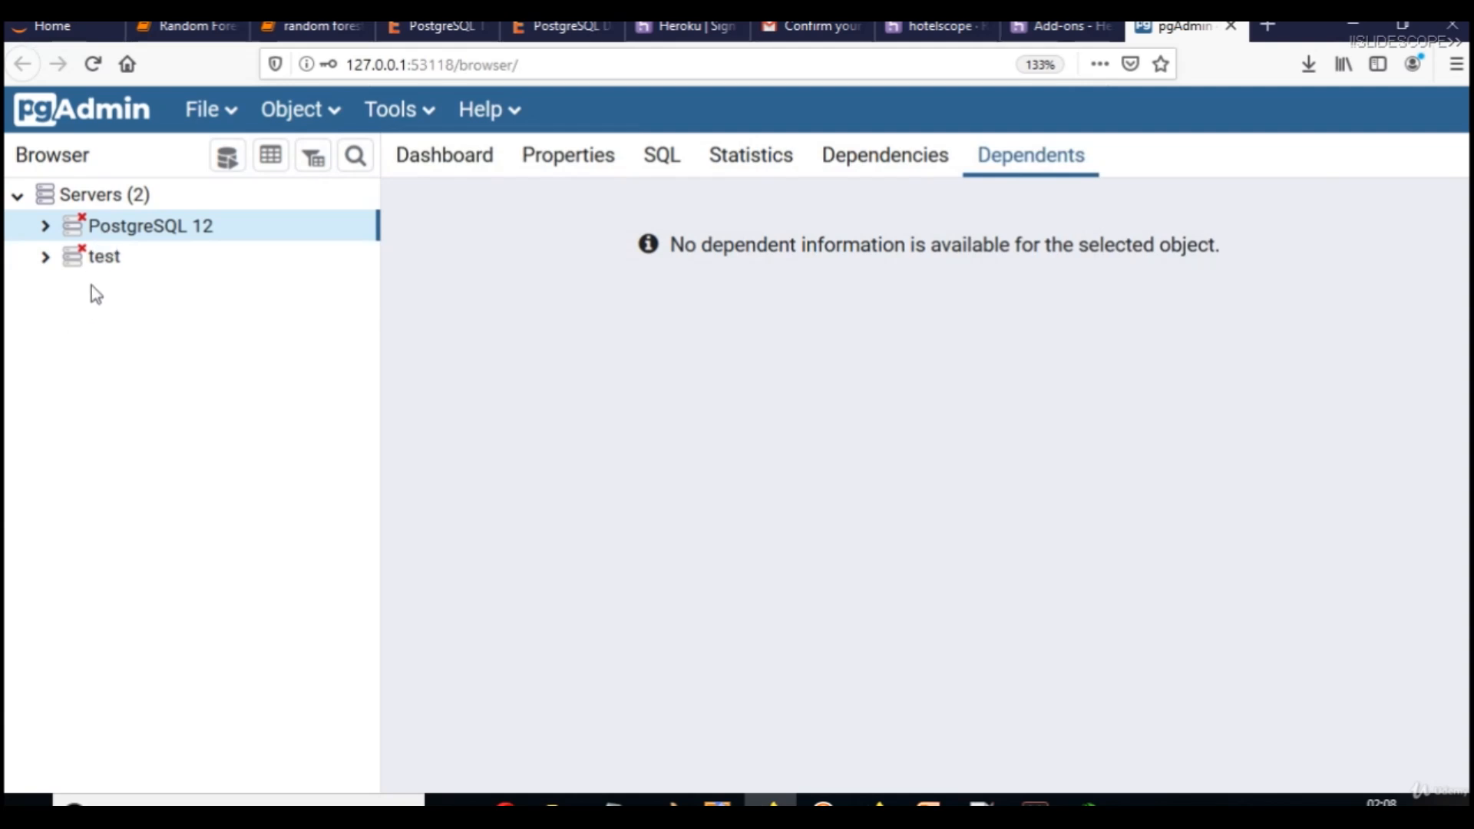
Try connecting to the test server and dismiss its host-error dialog.
left_click(109, 261)
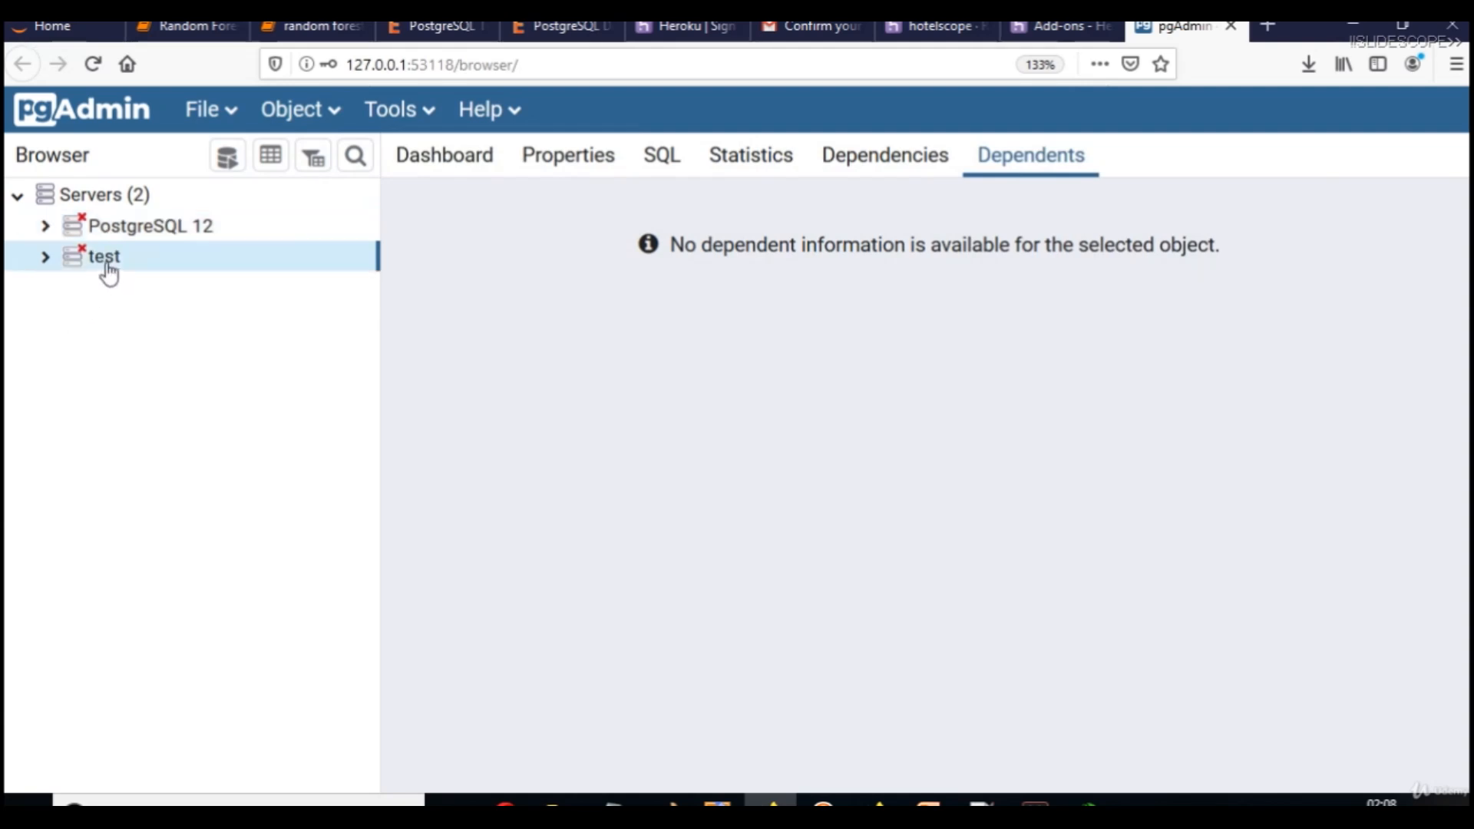
left_click(44, 257)
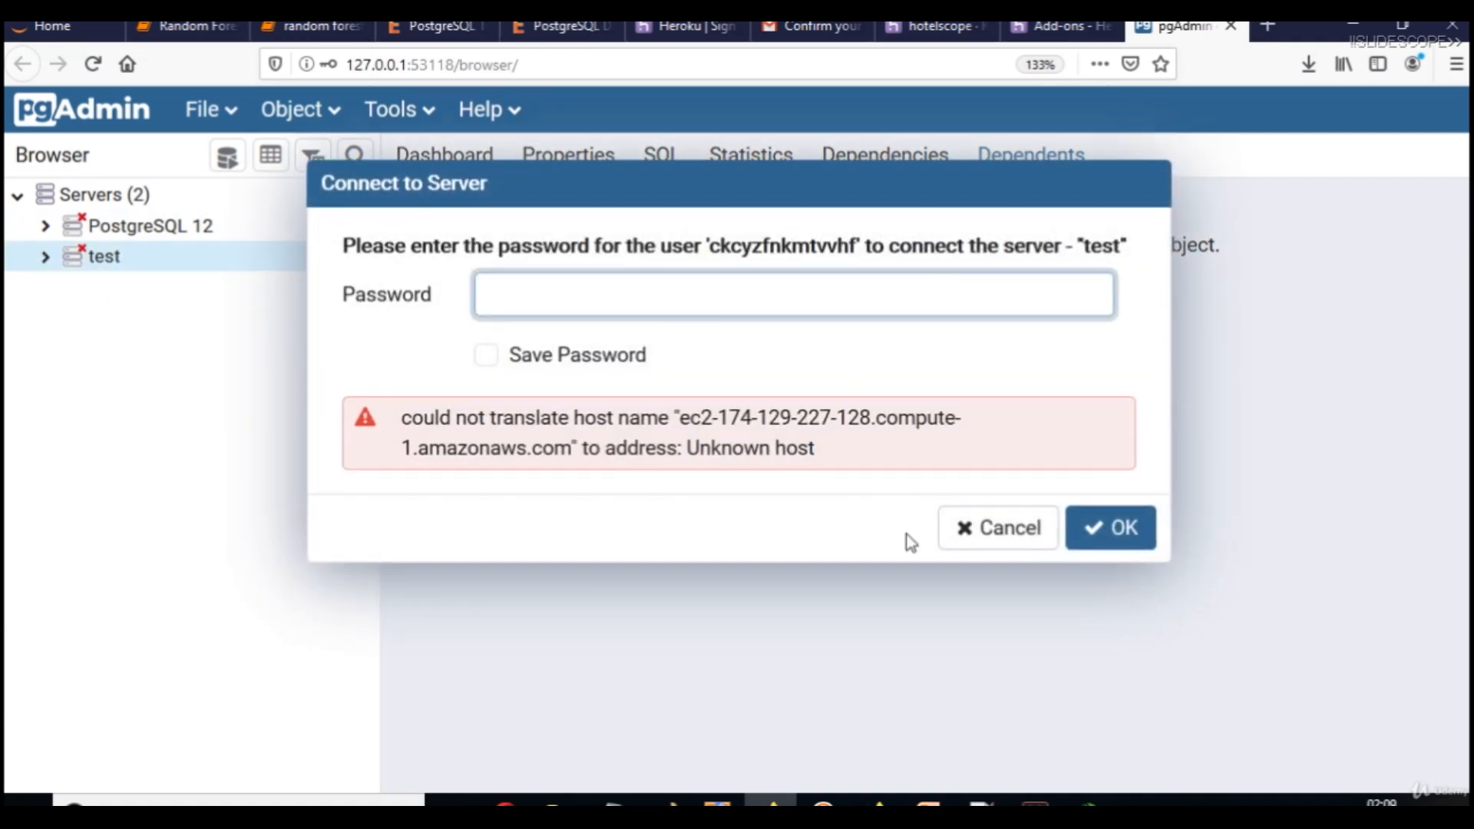
left_click(998, 528)
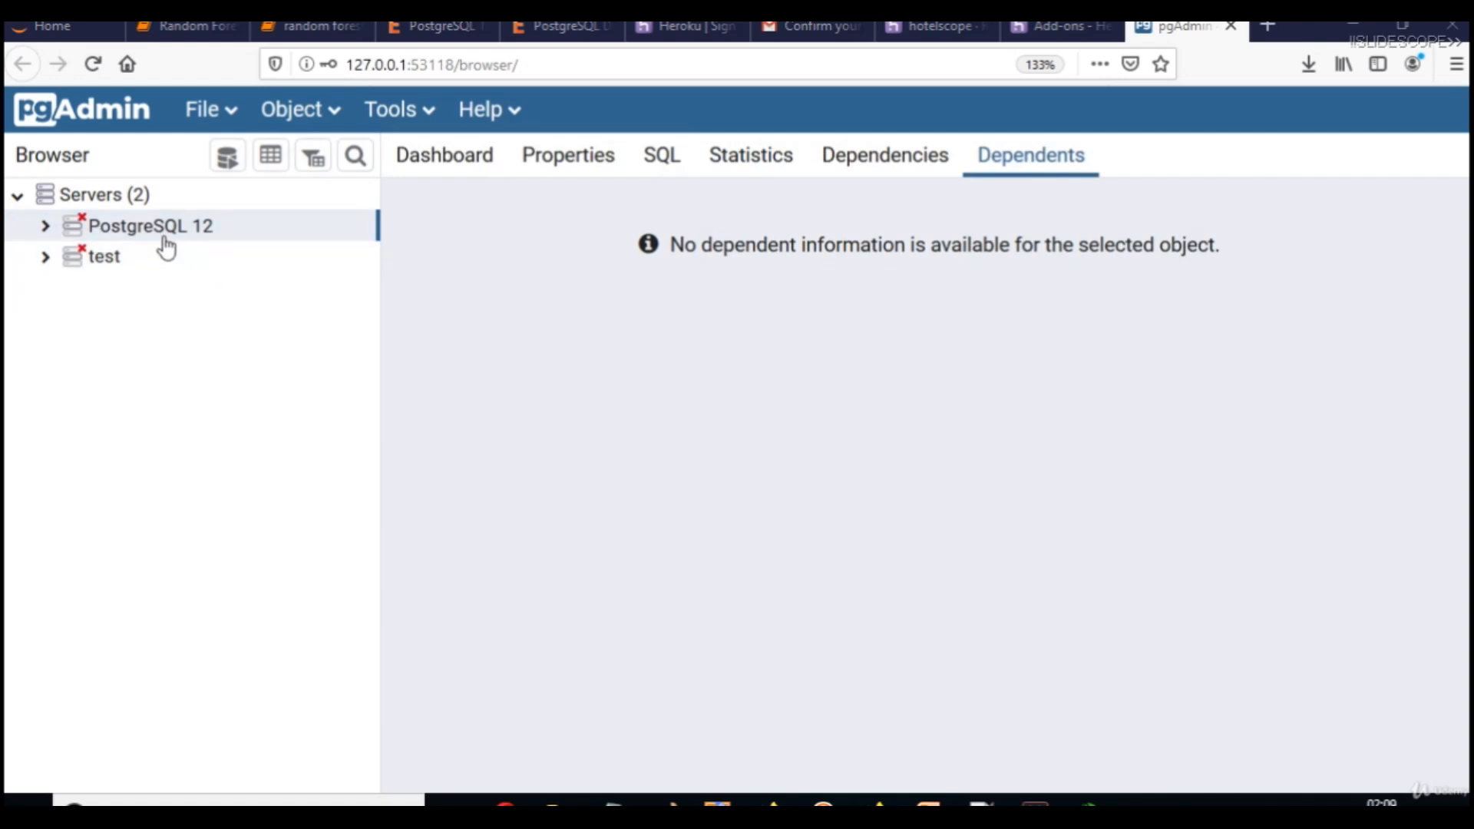
Connect to PostgreSQL 12 with the postgres password and expand its Databases group.
left_click(46, 226)
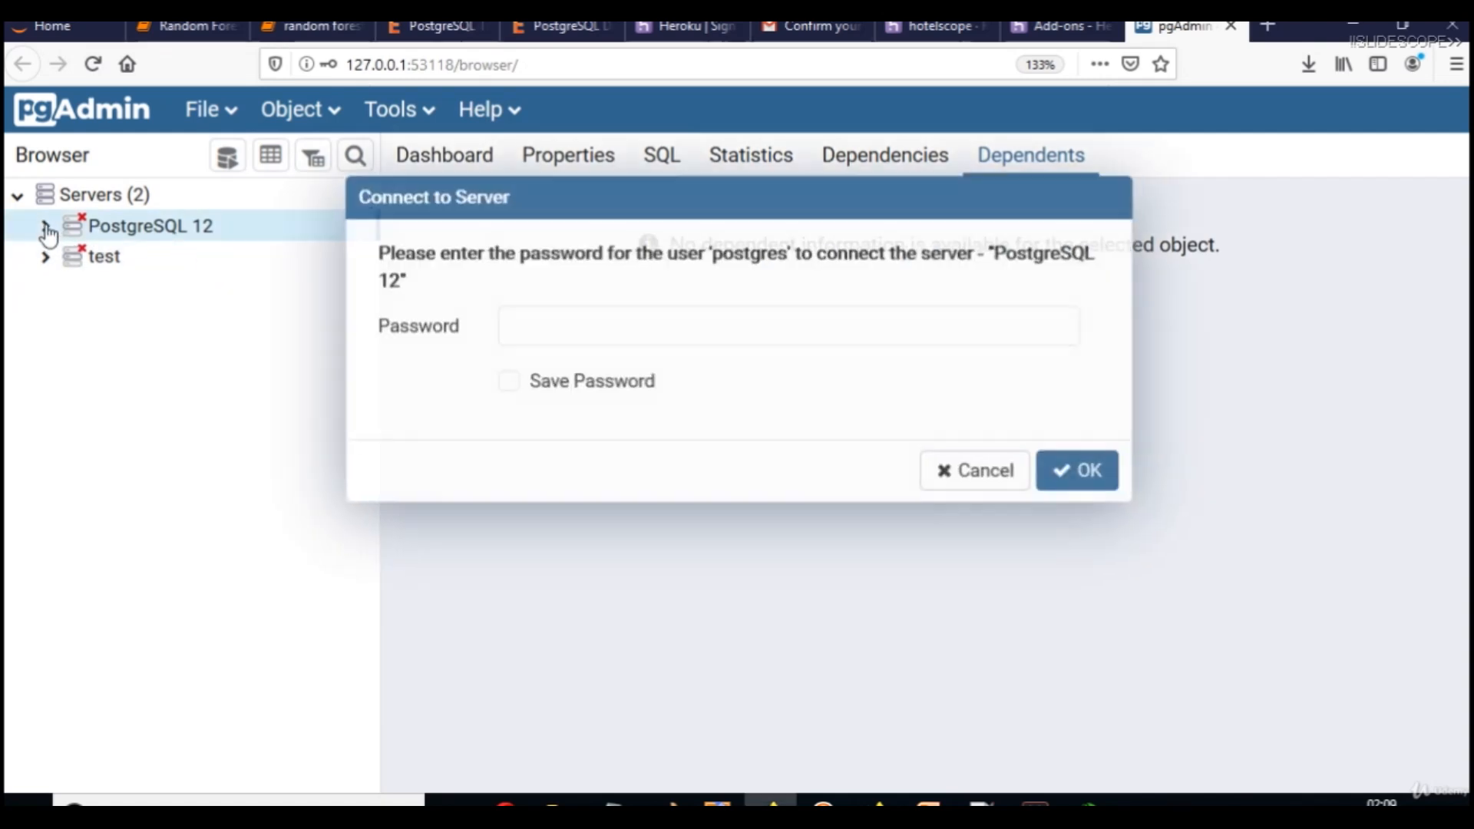
type("•••••••")
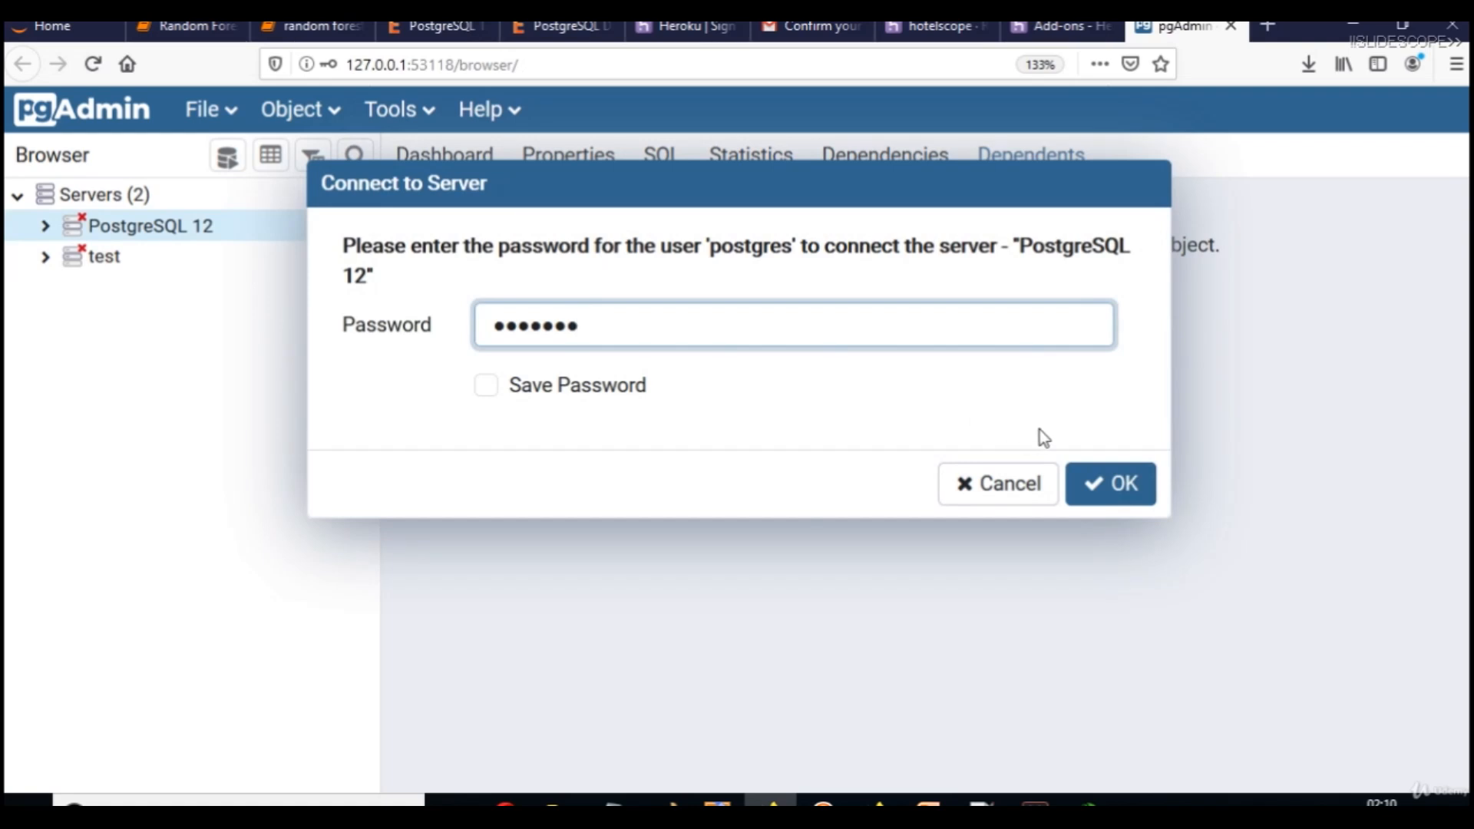
left_click(1119, 500)
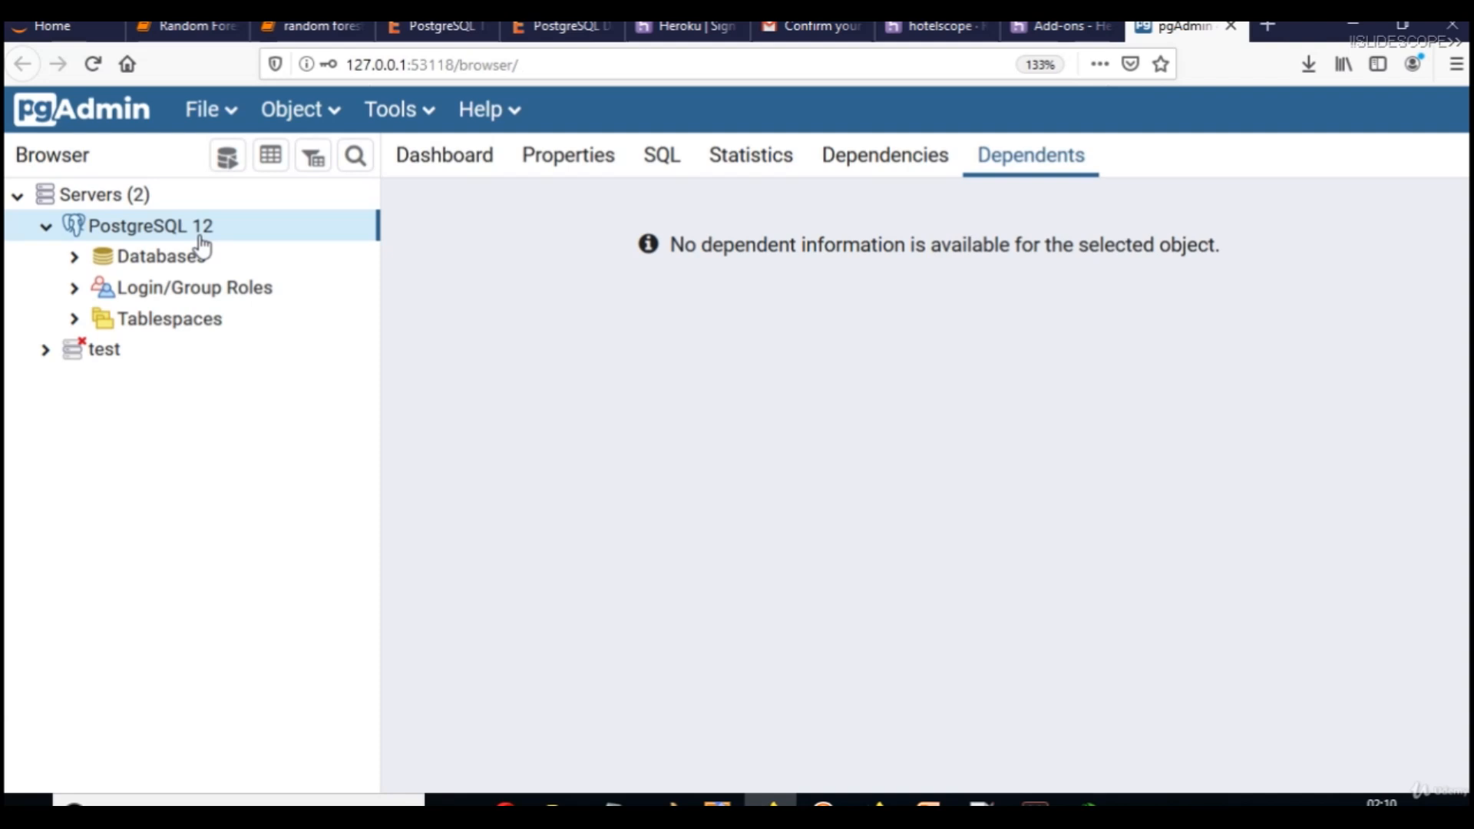
left_click(84, 260)
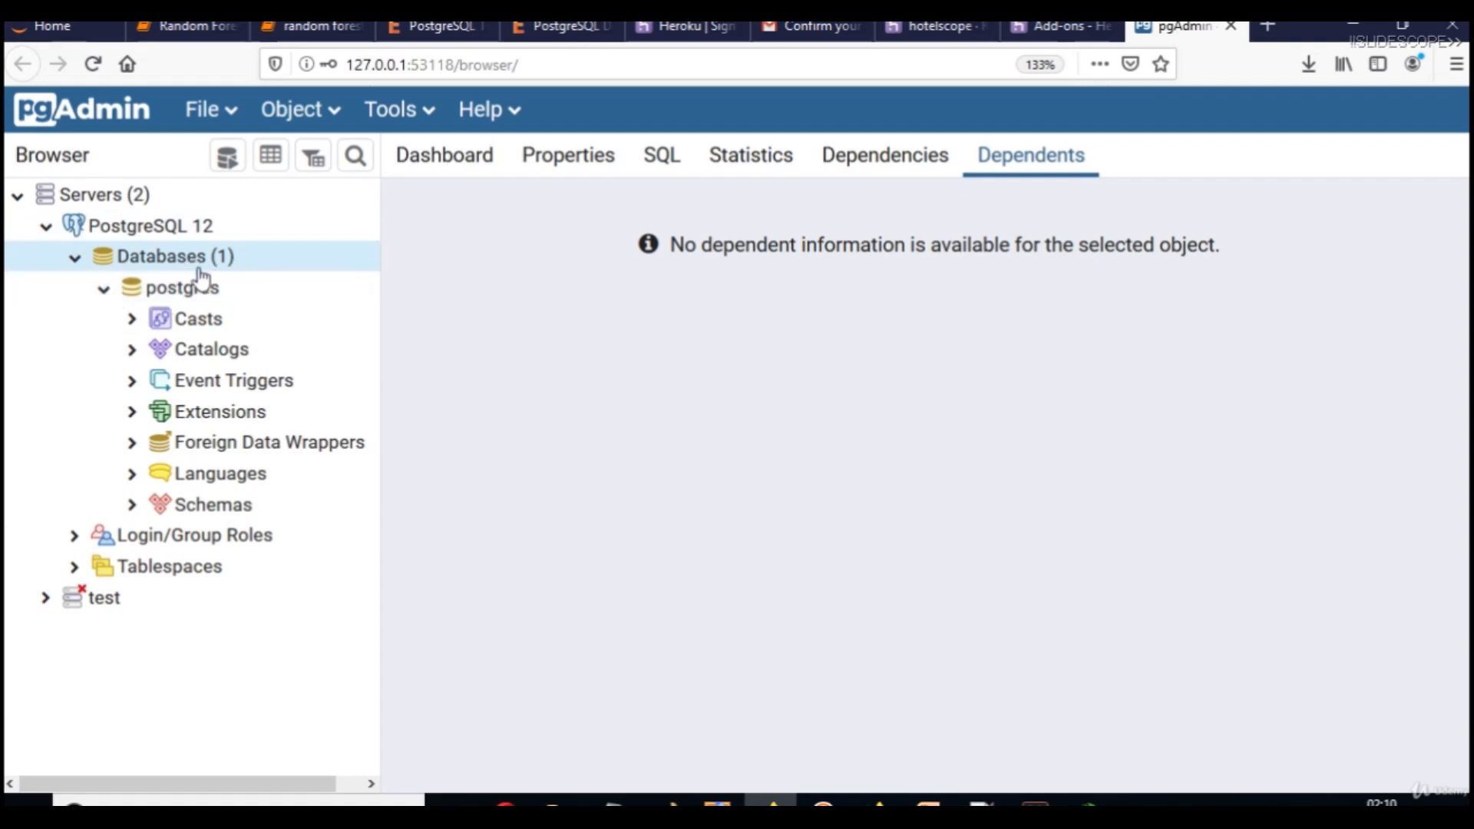
left_click(176, 290)
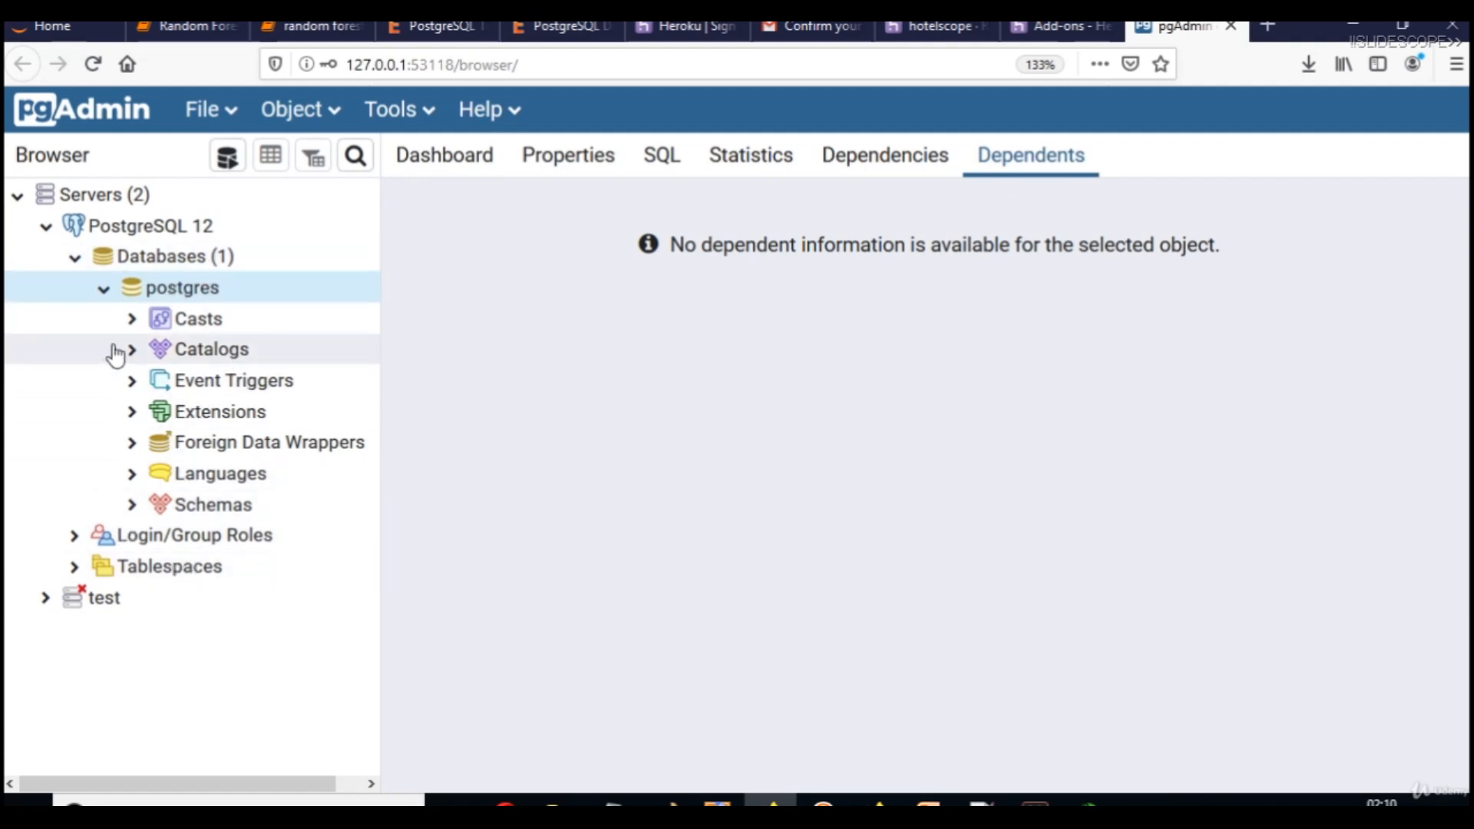
left_click(164, 257)
right_click(167, 259)
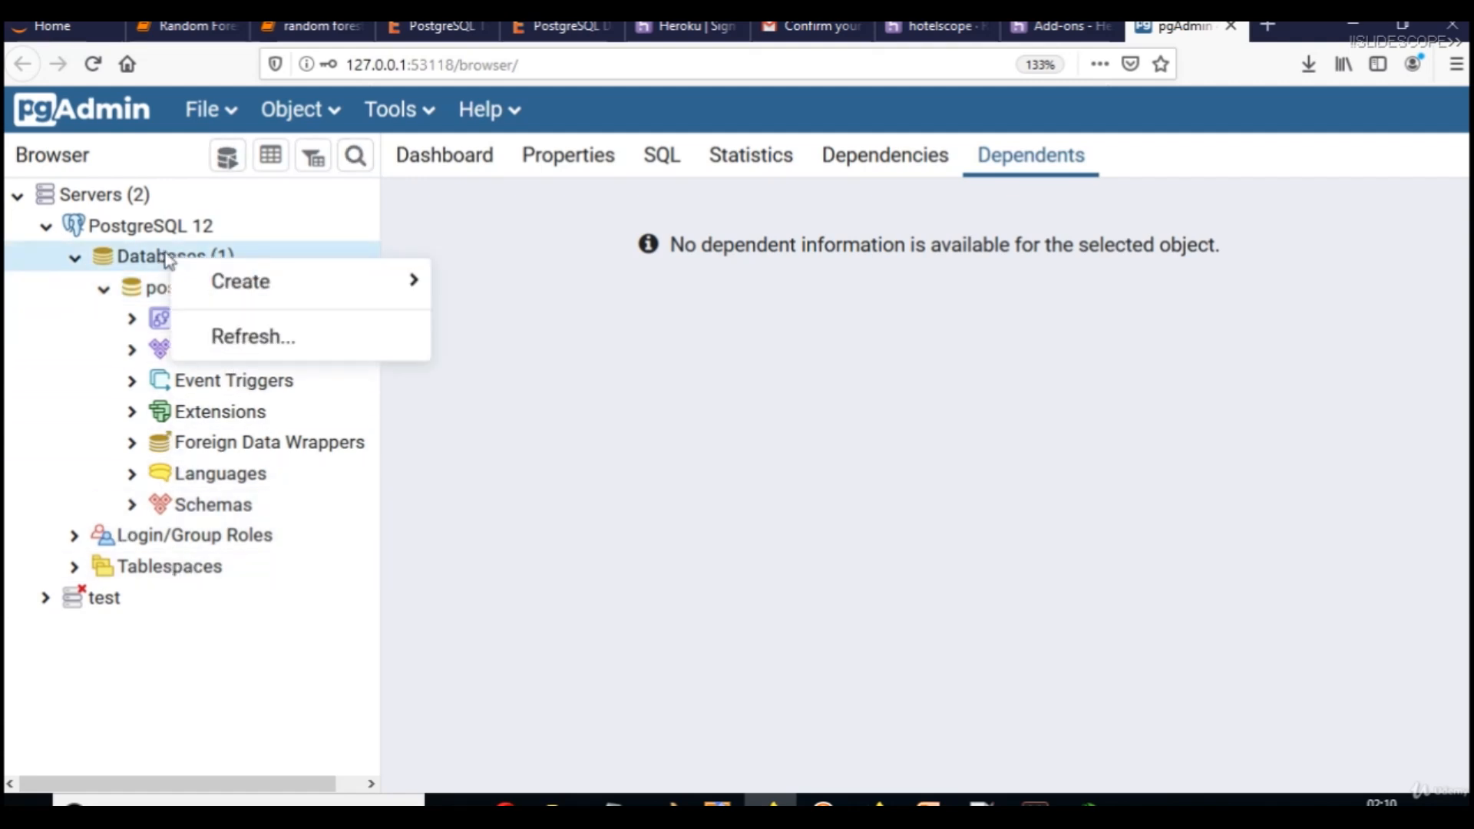
mouse_move(329, 292)
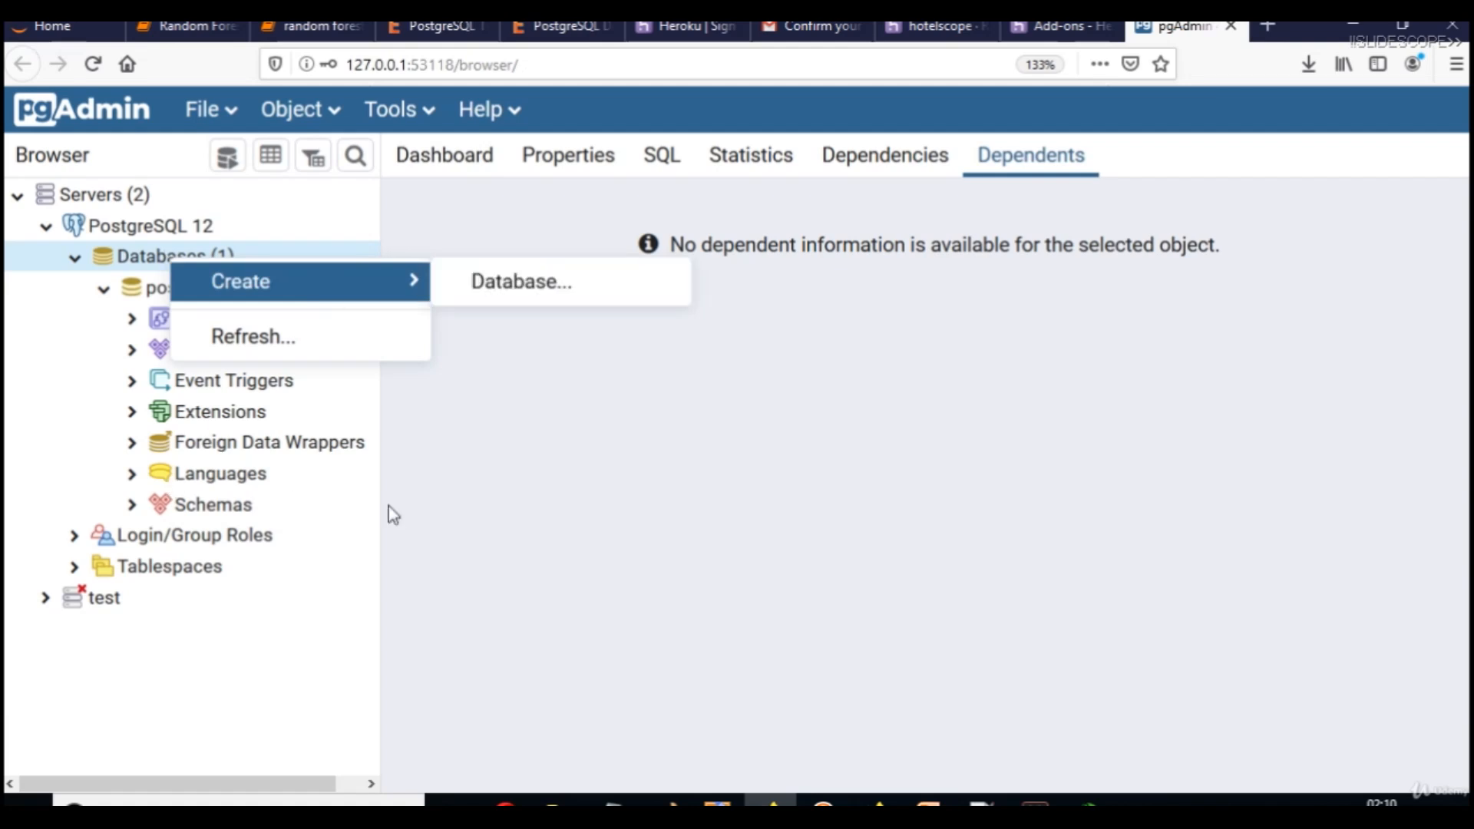
left_click(512, 515)
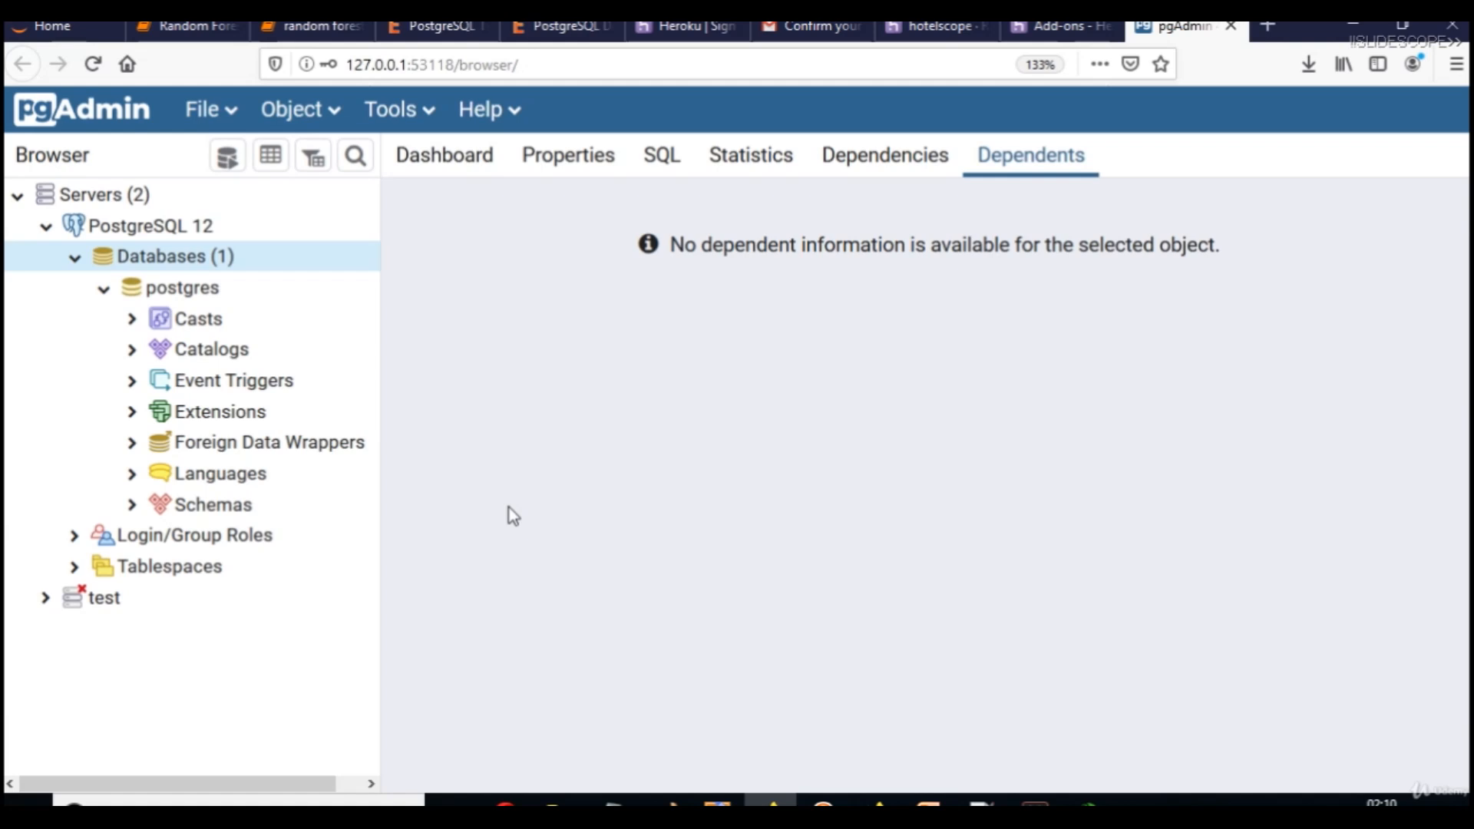
left_click(737, 164)
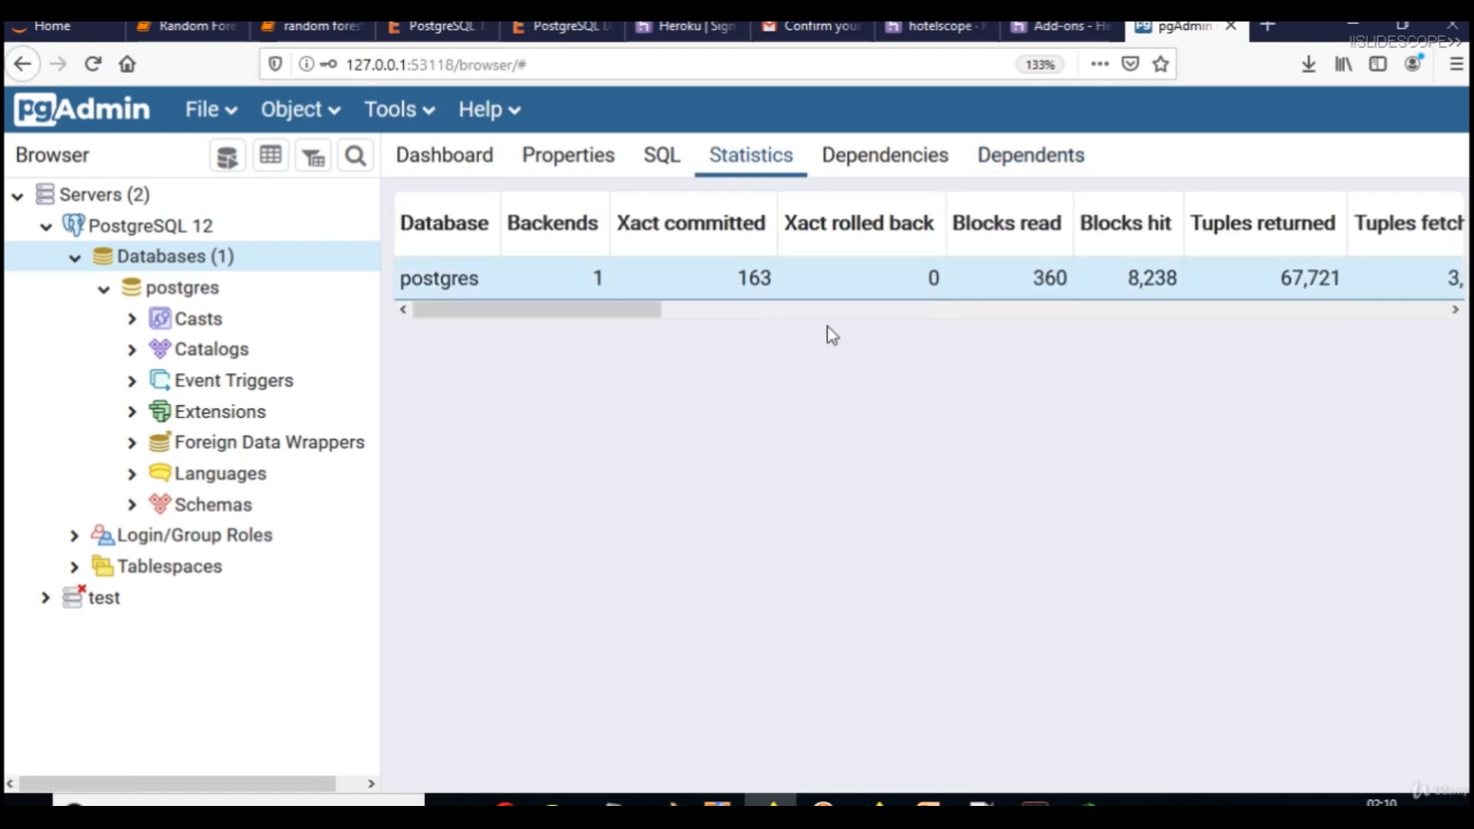
Scroll the Statistics table, then review the Dashboard's session, transaction, tuple and block I/O charts.
left_click_drag(652, 310, 739, 311)
left_click_drag(886, 351, 558, 343)
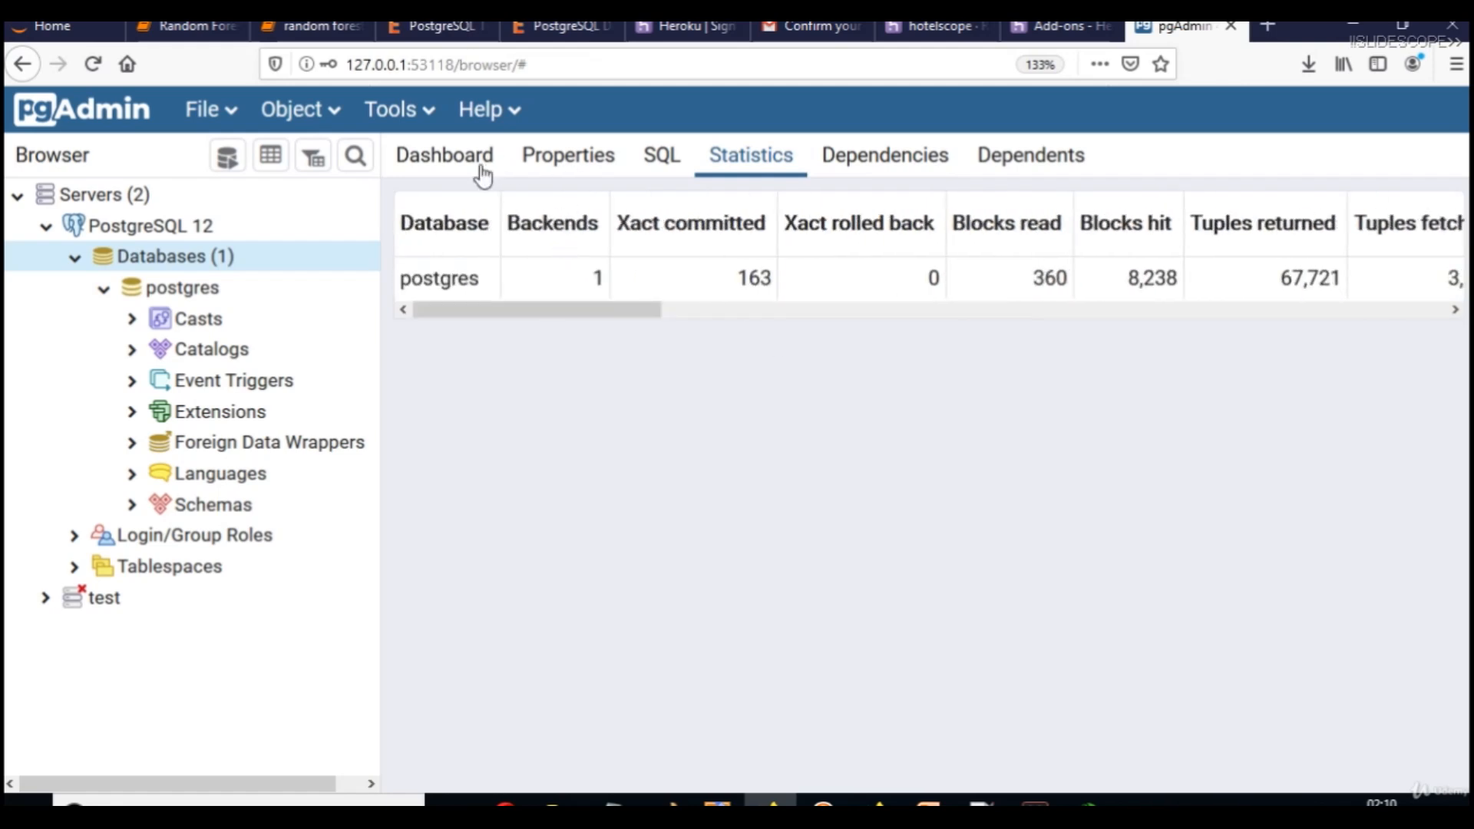
left_click(482, 165)
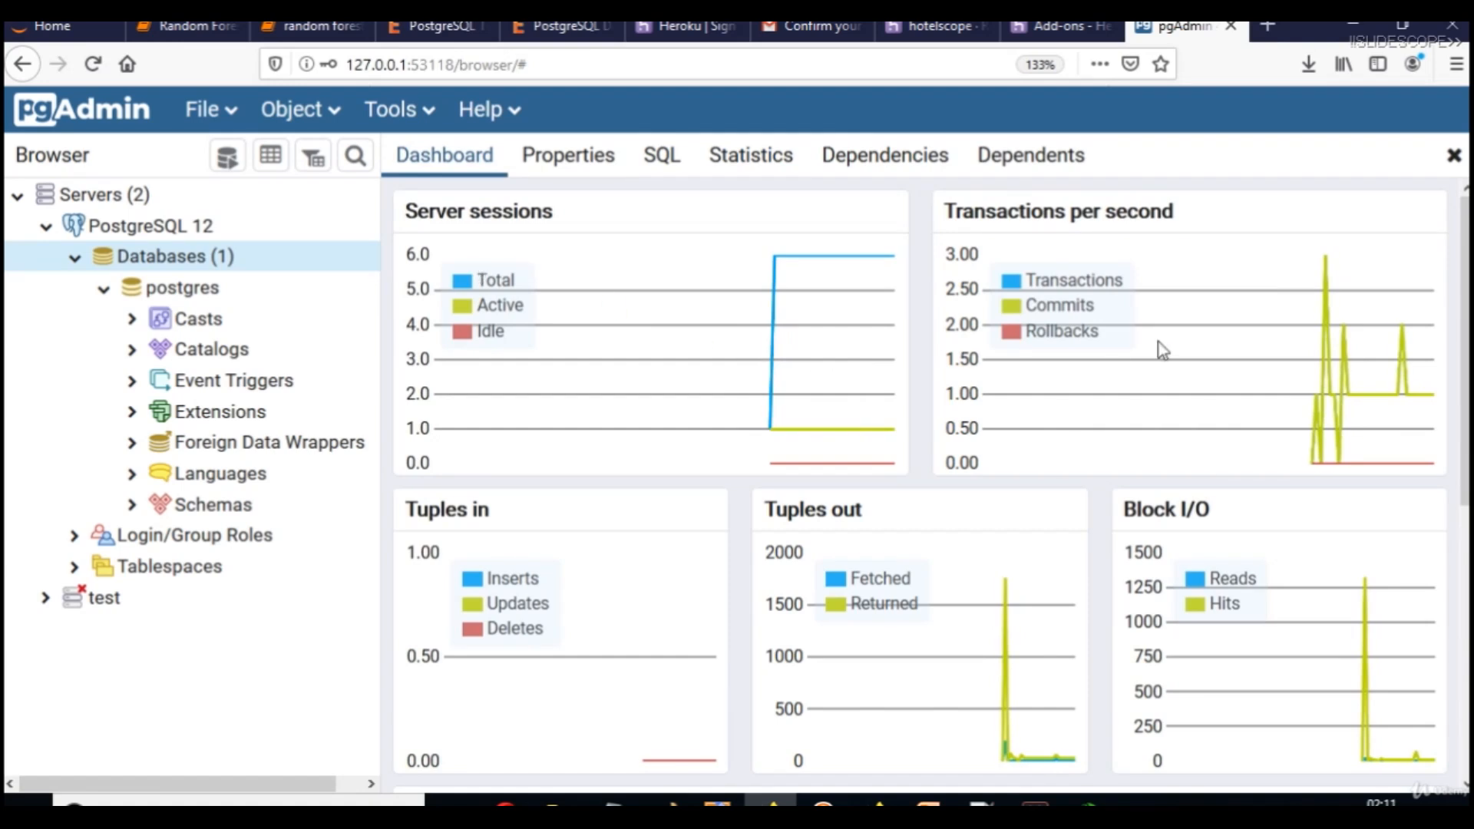
scroll(921, 484, "down", 5)
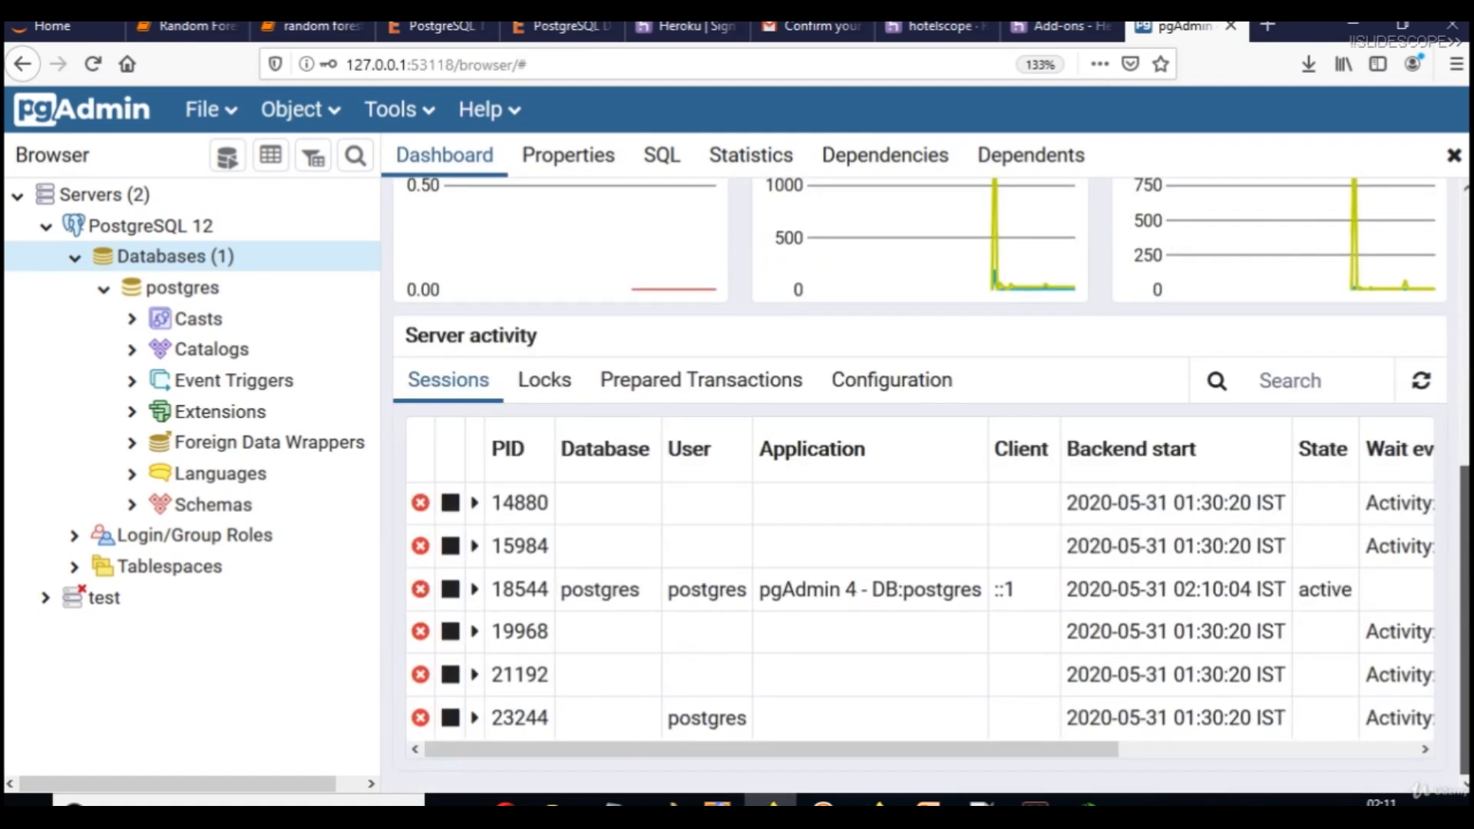
scroll(921, 484, "up", 5)
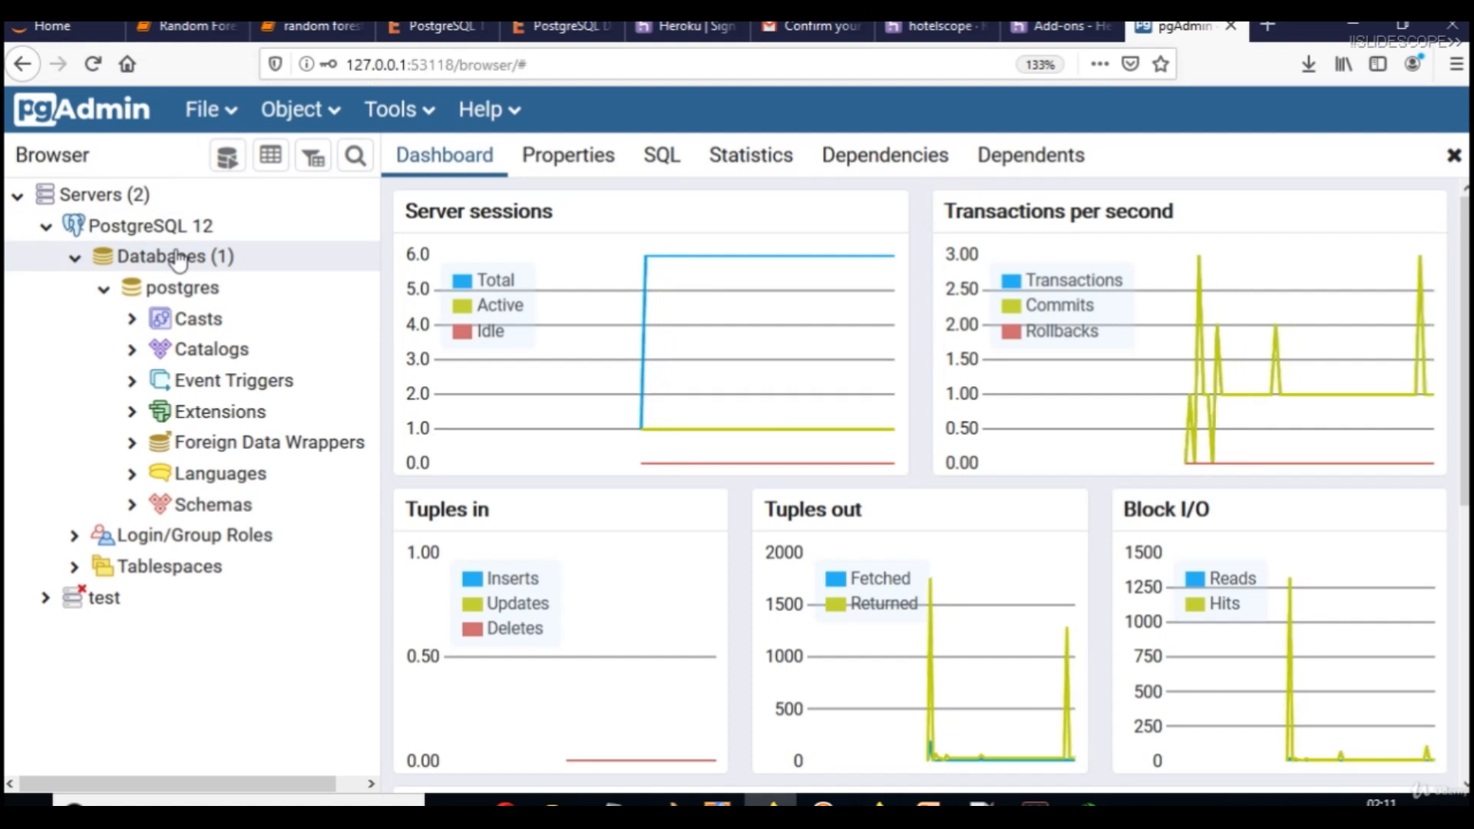
left_click(178, 259)
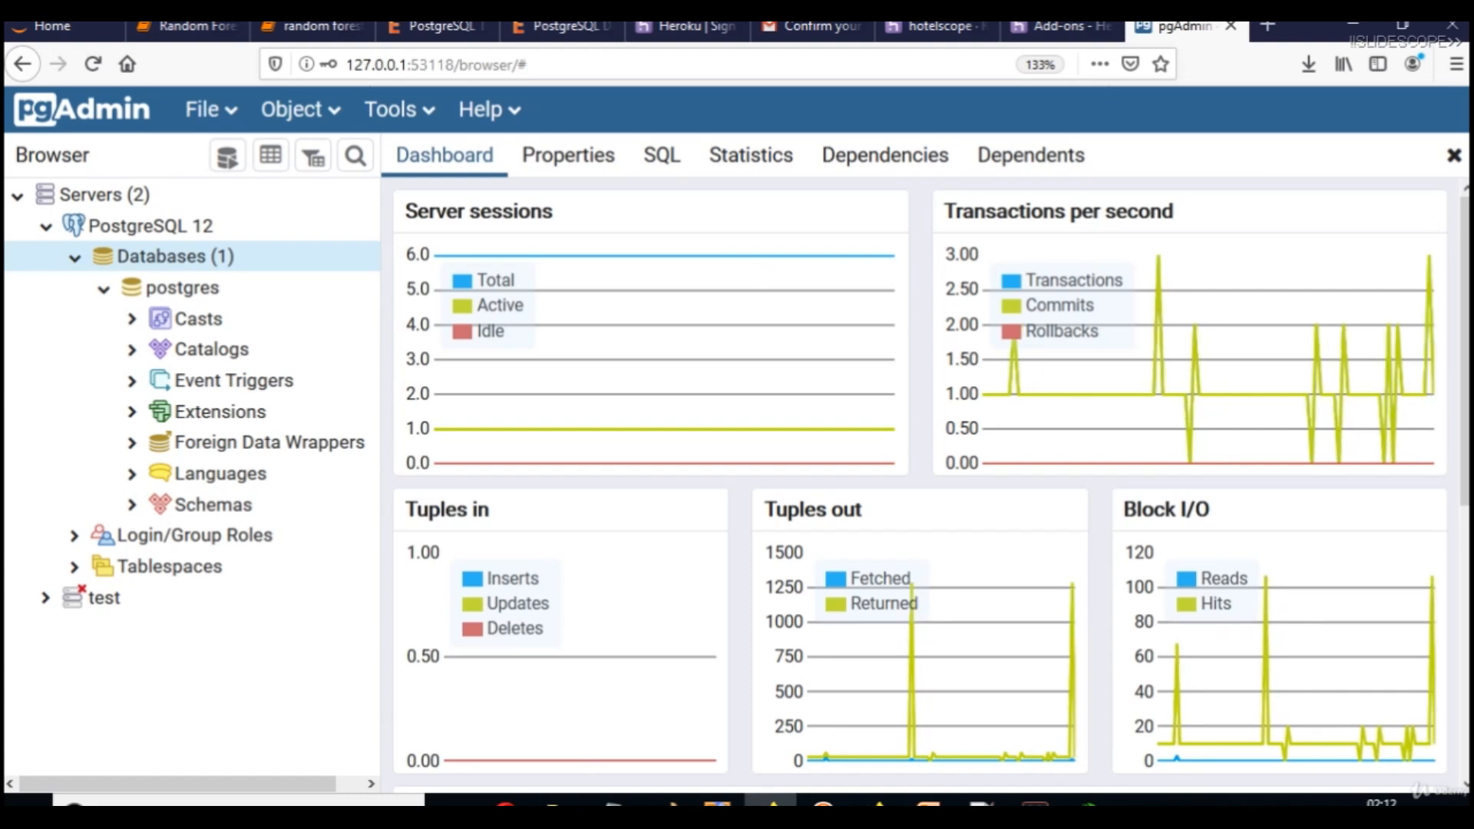
Switch to the PowerPoint slide 'How to Create a Database in PostgreSQL'.
left_click(697, 798)
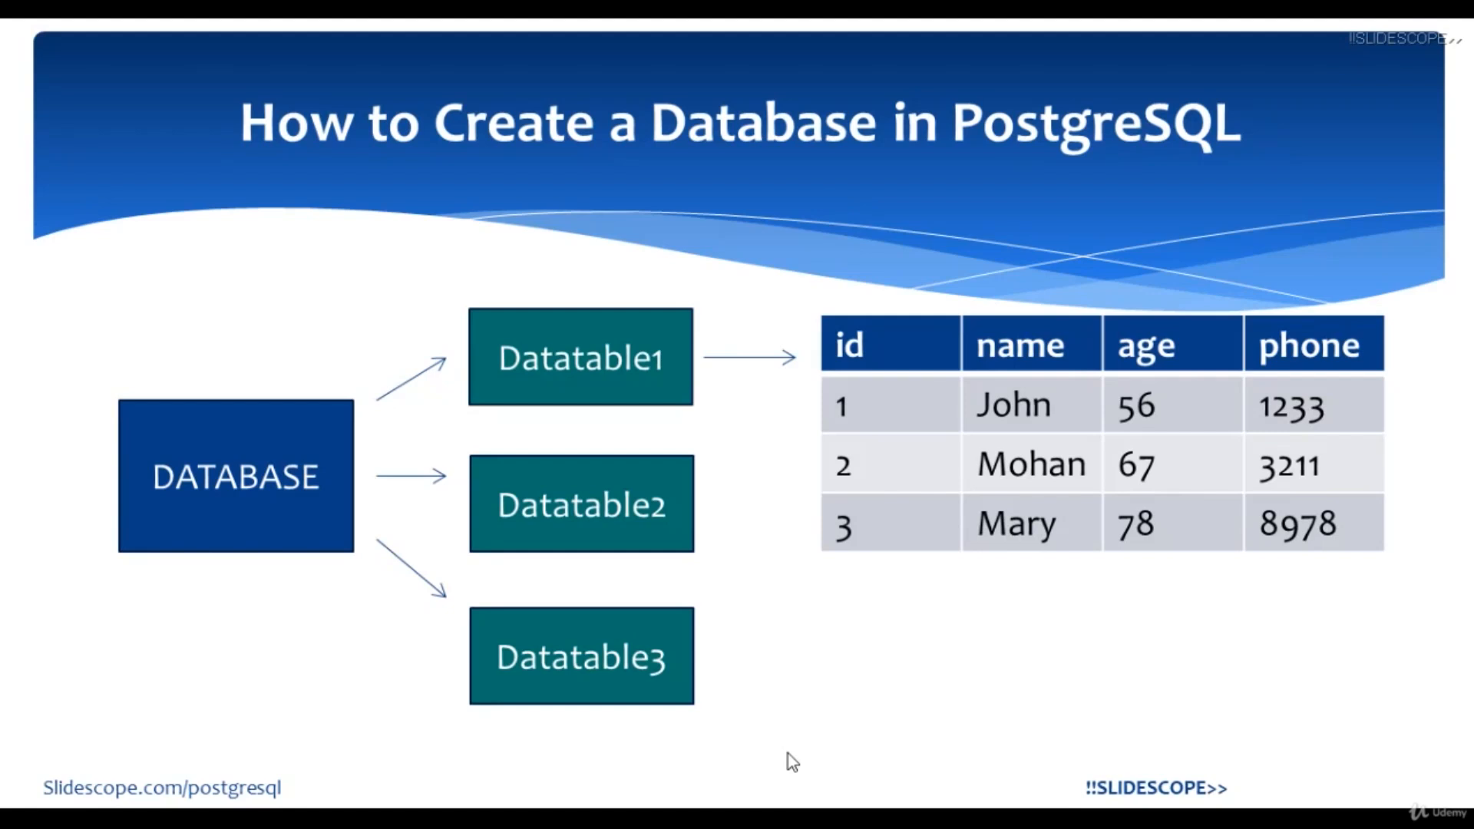
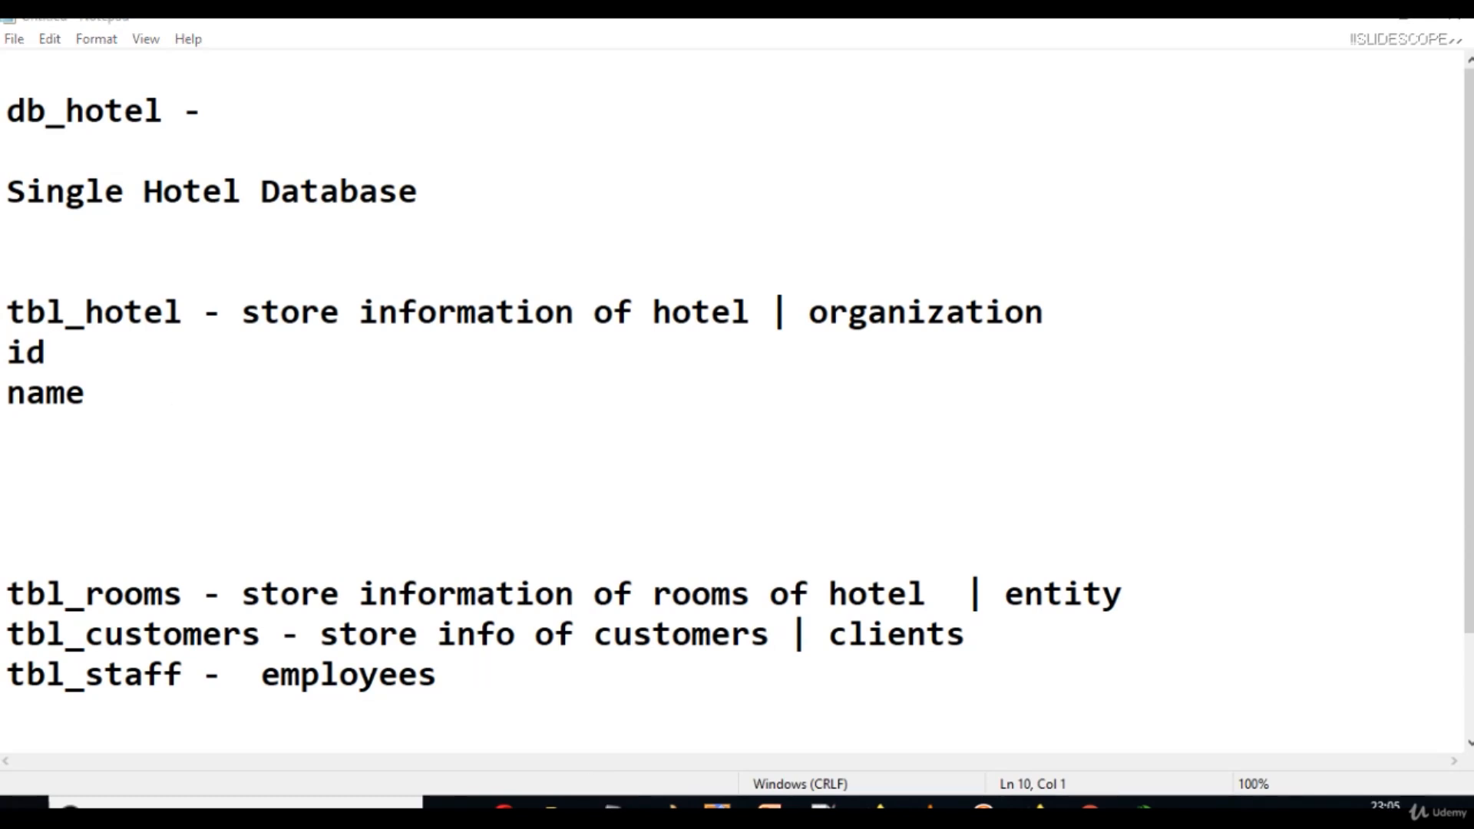
Add pincode and phone lines under name in the tbl_hotel notes, trimming the space after id.
left_click(142, 399)
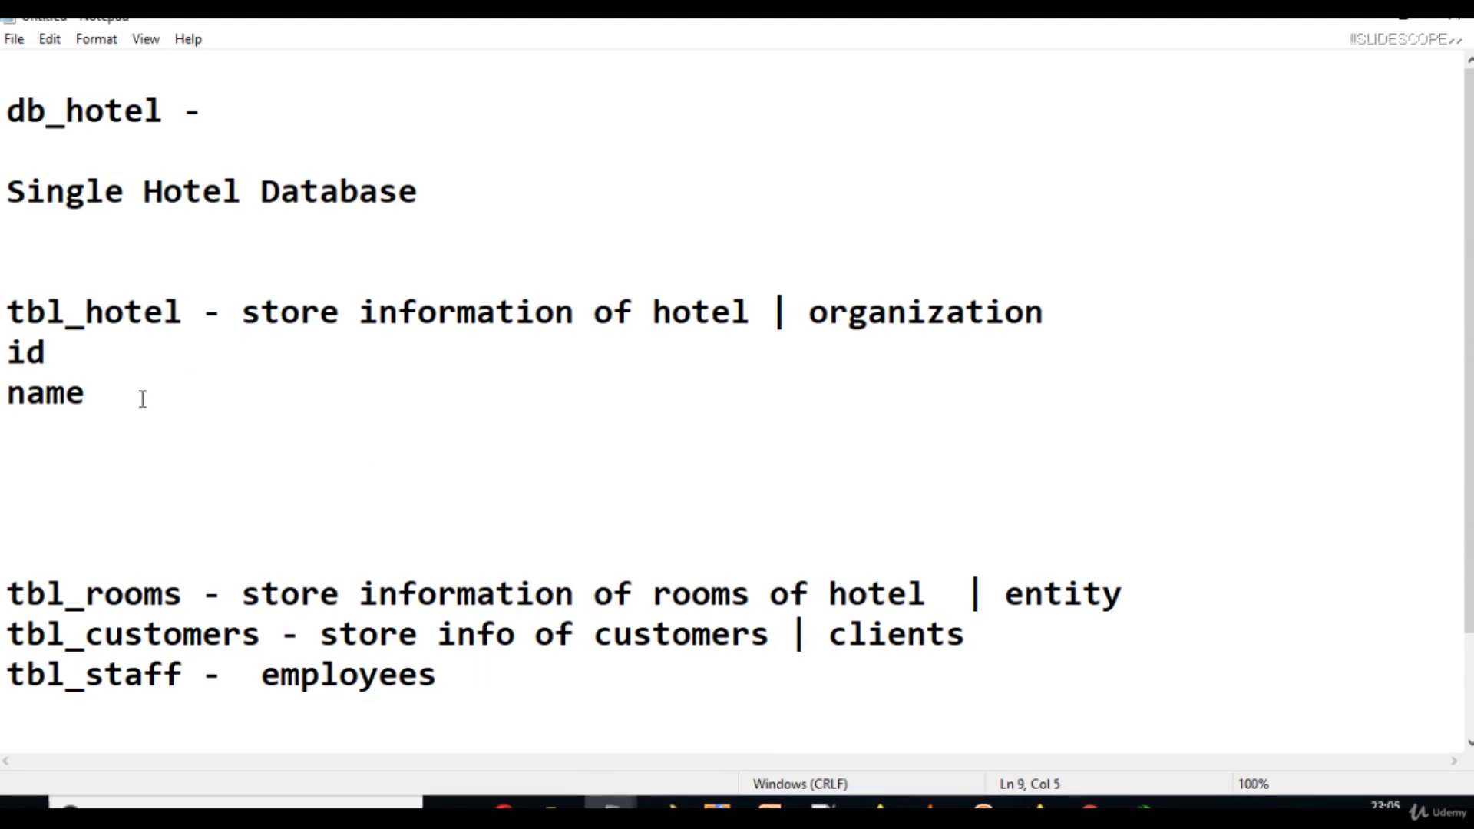
key("Return")
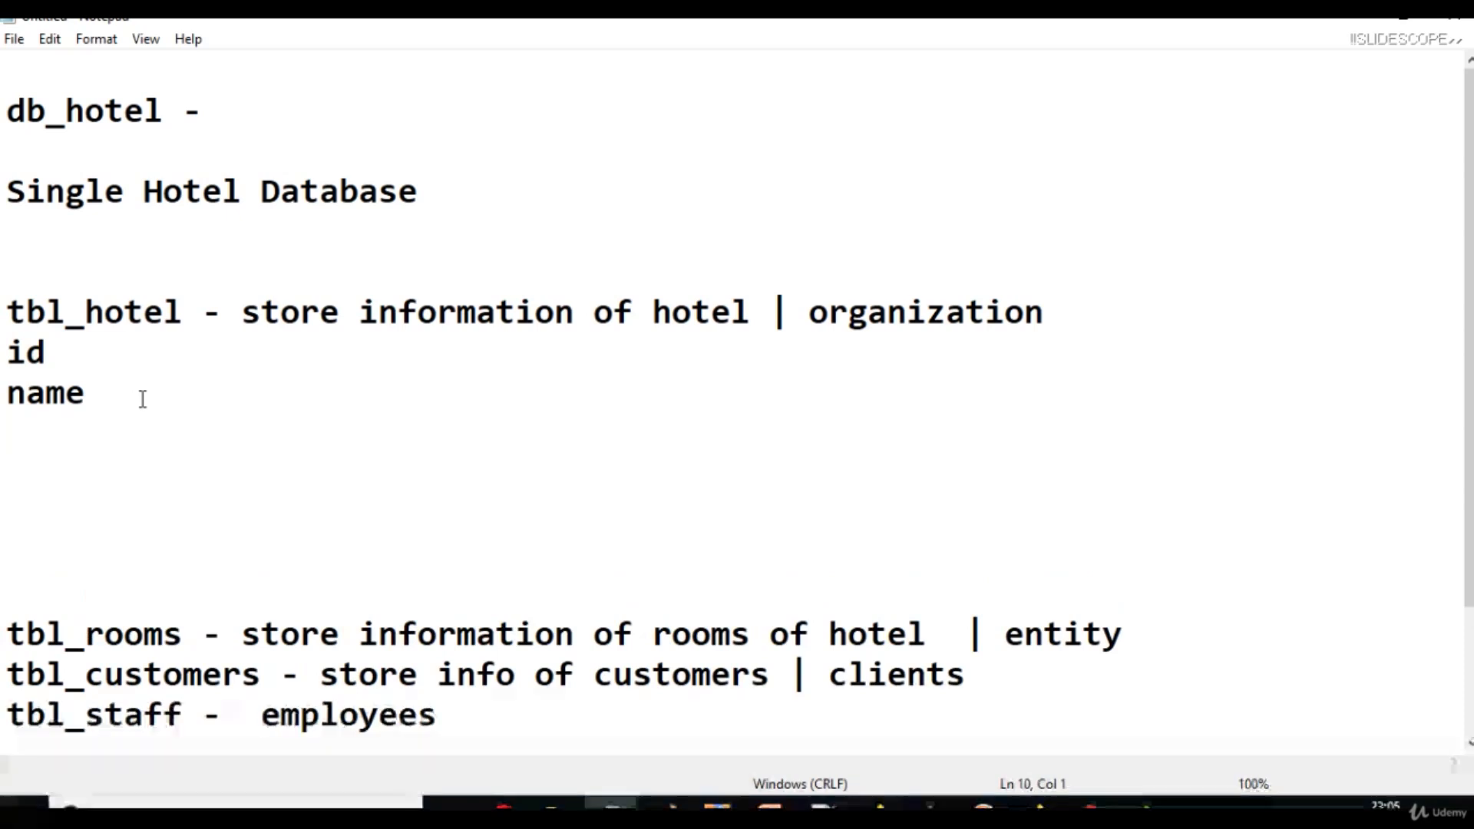
type("pincode")
key("Return")
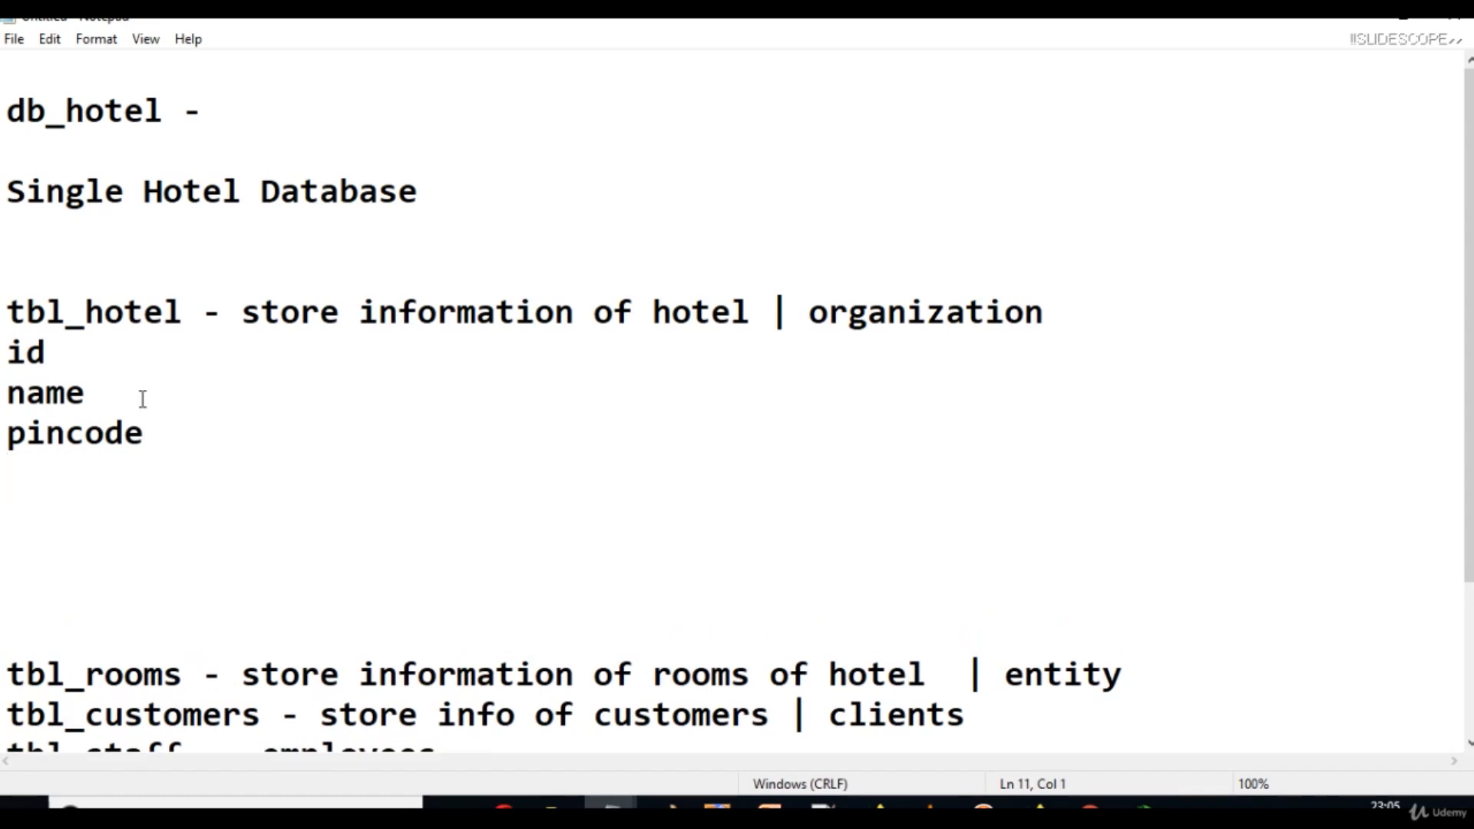
type("phone")
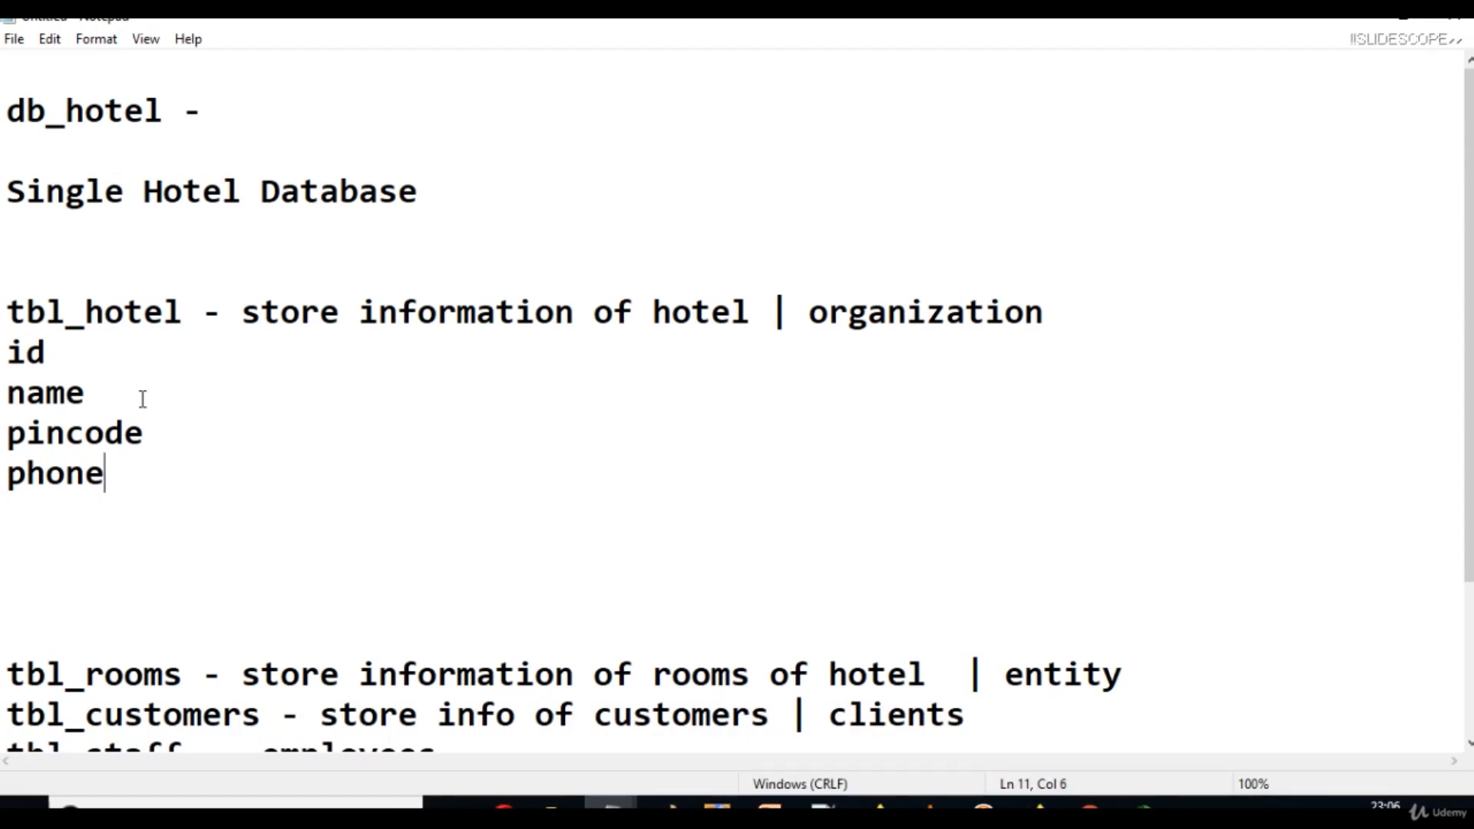
key("Up")
key("Up")
key("Up")
key("BackSpace")
Annotate id as '- int' and name as '- string (varchar, char)' in the notes.
type("-  ")
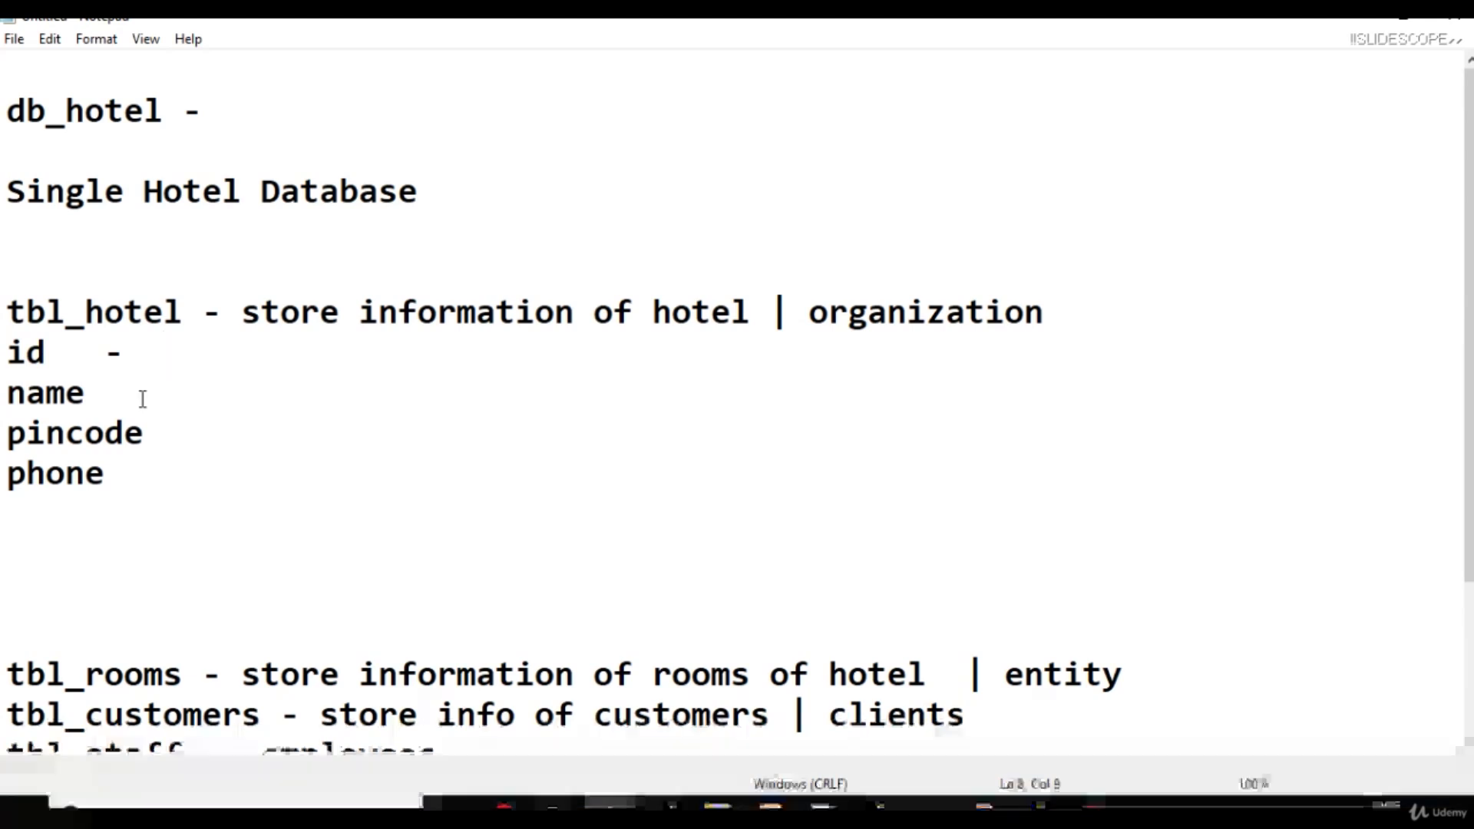
type("int")
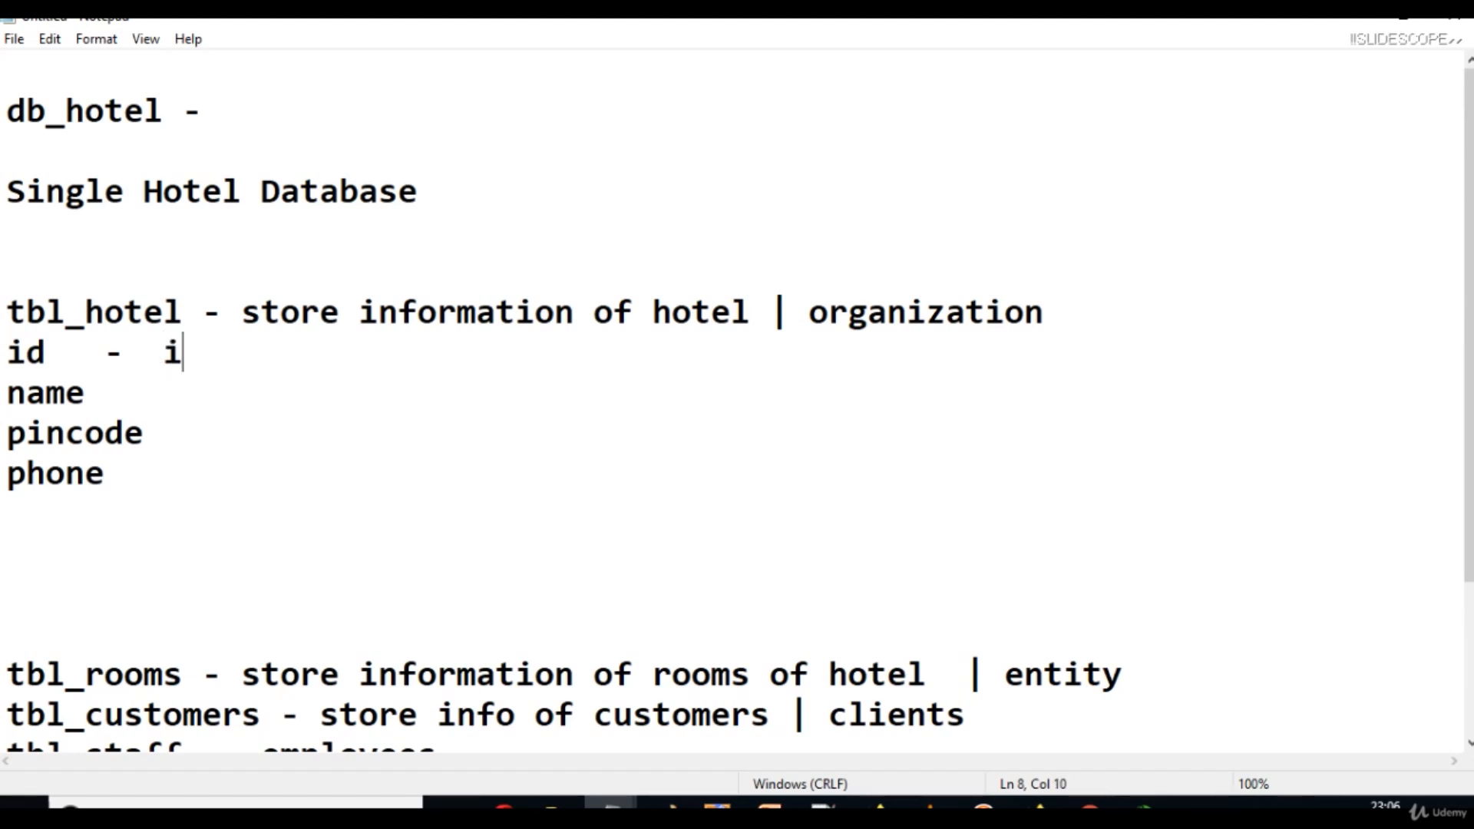
key("Up")
key("Down")
key("Down")
type("- st")
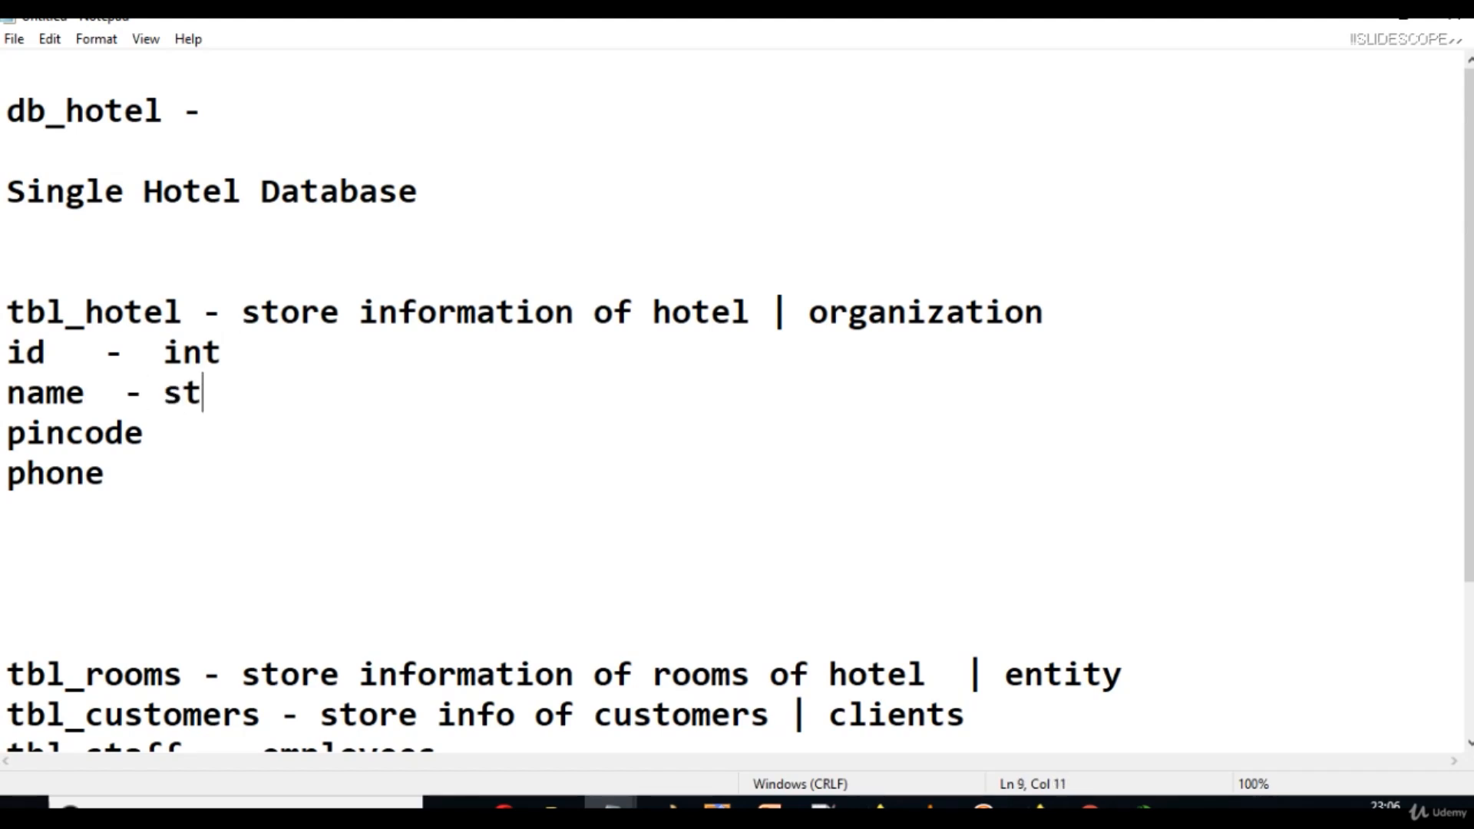
type("ring ()v")
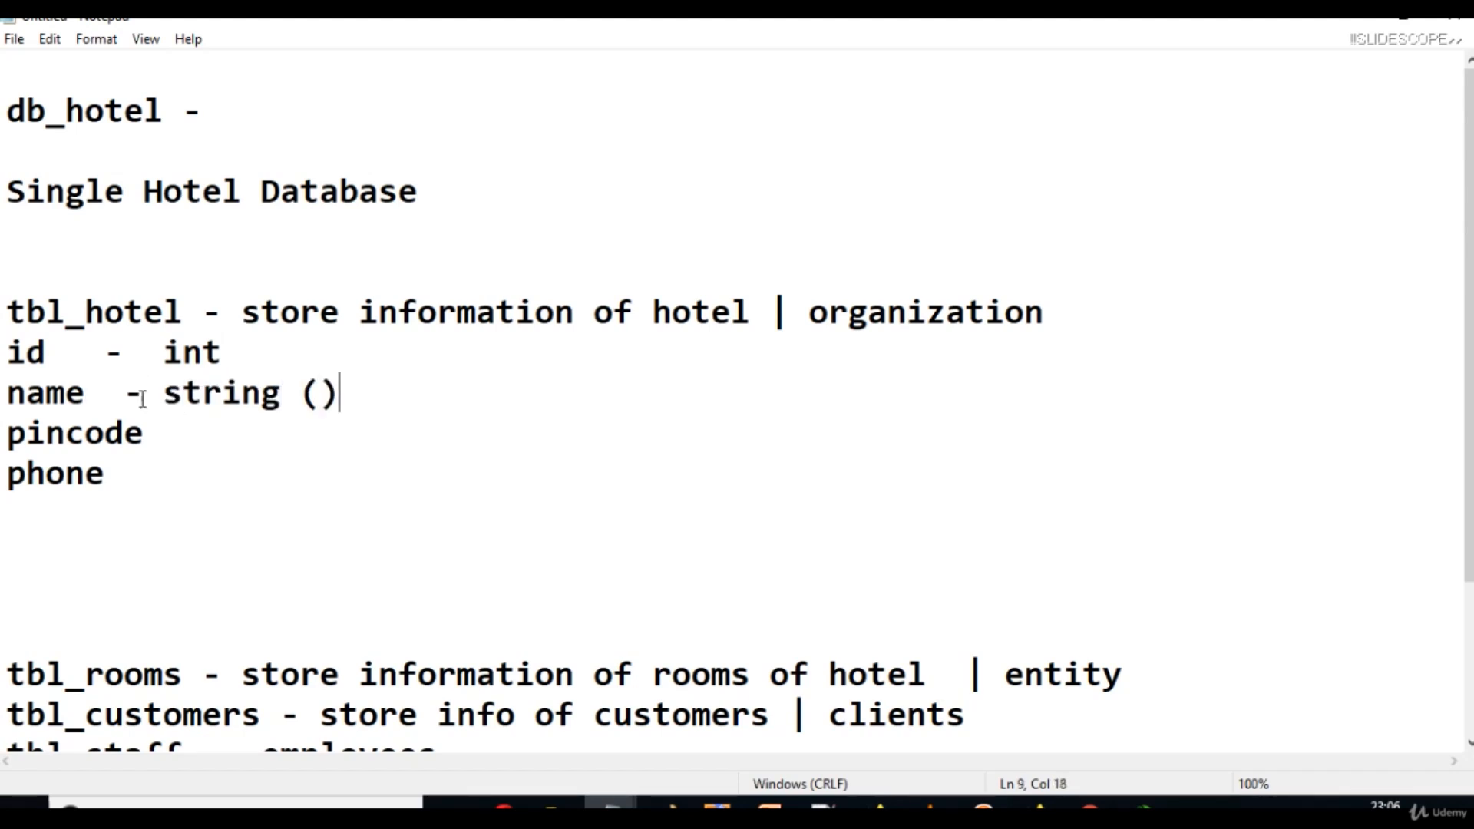
key("BackSpace")
key("BackSpace")
type("varchar, char")
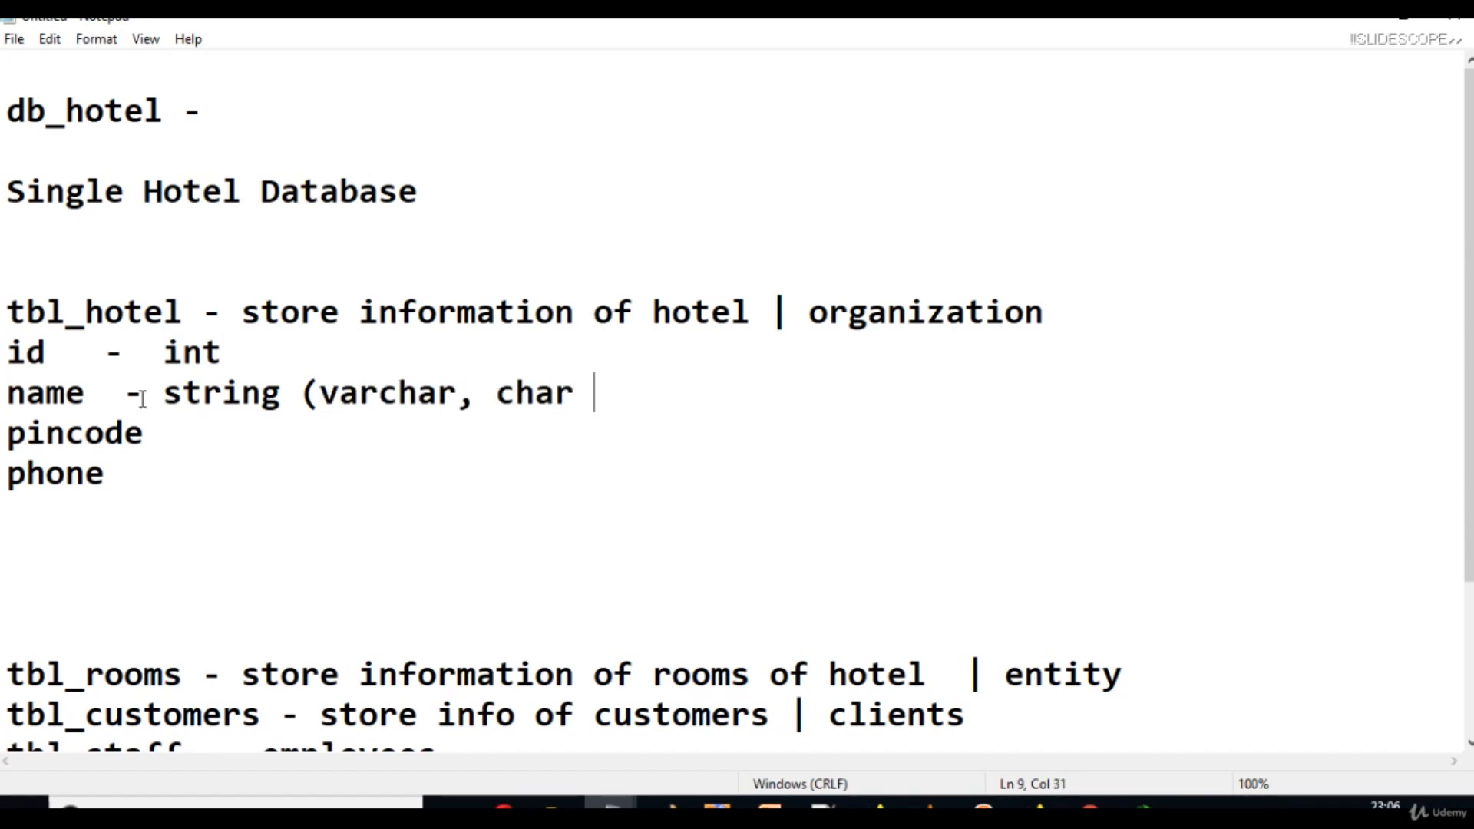
key("BackSpace")
type(")")
Mark pincode as int and phone as char, dropping the sample number +91-123.
left_click(146, 434)
type("-")
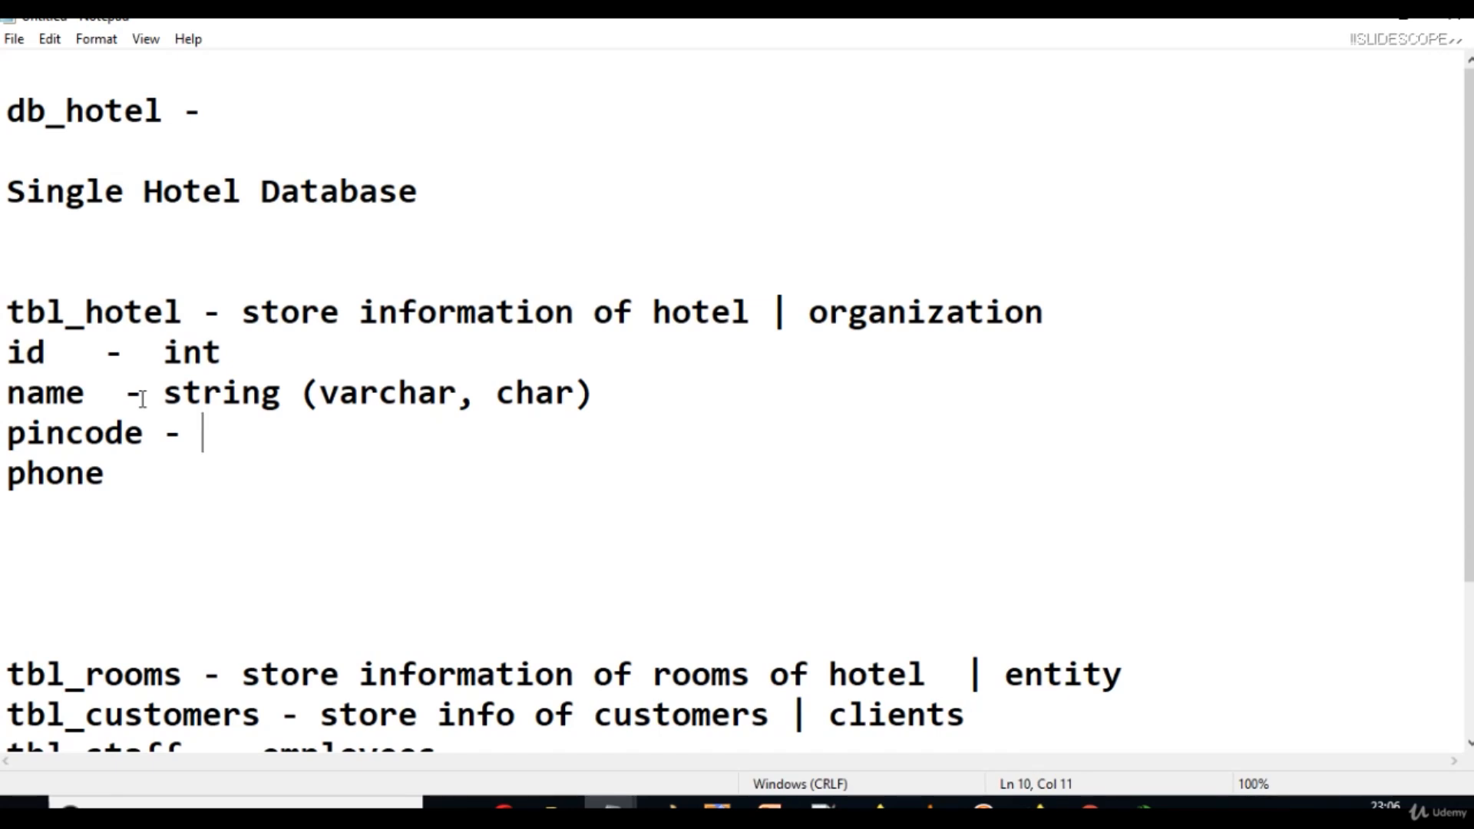
type("int")
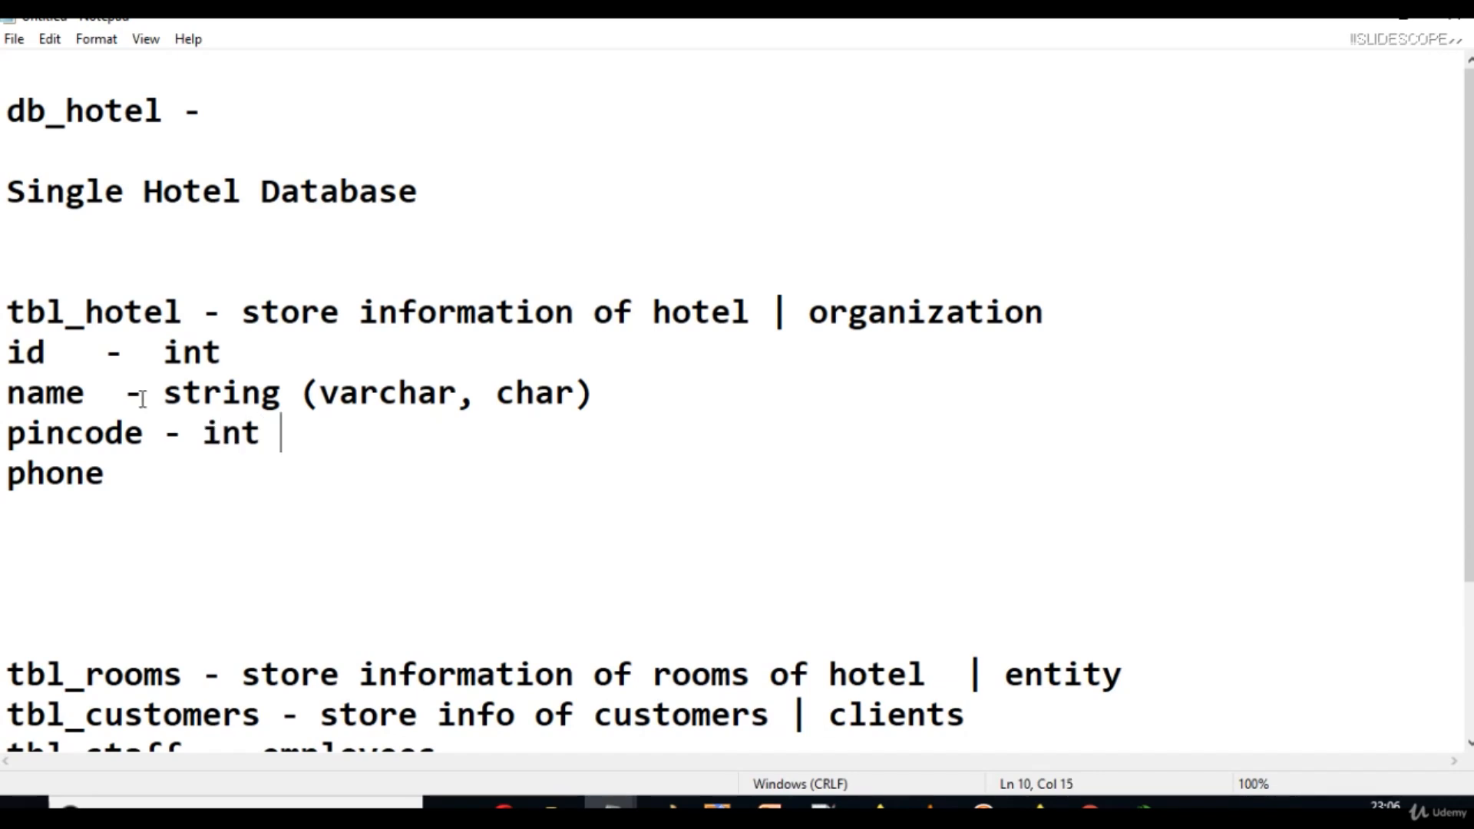
key("Down")
type("- +91-123")
key("BackSpace")
key("BackSpace")
key("BackSpace")
key("BackSpace")
key("BackSpace")
key("BackSpace")
key("ctrl+z")
key("Left")
key("Left")
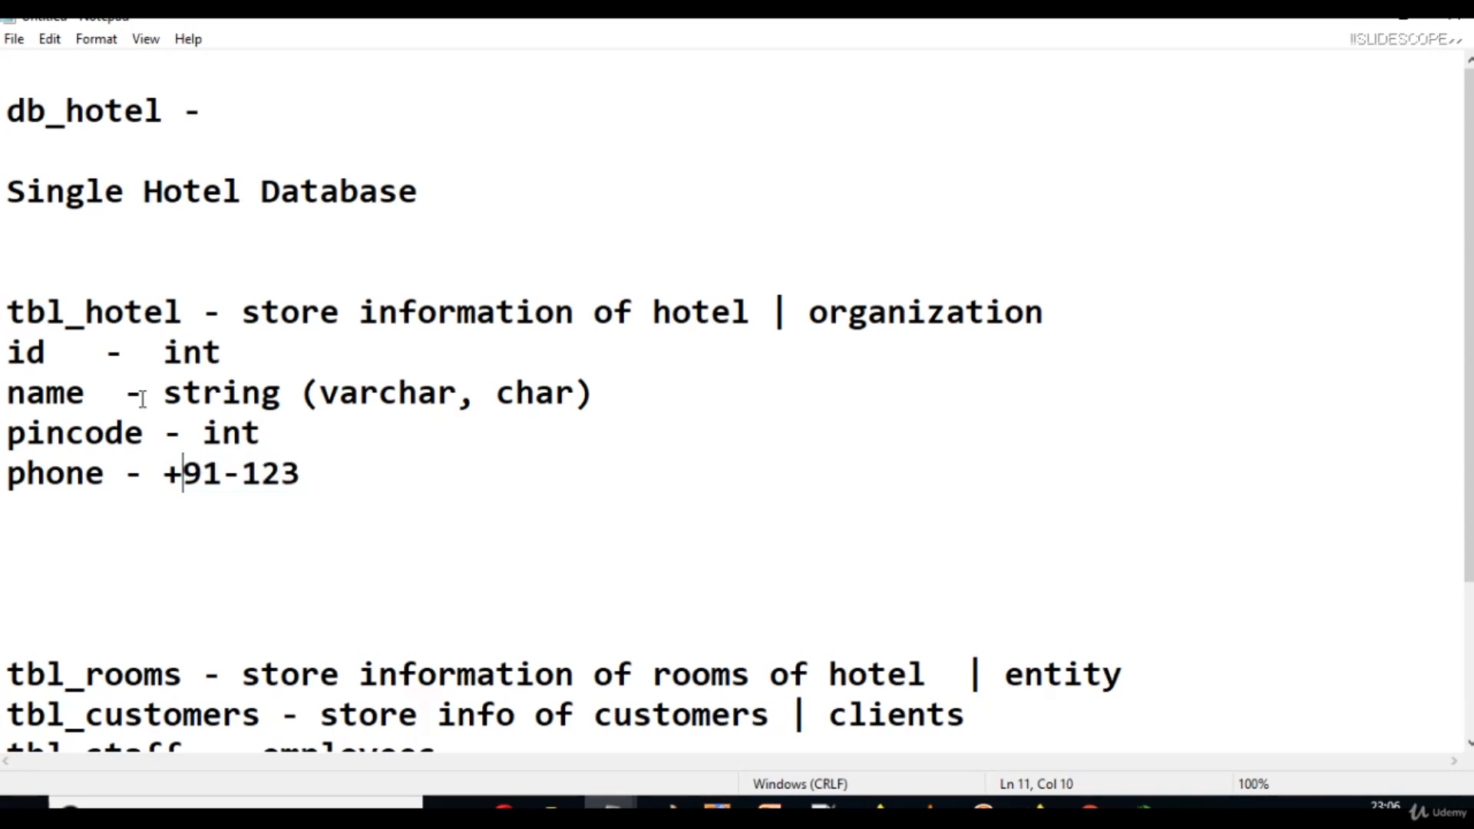
key("Right")
key("Right")
key("Right")
key("Right")
key("Right")
key("Right")
key("Right")
key("BackSpace")
key("BackSpace")
key("BackSpace")
key("BackSpace")
key("BackSpace")
key("BackSpace")
key("BackSpace")
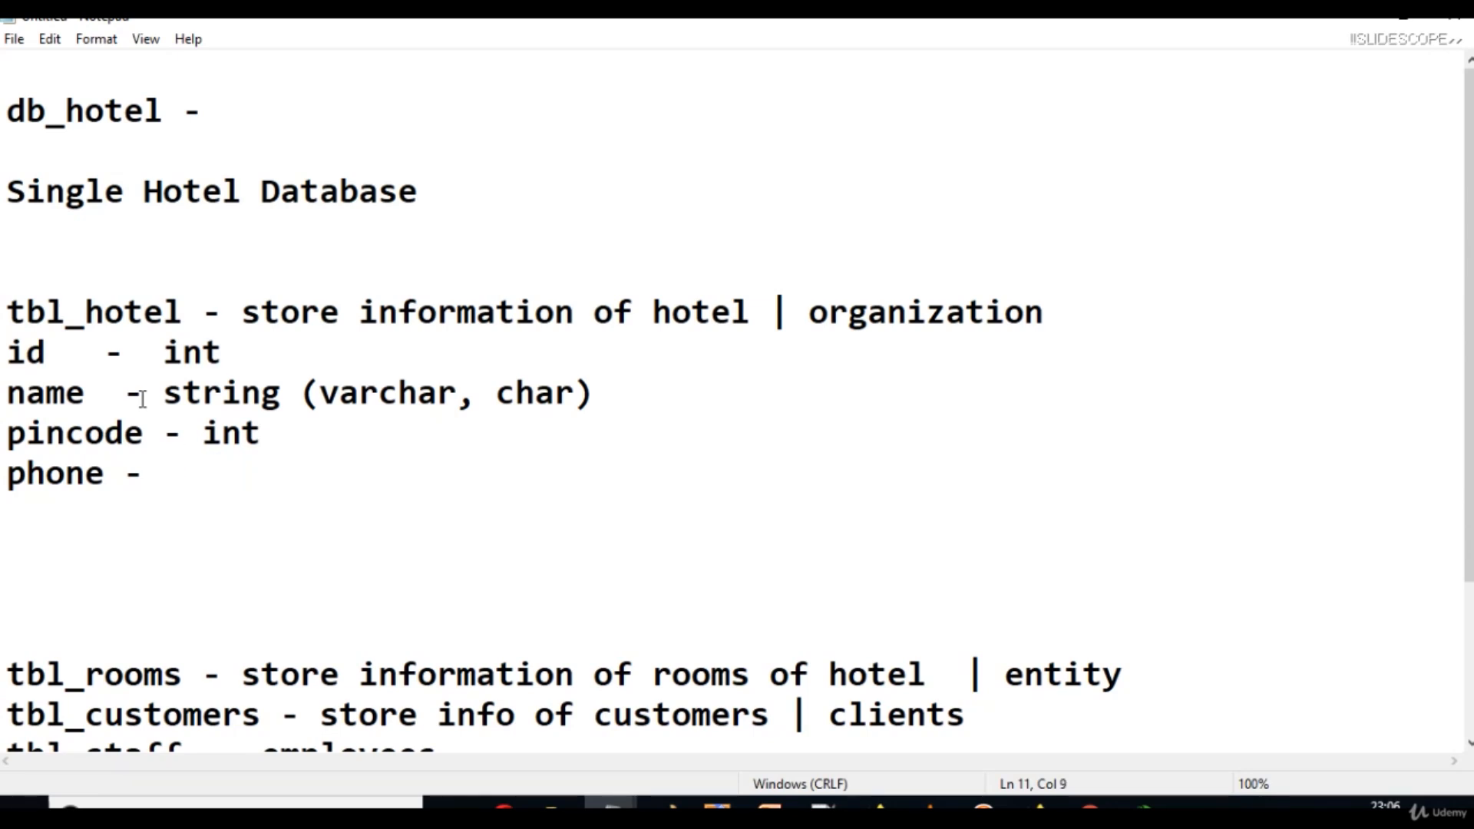
type("char")
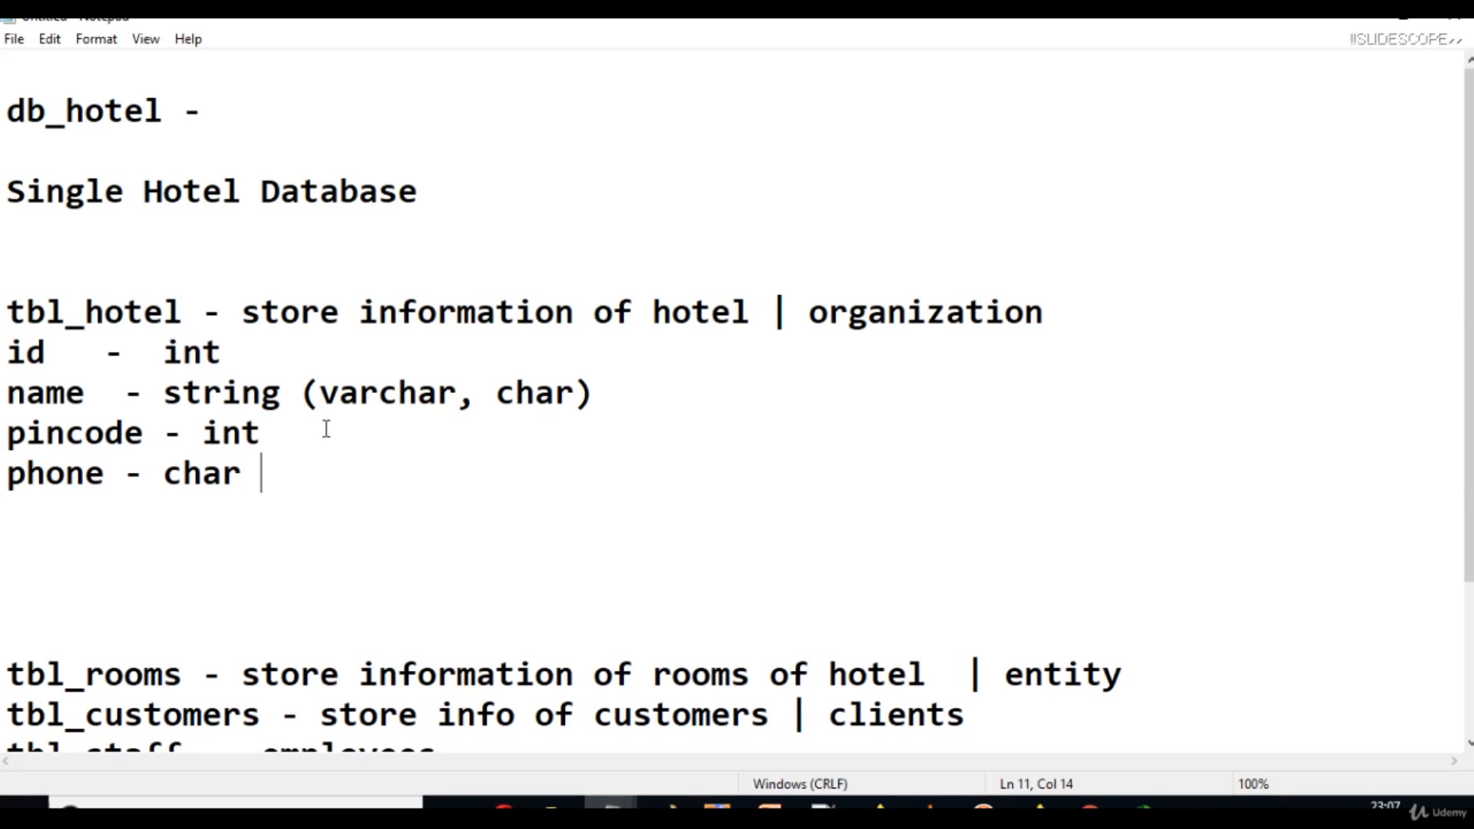
Append '- alphanumeric' to the name line in the notes.
left_click(615, 393)
type("- alpha")
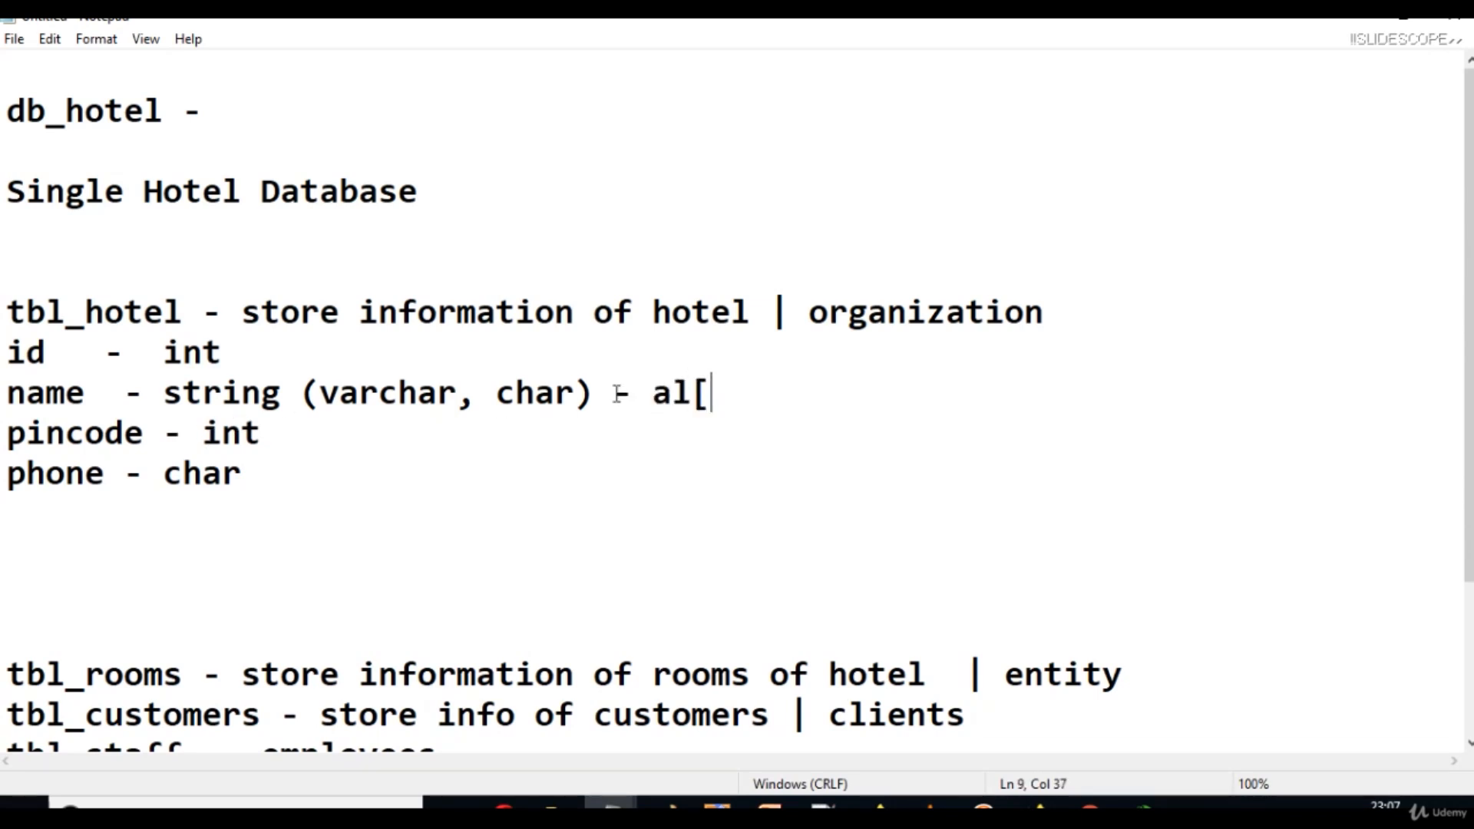
type("number")
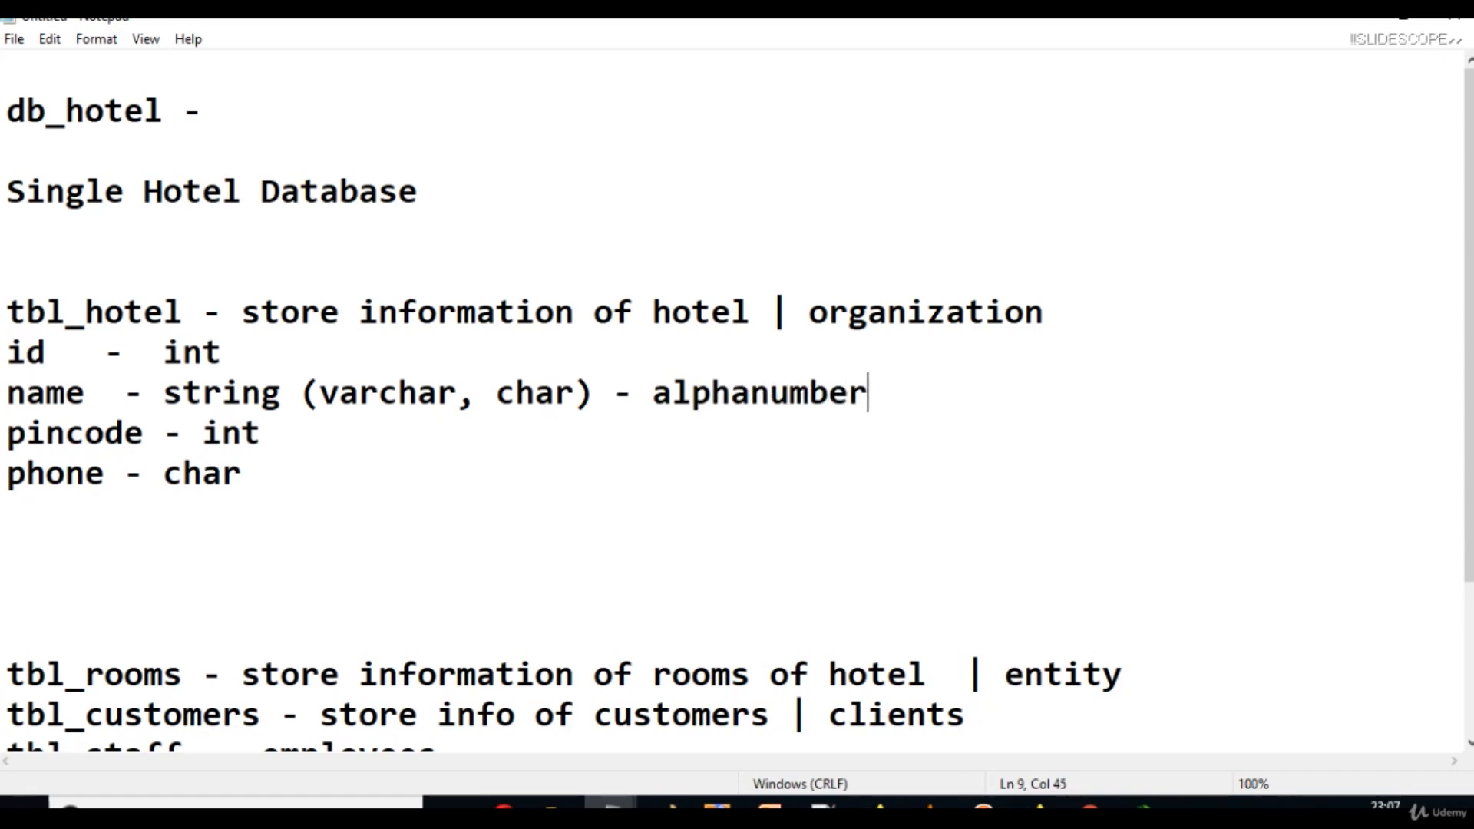
key("BackSpace")
key("BackSpace")
key("BackSpace")
type("eric")
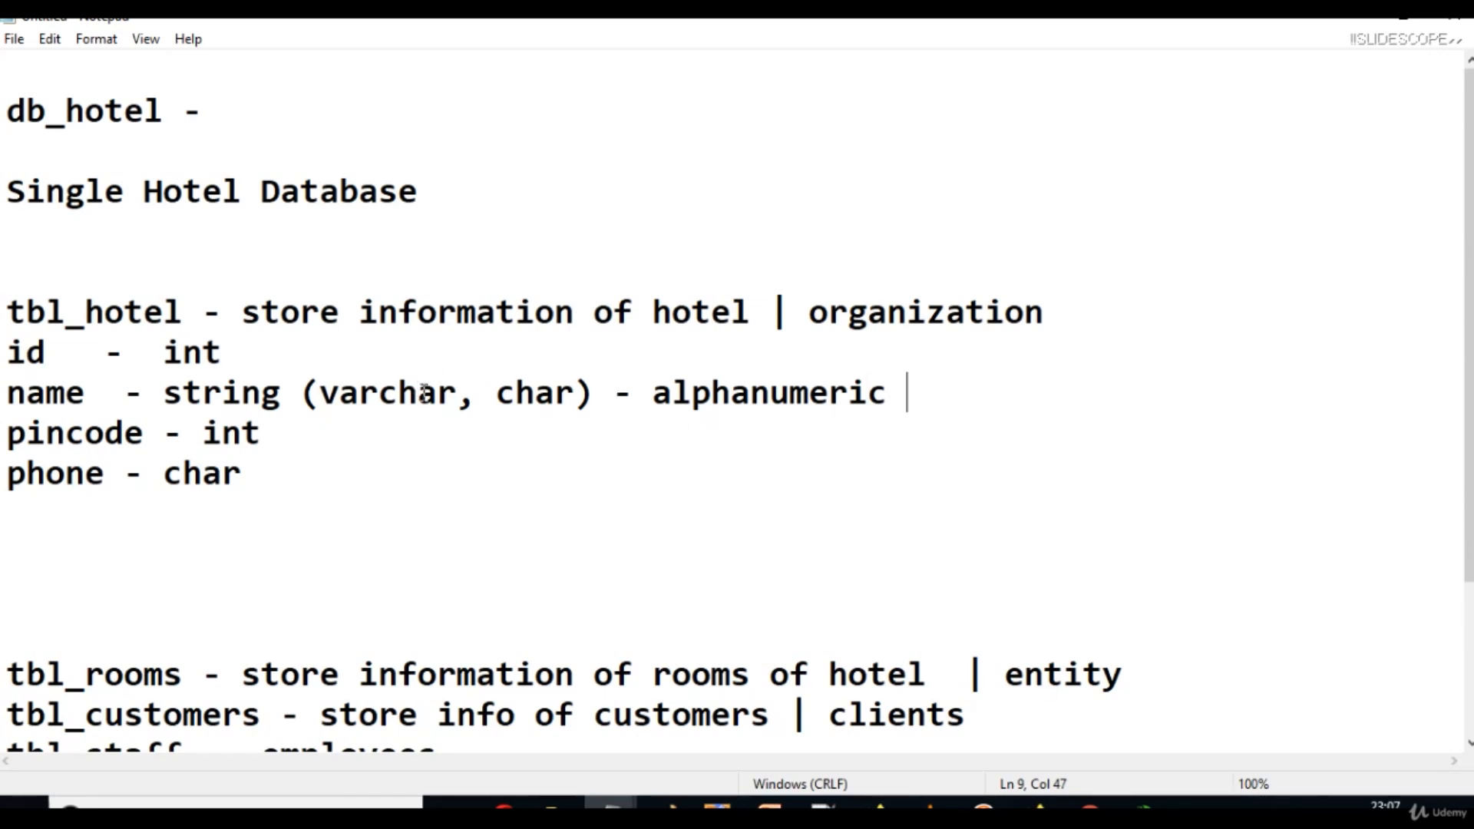
Highlight varchar and then char in the notes to point them out.
double_click(345, 393)
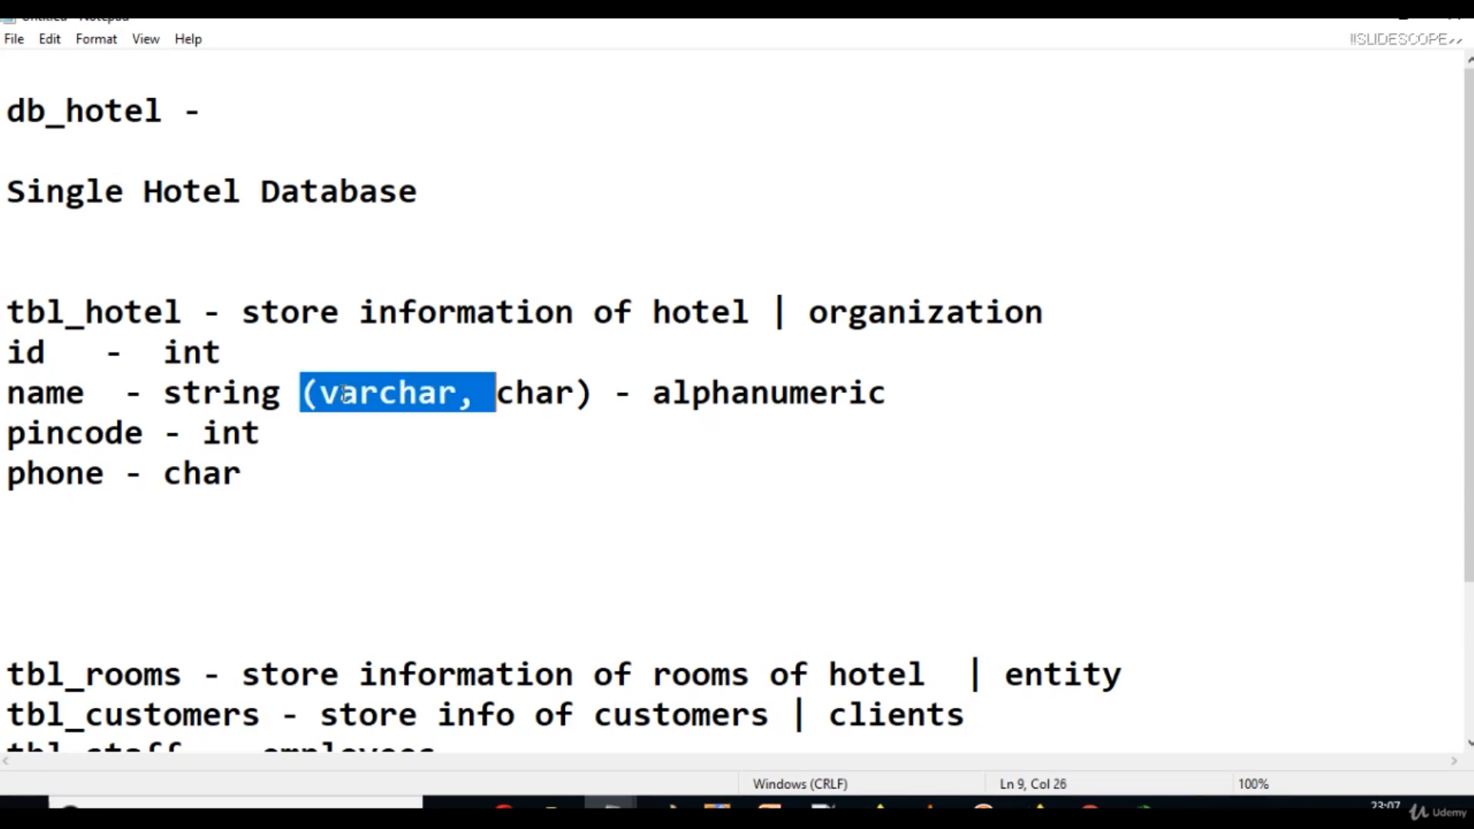
left_click(343, 393)
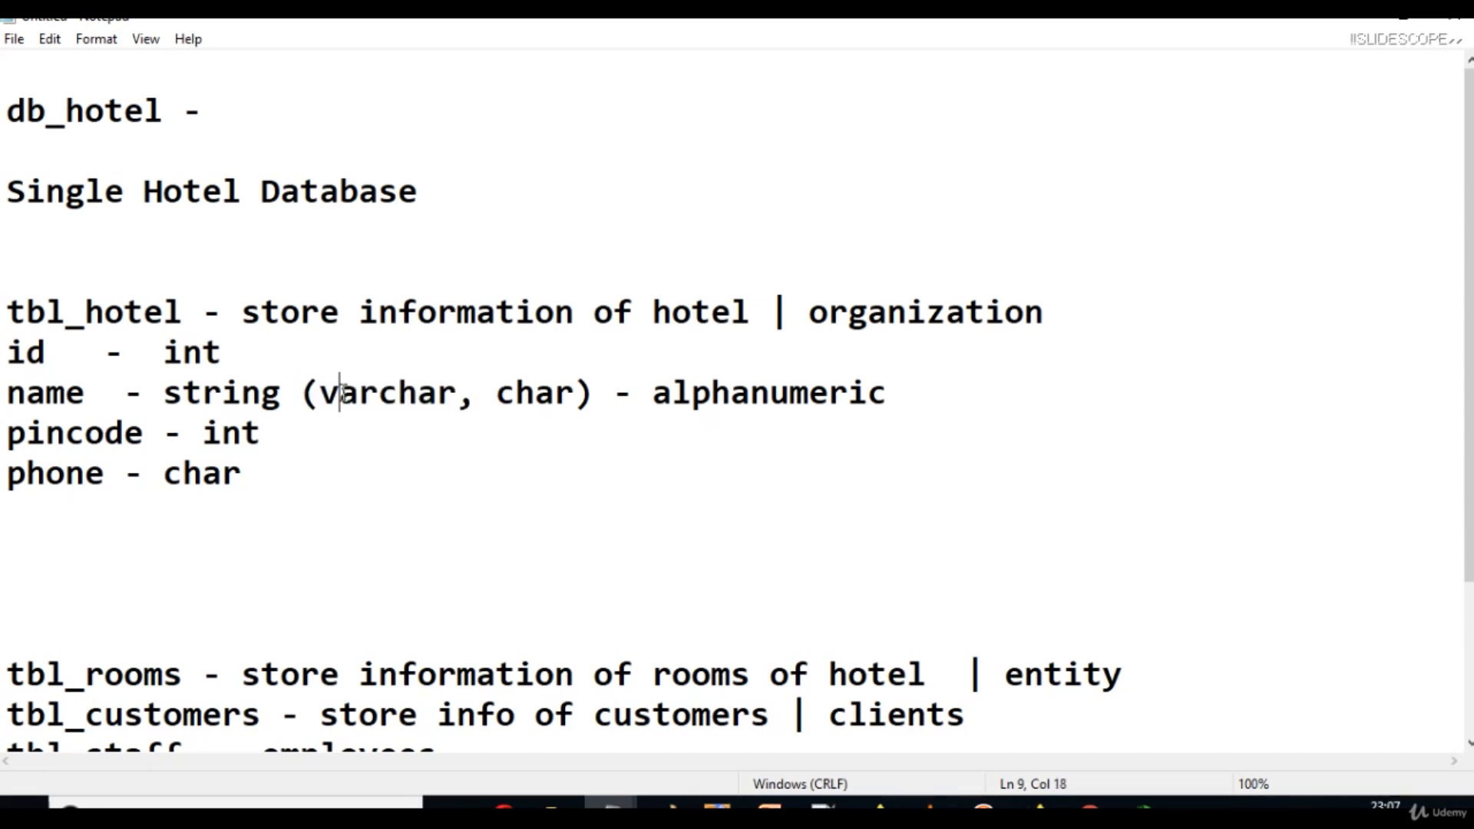
left_click(545, 409)
double_click(535, 393)
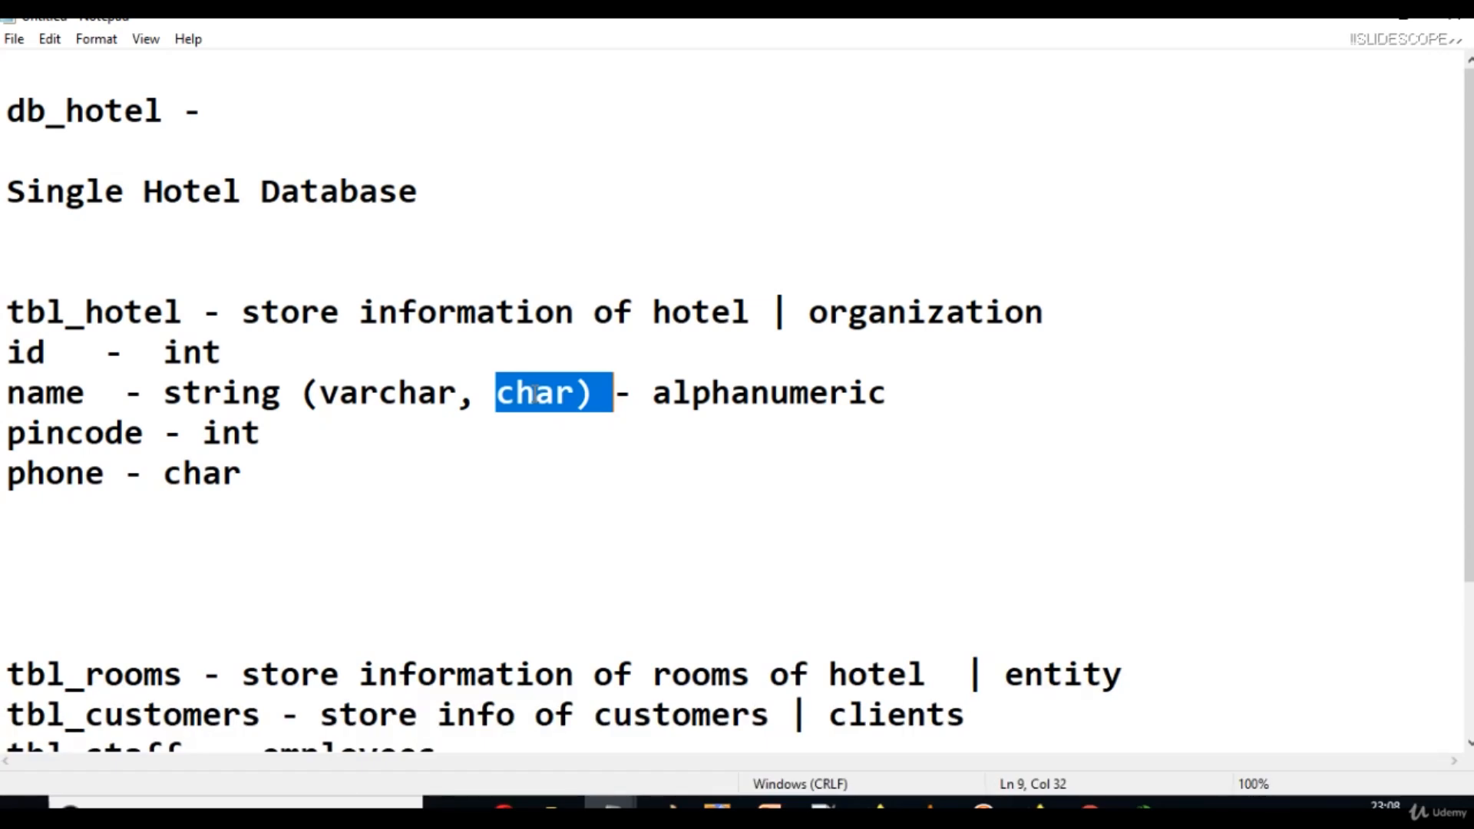
left_click(849, 407)
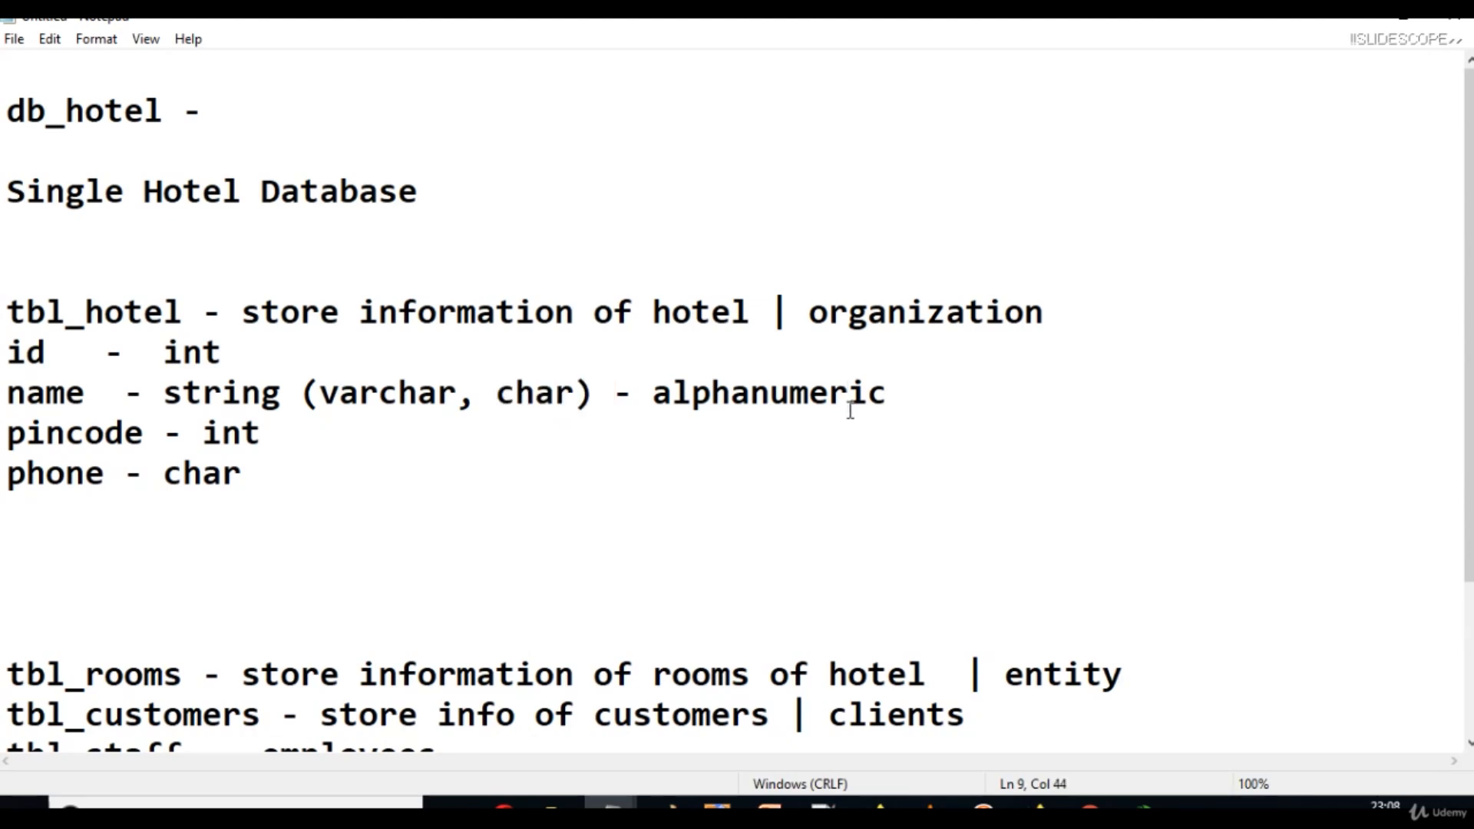
Minimize Notepad to bring back the pgAdmin db_hotel dashboard.
left_click(958, 391)
type("@")
key("BackSpace")
left_click(1368, 24)
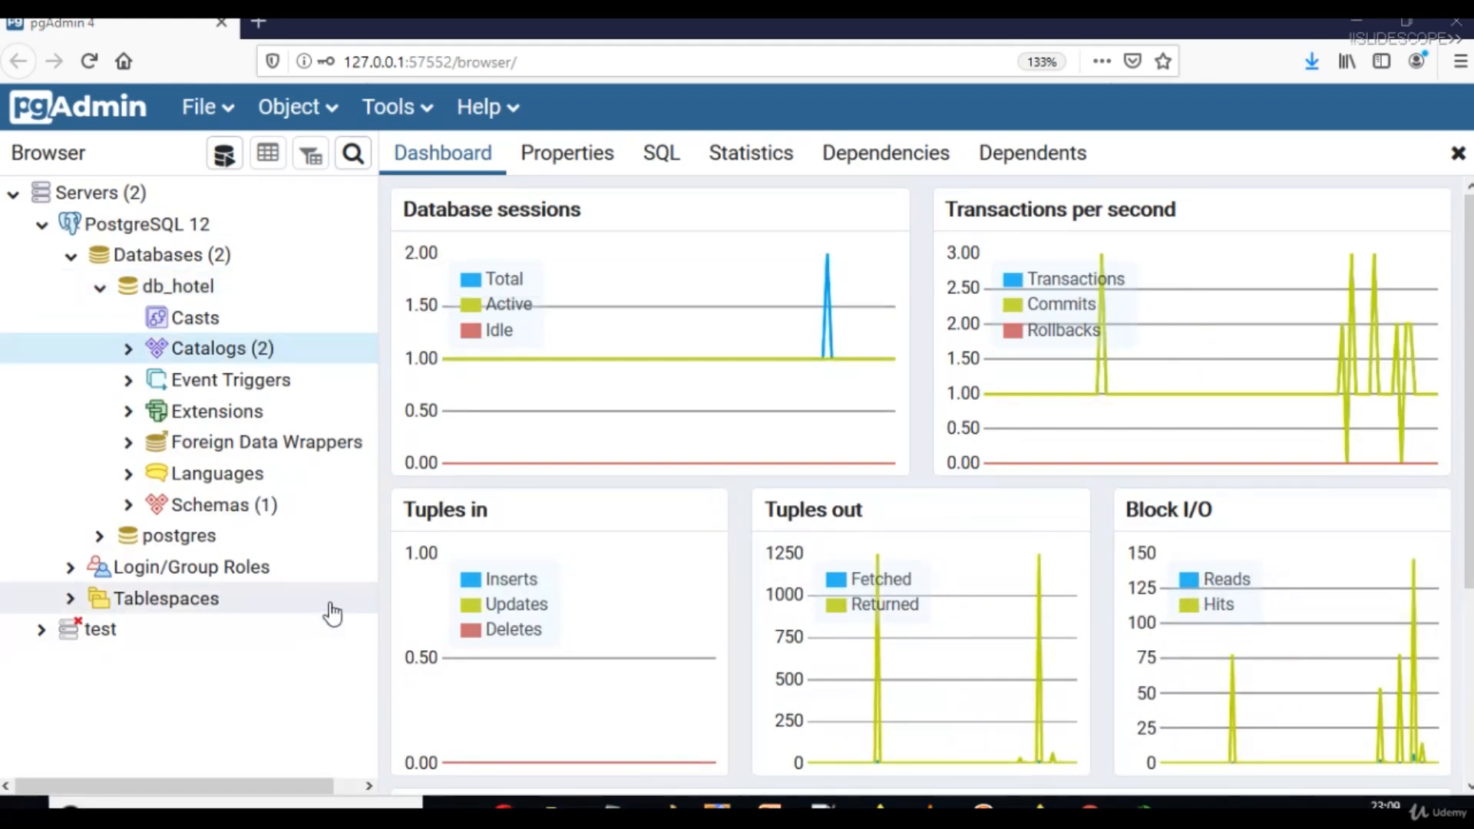
Expand db_hotel's Schemas and public schema in the Browser, then select Tables.
left_click(129, 505)
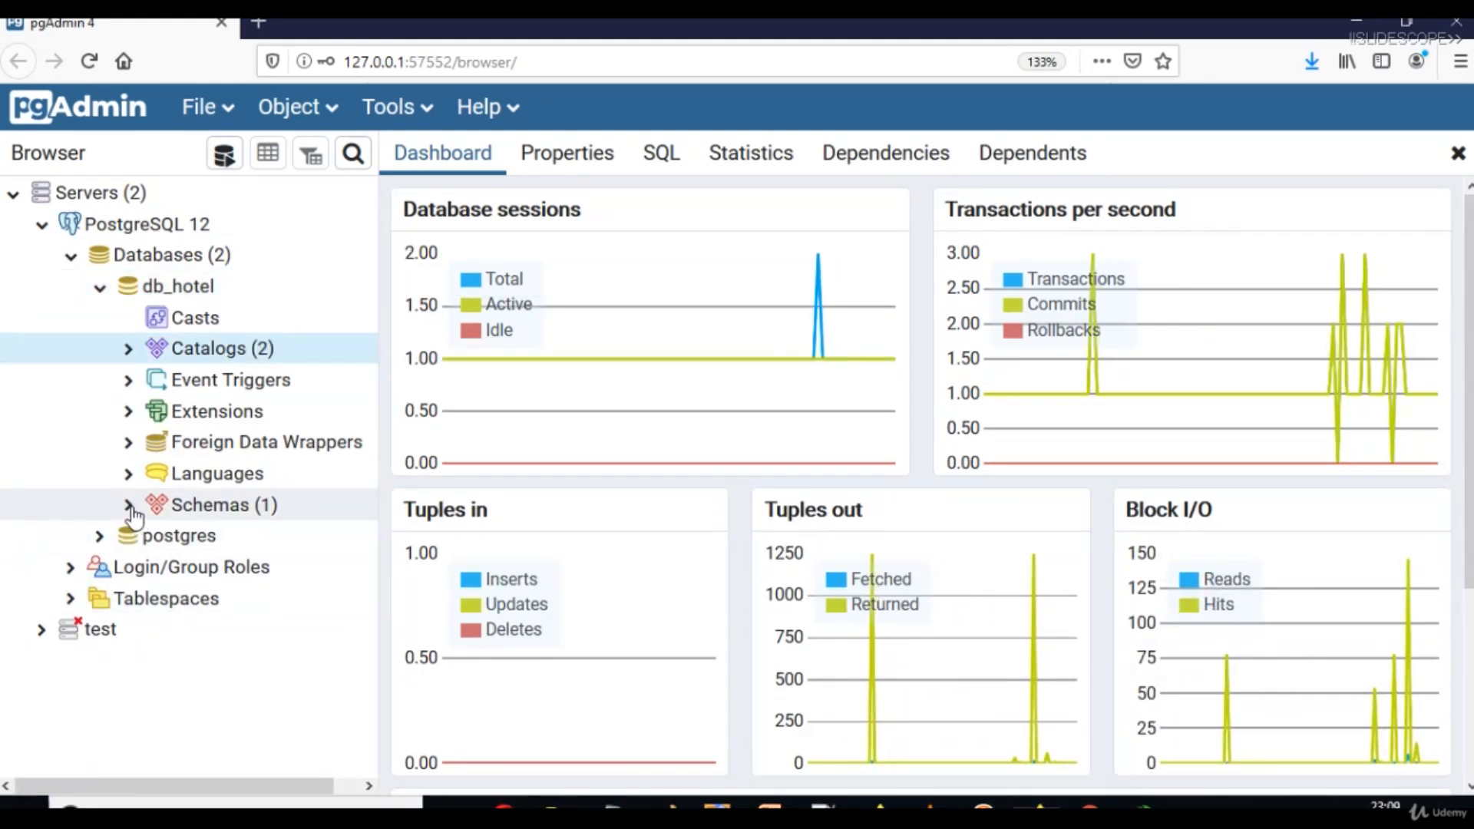
left_click_drag(369, 443, 372, 534)
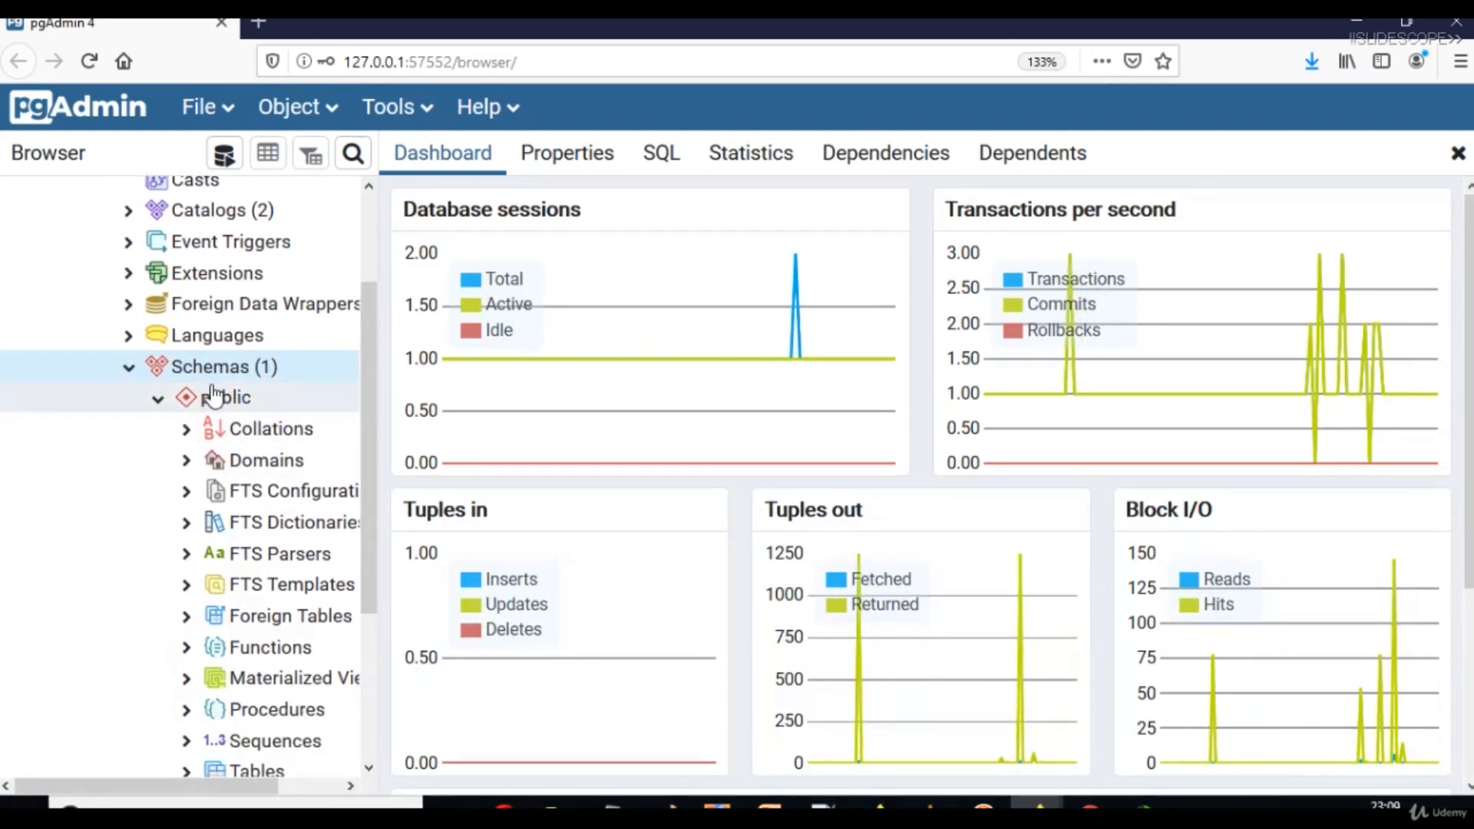
left_click_drag(376, 340, 365, 432)
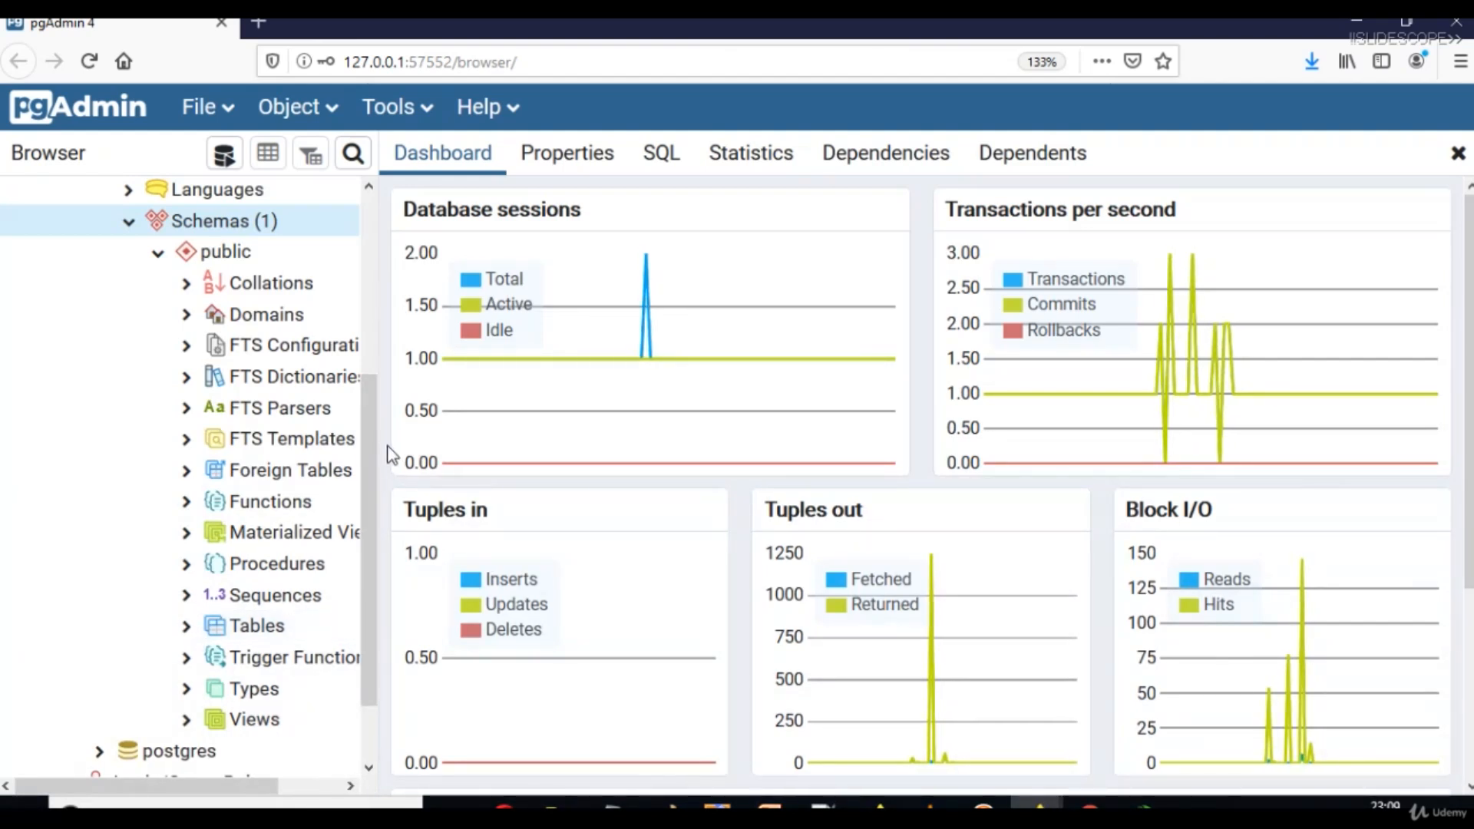
left_click_drag(369, 400, 351, 196)
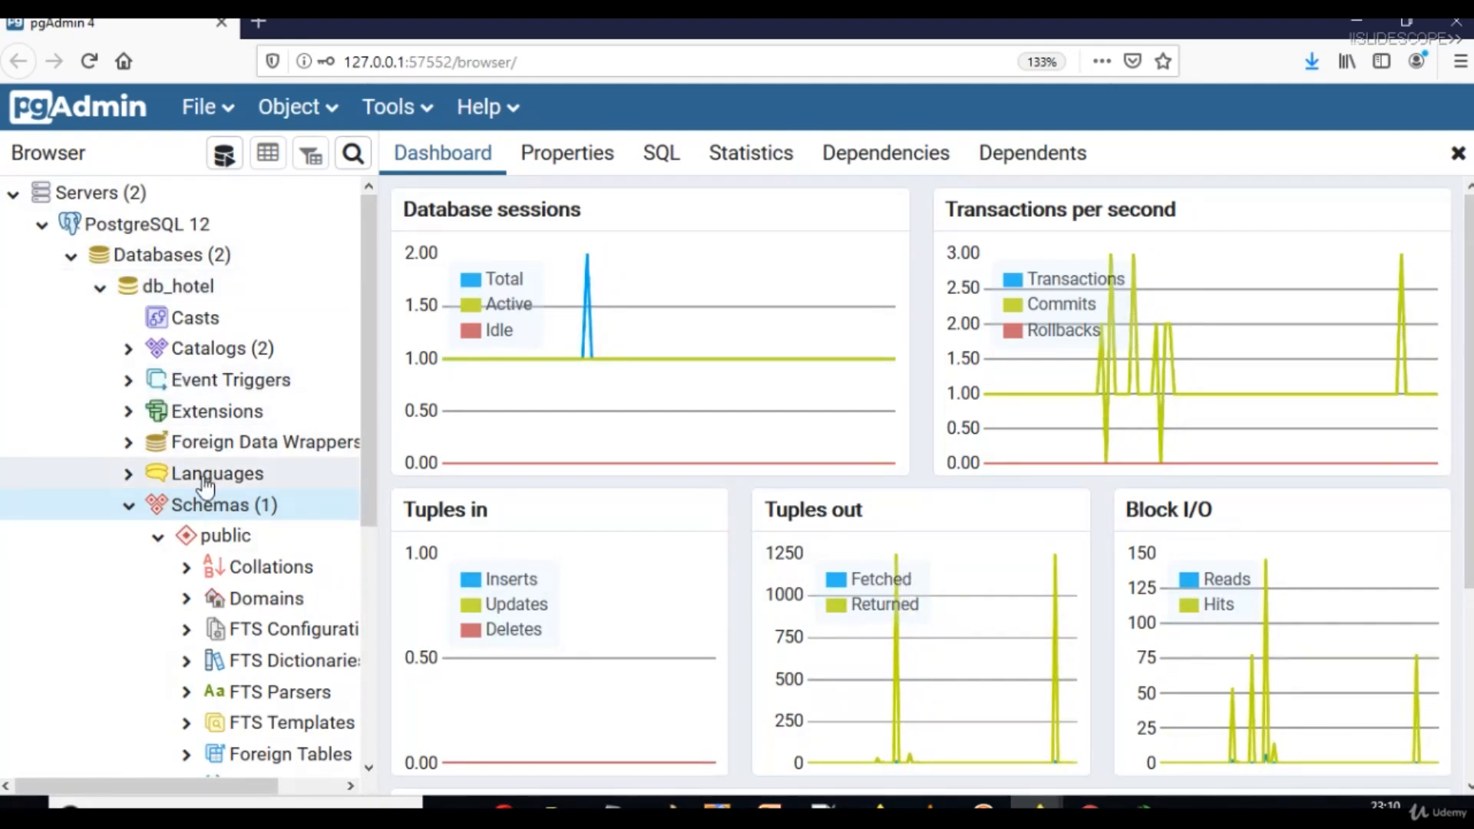
left_click(132, 511)
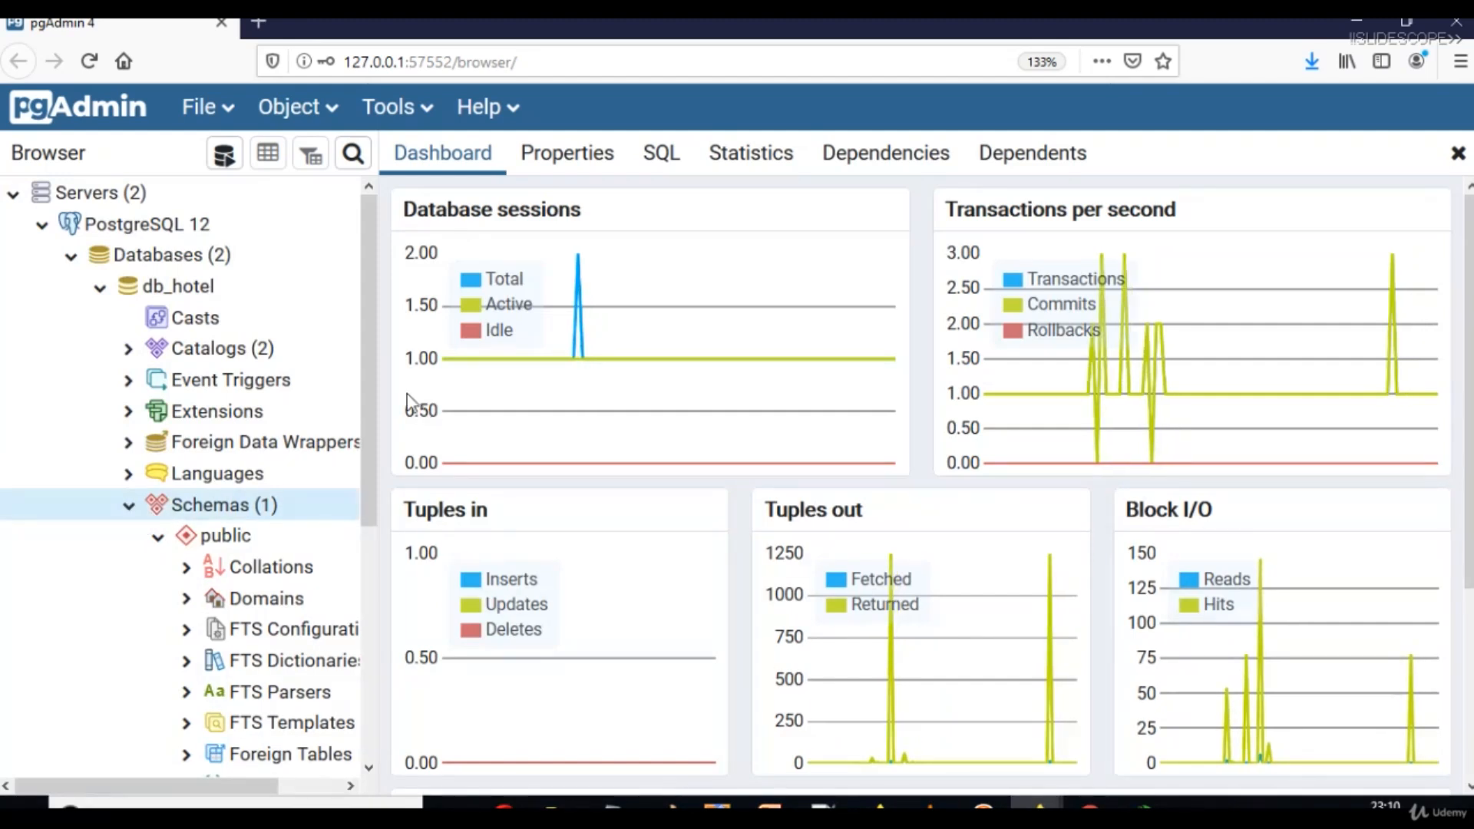
left_click_drag(372, 339, 357, 581)
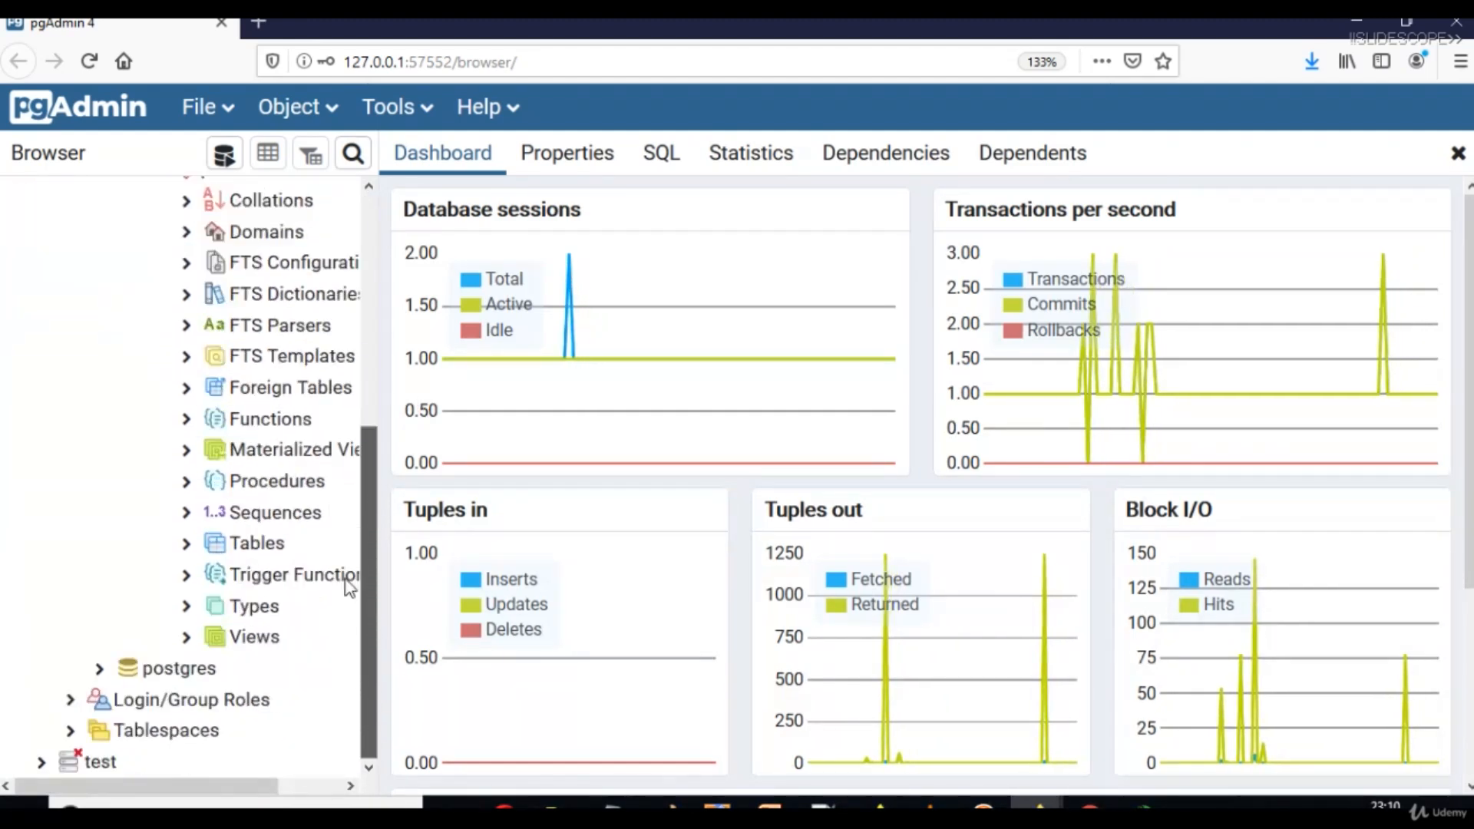
left_click(194, 547)
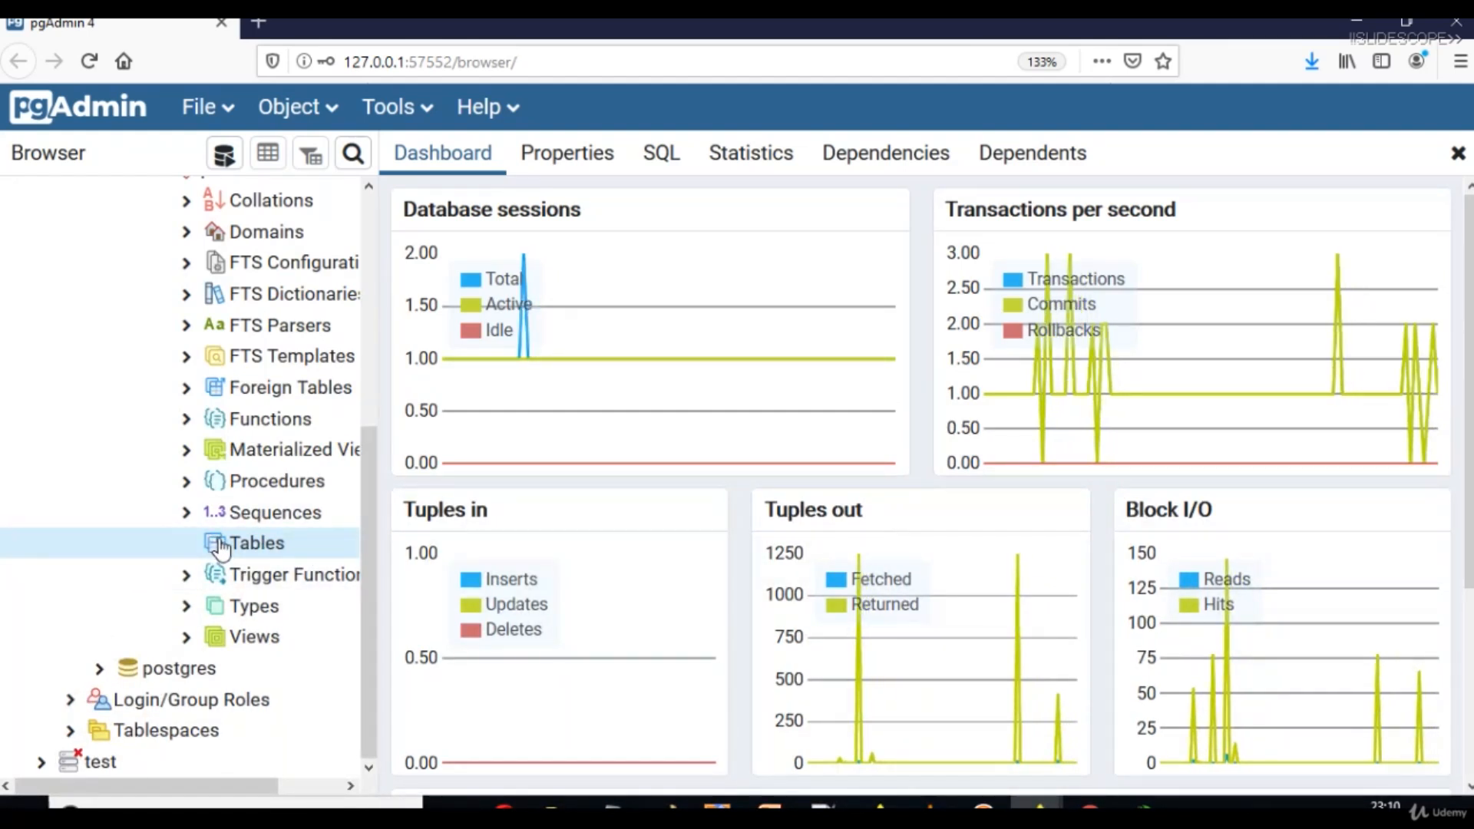
Create a new table under Tables named tbl_hotel and show its Columns list.
right_click(221, 545)
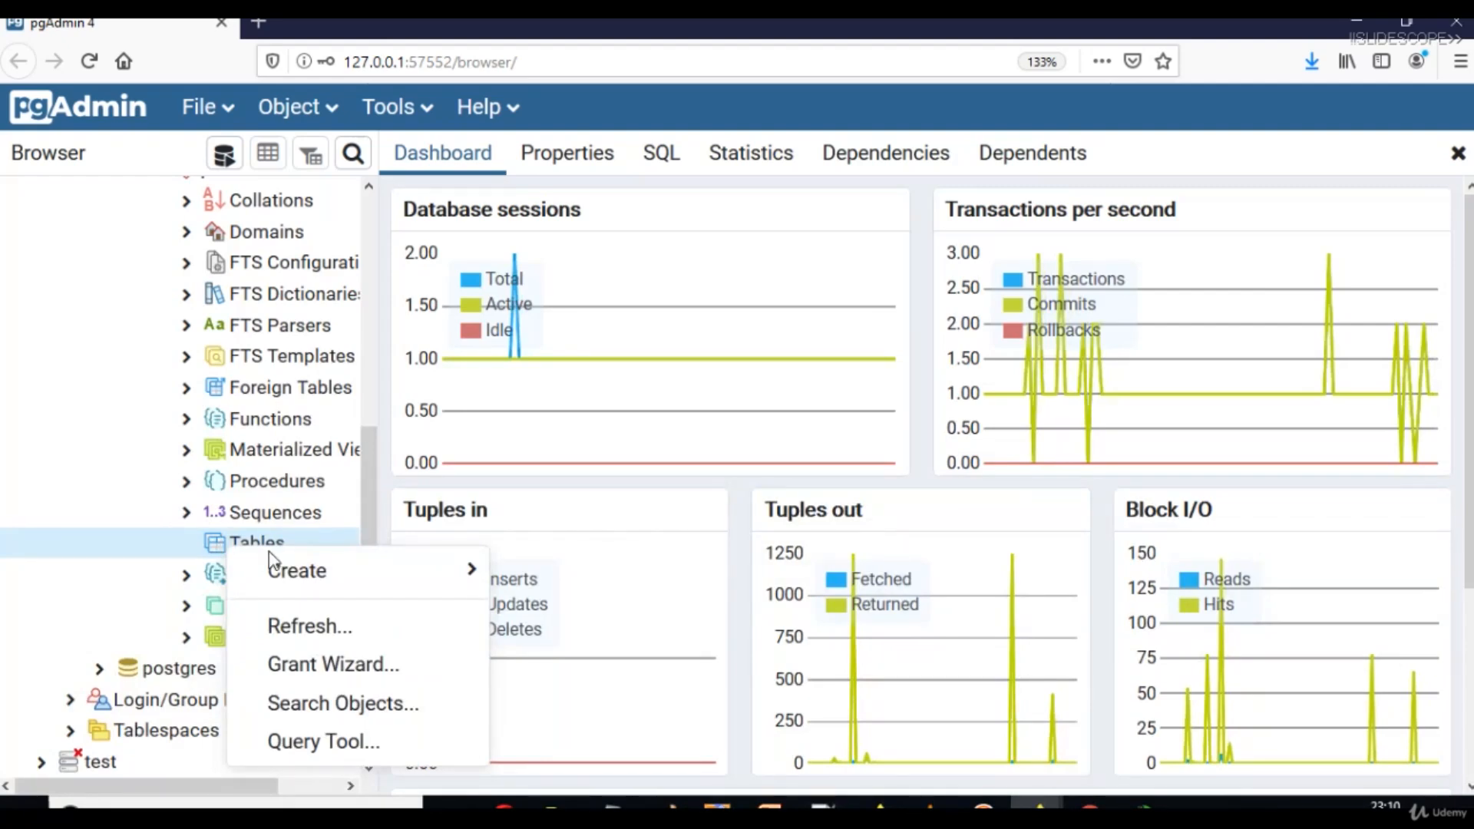
mouse_move(276, 570)
left_click(536, 579)
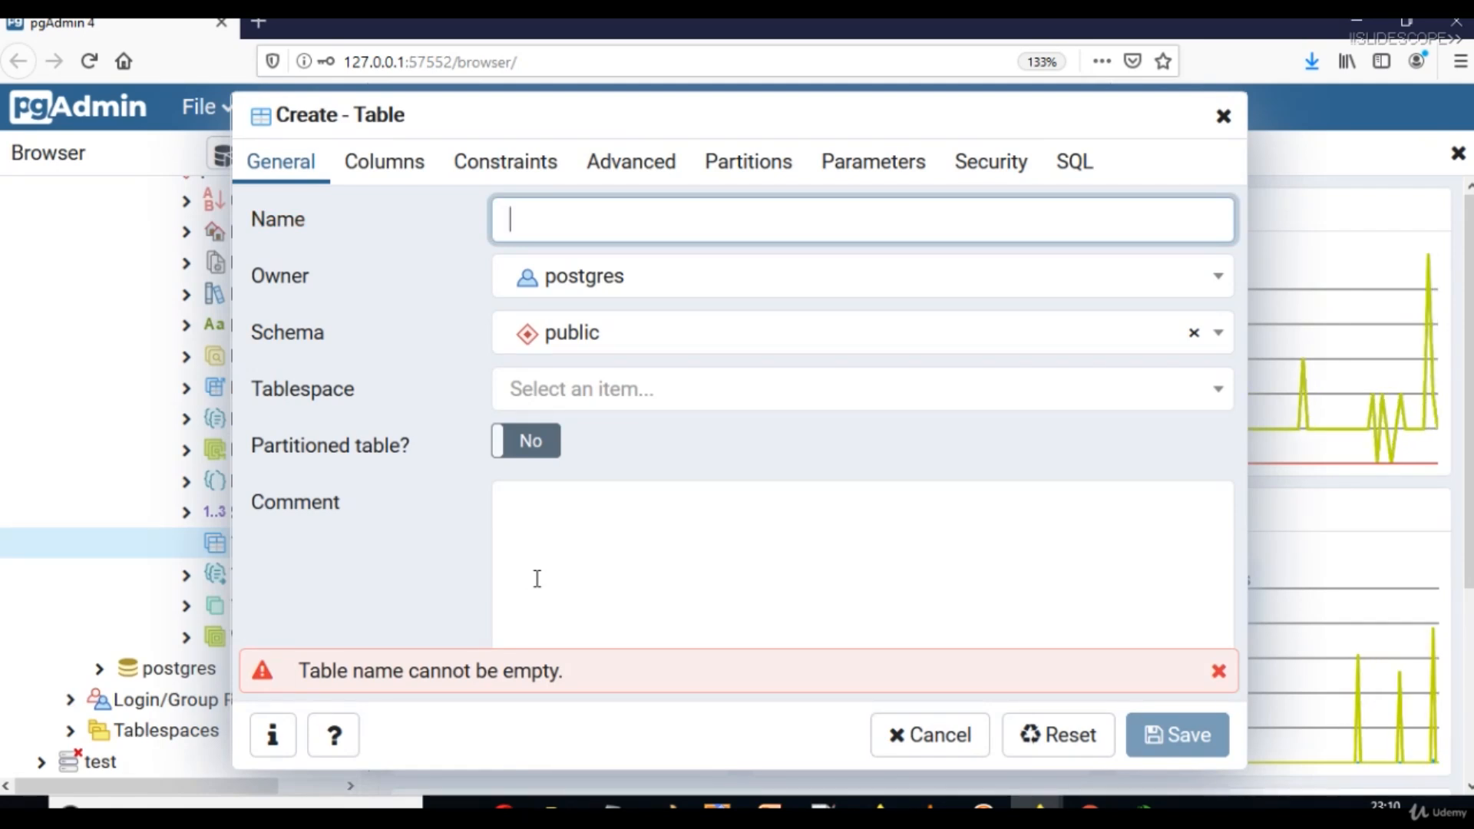
type("tbl_hotel")
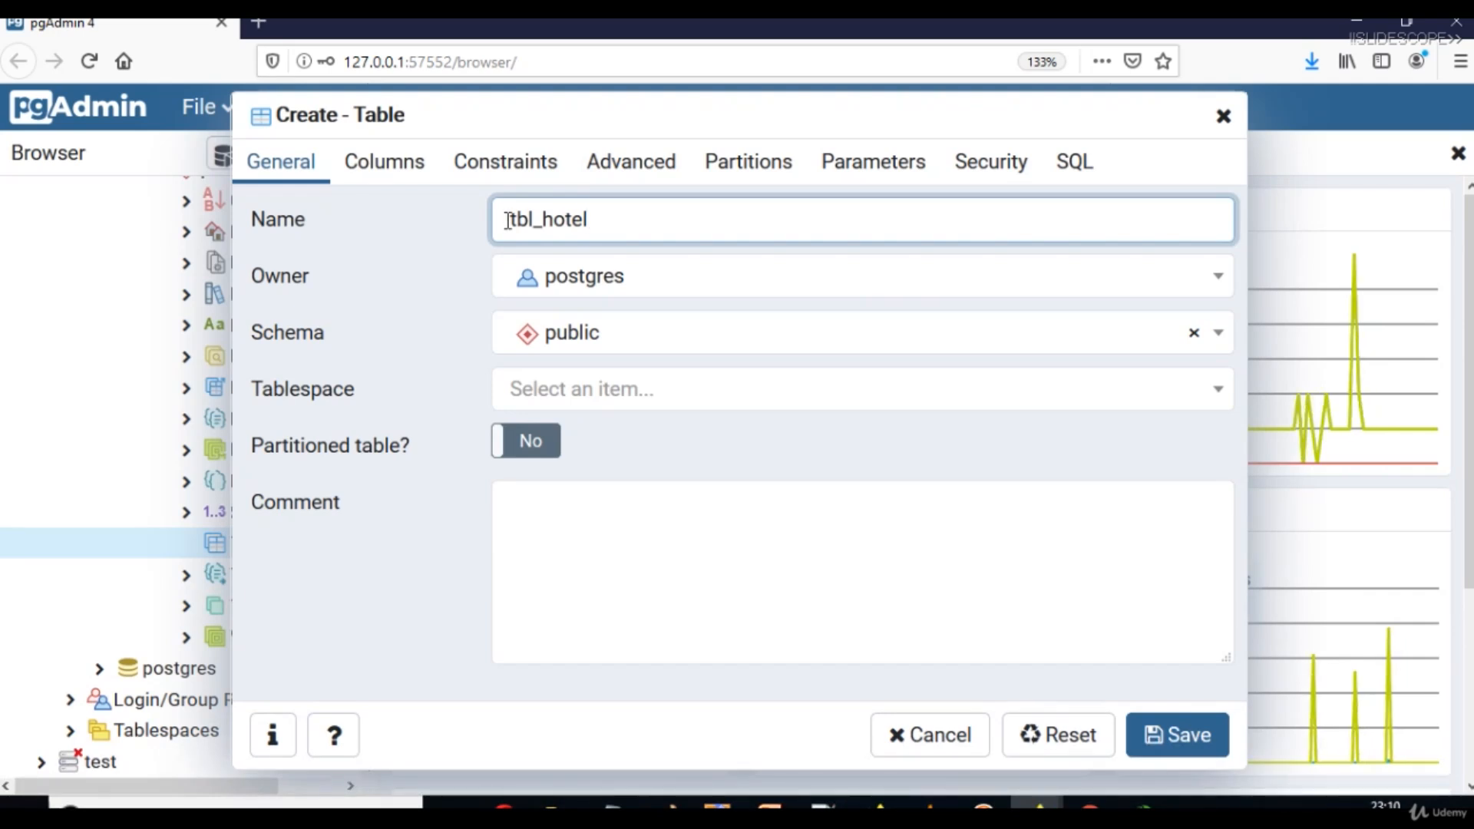
left_click(414, 169)
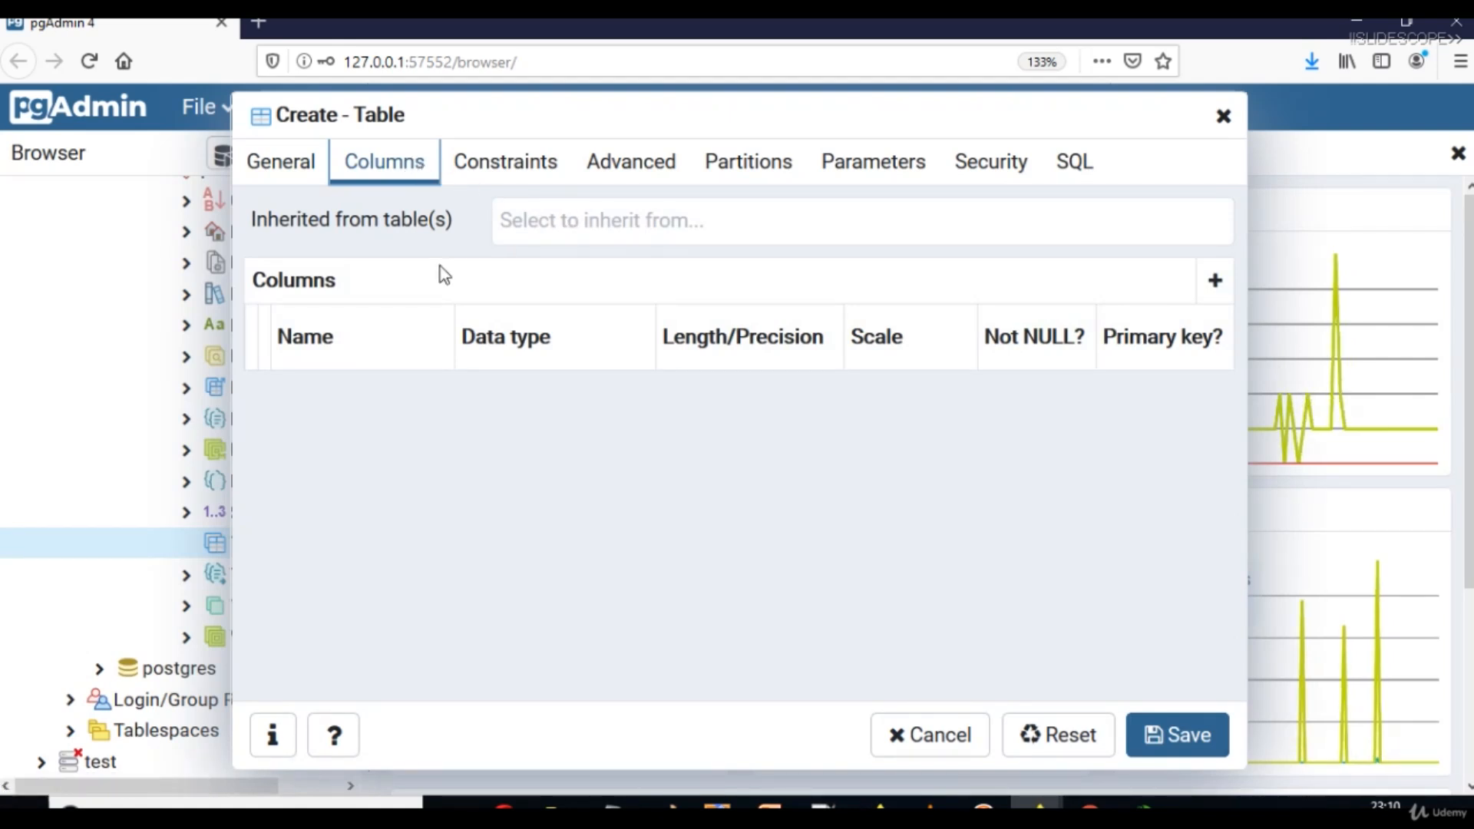
Check the empty inheritance list, sort columns by name, and add a blank column row.
left_click(578, 242)
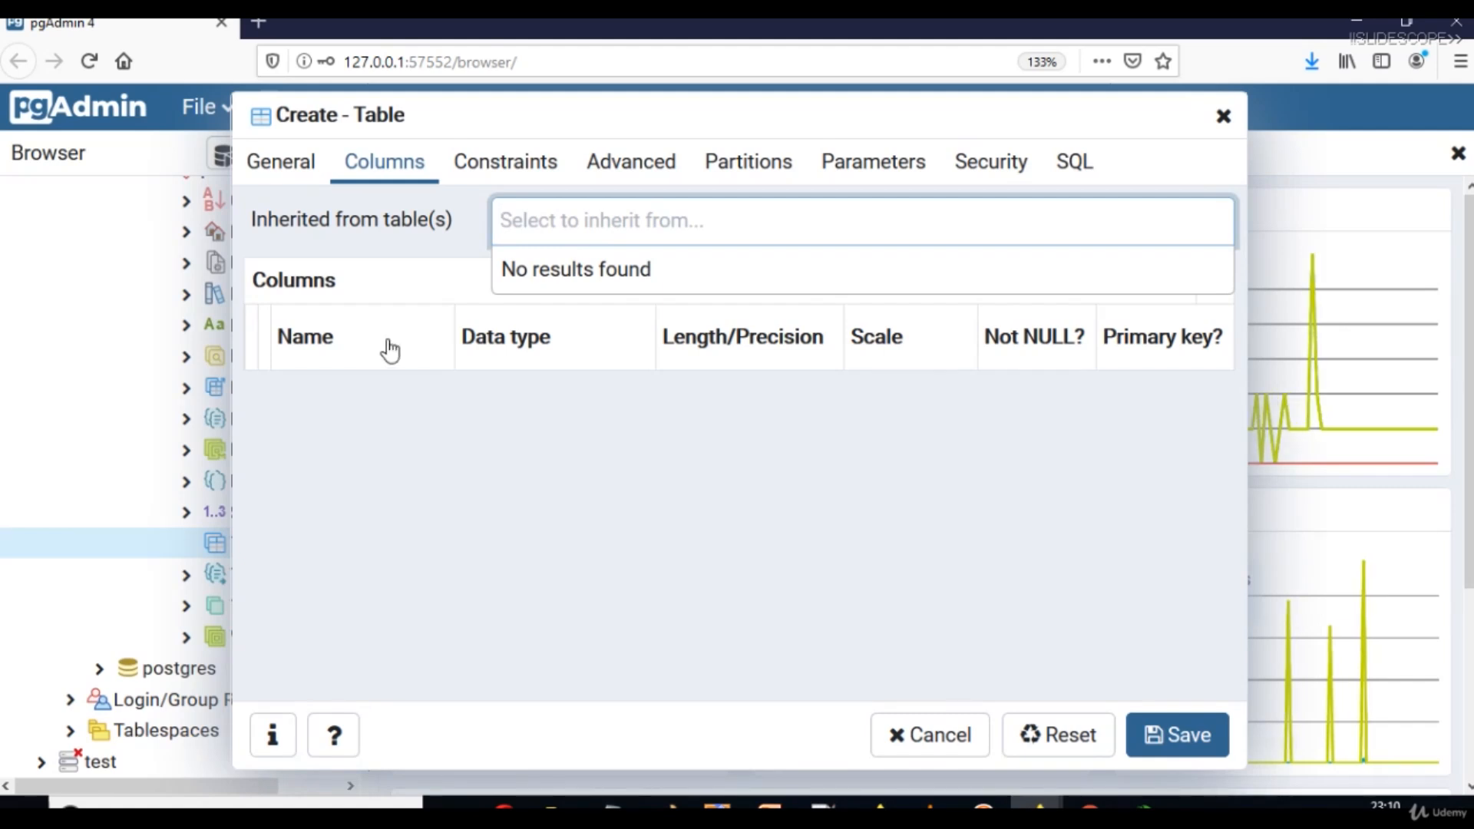
left_click(552, 470)
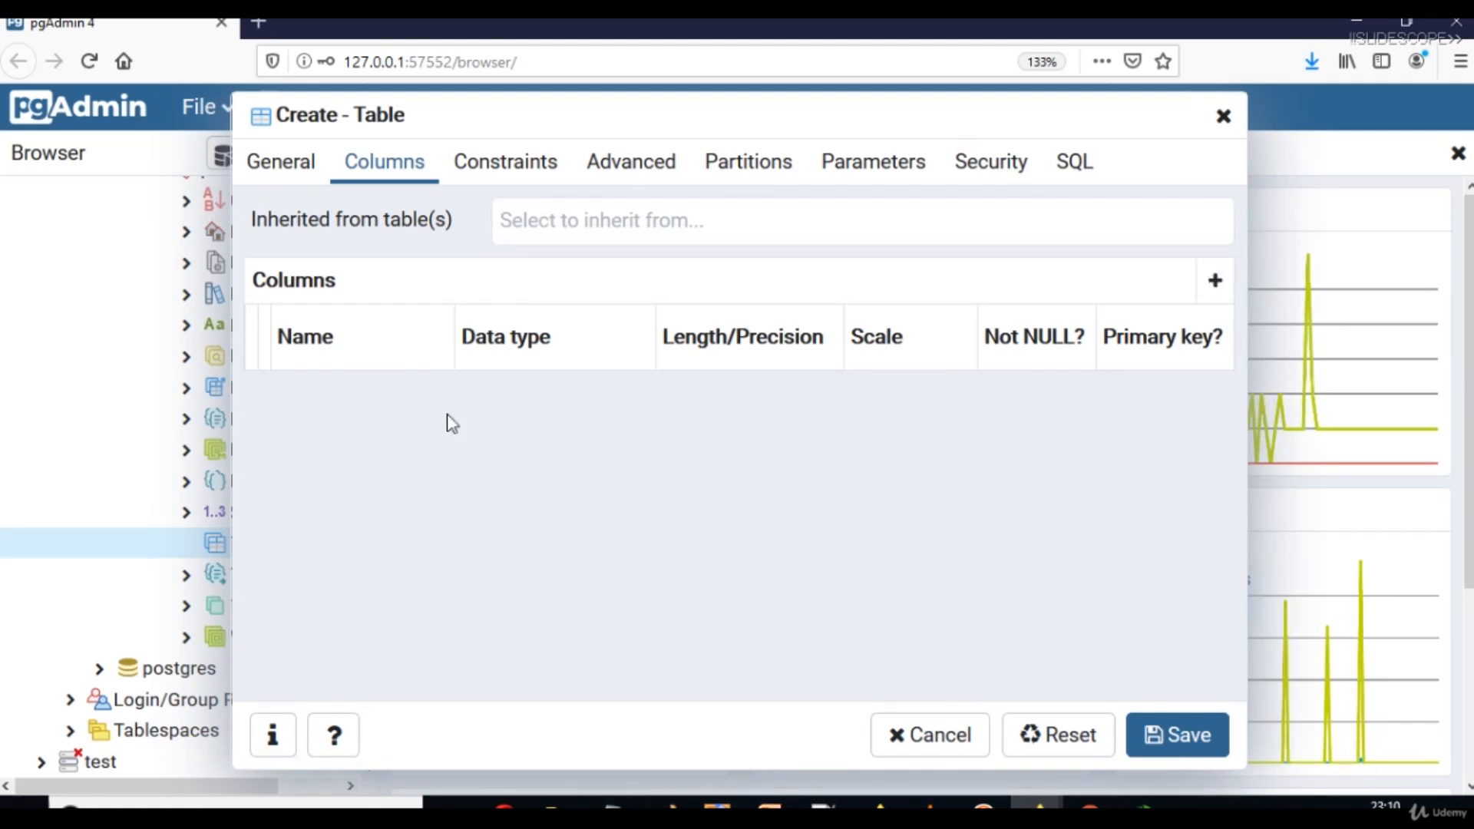
left_click(358, 346)
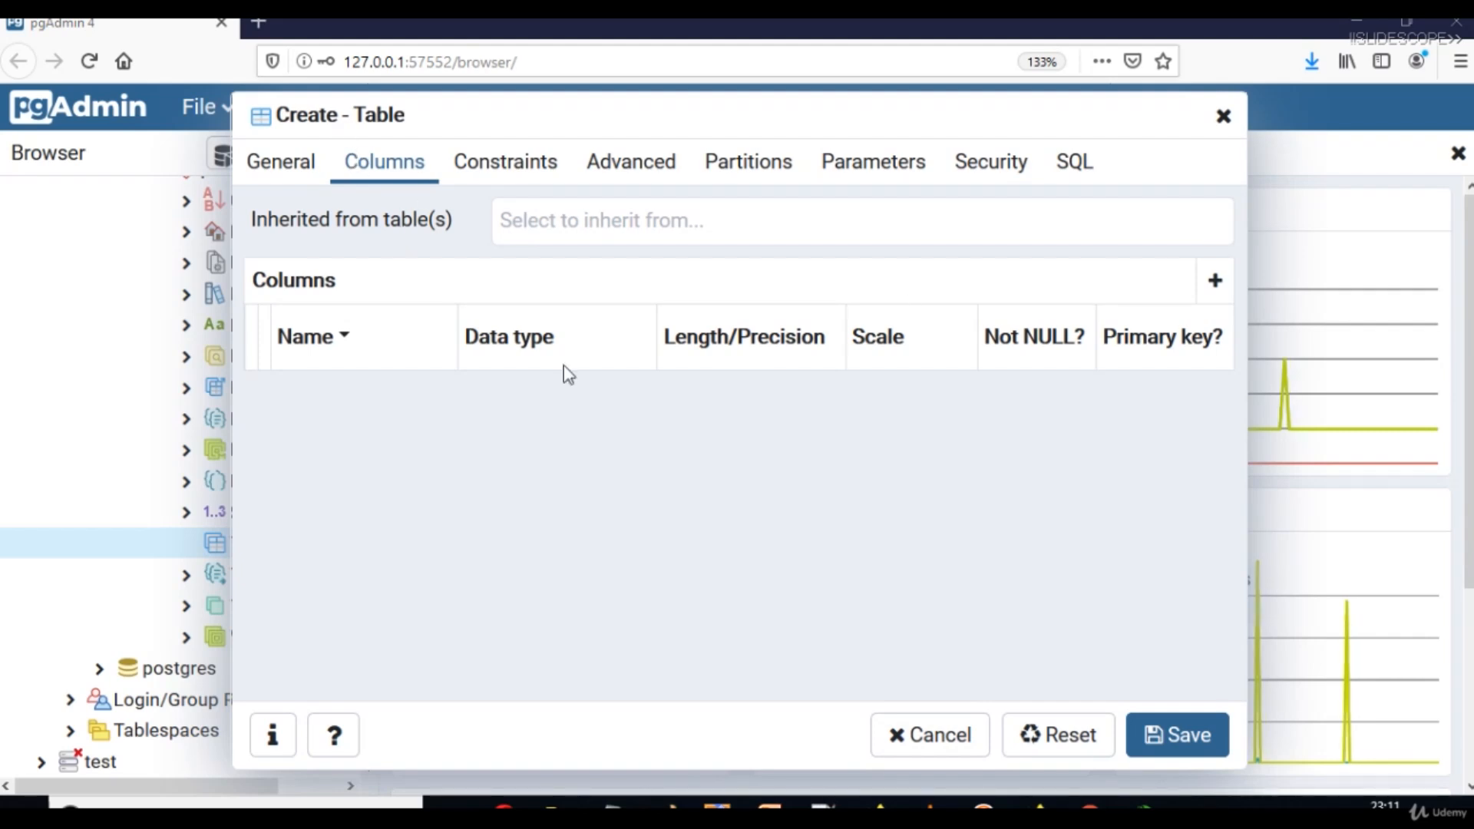
left_click(1213, 281)
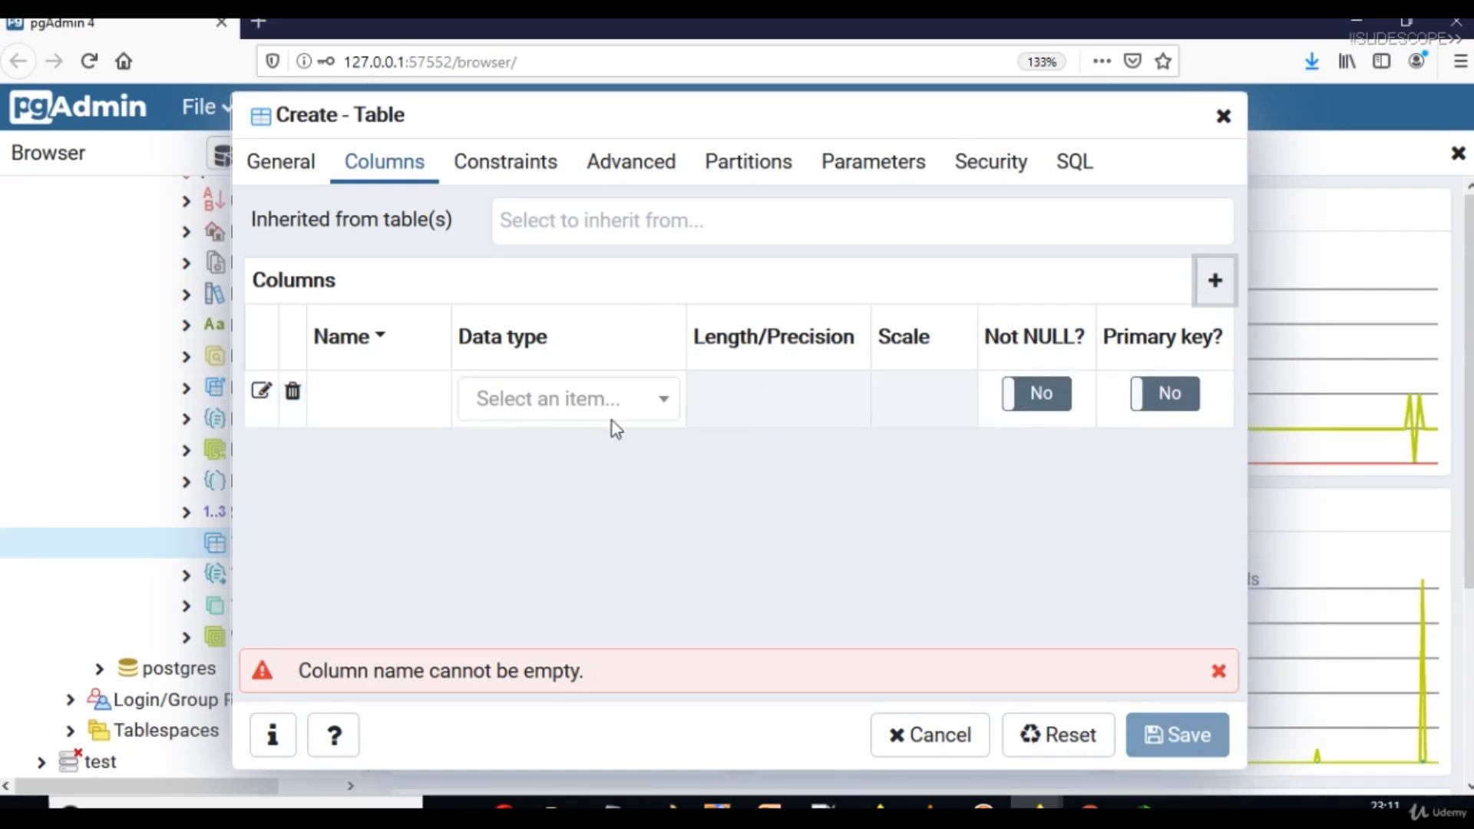
left_click(356, 397)
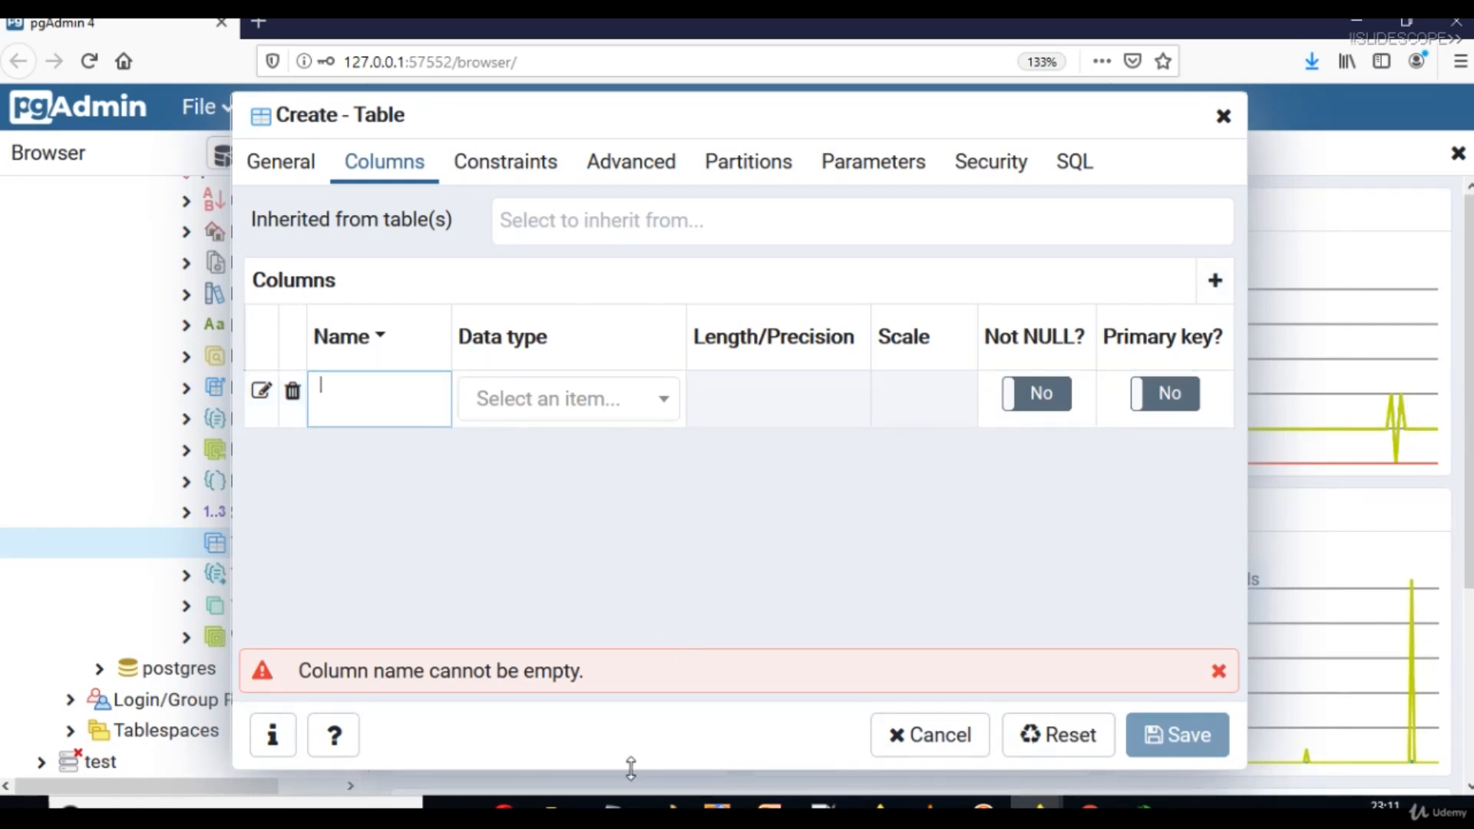
mouse_move(626, 804)
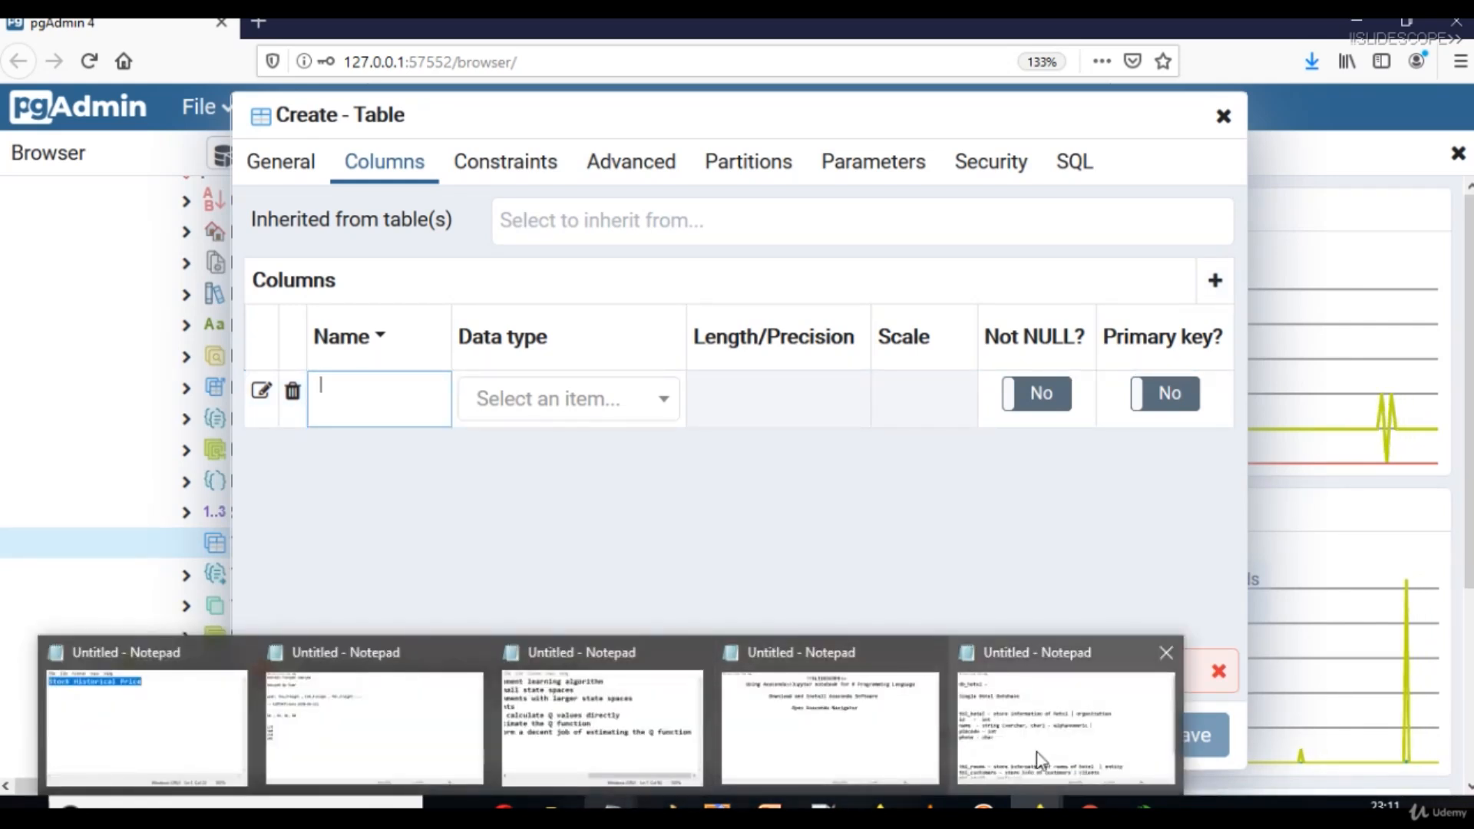
left_click(1038, 750)
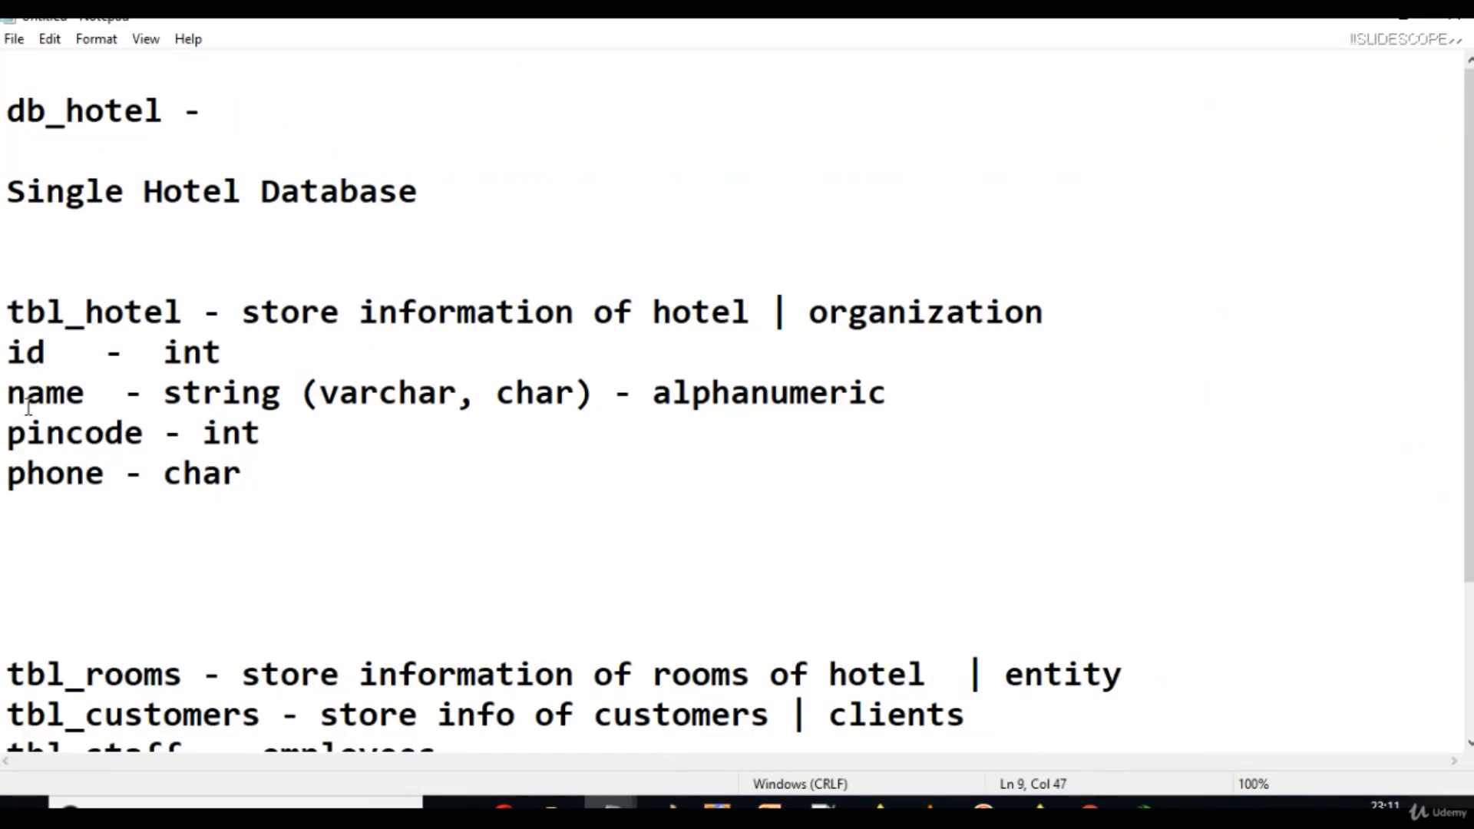
left_click(1357, 15)
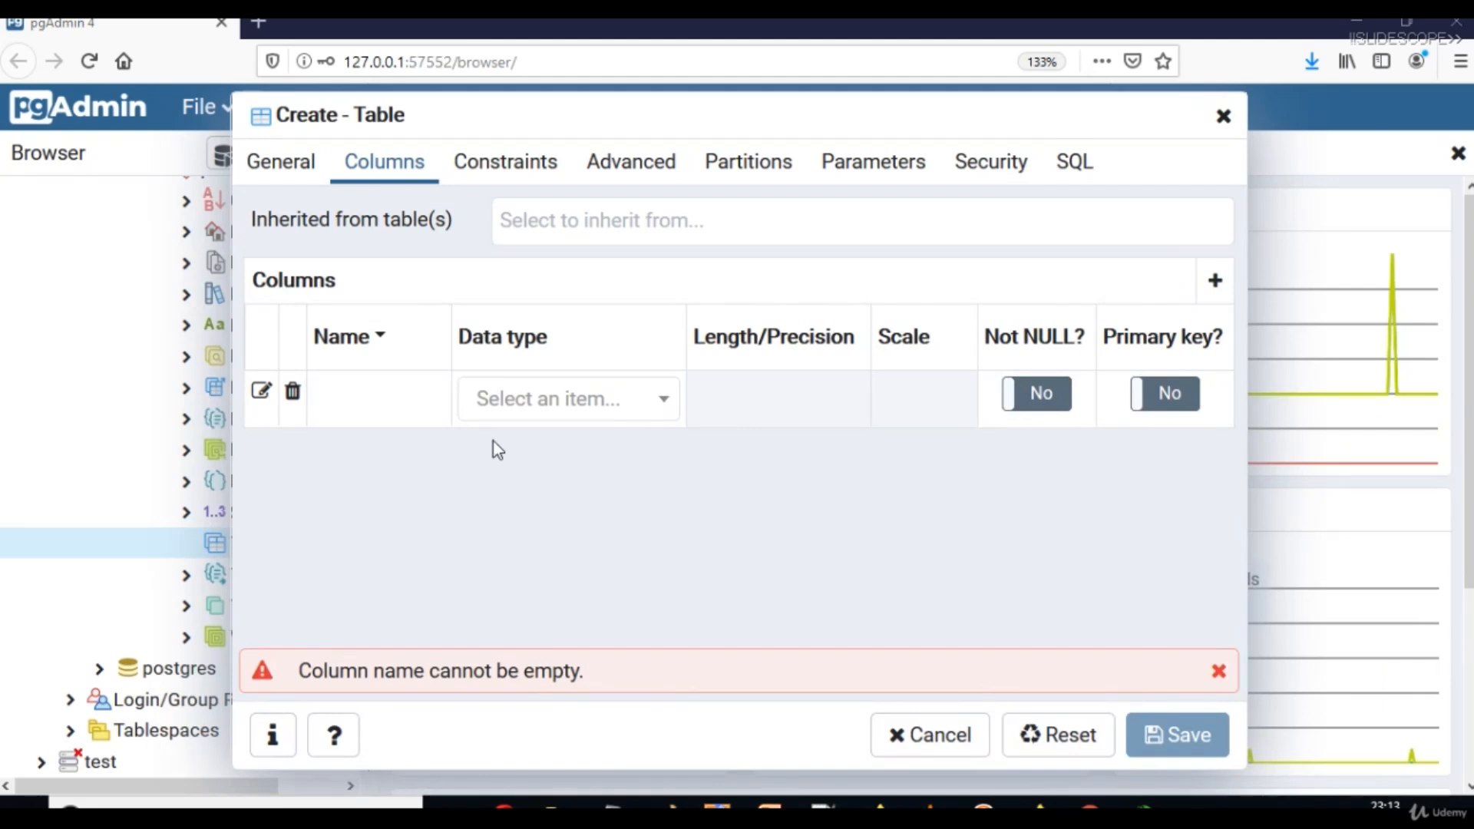
Name the first column id, give it type integer, and make it the primary key.
left_click(398, 414)
type("id")
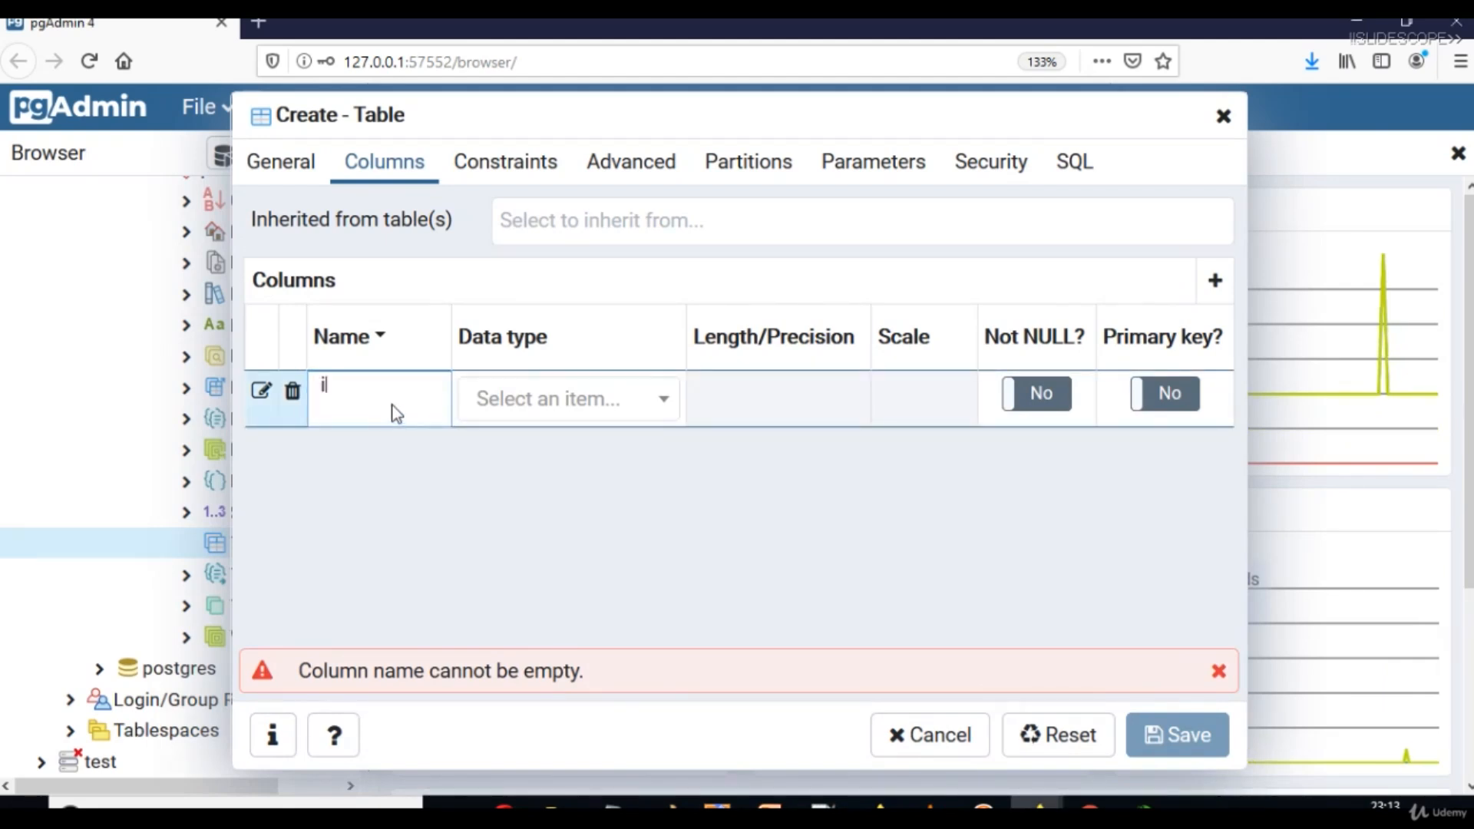
key("Tab")
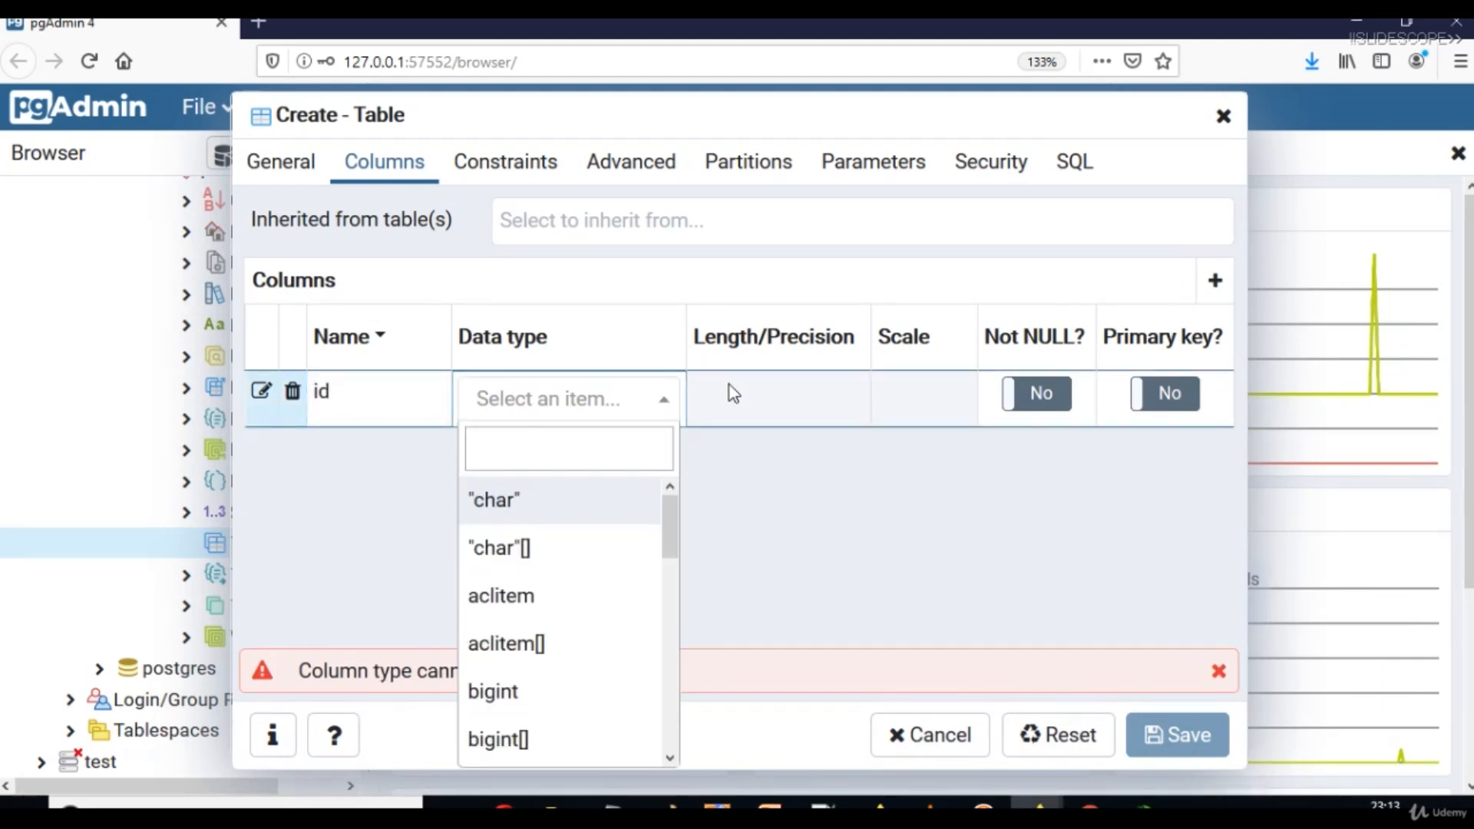
type("int")
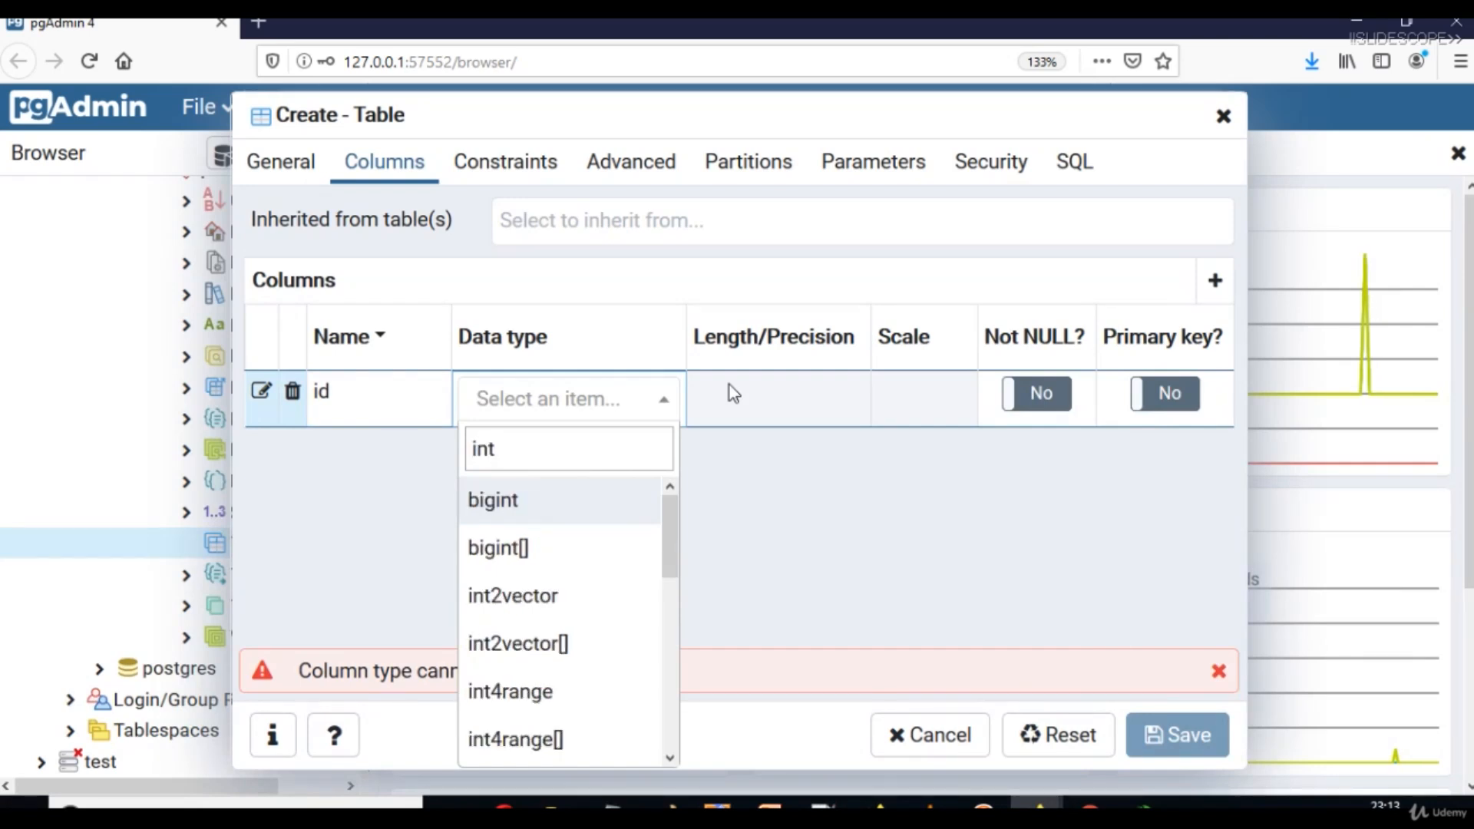
left_click_drag(668, 513, 674, 610)
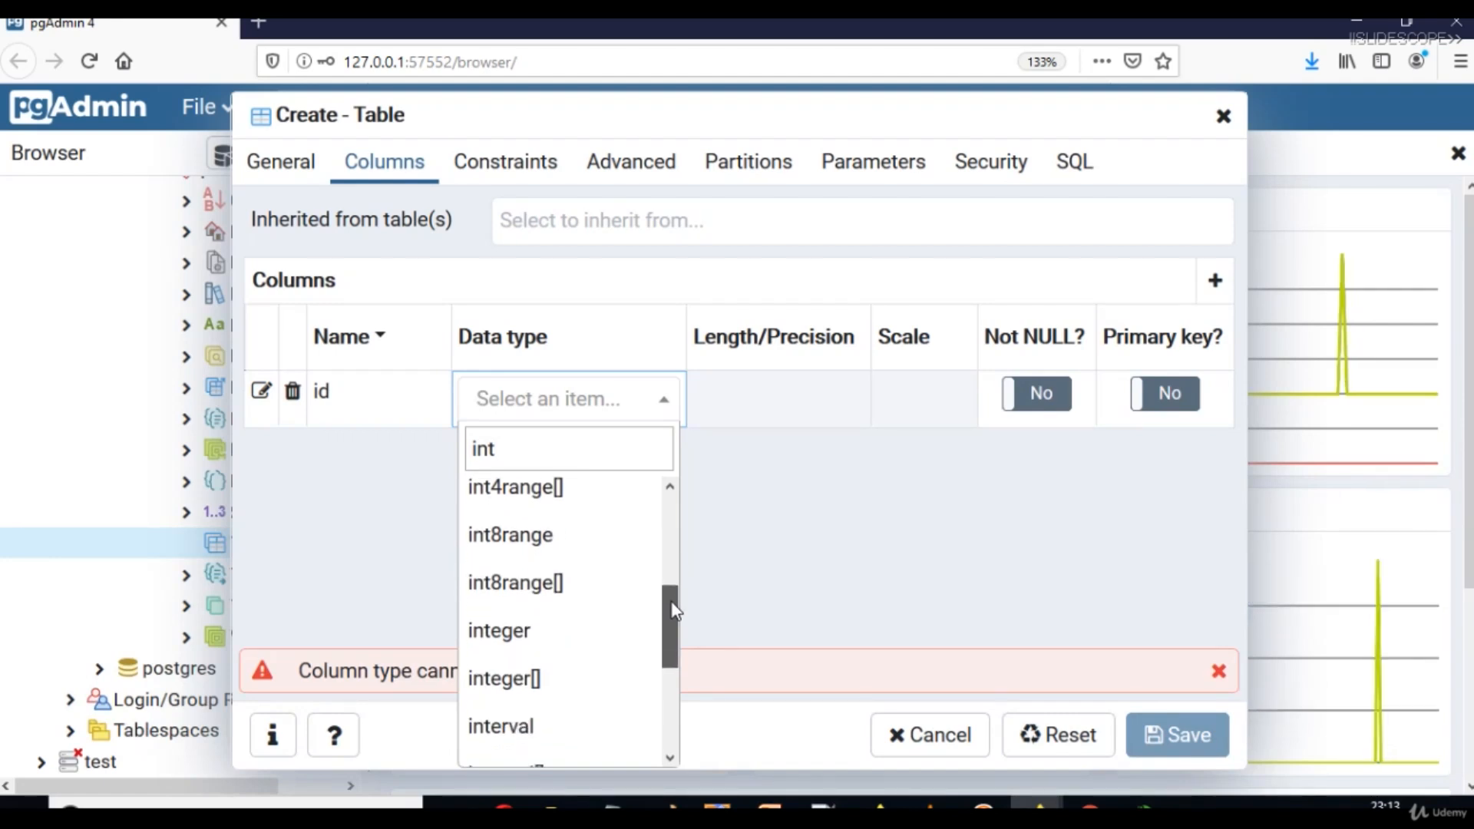
scroll(665, 560, "up", 5)
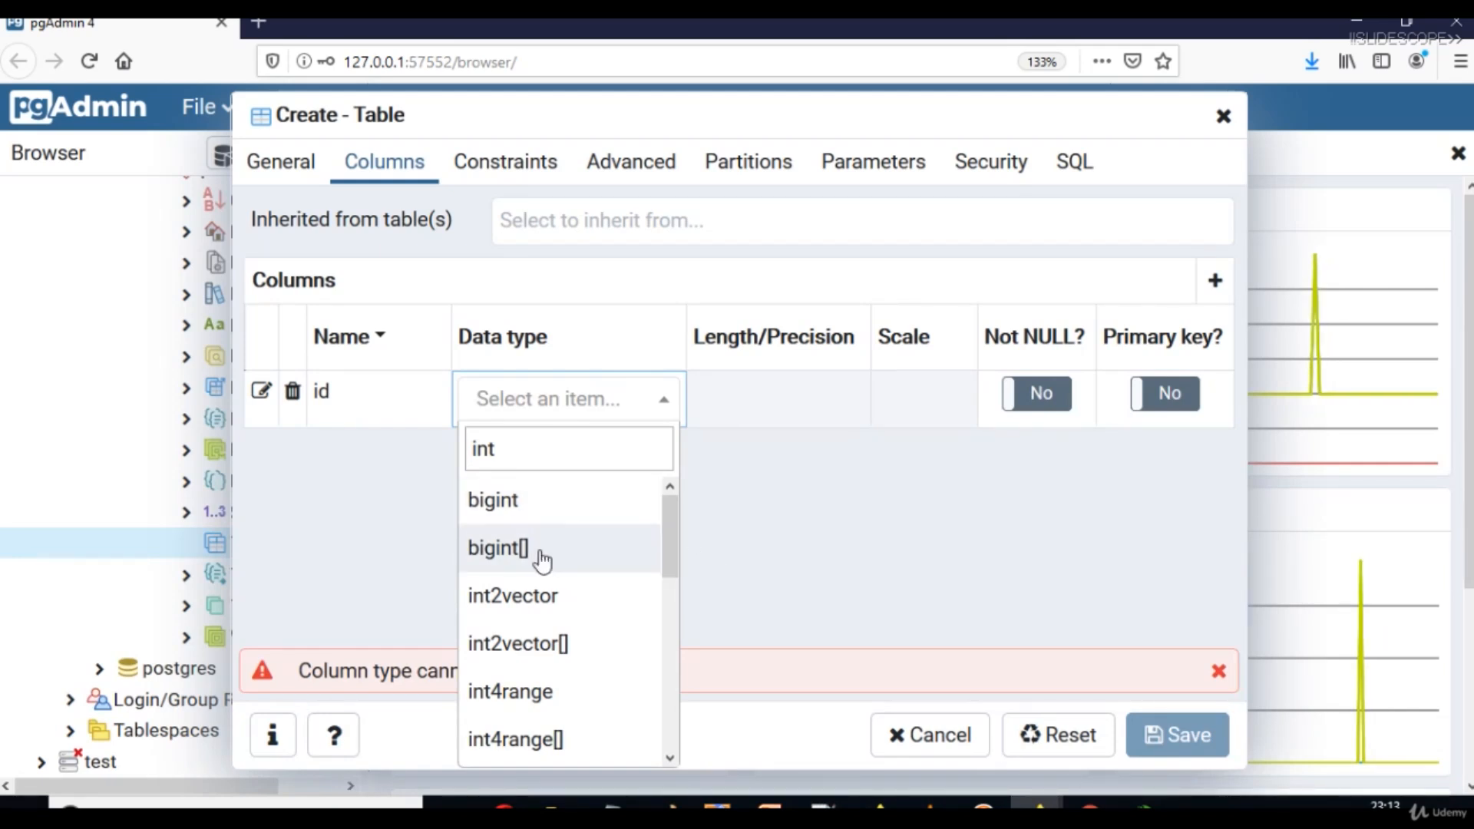
left_click_drag(669, 551, 635, 684)
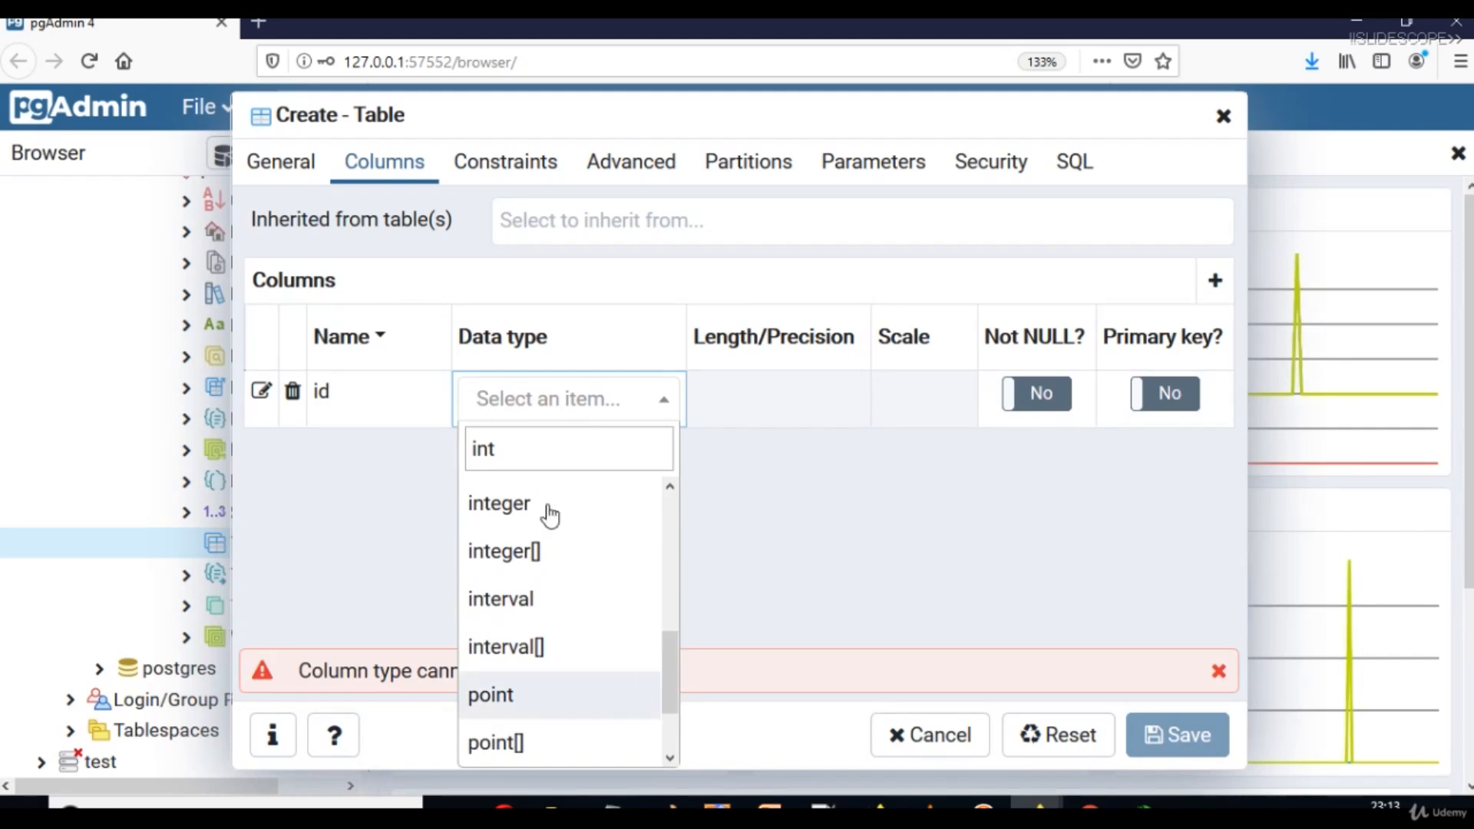
left_click(519, 503)
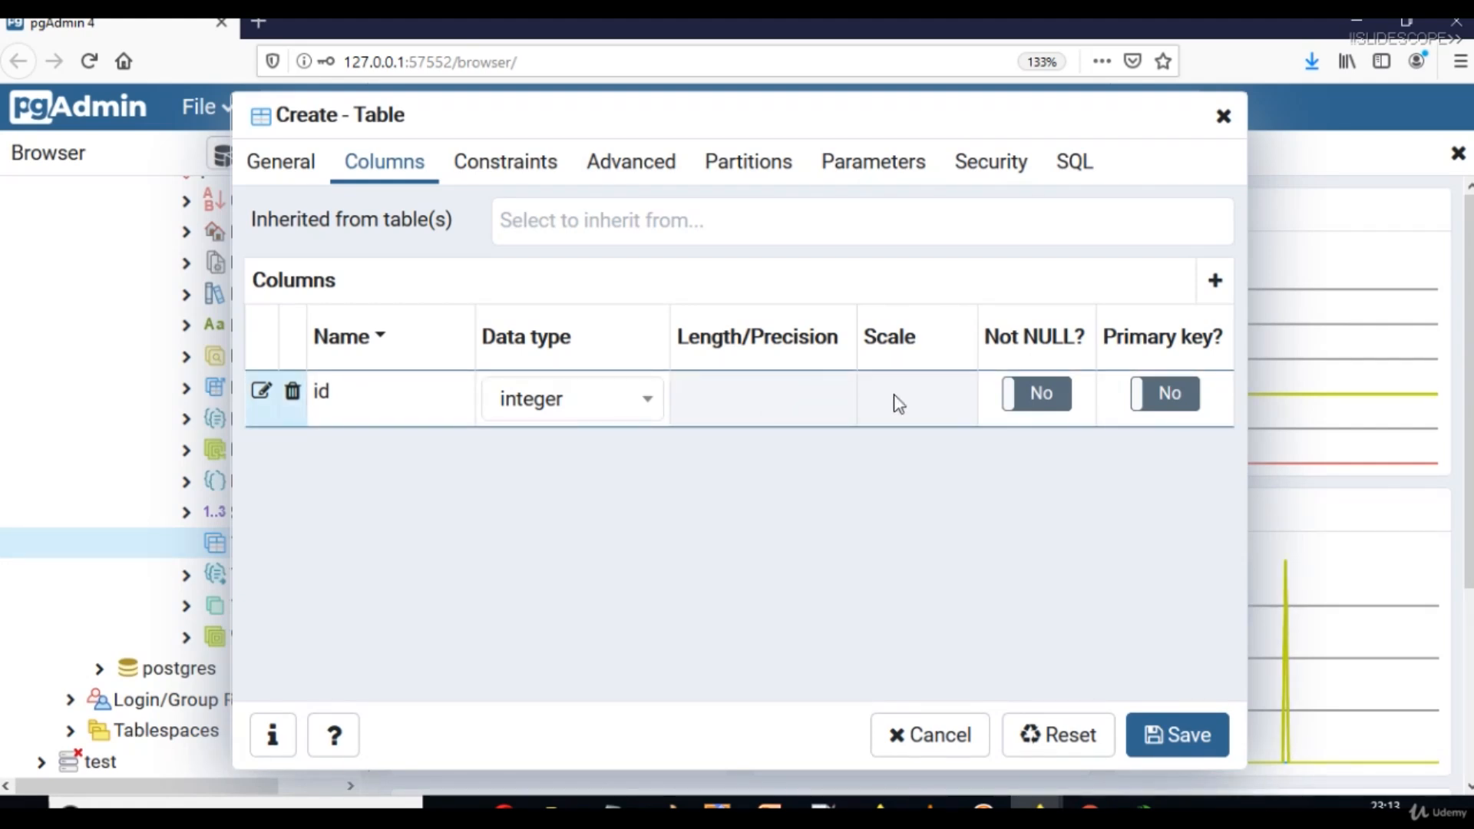
left_click(1180, 407)
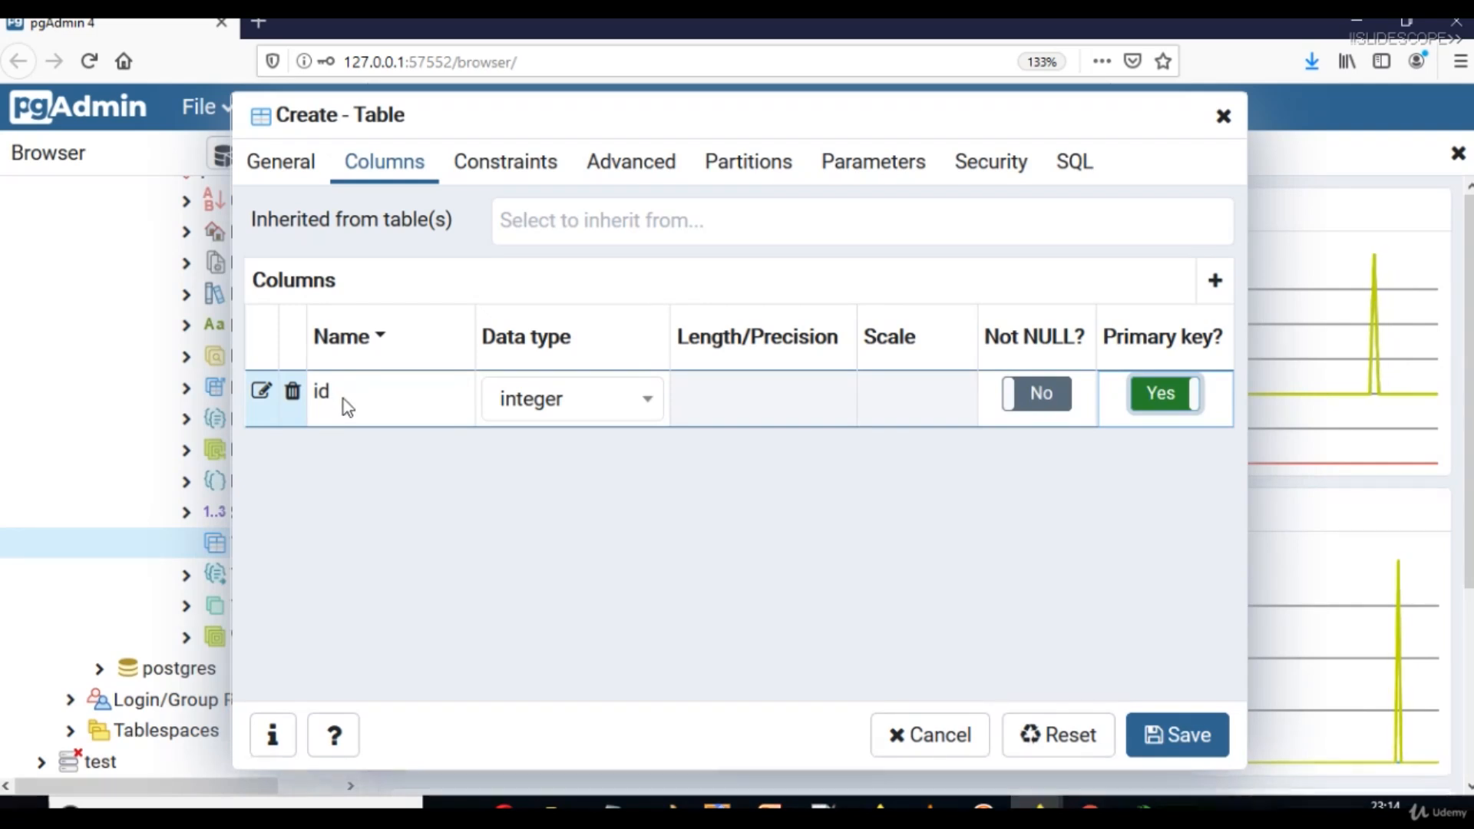
Add a second column called name with type character varying, then open its Length/Precision cell.
left_click(1227, 286)
left_click(292, 449)
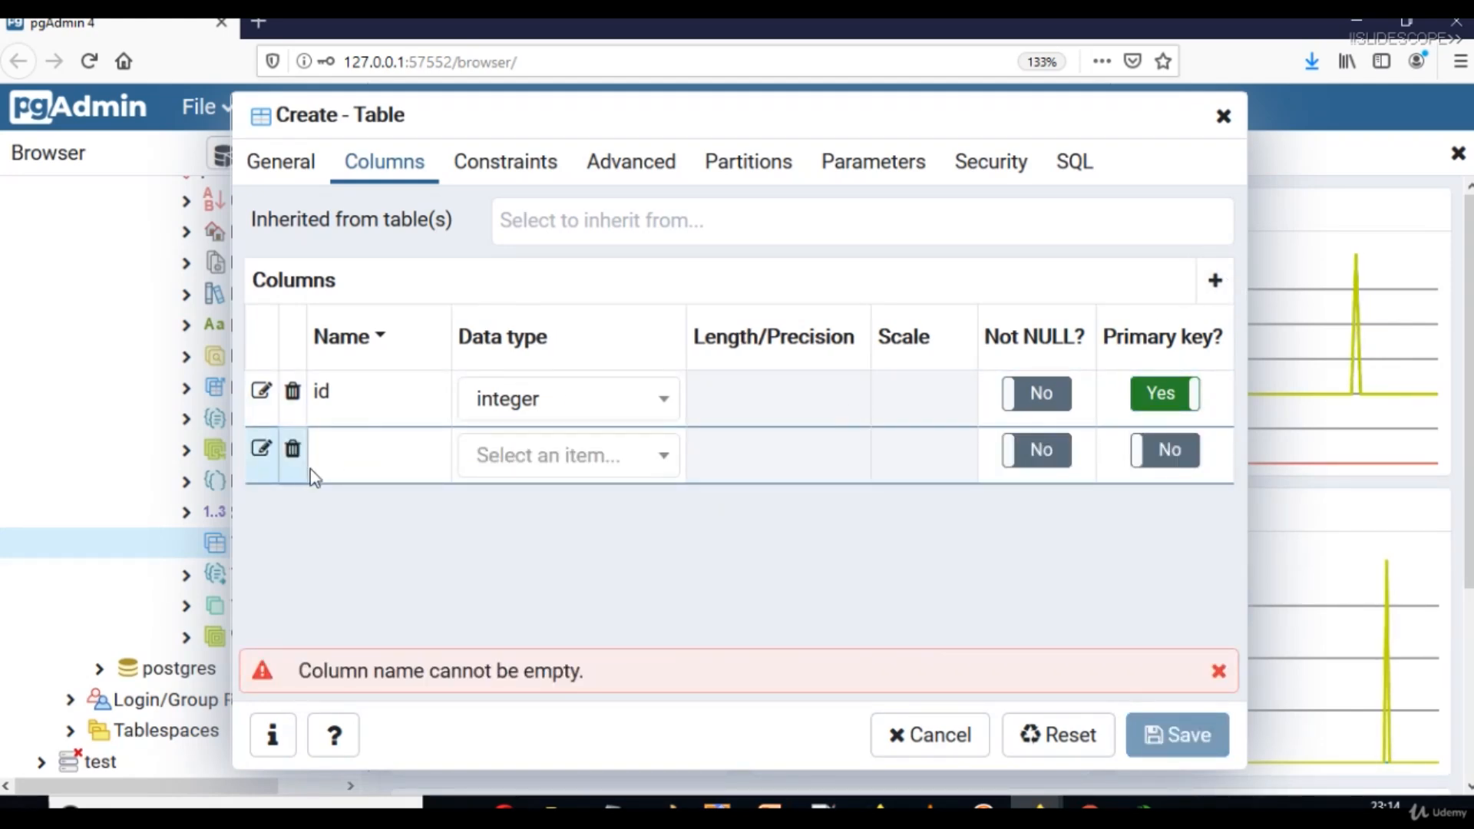
left_click(969, 352)
left_click(381, 464)
type("name")
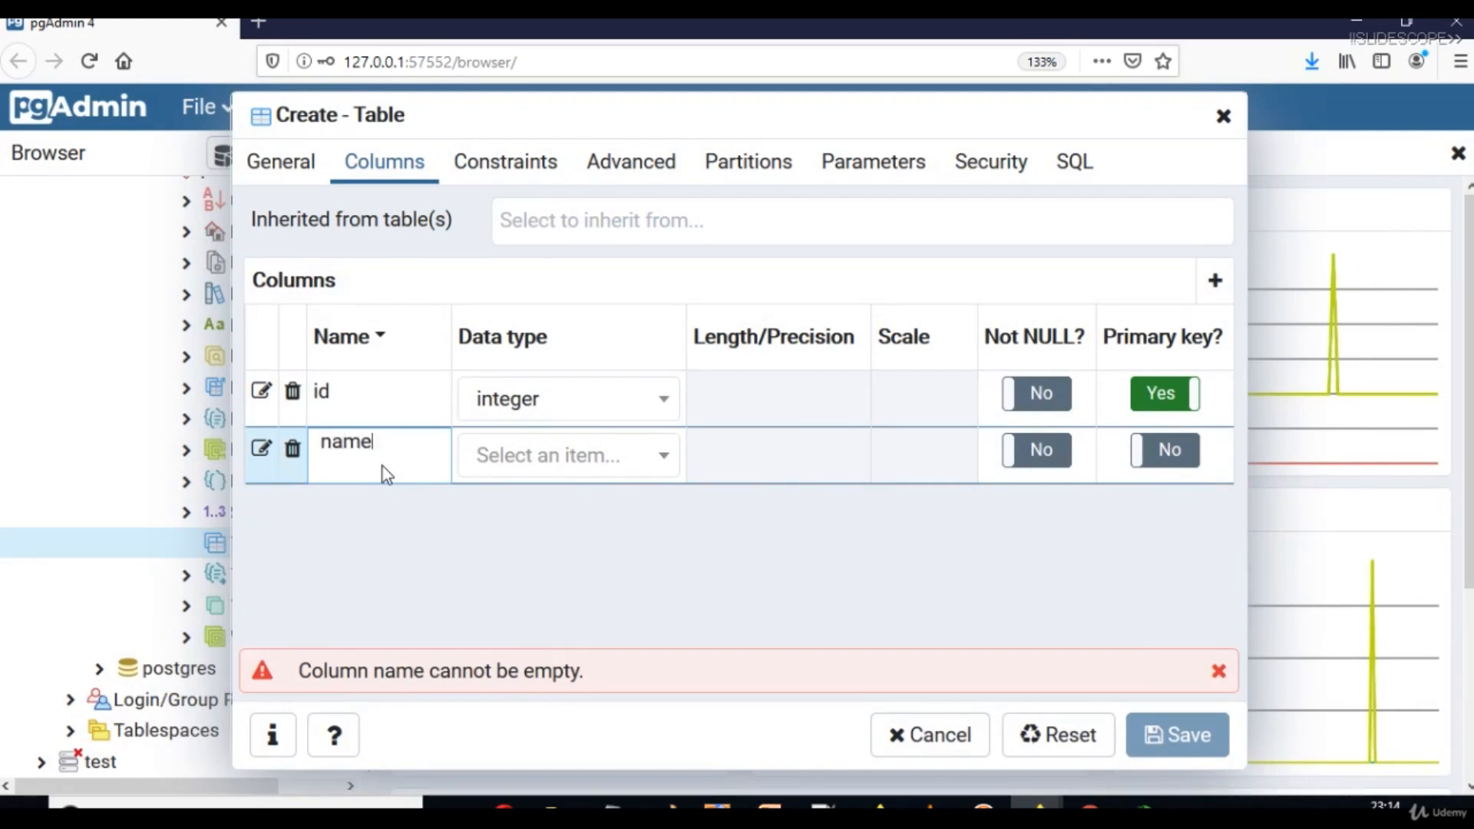
key("Tab")
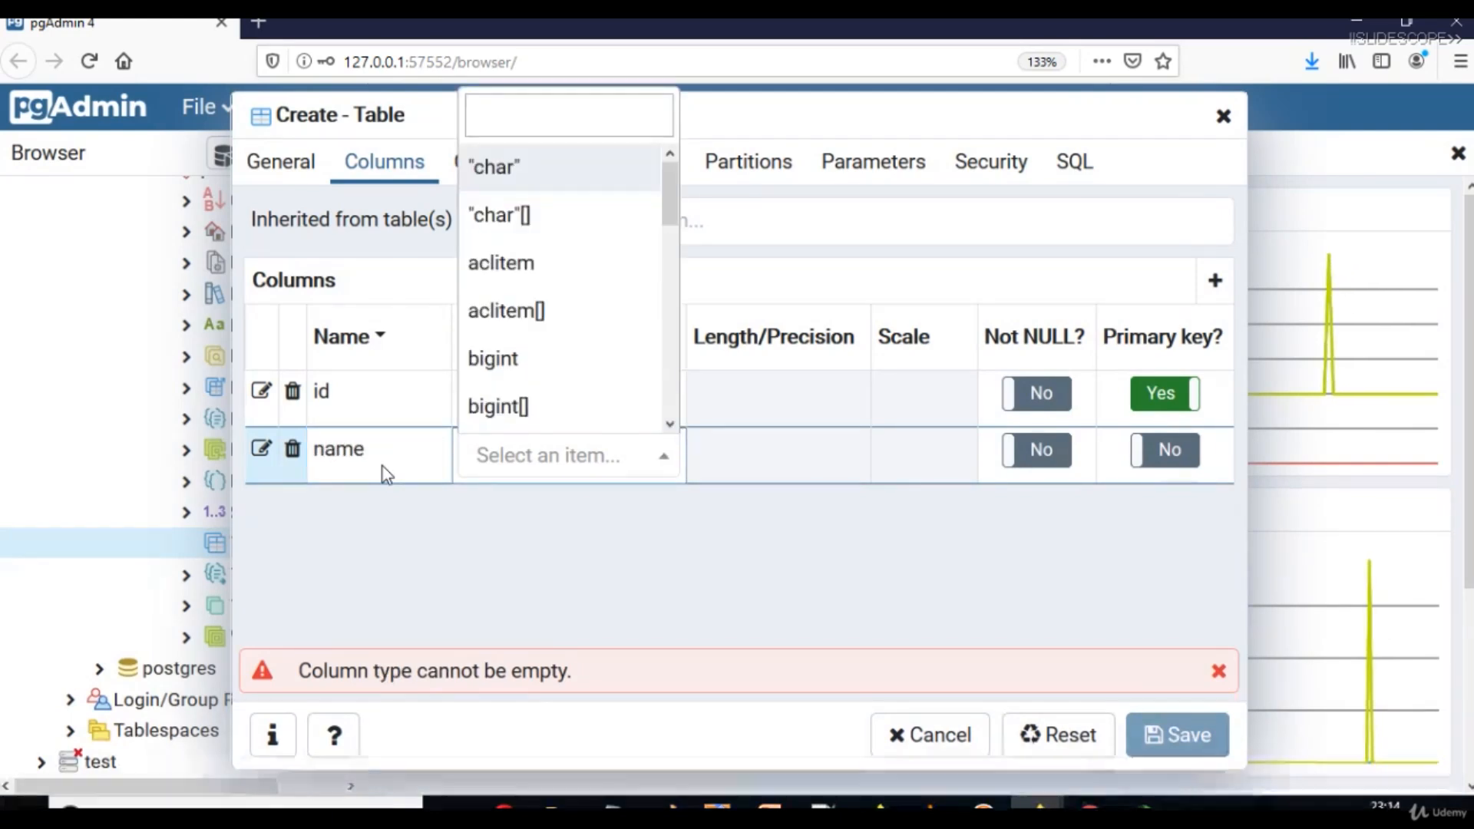
type("varc")
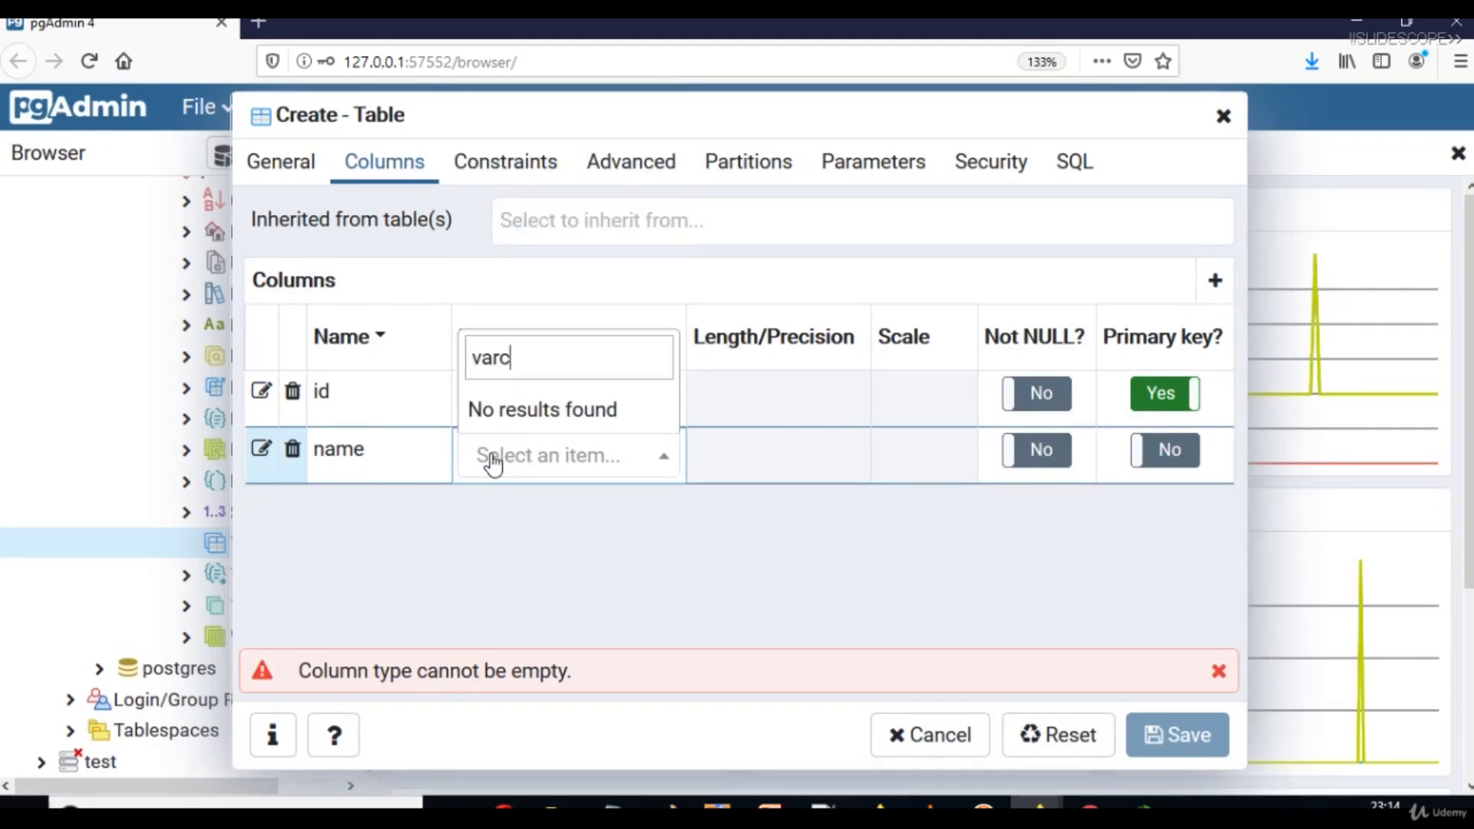
key("BackSpace")
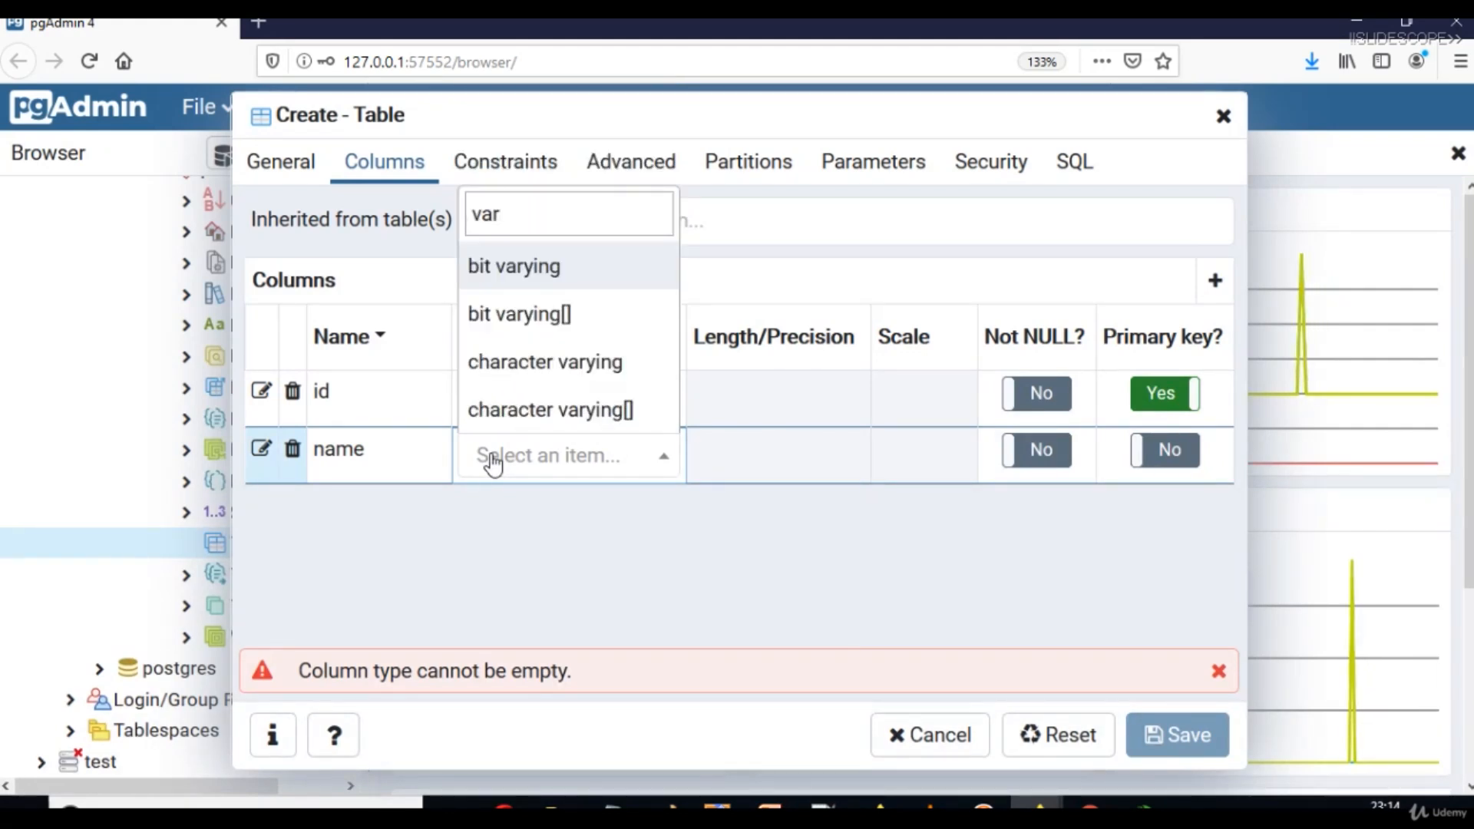
left_click(600, 368)
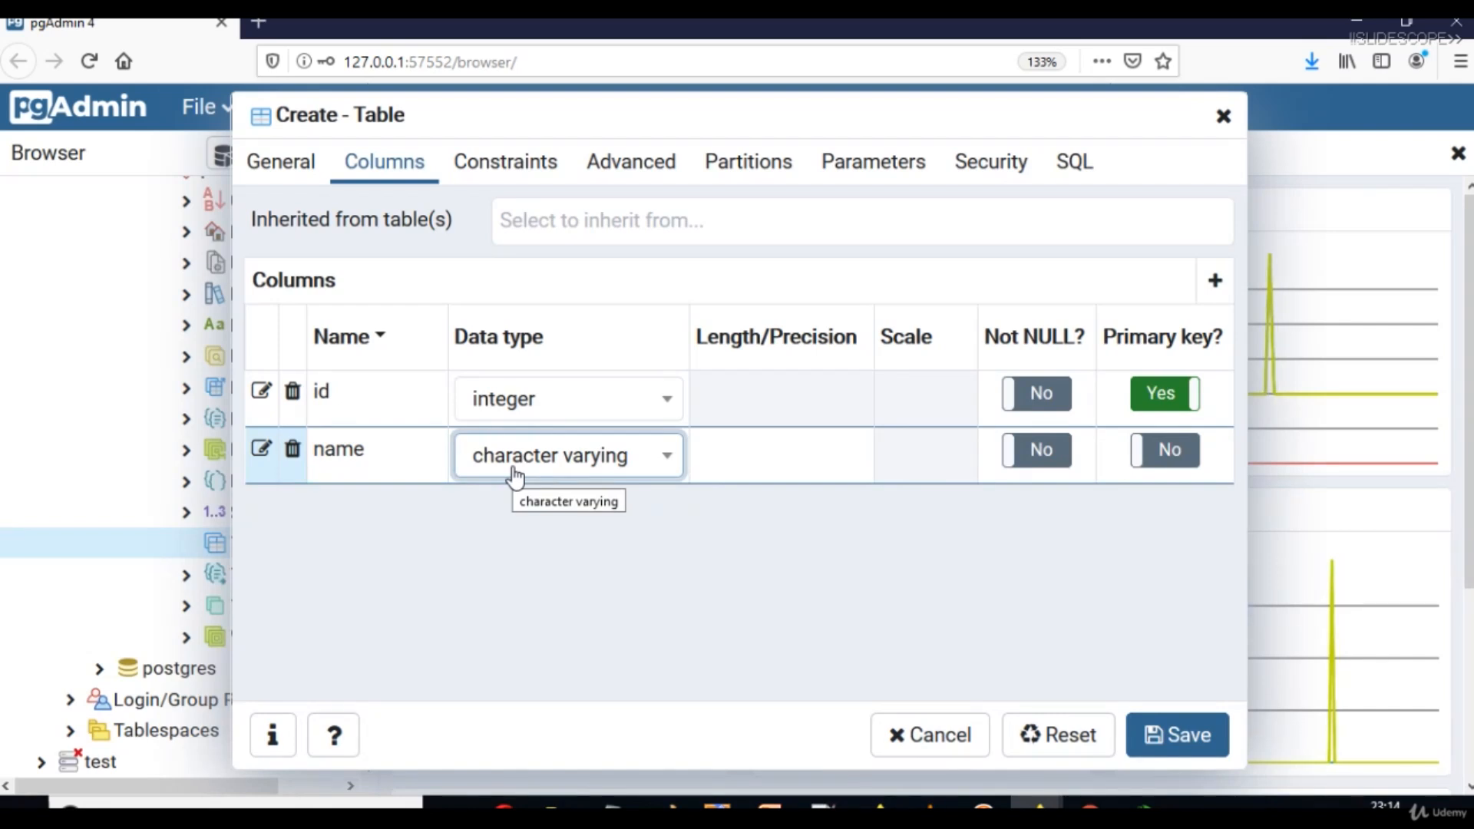
left_click(787, 472)
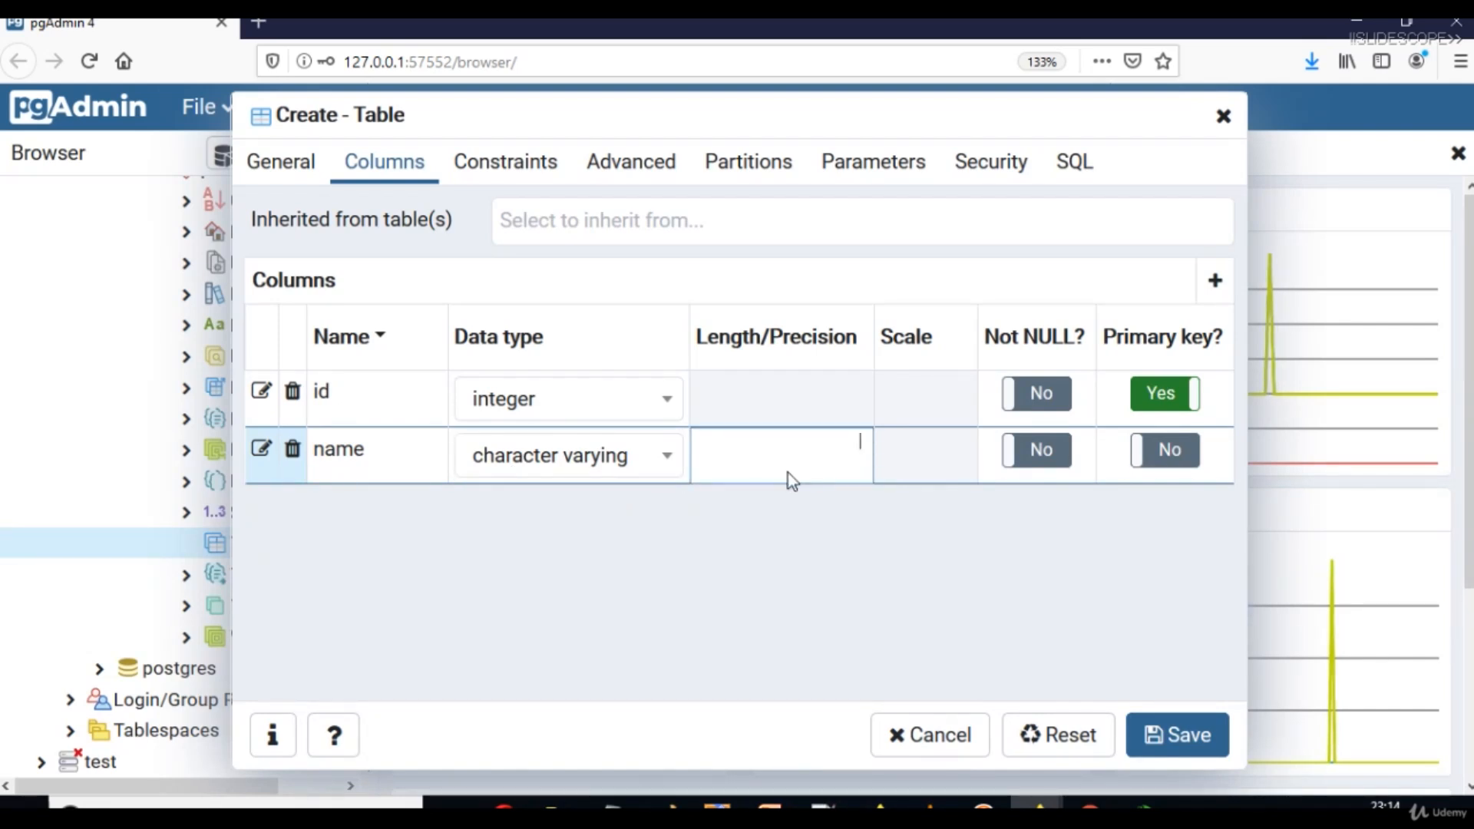
left_click(902, 459)
left_click(863, 444)
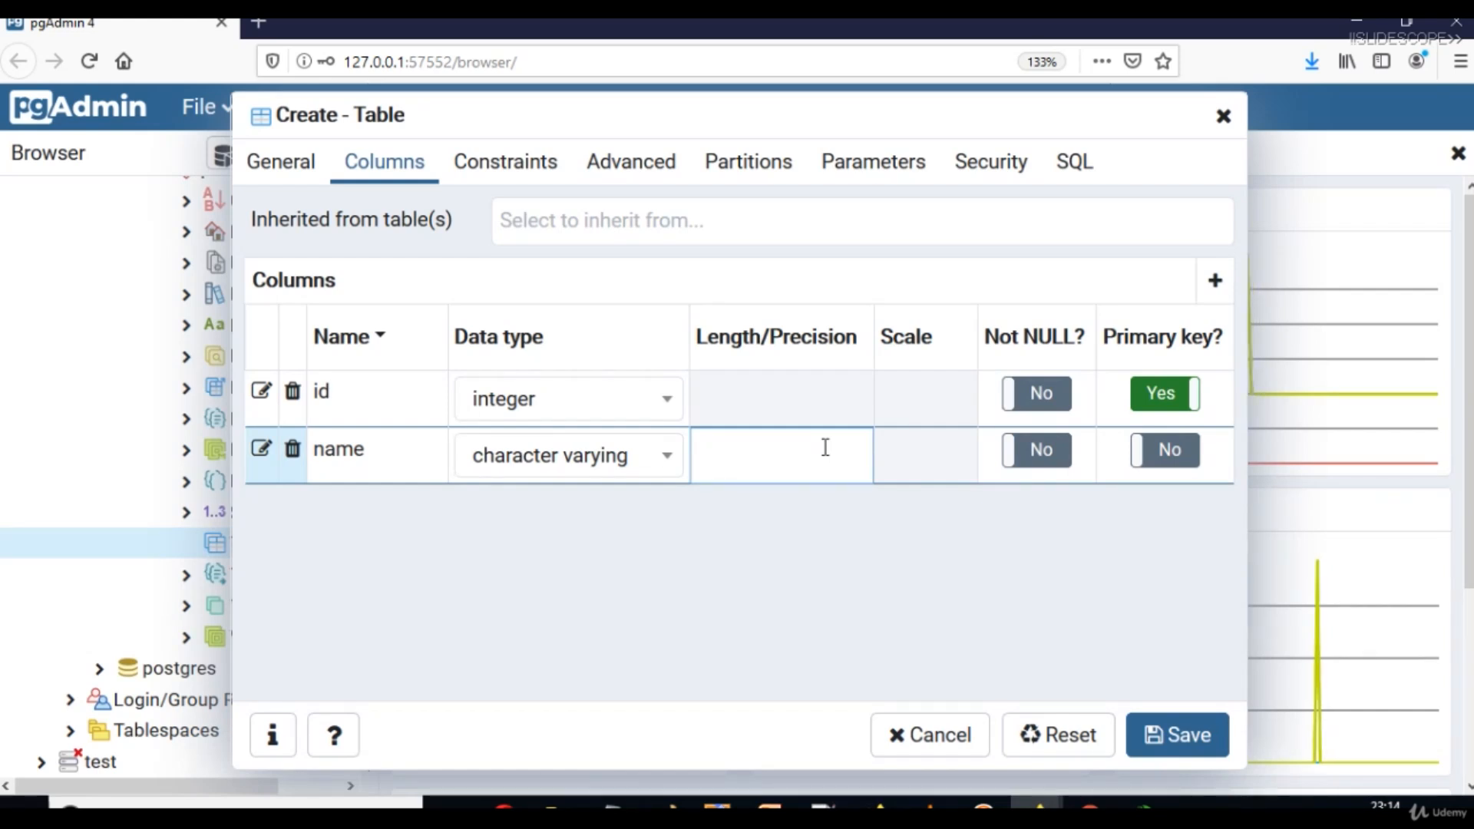
Launch a blank Notepad window from the Run prompt.
key("super+r")
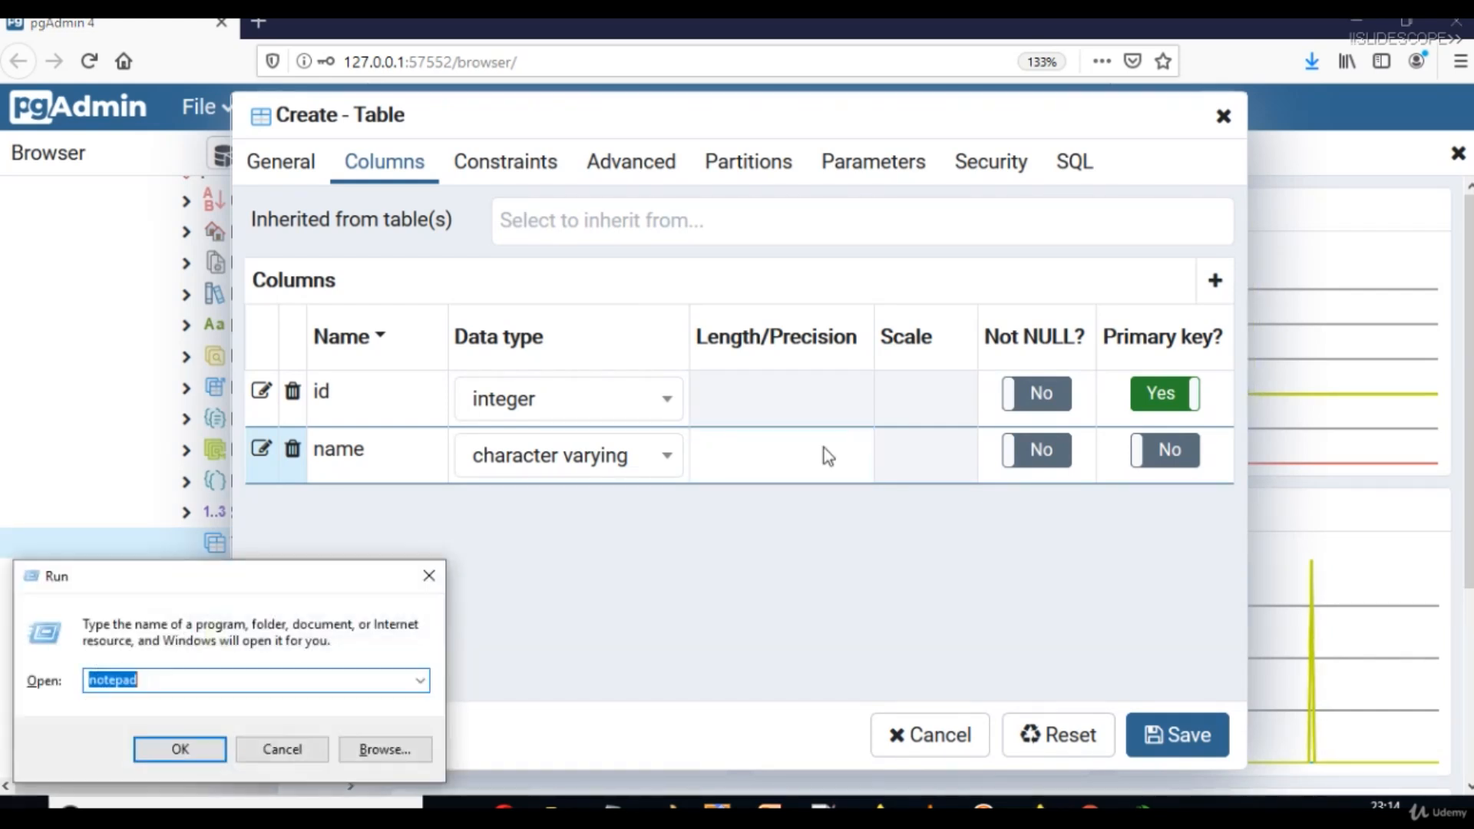
type("n")
key("Down")
key("Down")
key("Down")
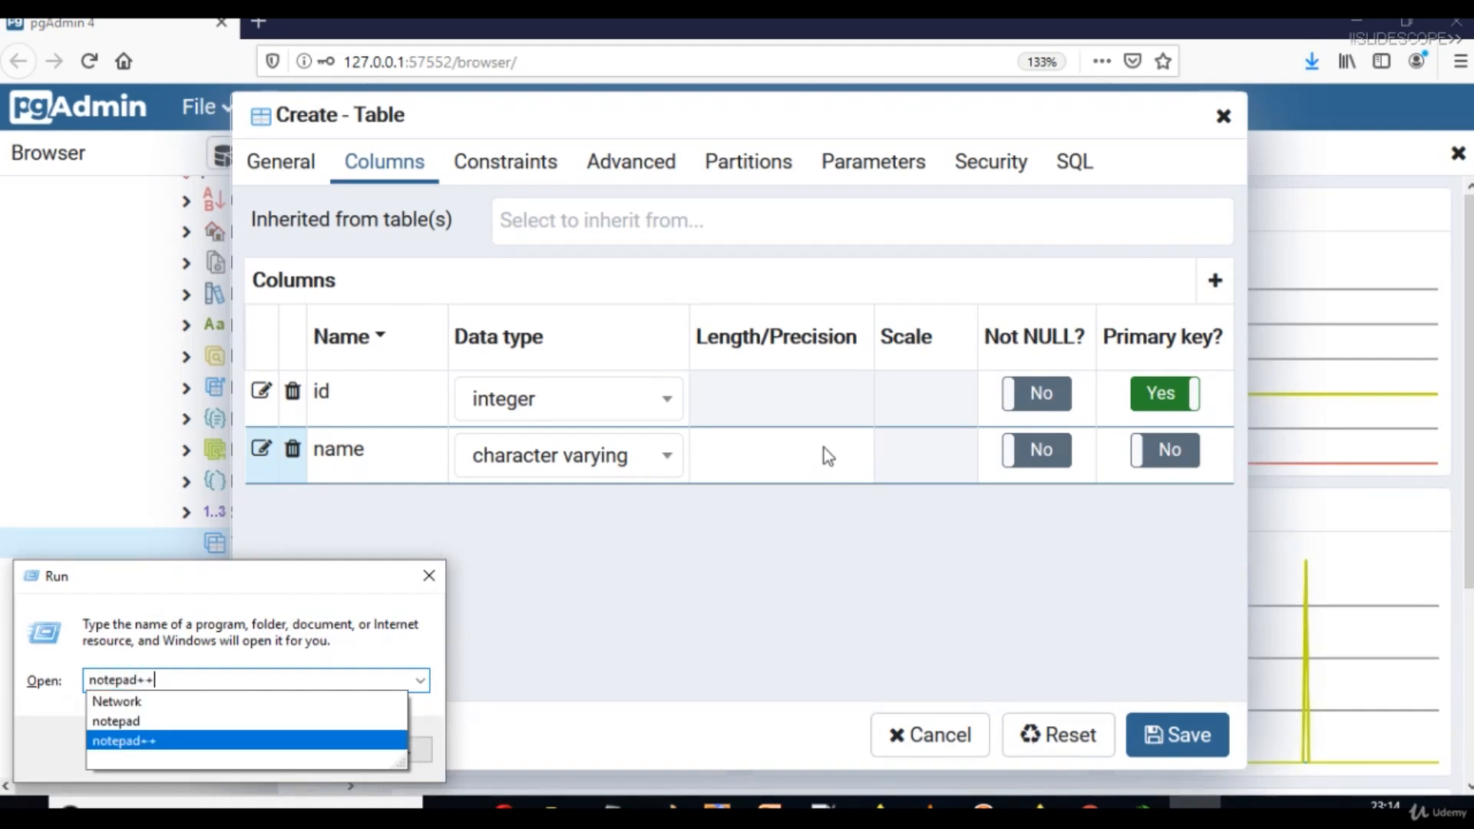
key("Up")
key("Up")
key("Down")
key("Return")
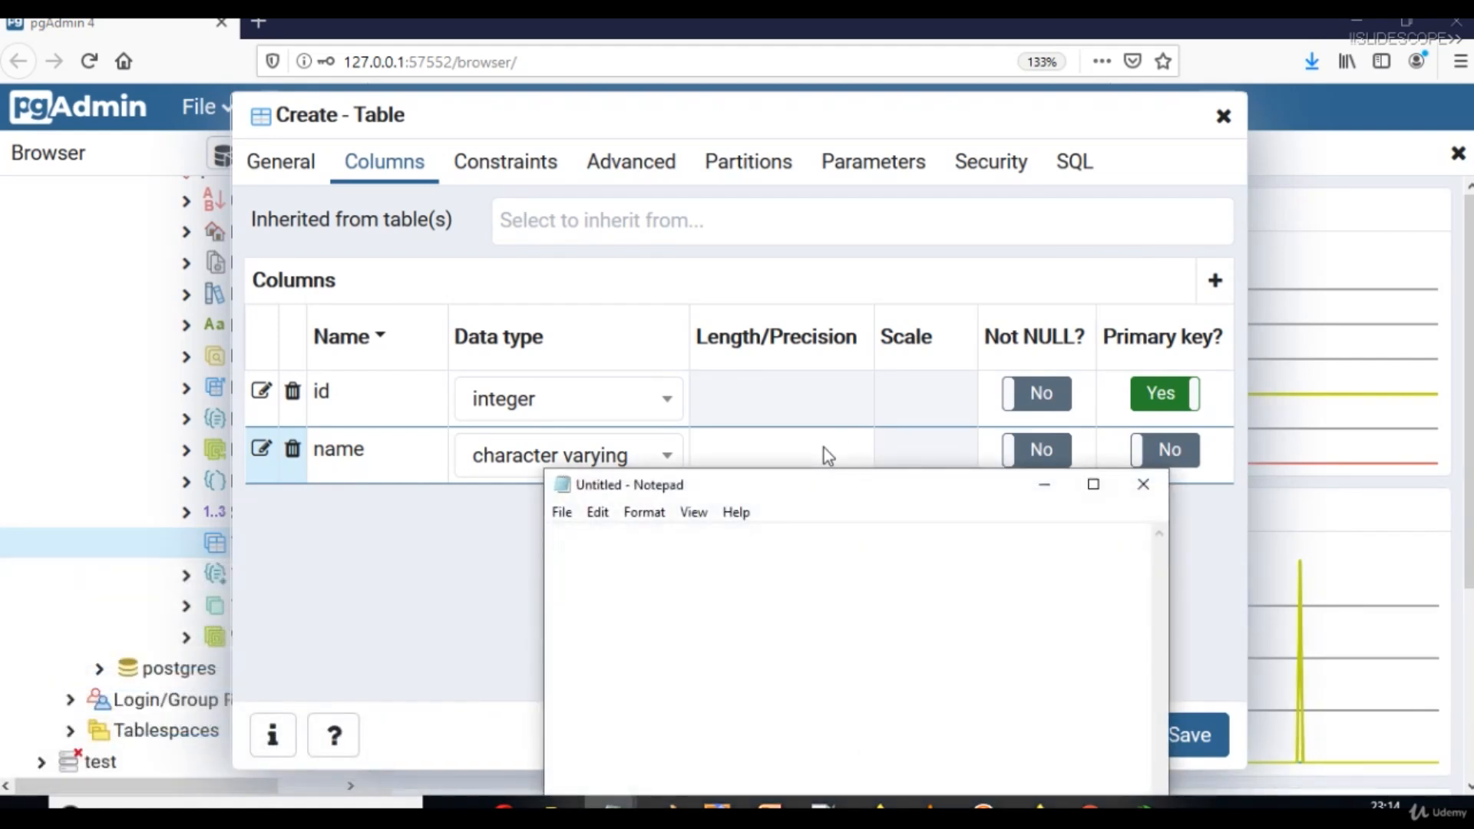
Write sample names 'ABC Hotel' and 'ABCDC ASD ASD Hotel', select them, then minimize Notepad.
type("ABC ")
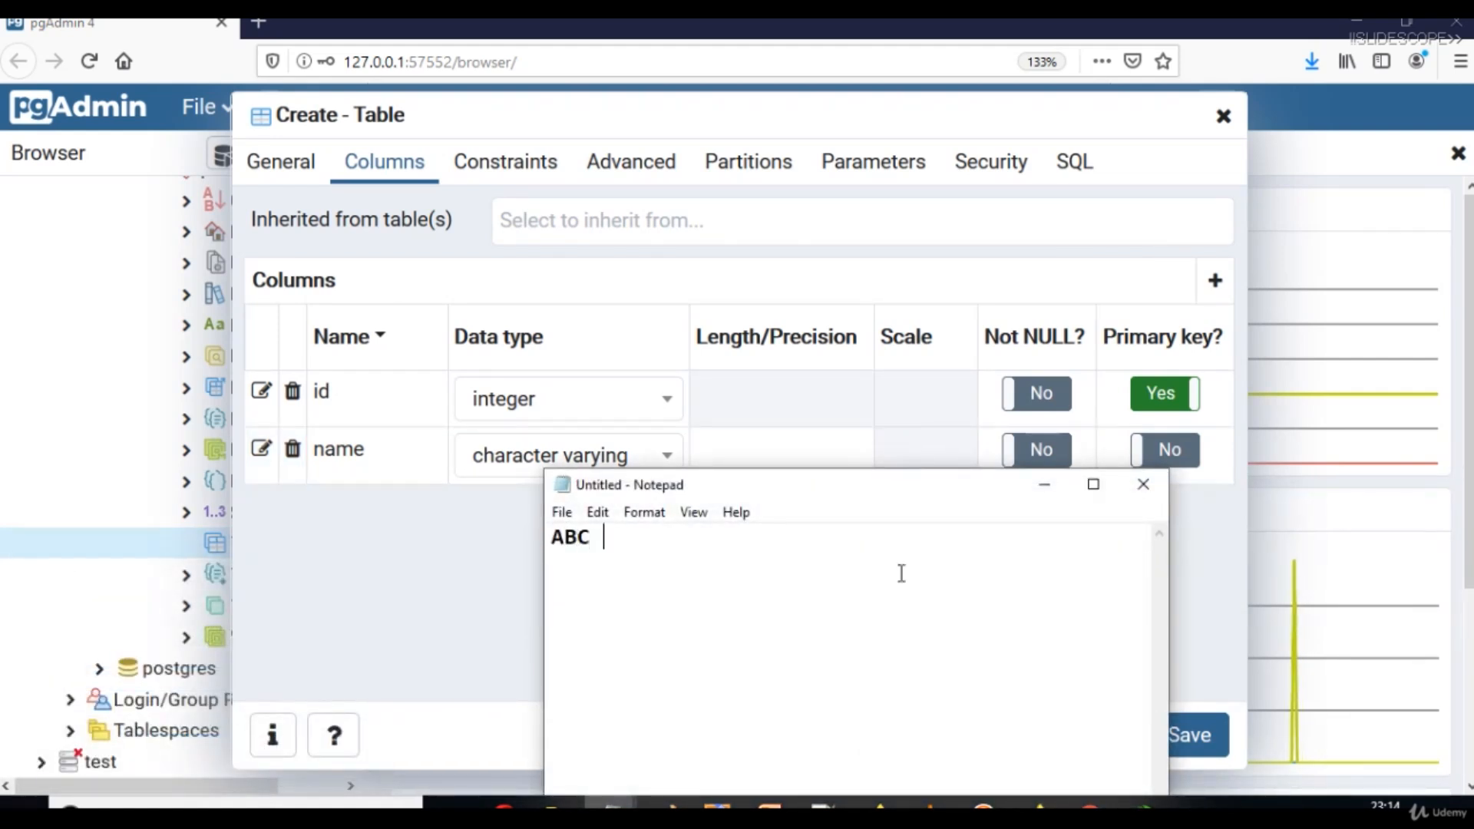
type("Hotel")
key("Return")
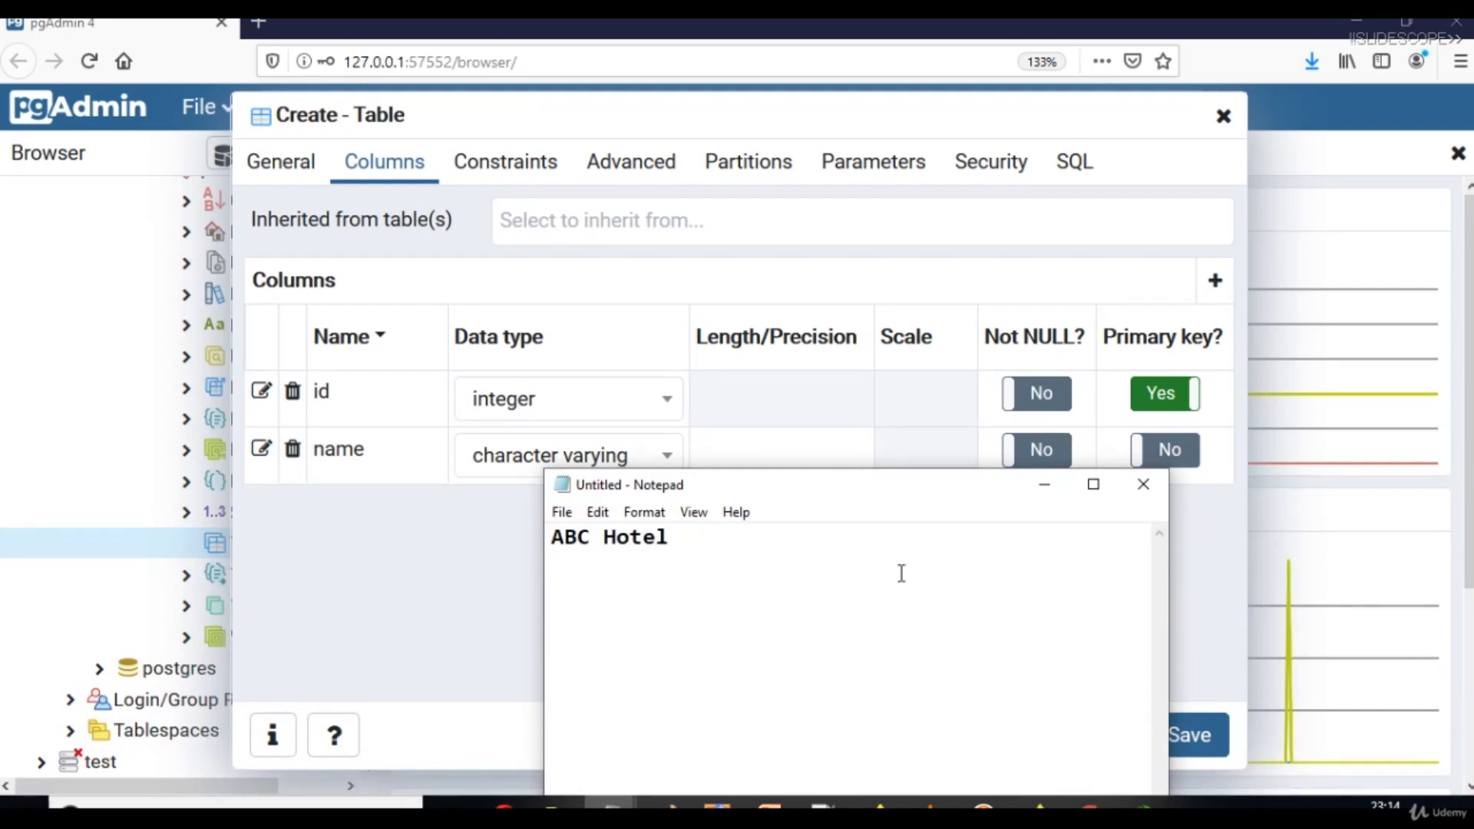
type("AB")
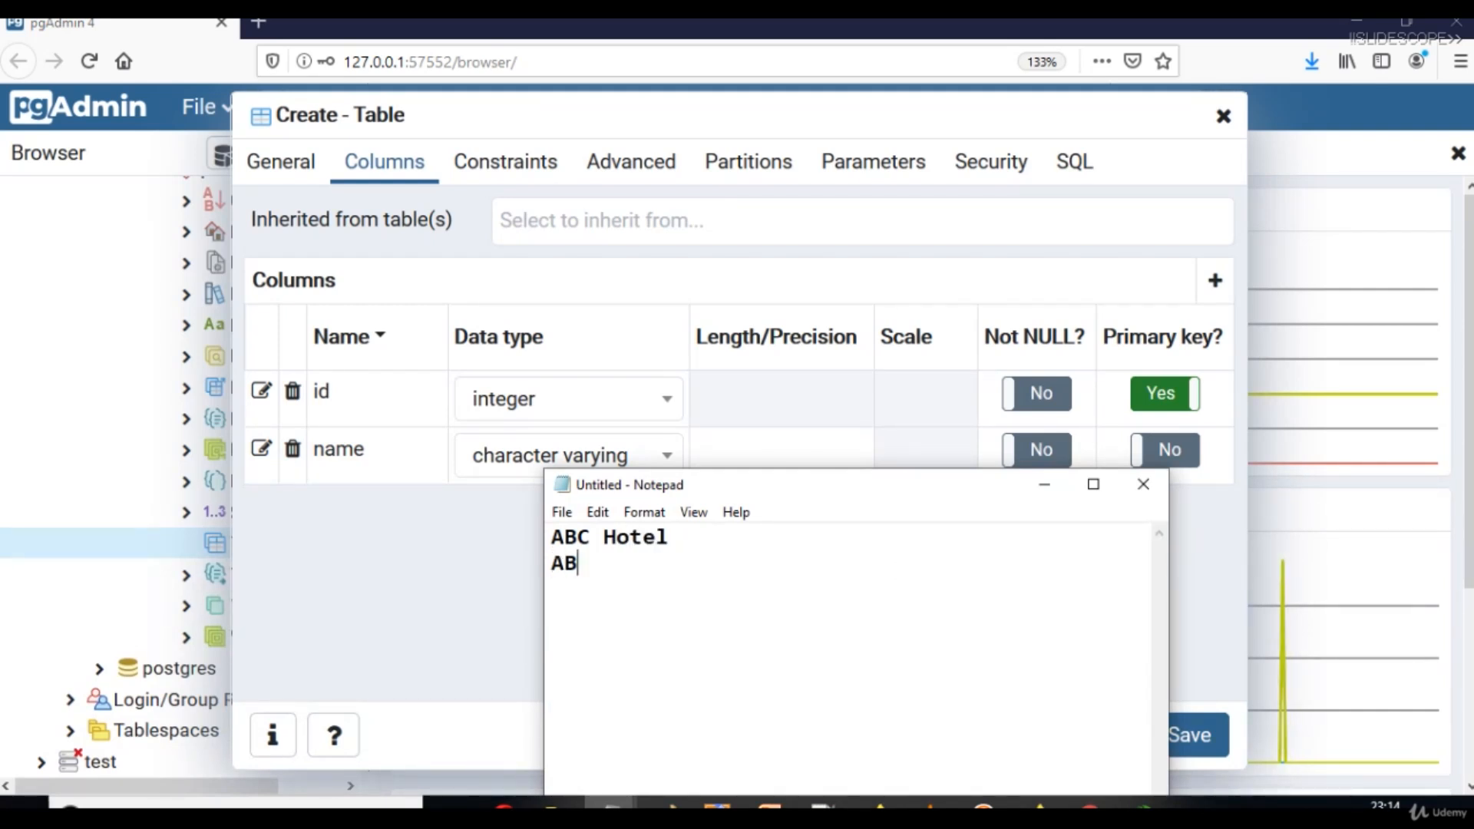
type("C IXO")
key("BackSpace")
key("BackSpace")
key("BackSpace")
key("BackSpace")
type("DC ASD ASD ")
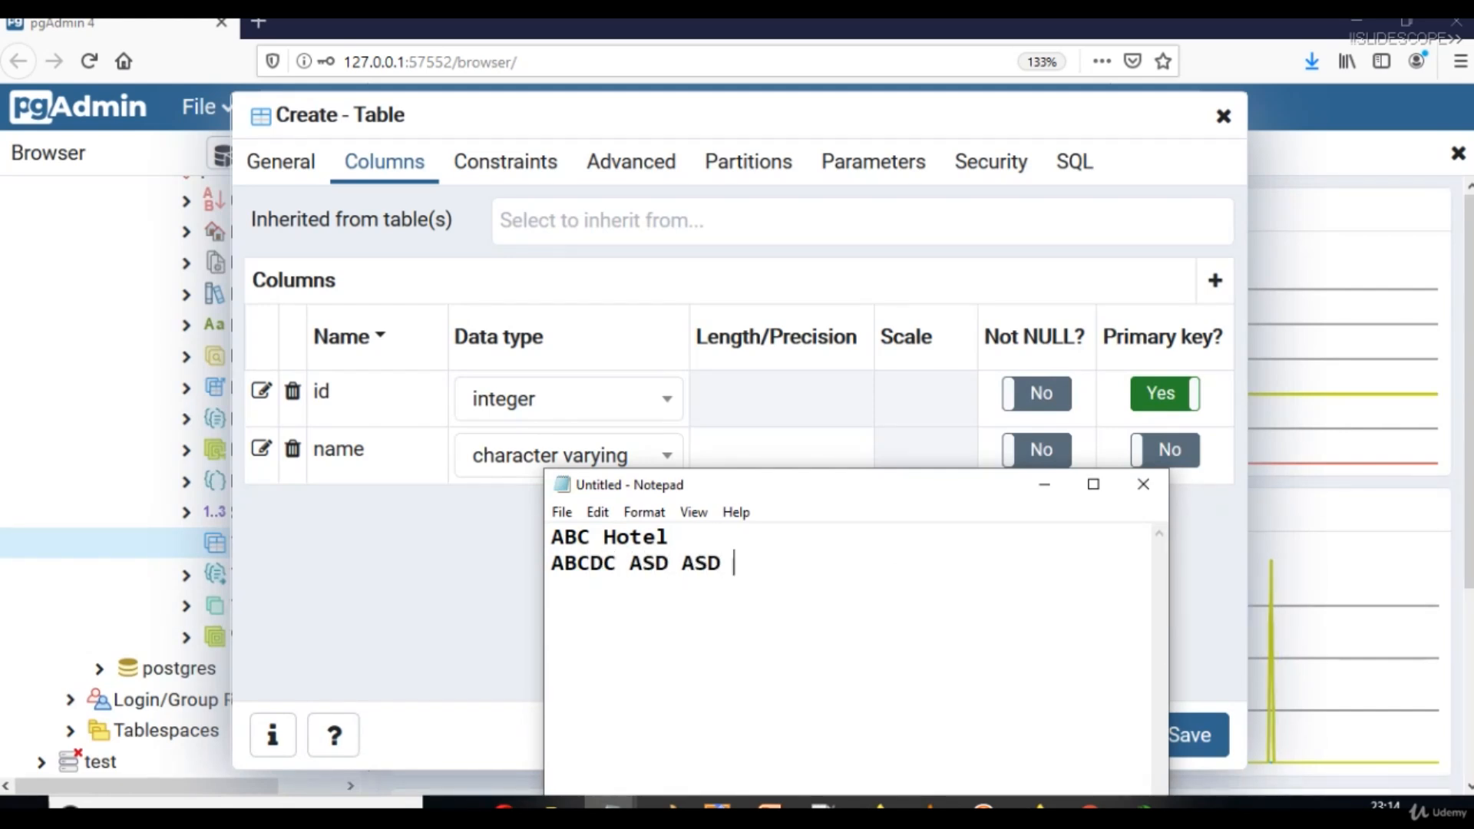
type("Hotel")
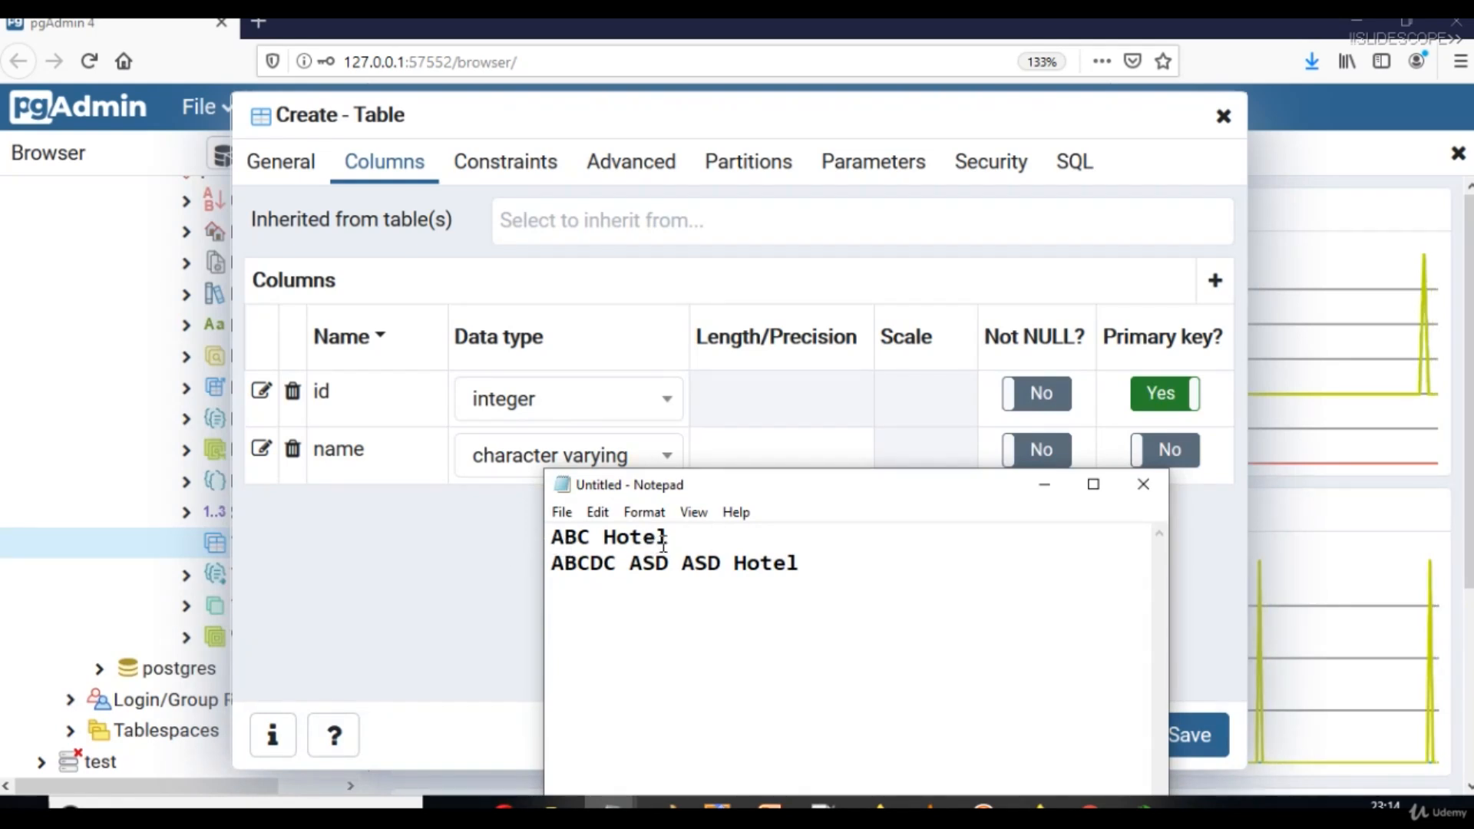
double_click(595, 536)
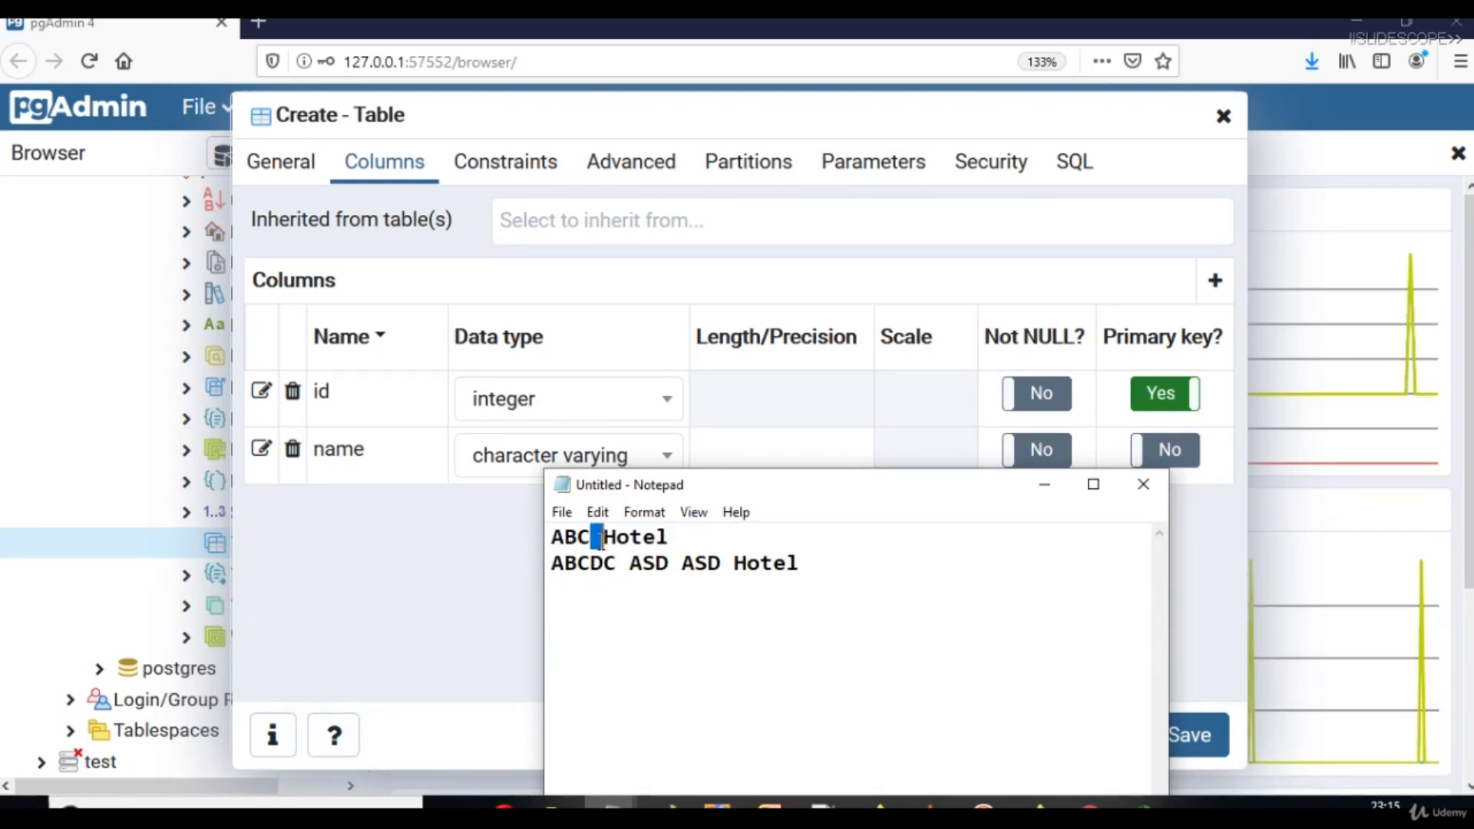
left_click(674, 537)
key("shift+Left")
key("shift+Left")
key("shift+Left")
key("shift+Left")
key("shift+Left")
key("shift+Left")
key("shift+Left")
key("shift+Left")
key("shift+Left")
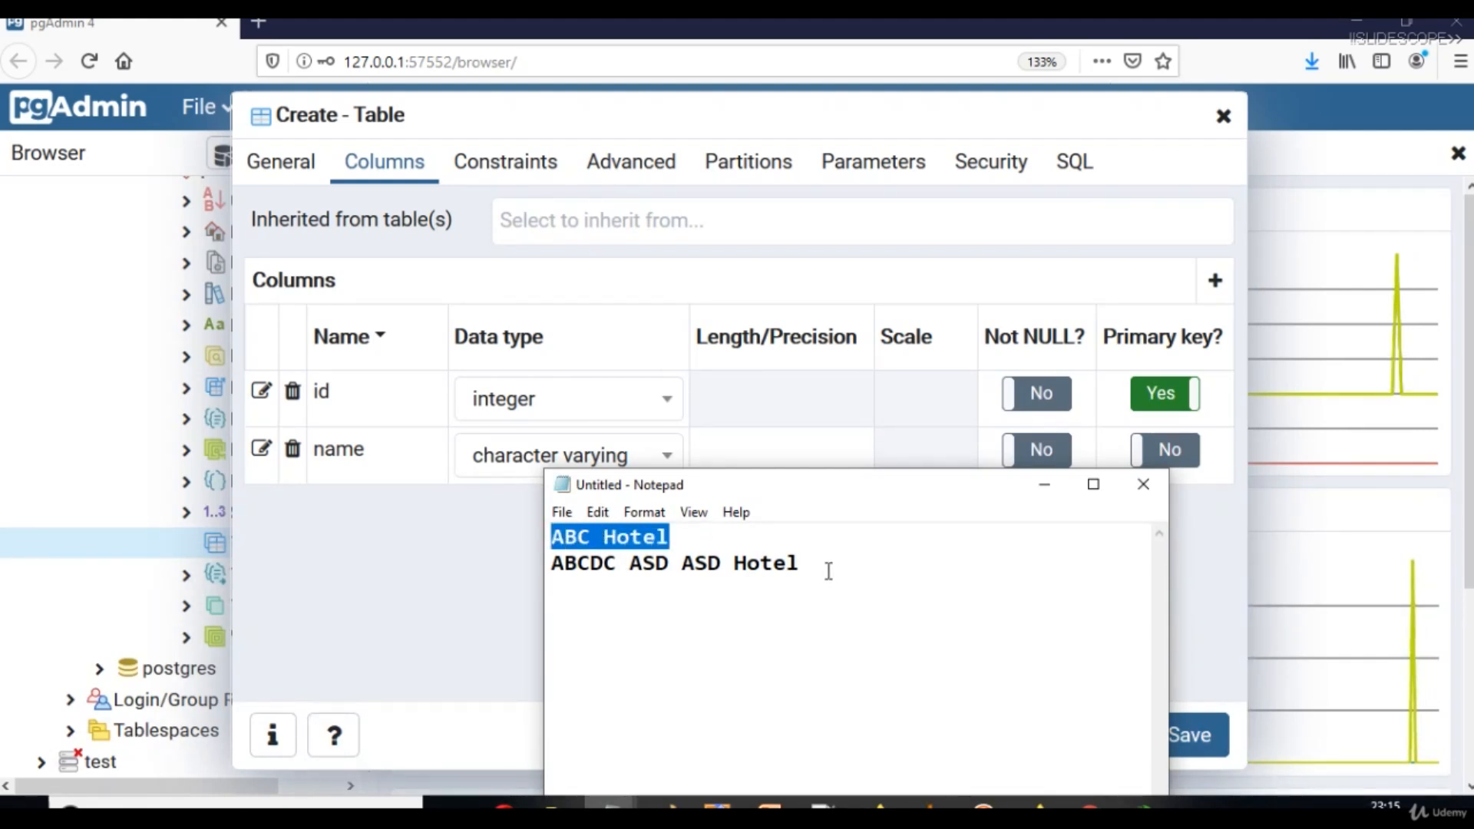
left_click_drag(829, 570, 552, 592)
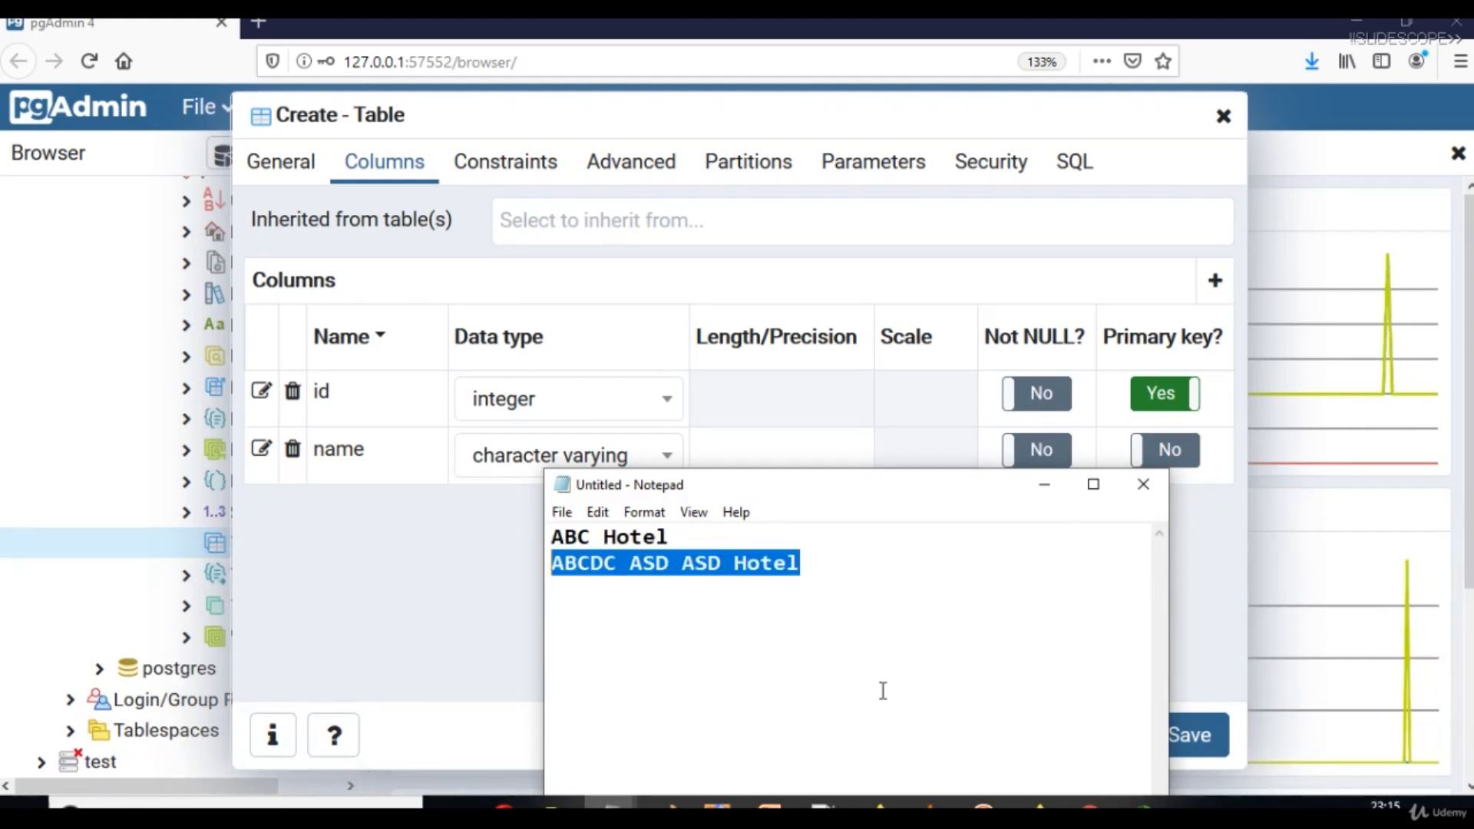
left_click(1044, 485)
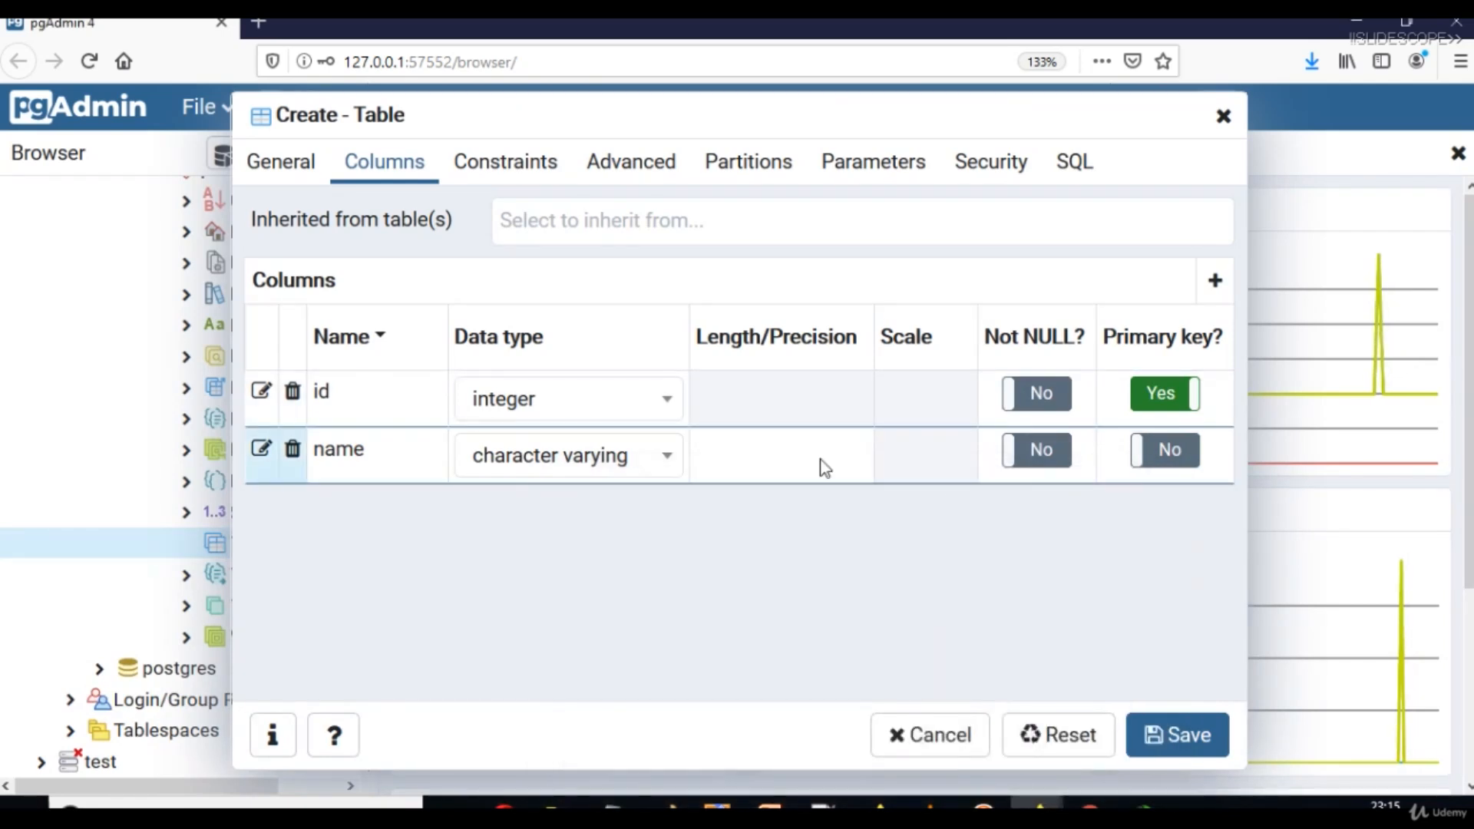
Give the name column a length of 100.
left_click(799, 461)
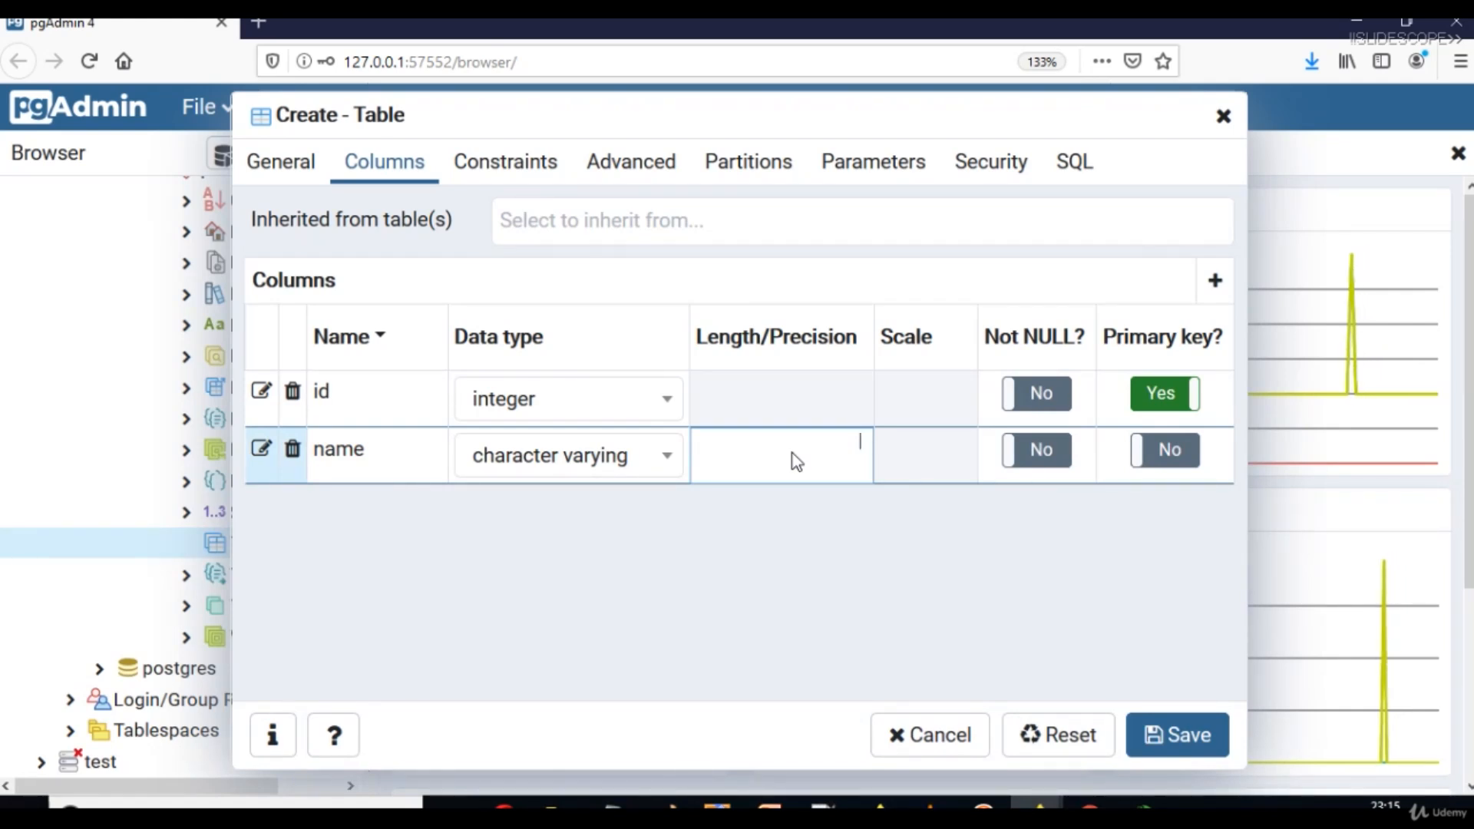
type("100")
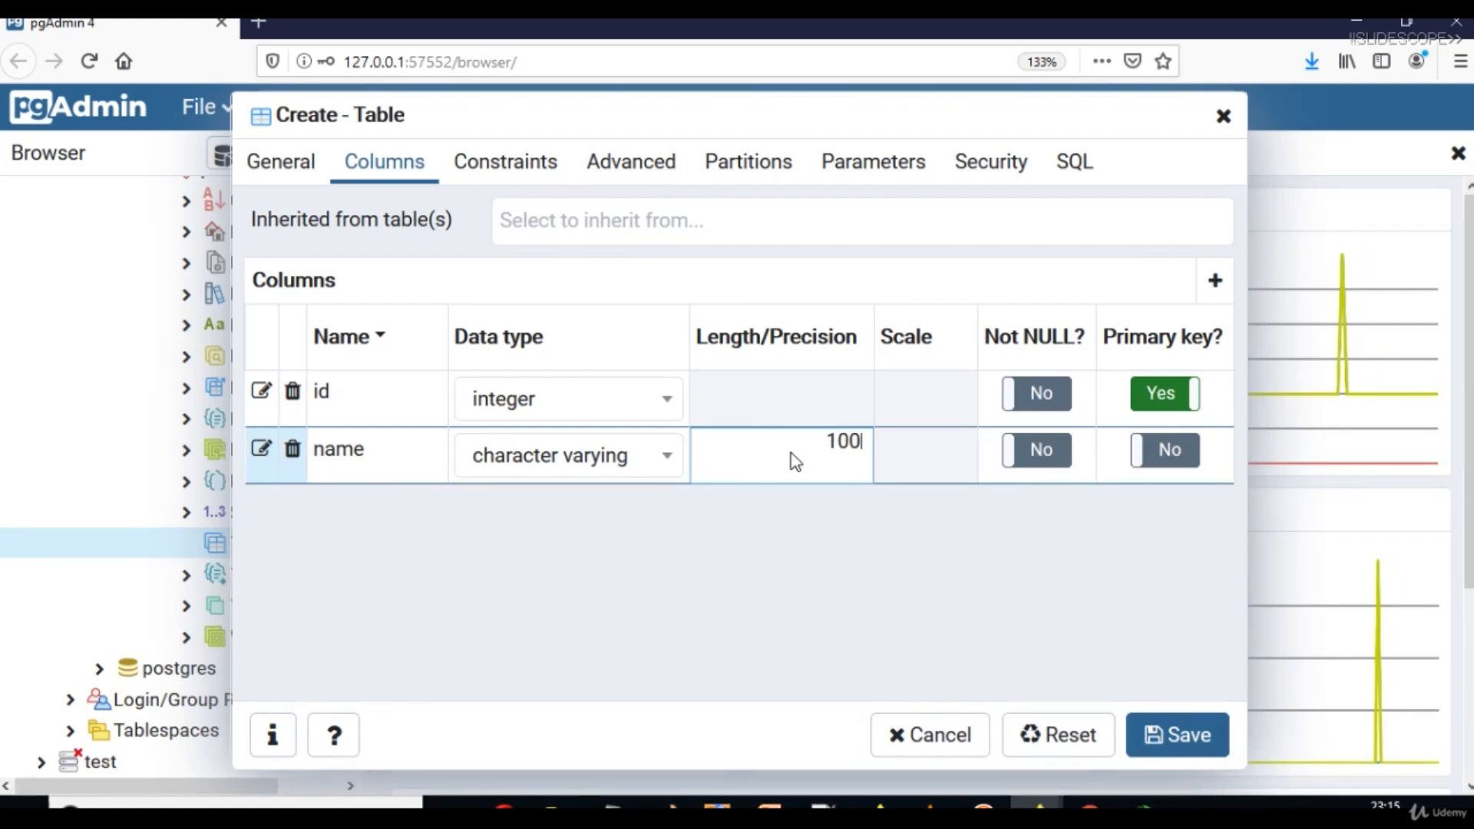
left_click(865, 533)
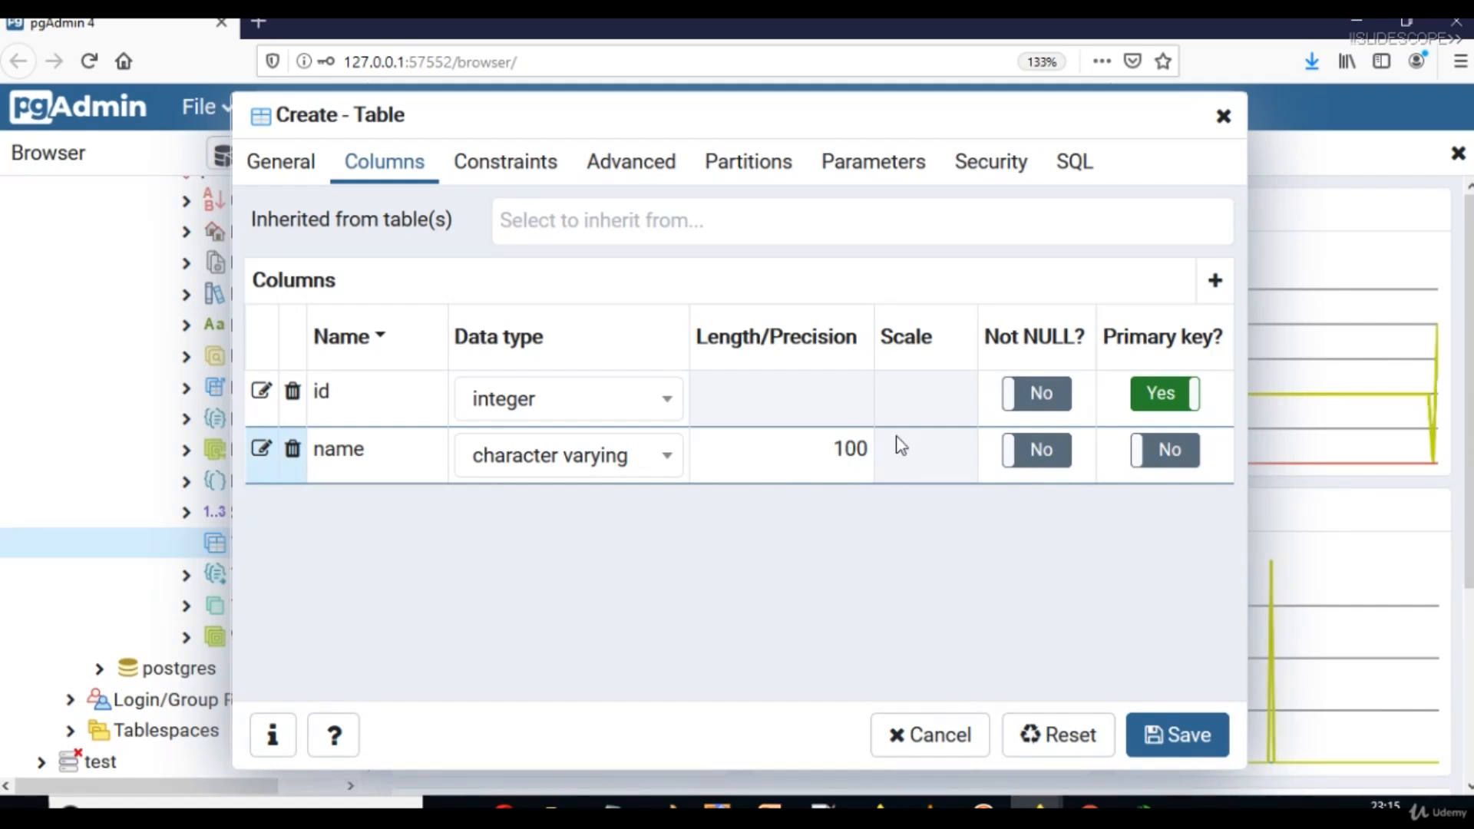
left_click(875, 638)
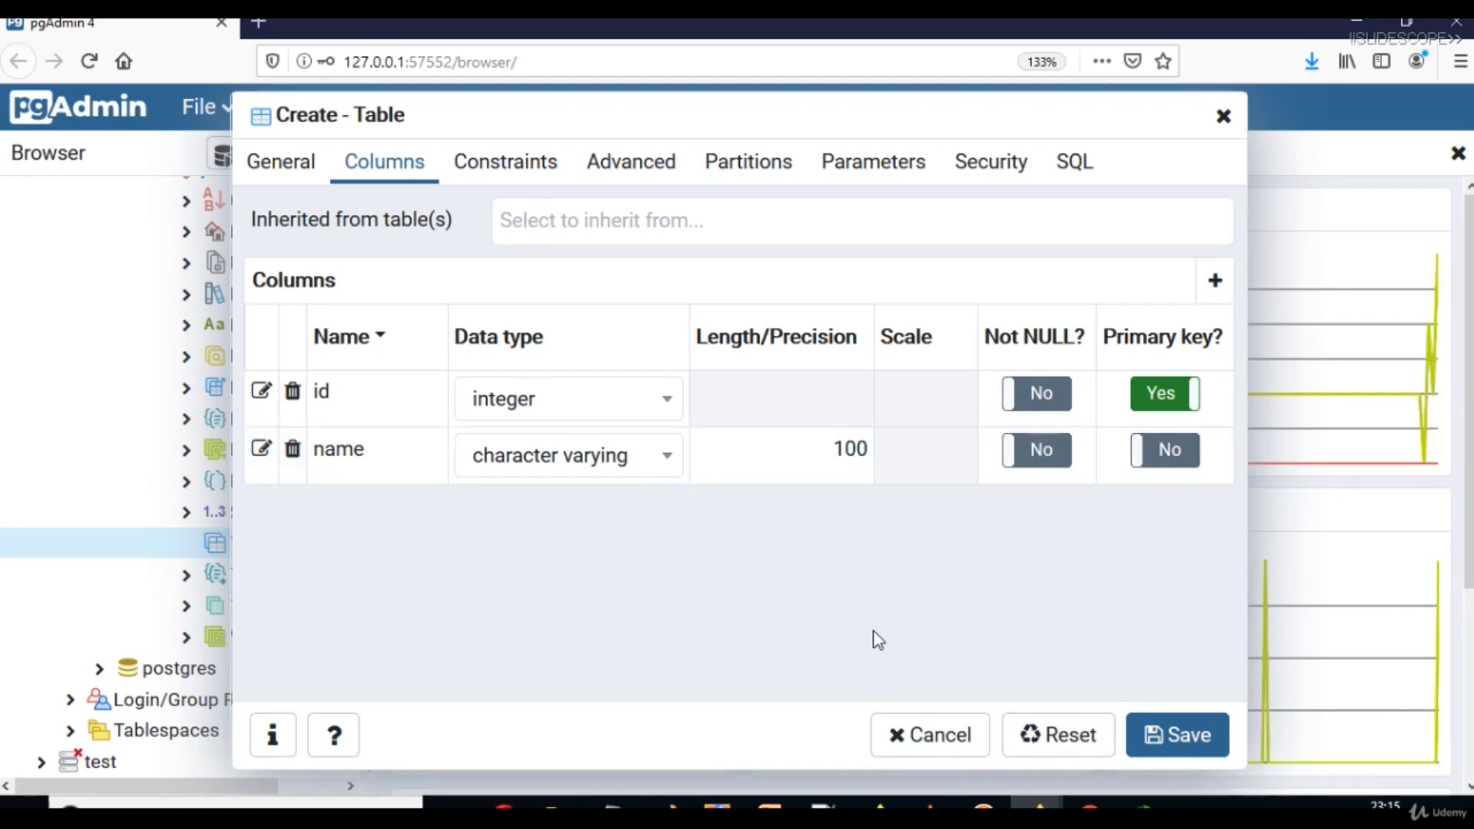
Mark both the id and name columns as Not NULL and add a third blank column row.
left_click(1027, 456)
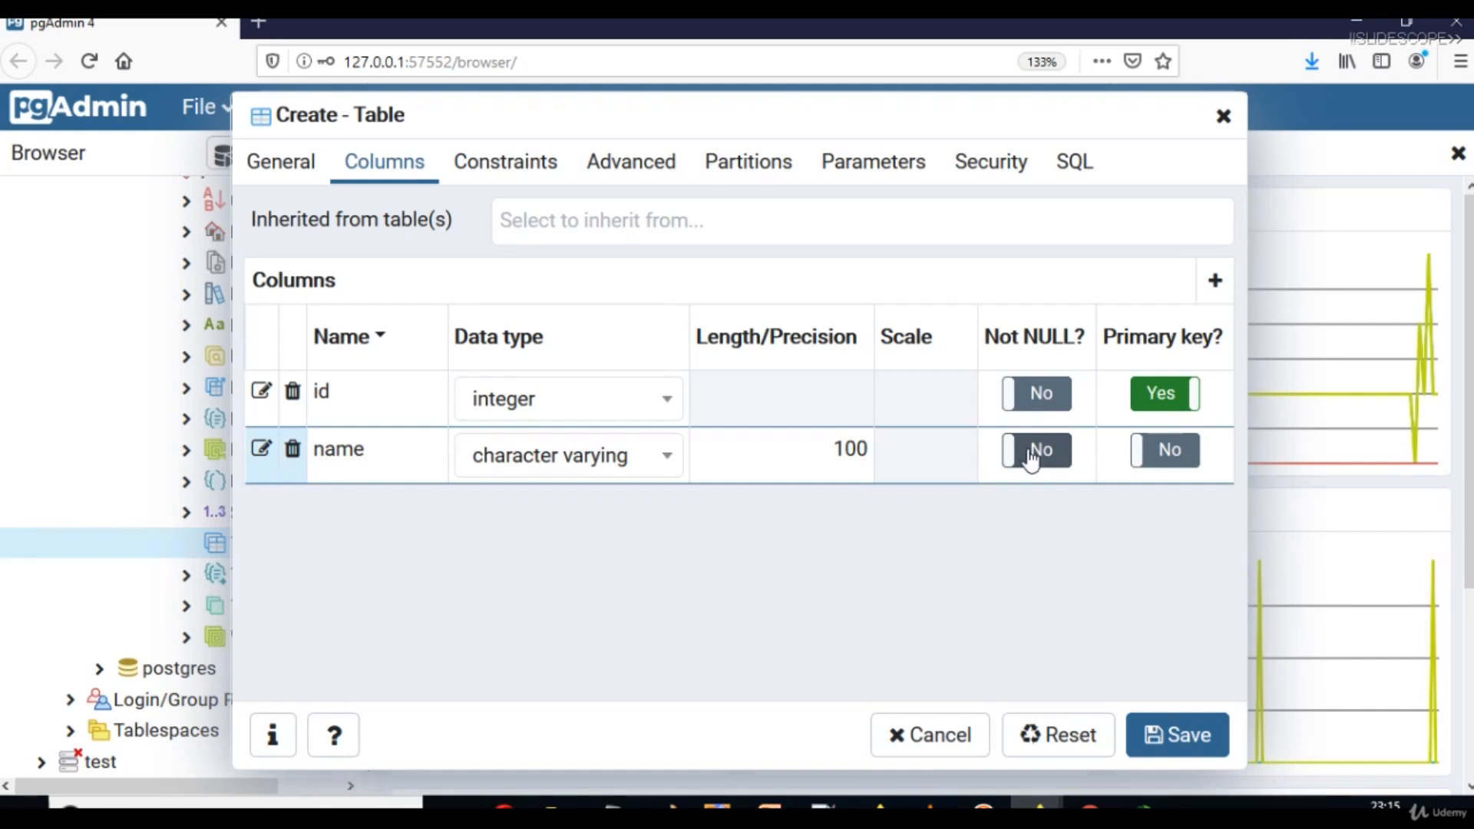
left_click(1079, 505)
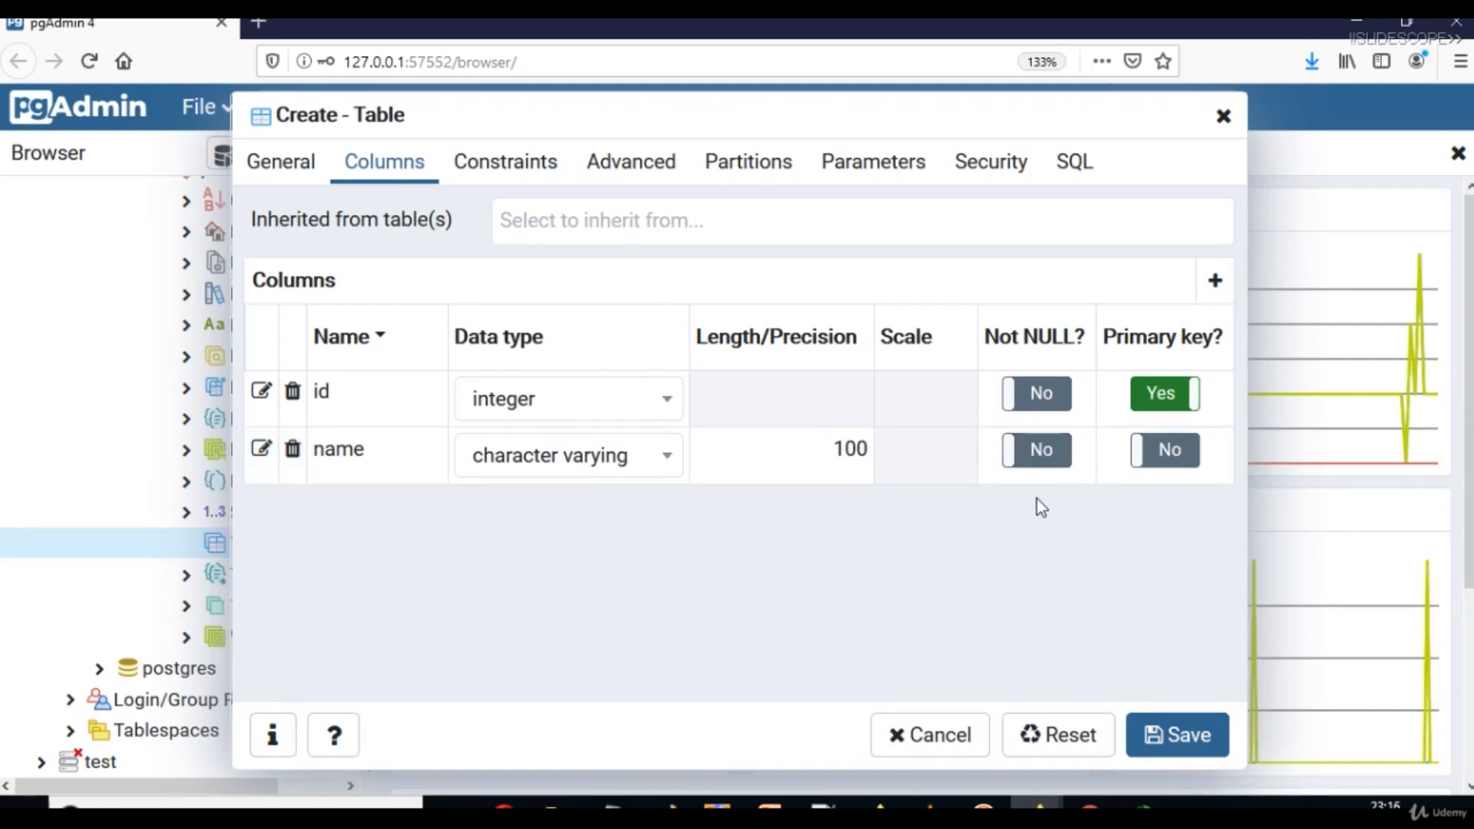
left_click(1040, 399)
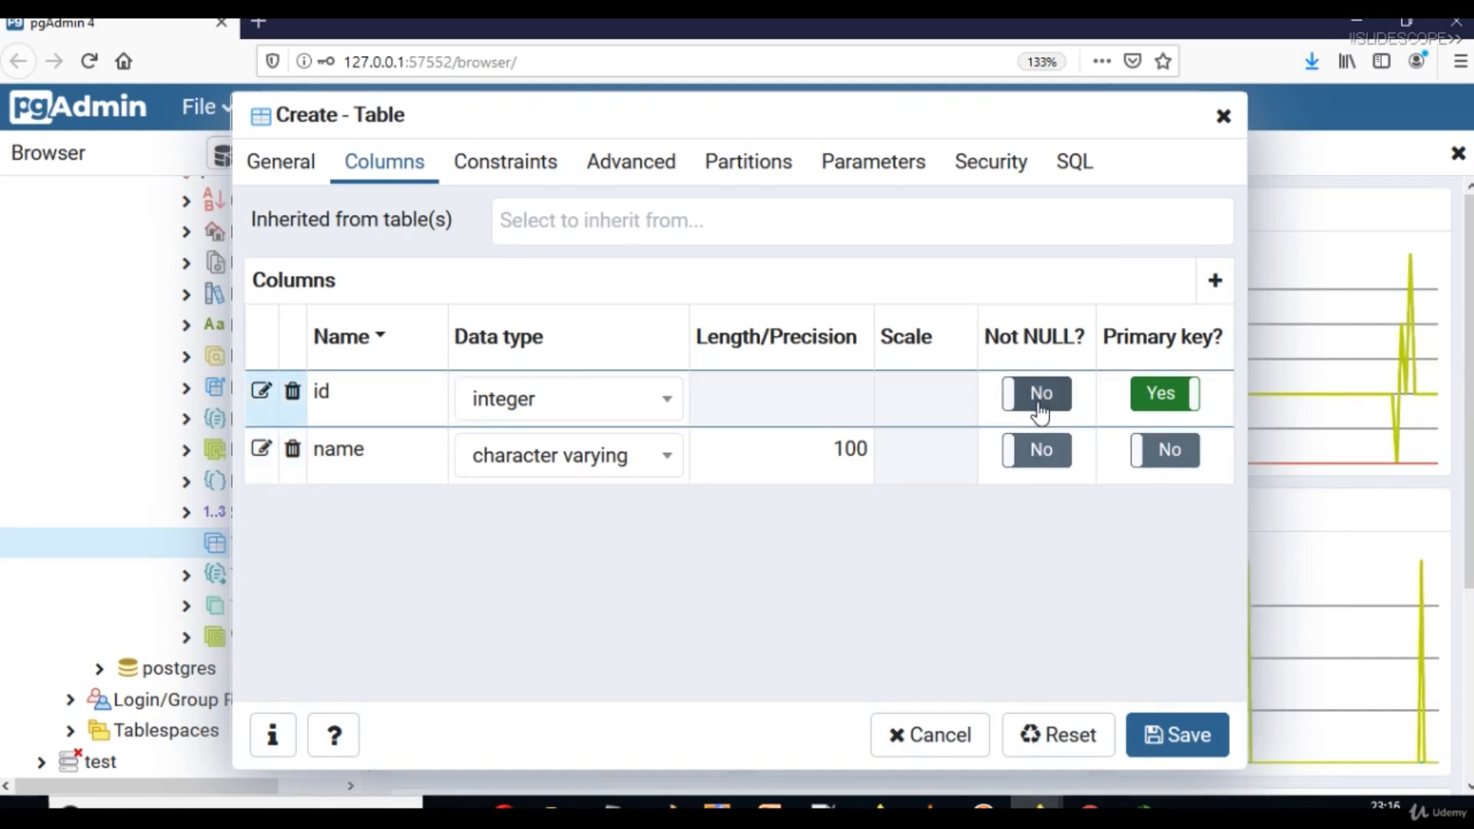
left_click(1031, 396)
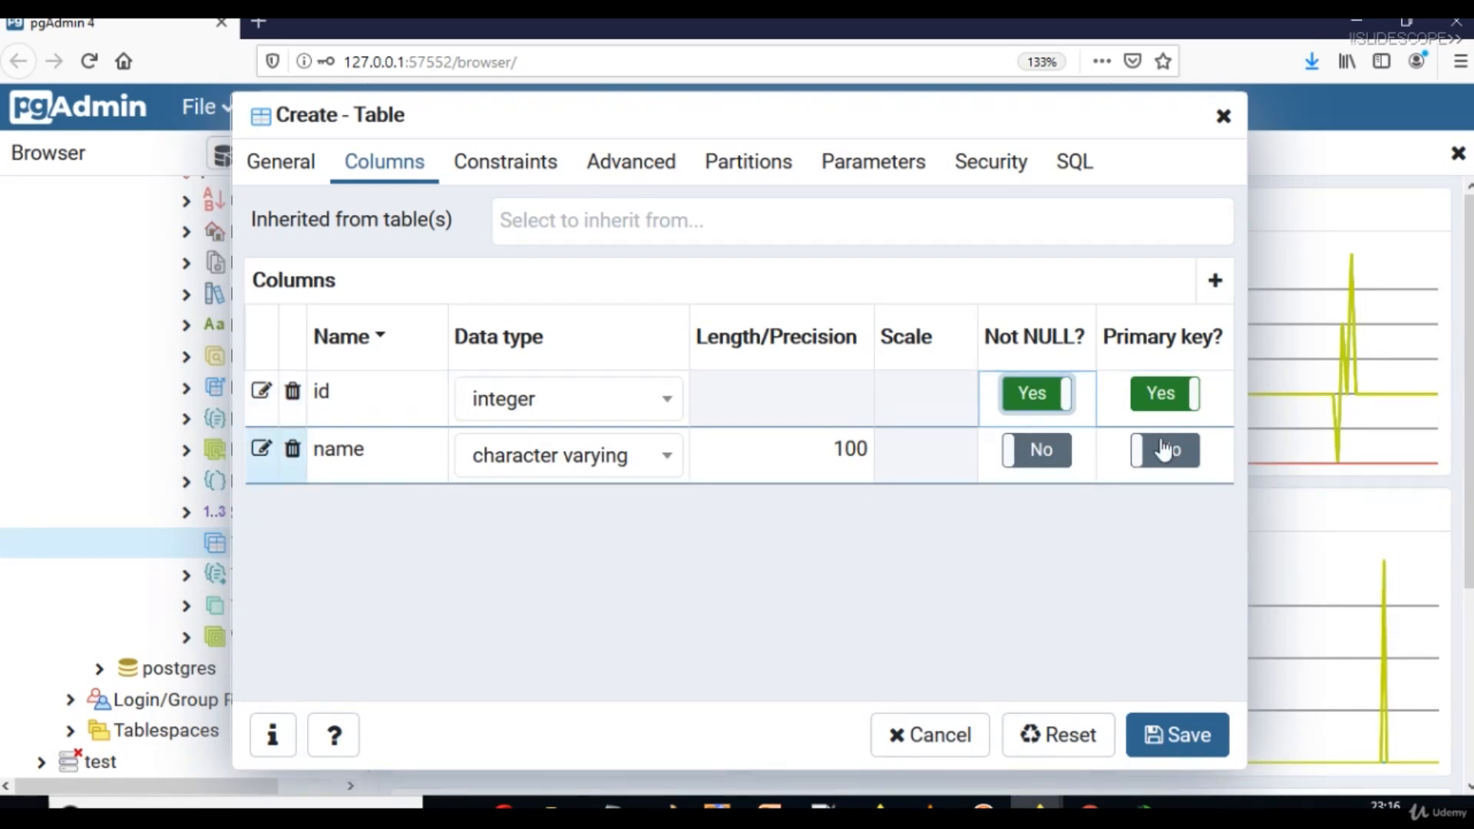
left_click(1040, 460)
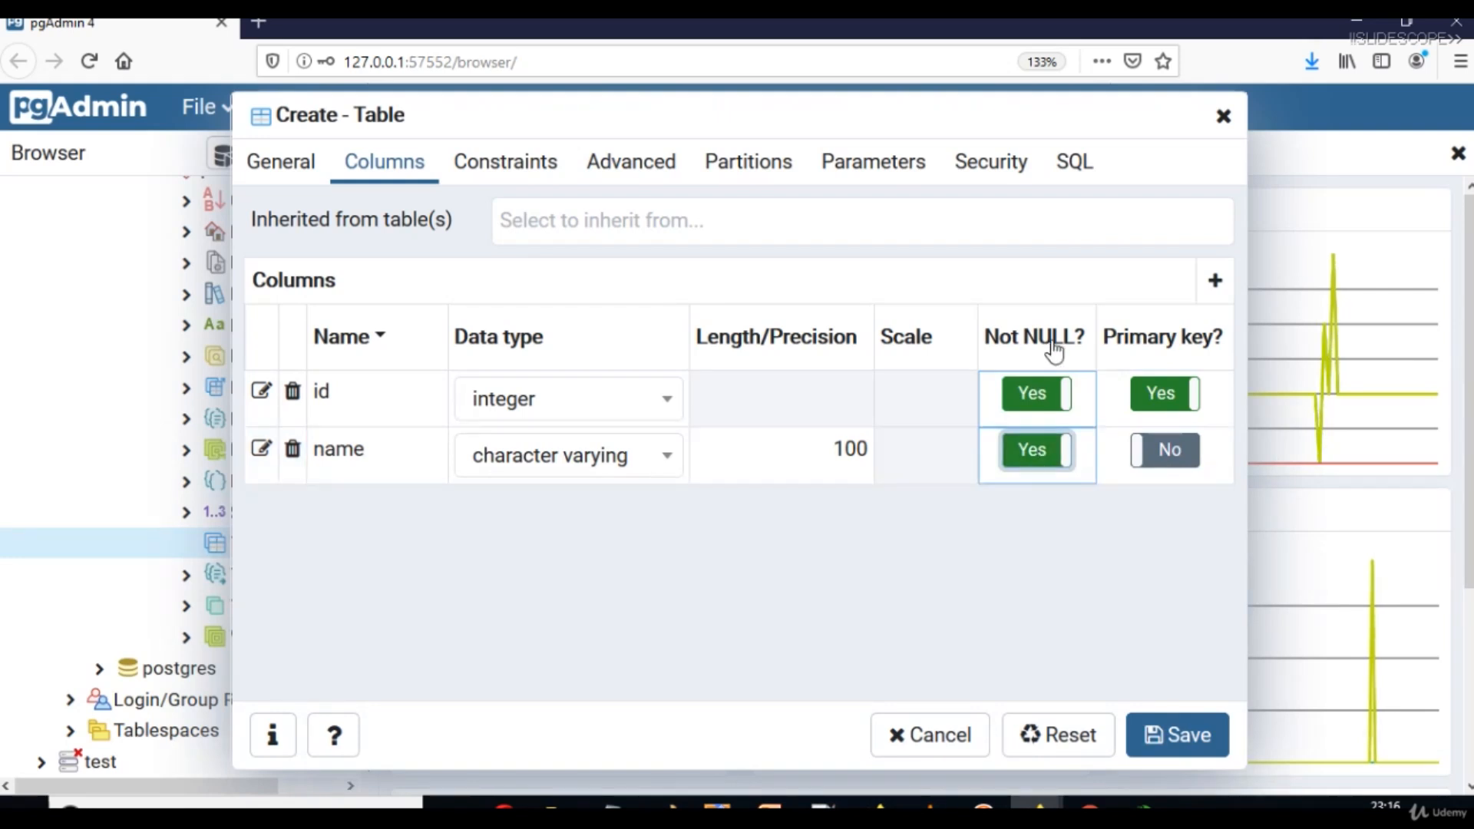
left_click(1214, 280)
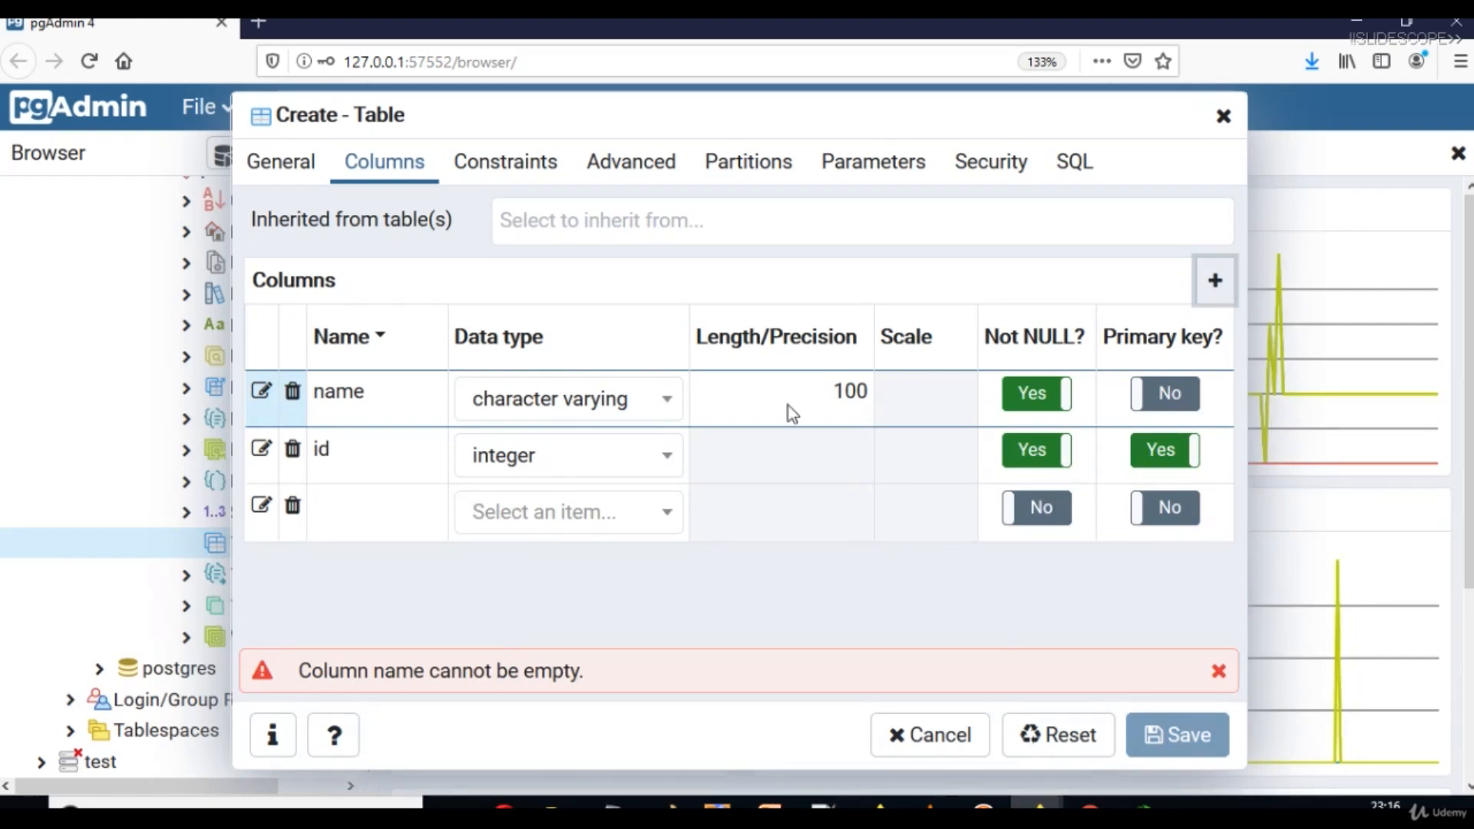
Name the third column pincode and give it the integer data type.
left_click(358, 496)
left_click(360, 509)
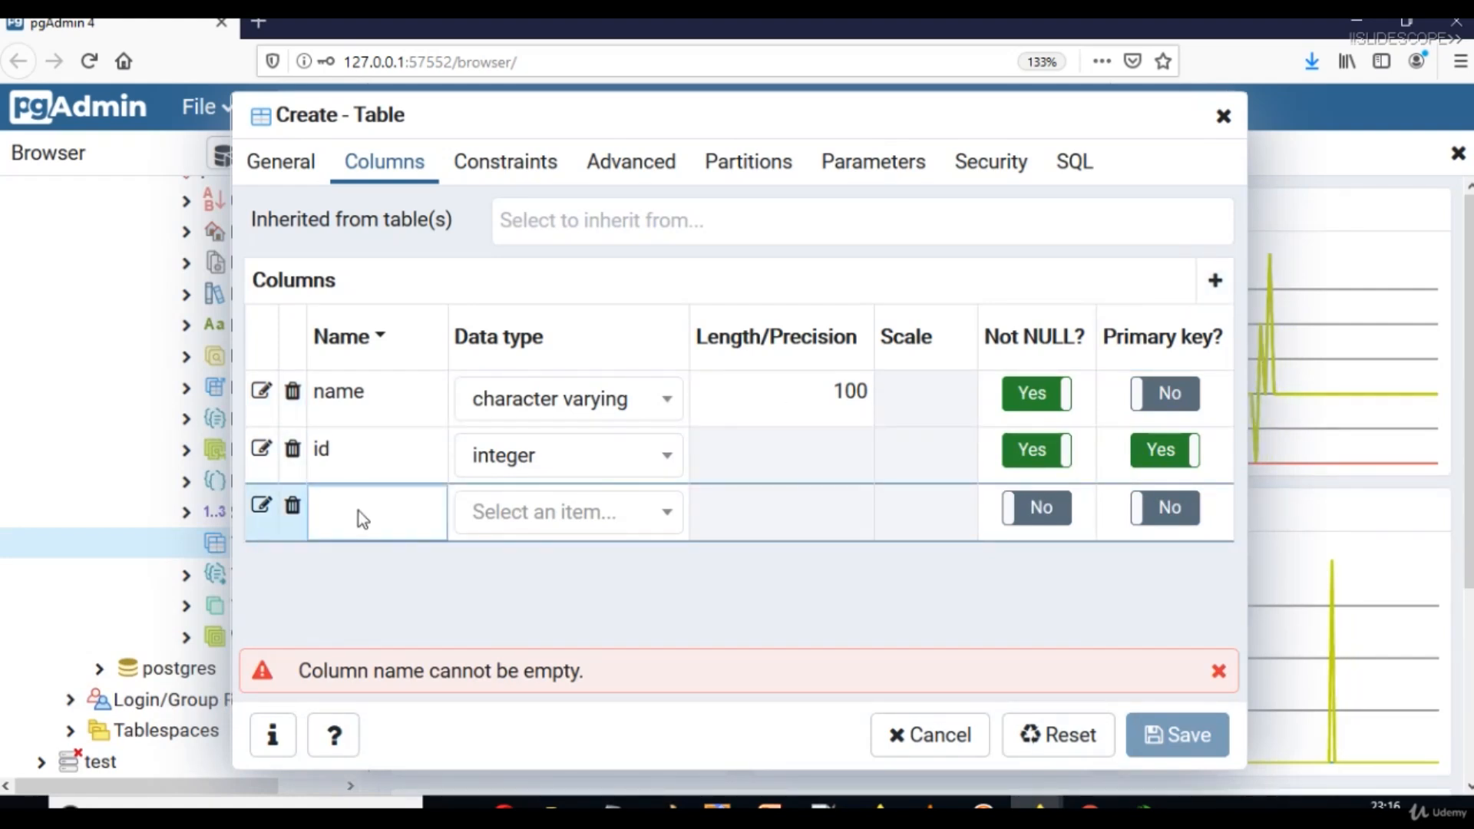
type("pincod")
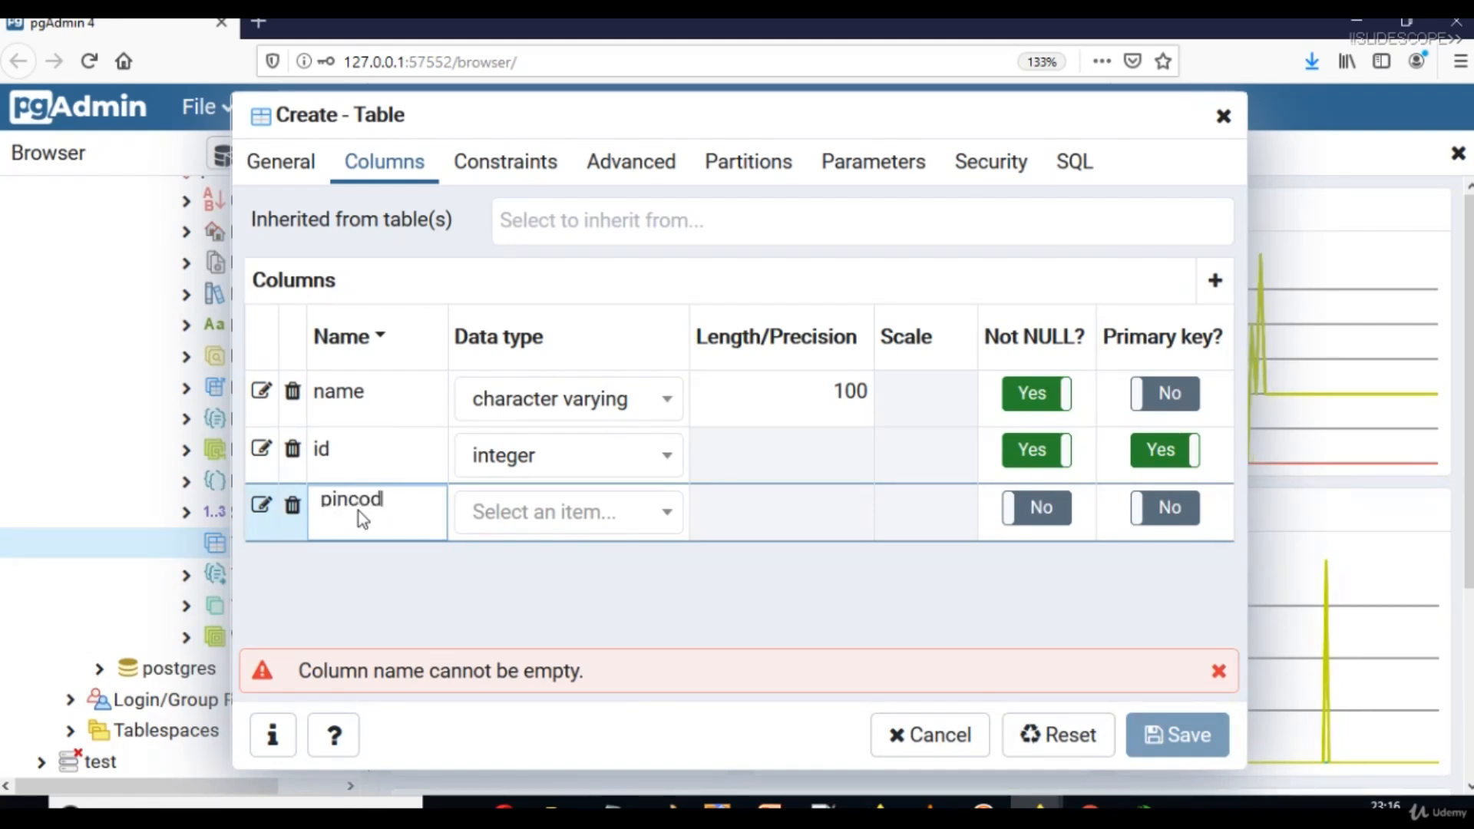
type("e")
key("Tab")
type("i")
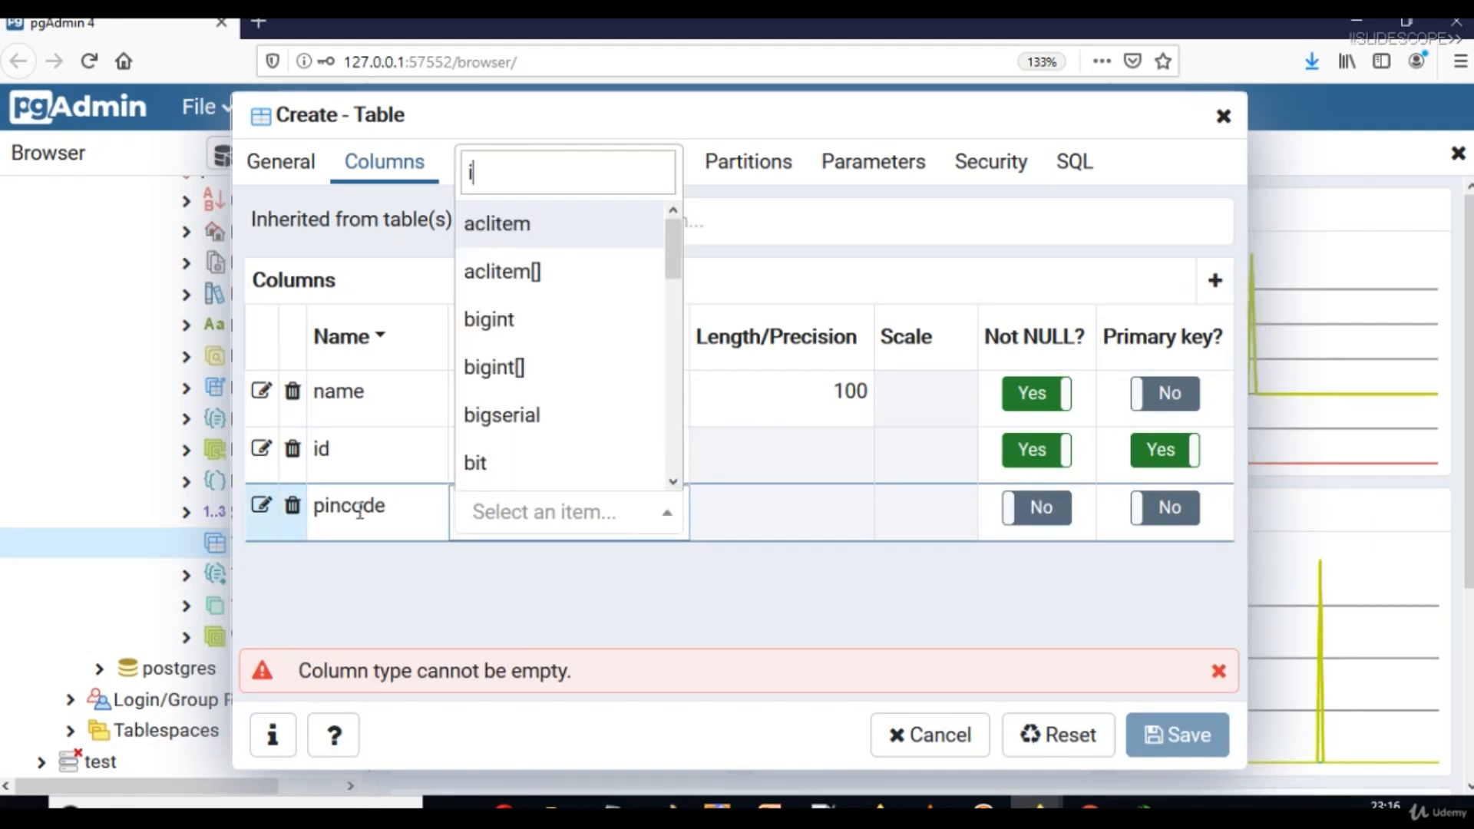
type("nd")
key("BackSpace")
type("te")
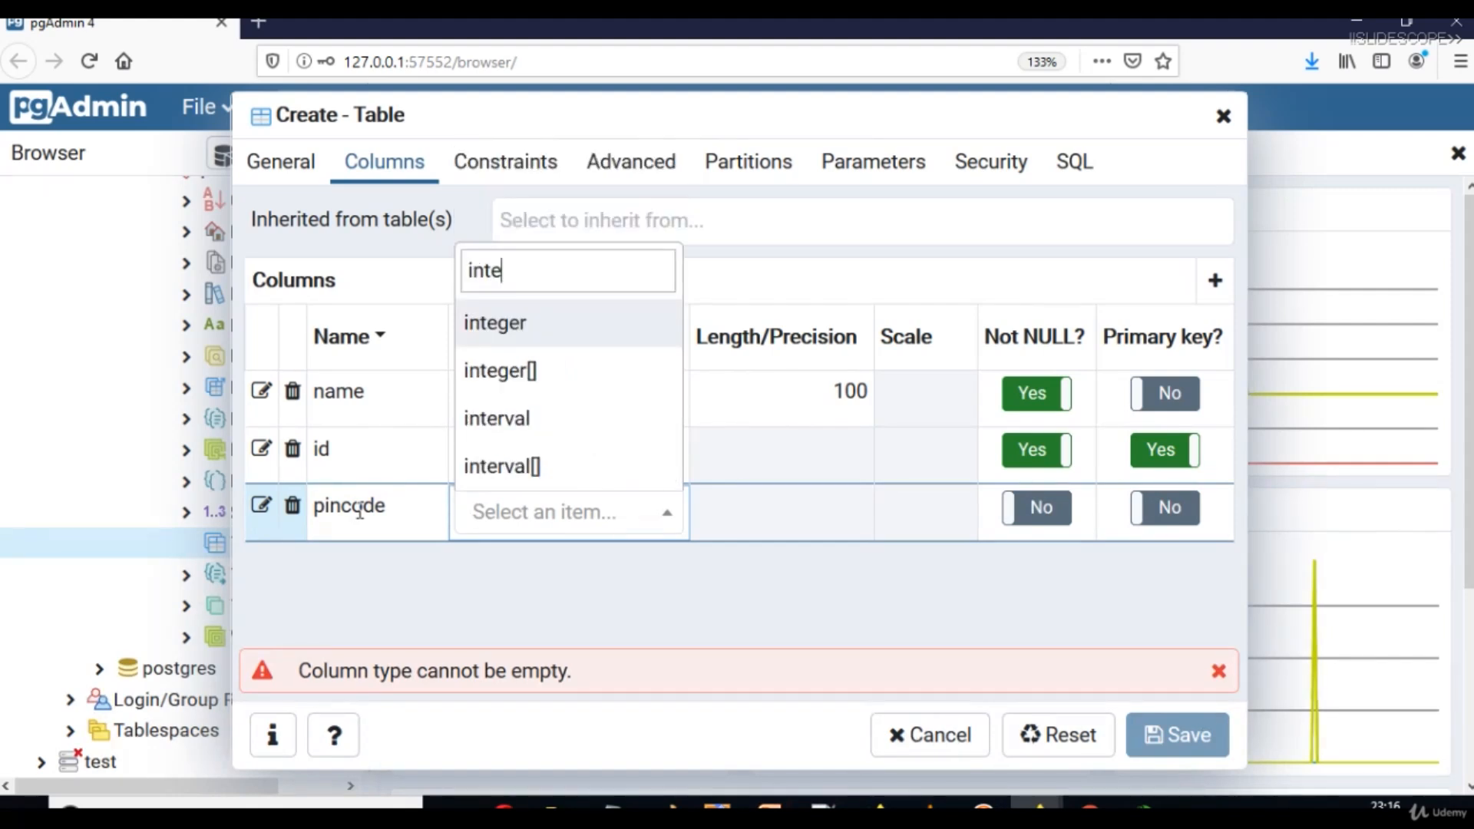
left_click(527, 327)
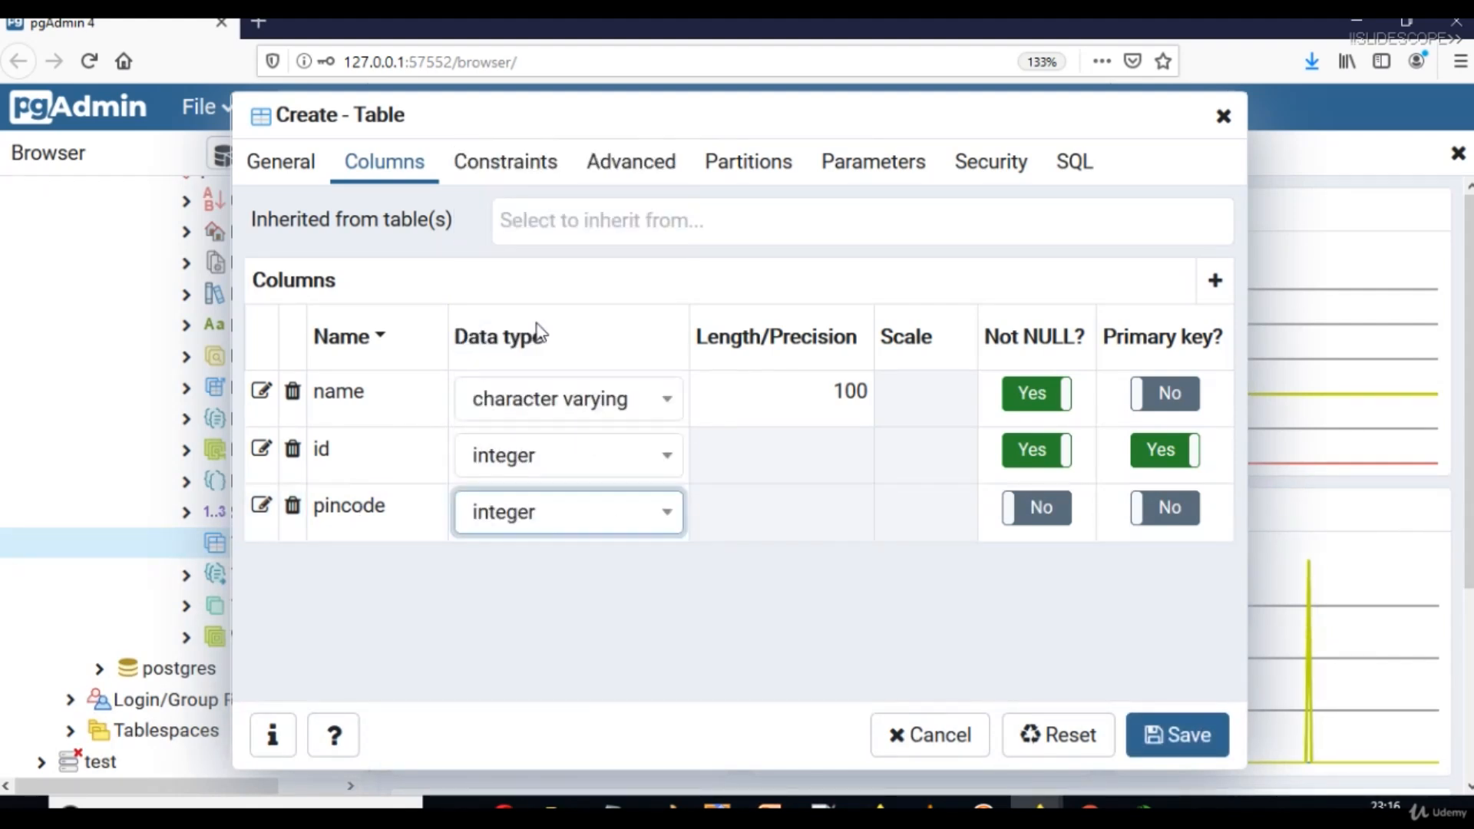
left_click(778, 510)
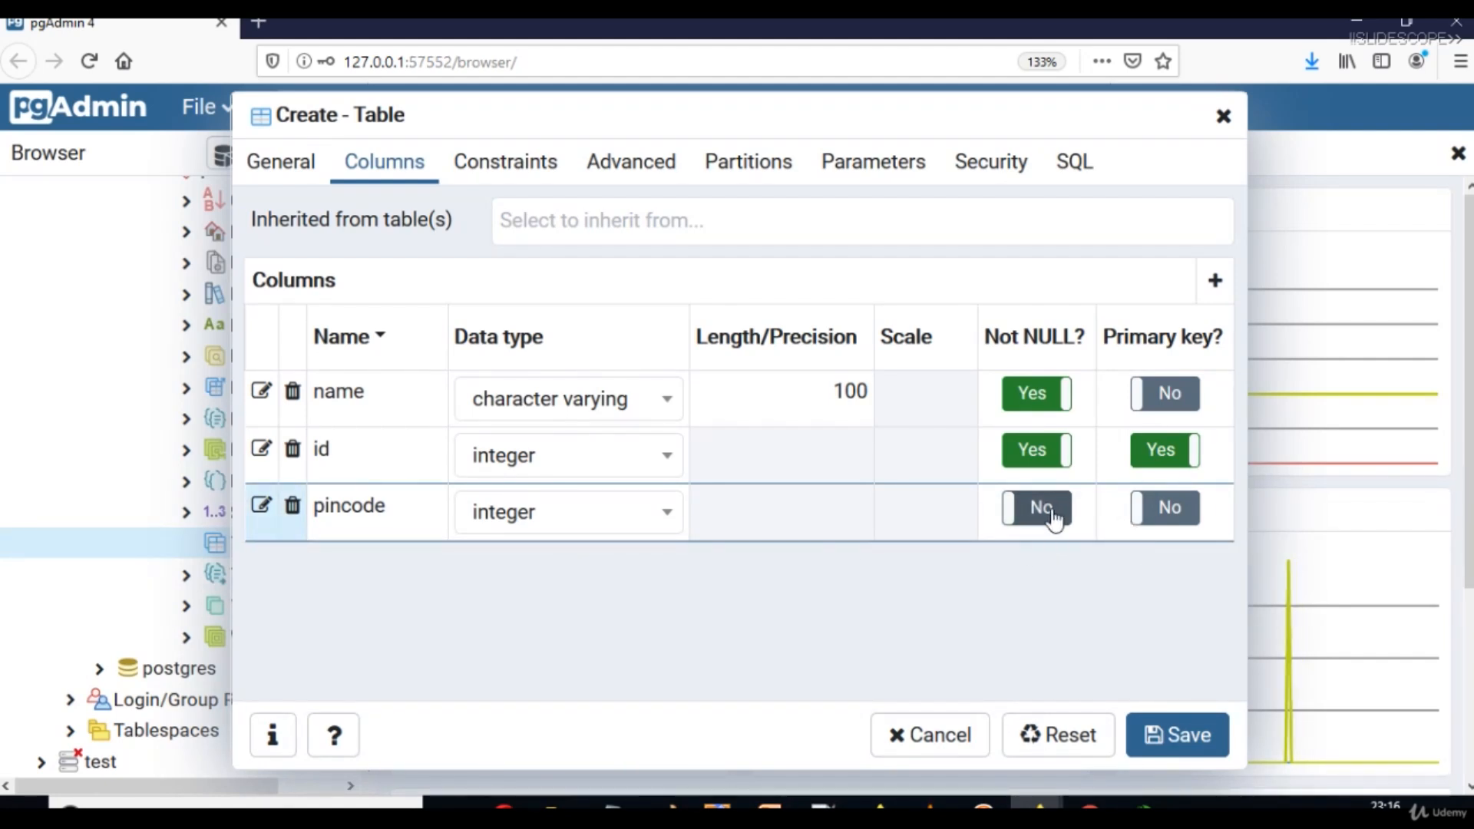
Add a fourth blank column row and check the Notepad notes listing tbl_hotel's columns.
left_click(1215, 281)
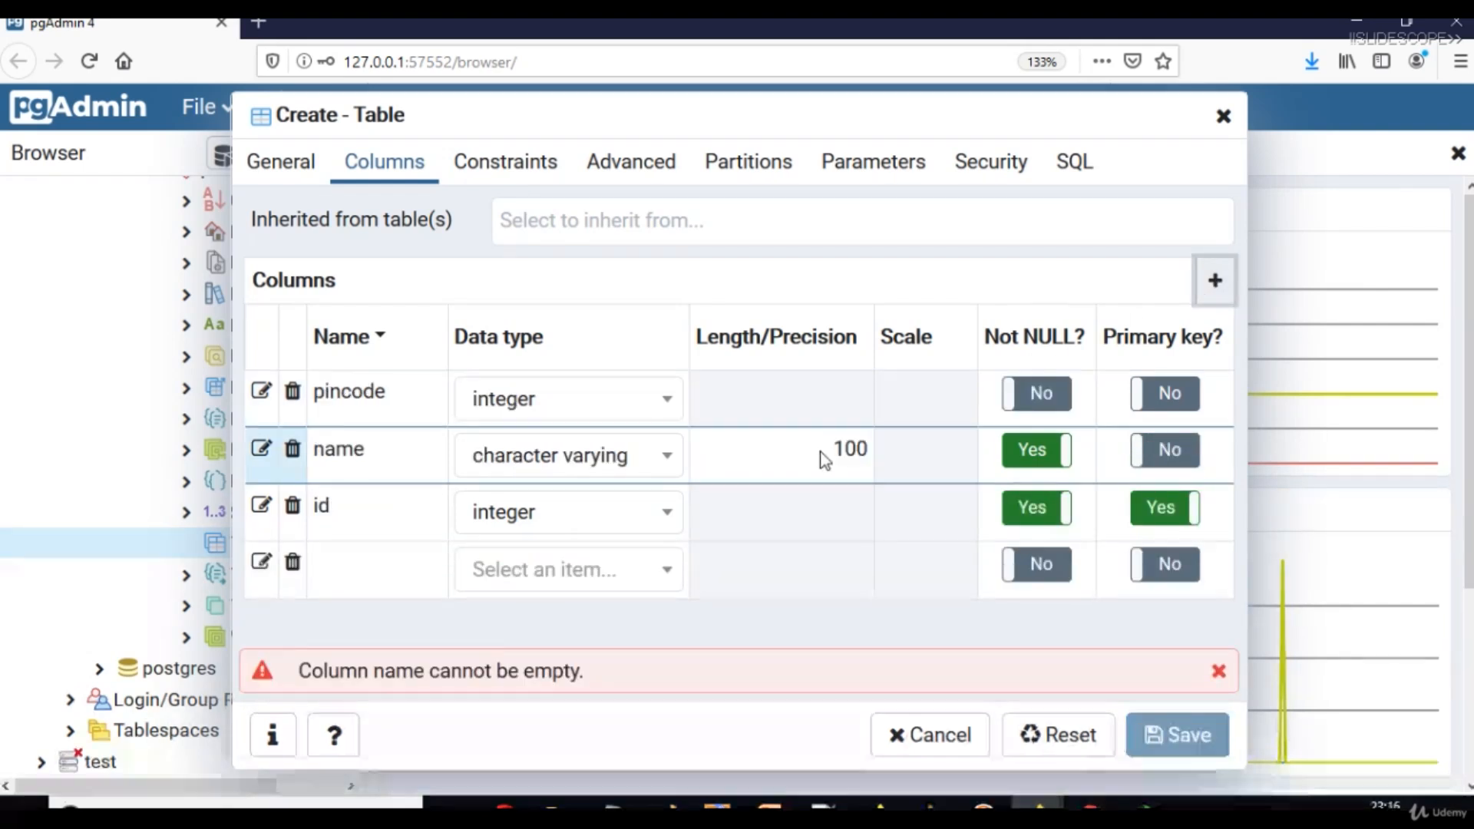
left_click(320, 582)
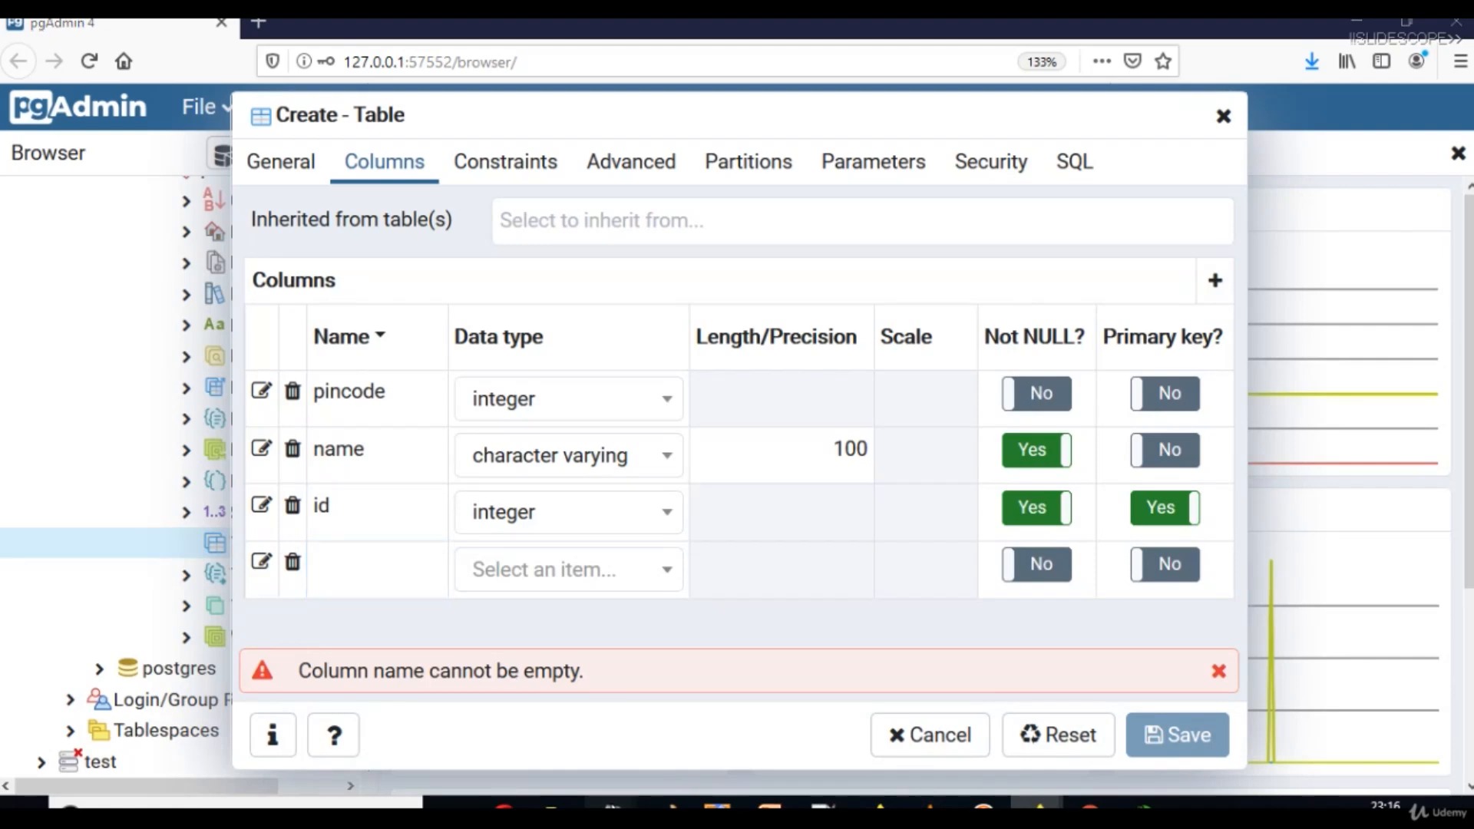
mouse_move(612, 804)
left_click(1030, 733)
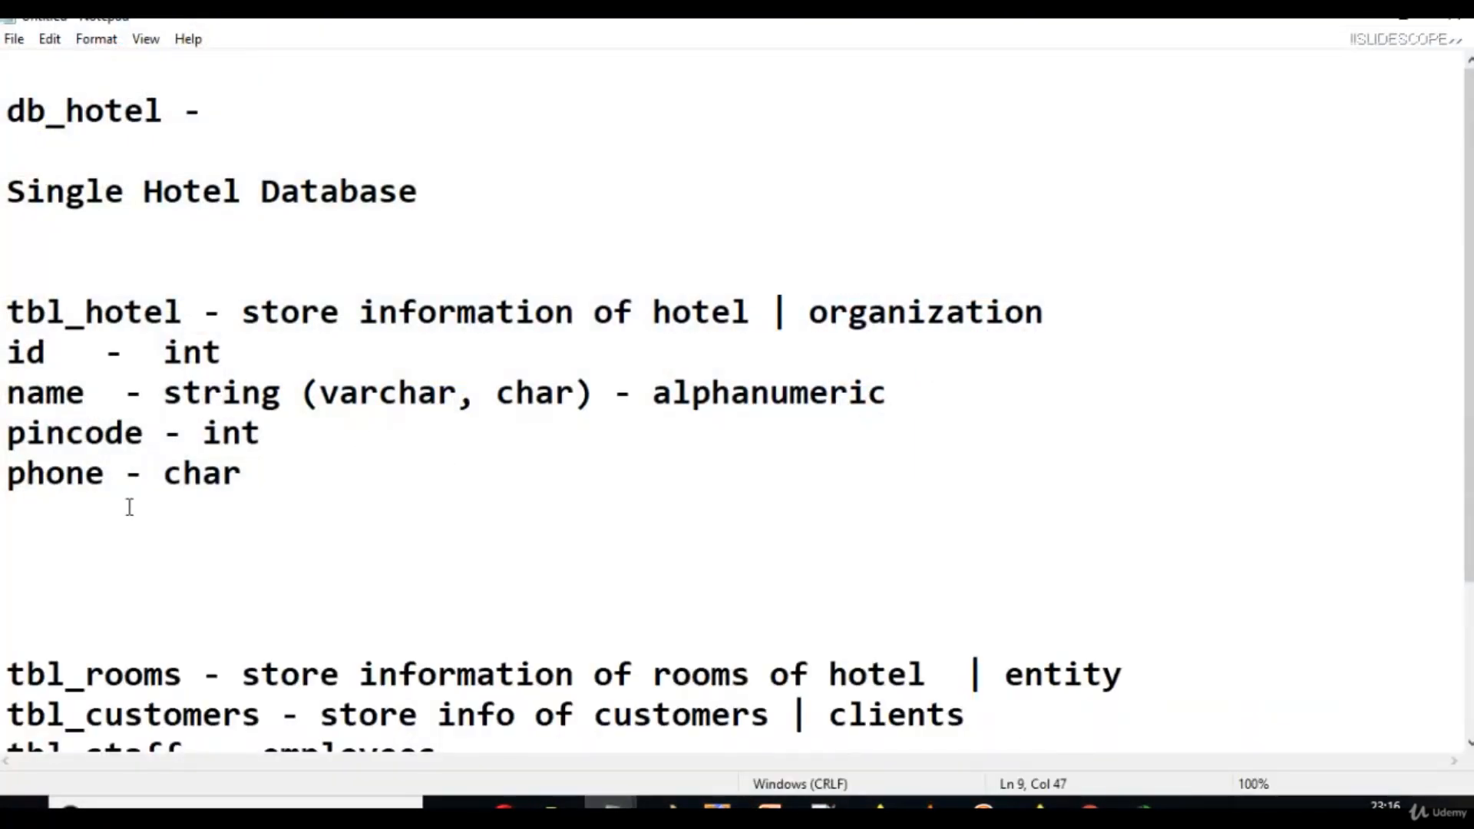
key("alt+Tab")
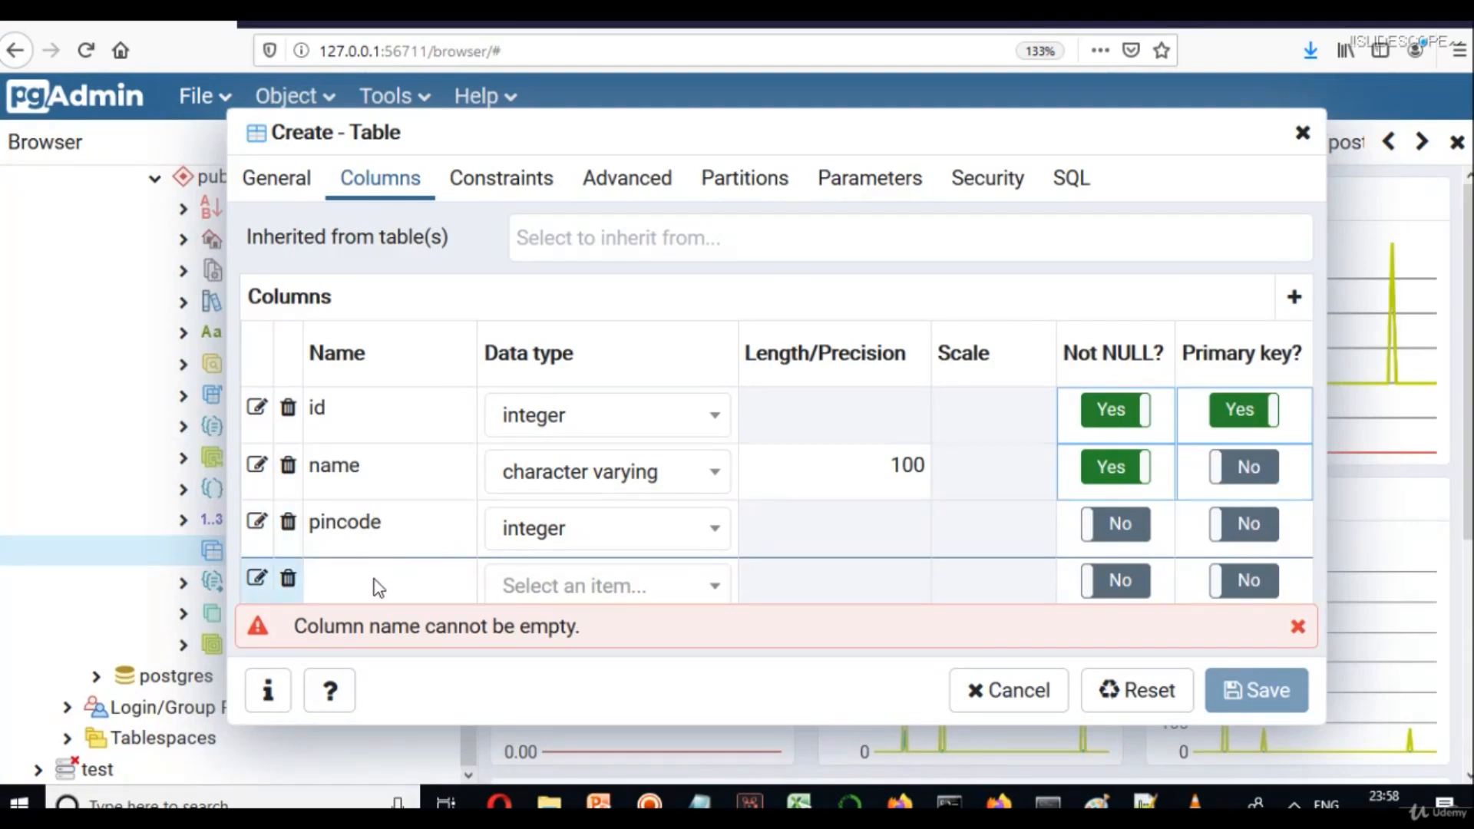
Define the fourth column as phone, type character with length 15, and open the Run box.
left_click(377, 578)
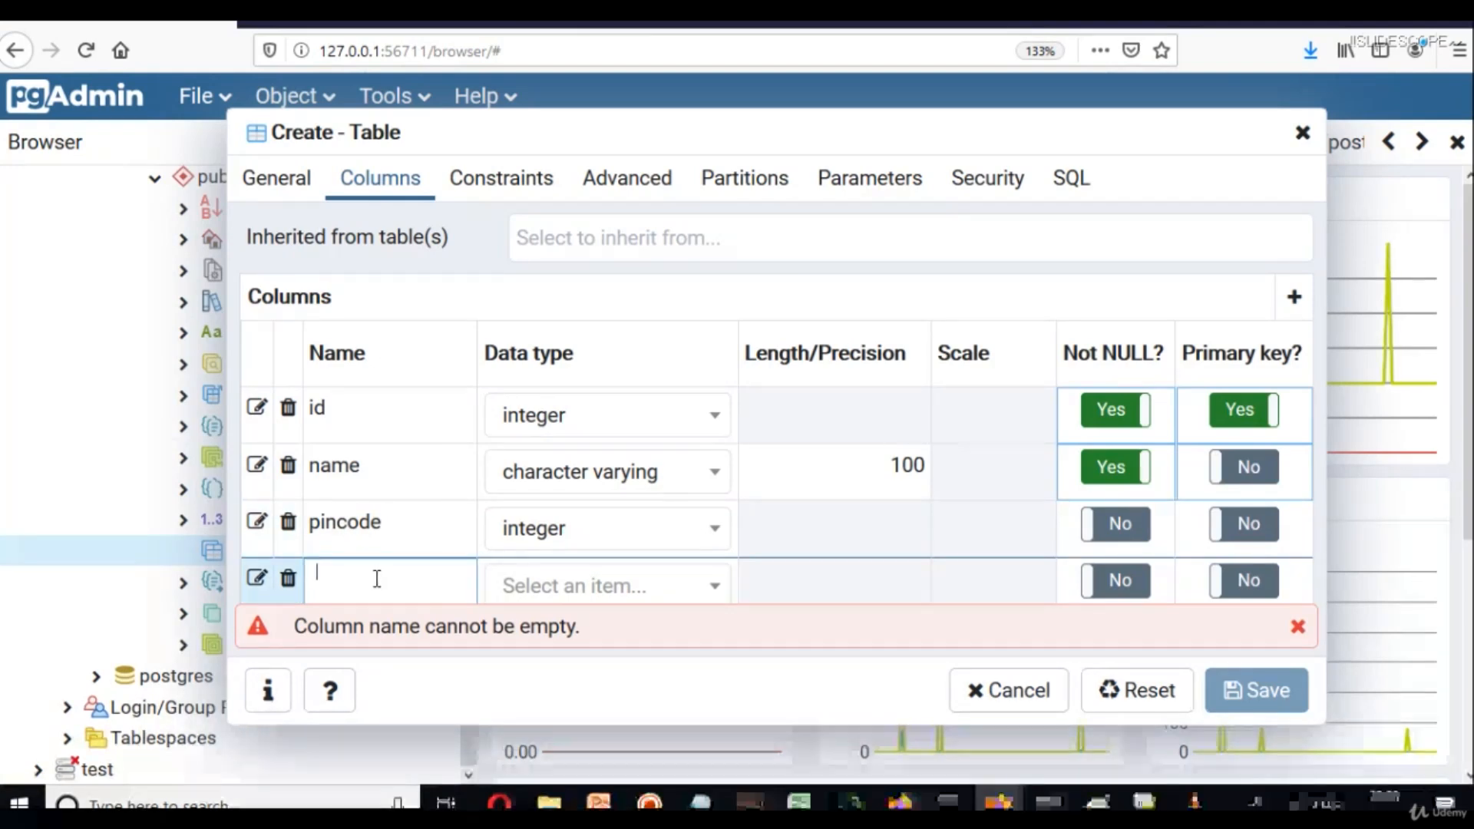
type("phone")
key("Tab")
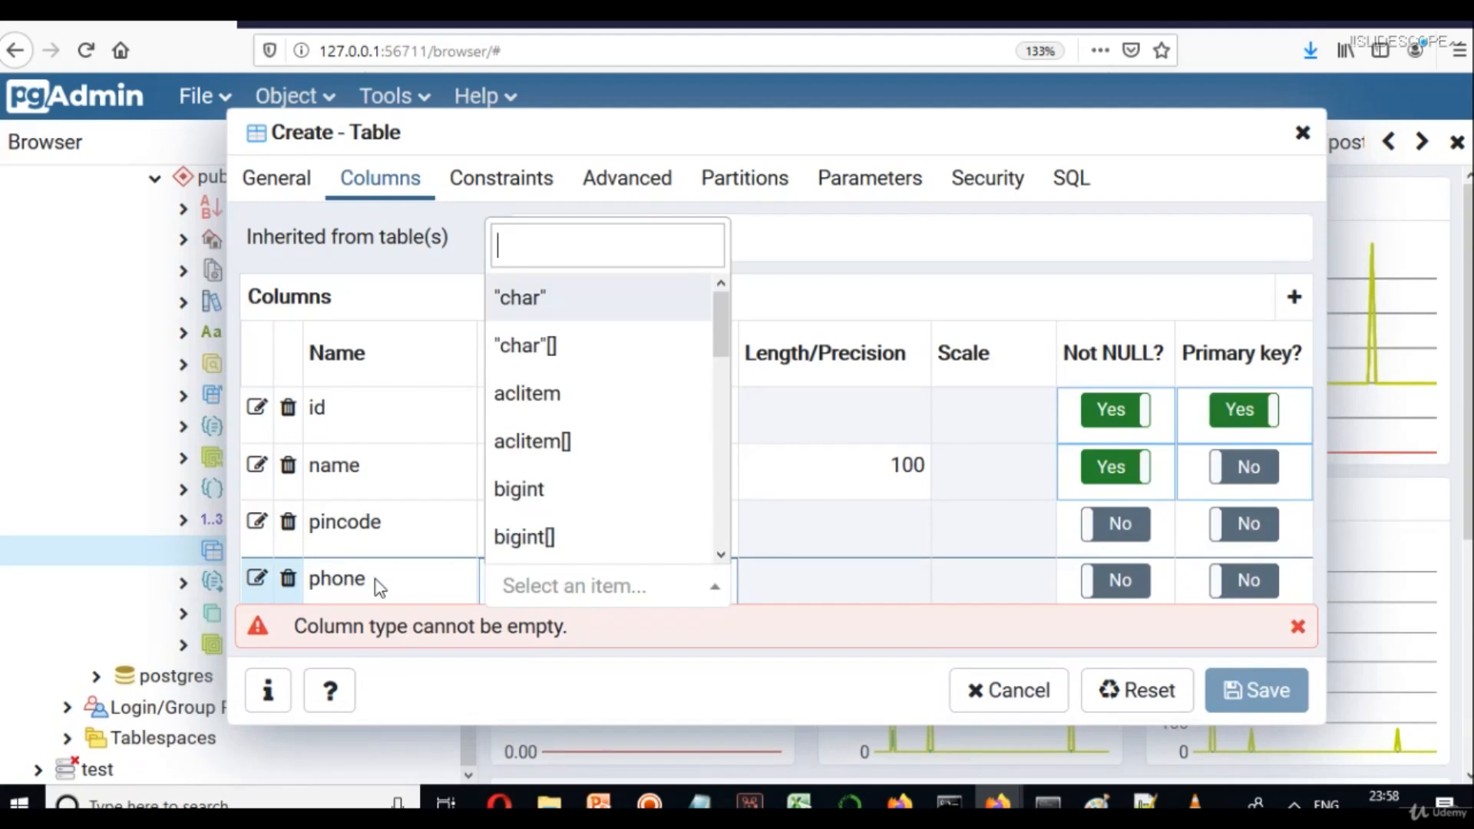
type("char")
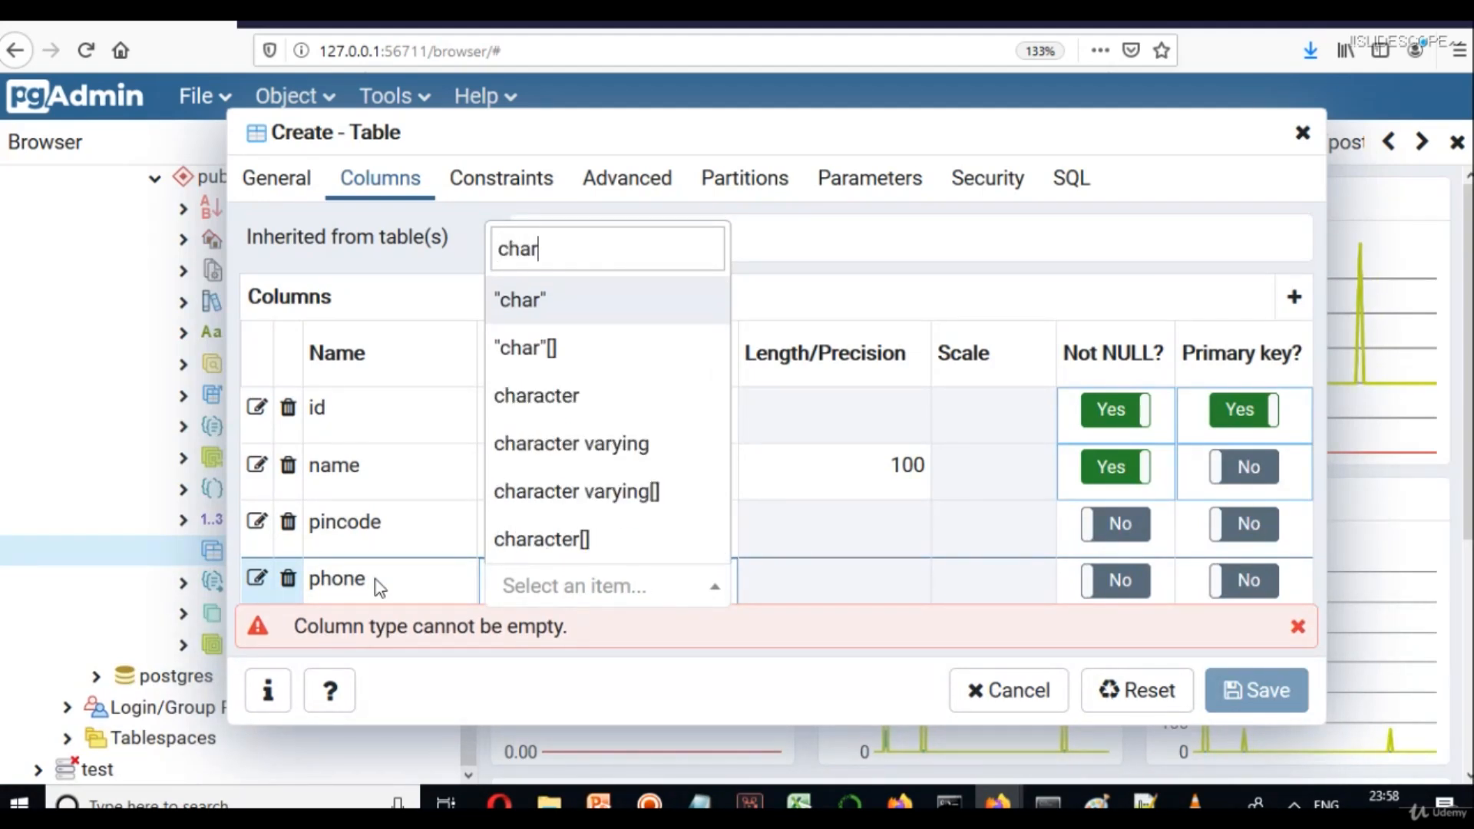
left_click(577, 405)
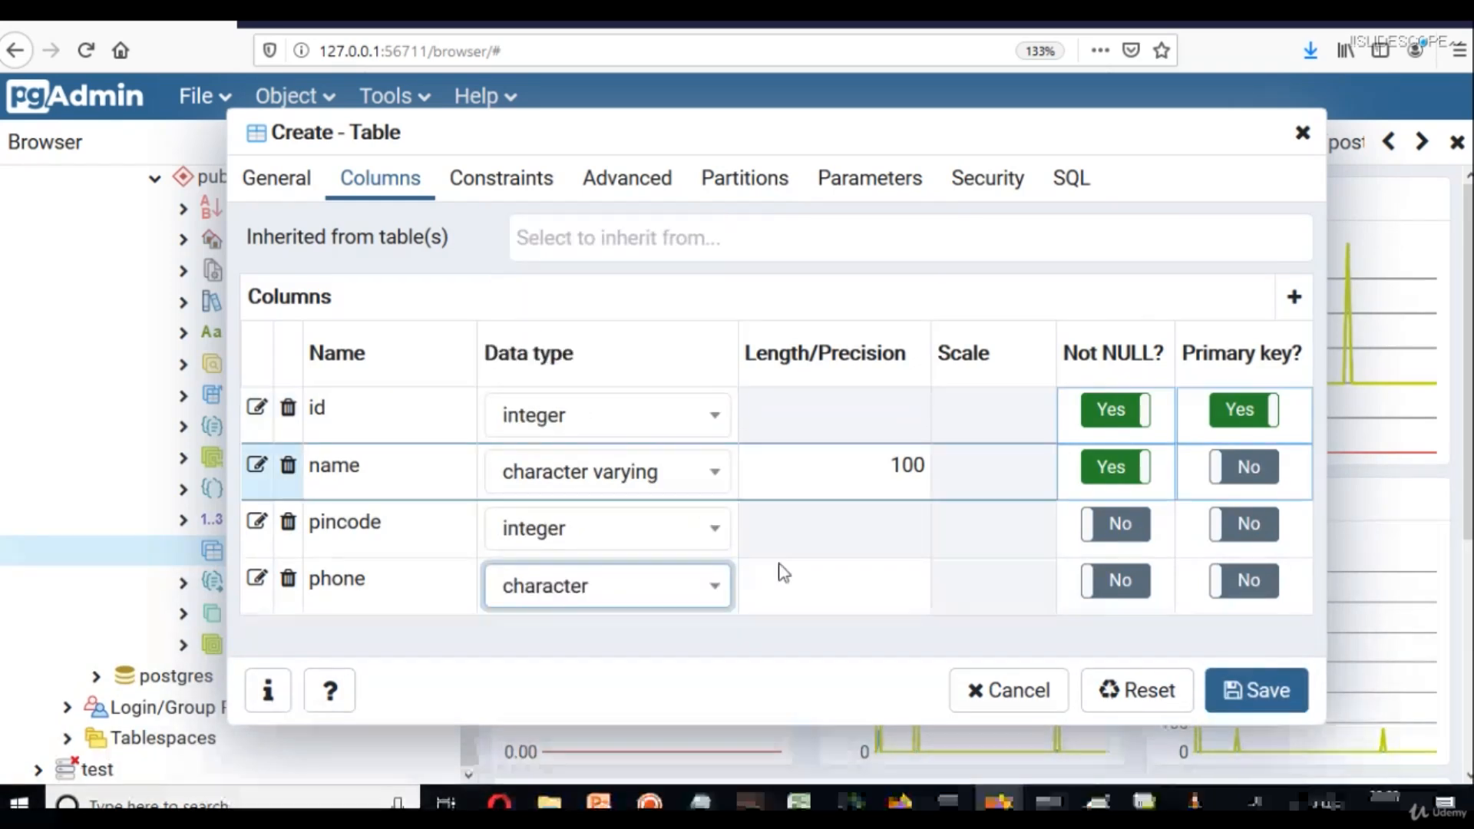
left_click(823, 587)
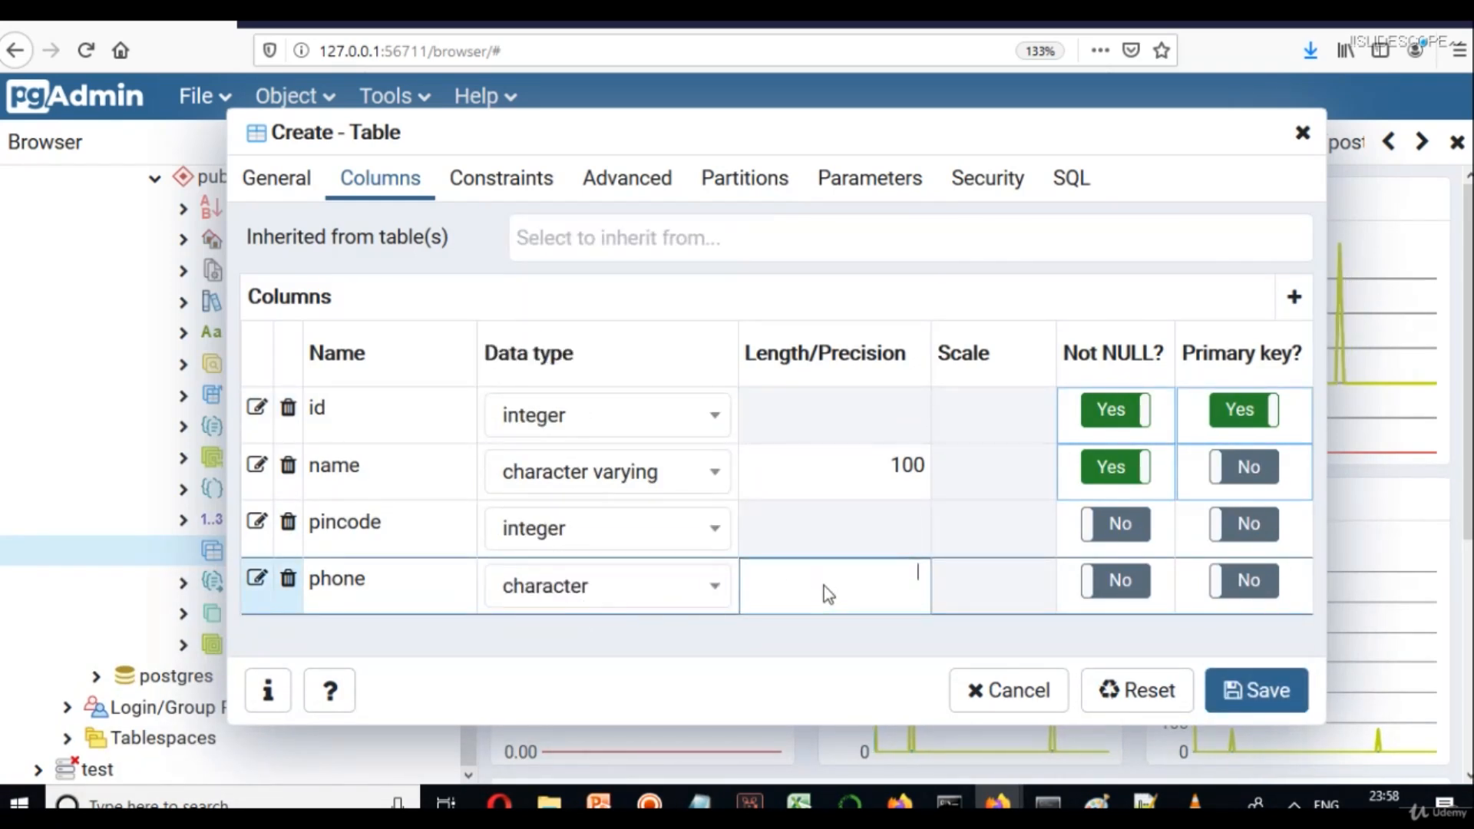
type("15")
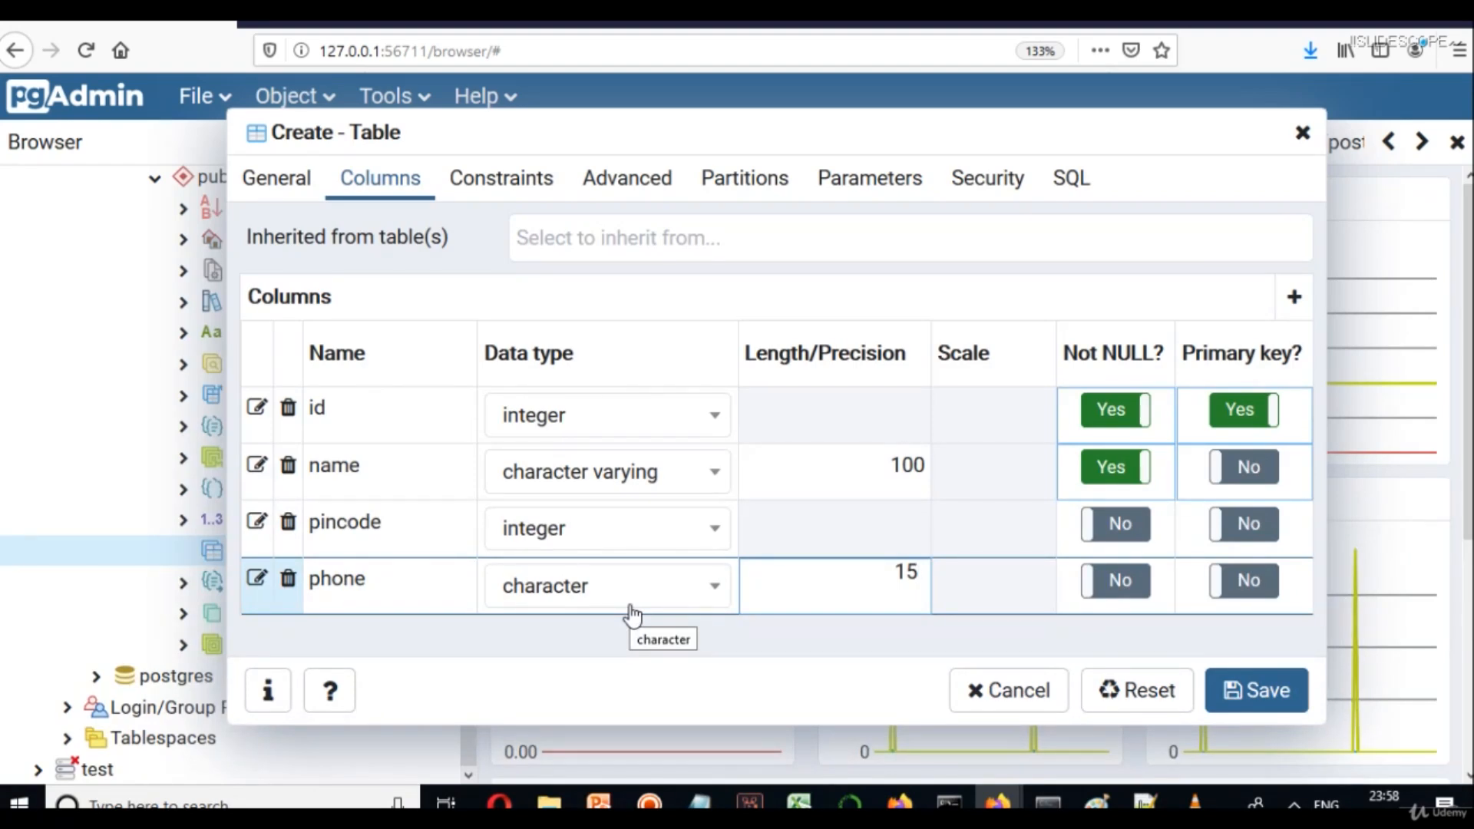
type("r")
key("BackSpace")
key("super+r")
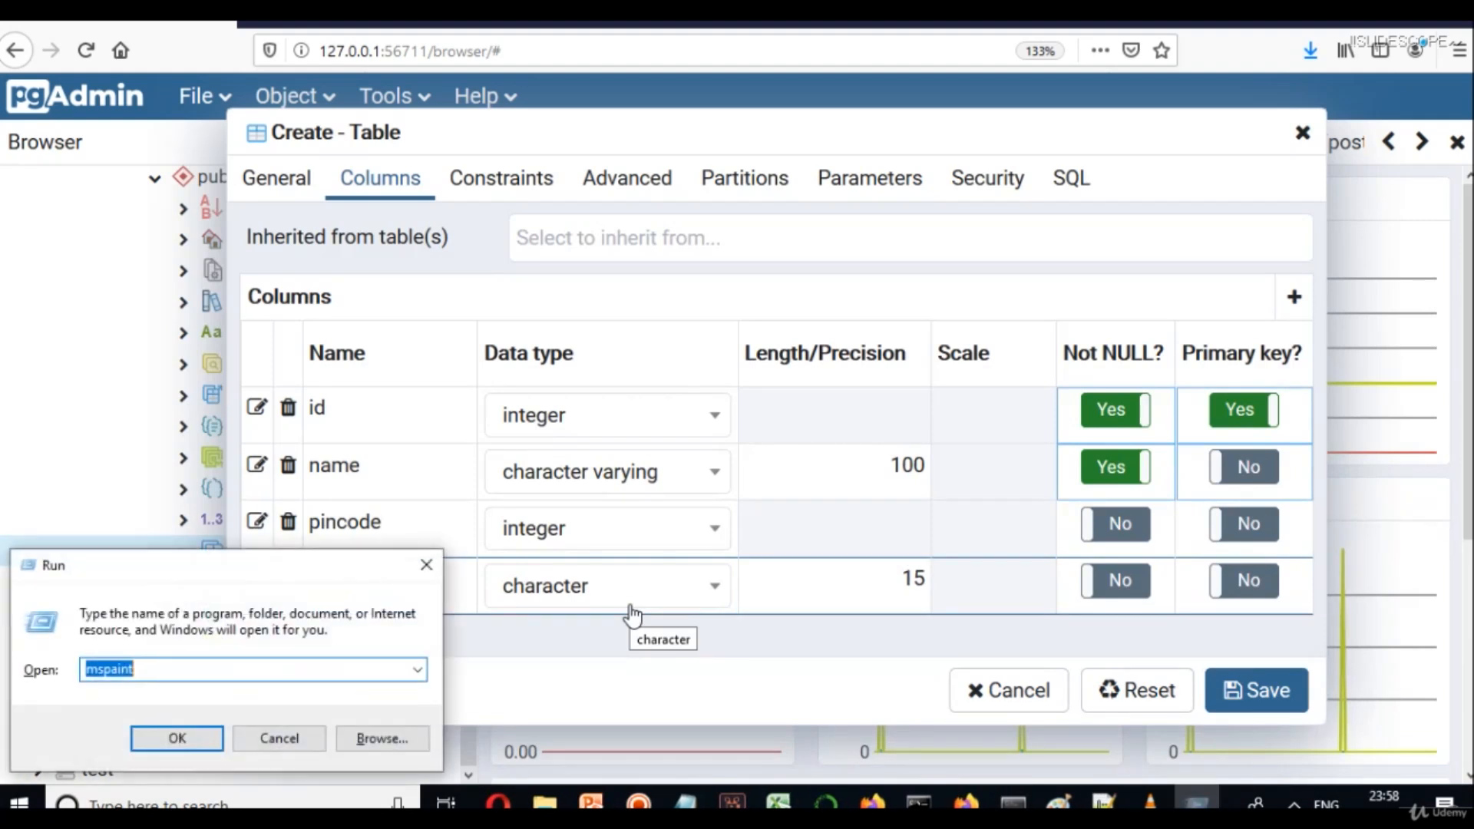
Launch Notepad and jot down the sample phone value +91-1234.
type("notepad")
key("Return")
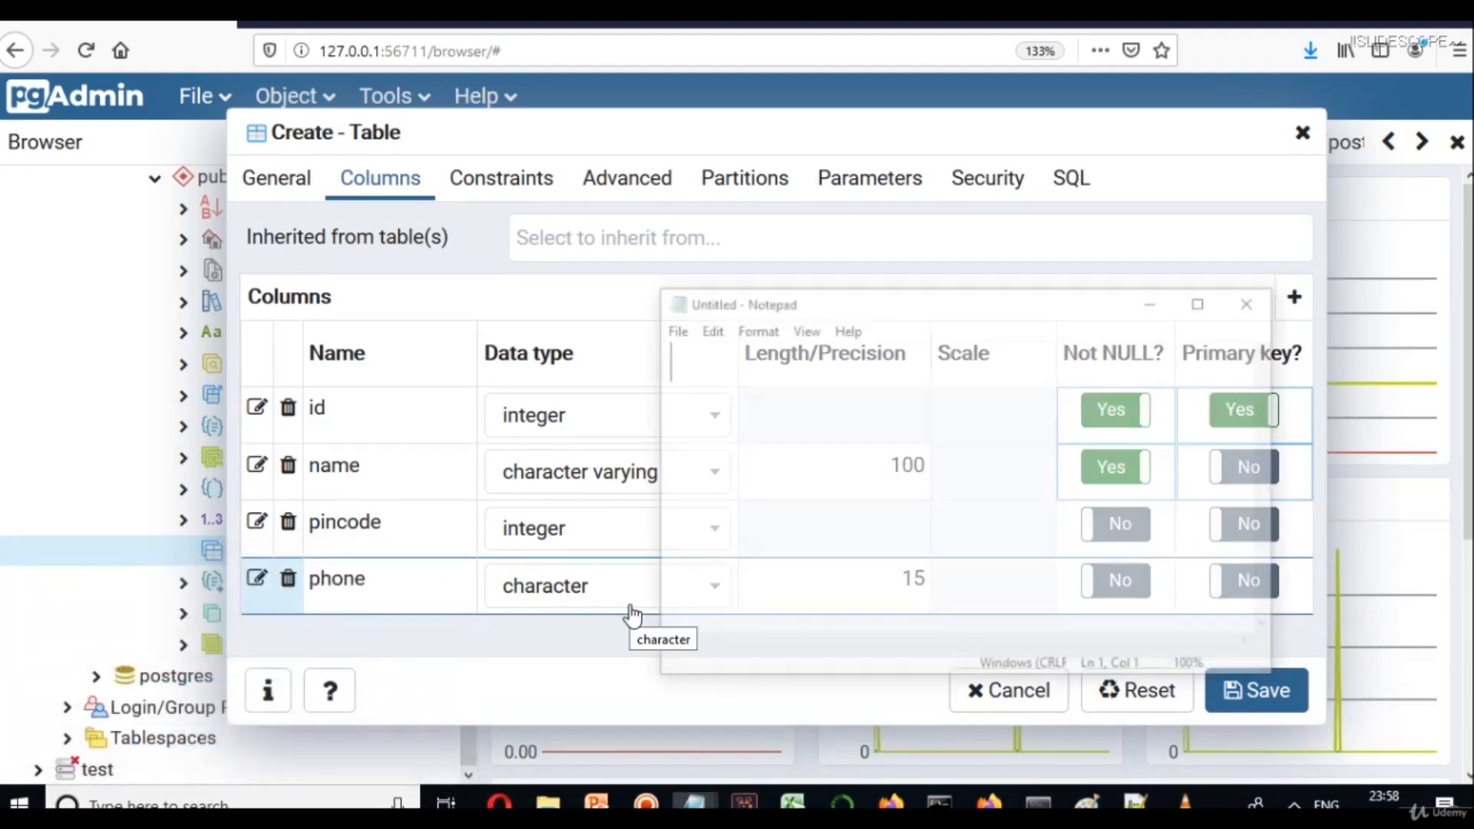
type("+91")
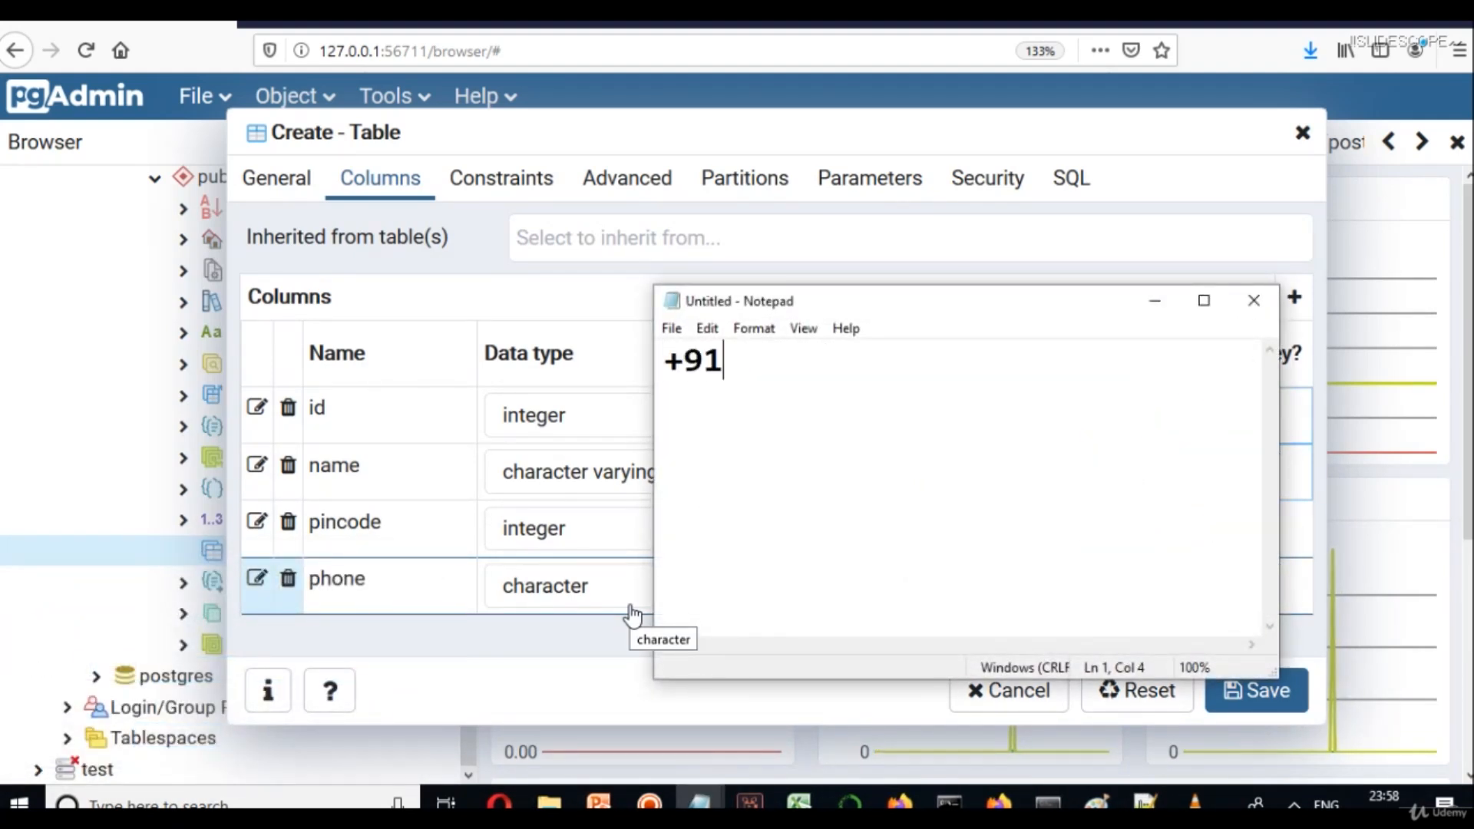
type("-1234")
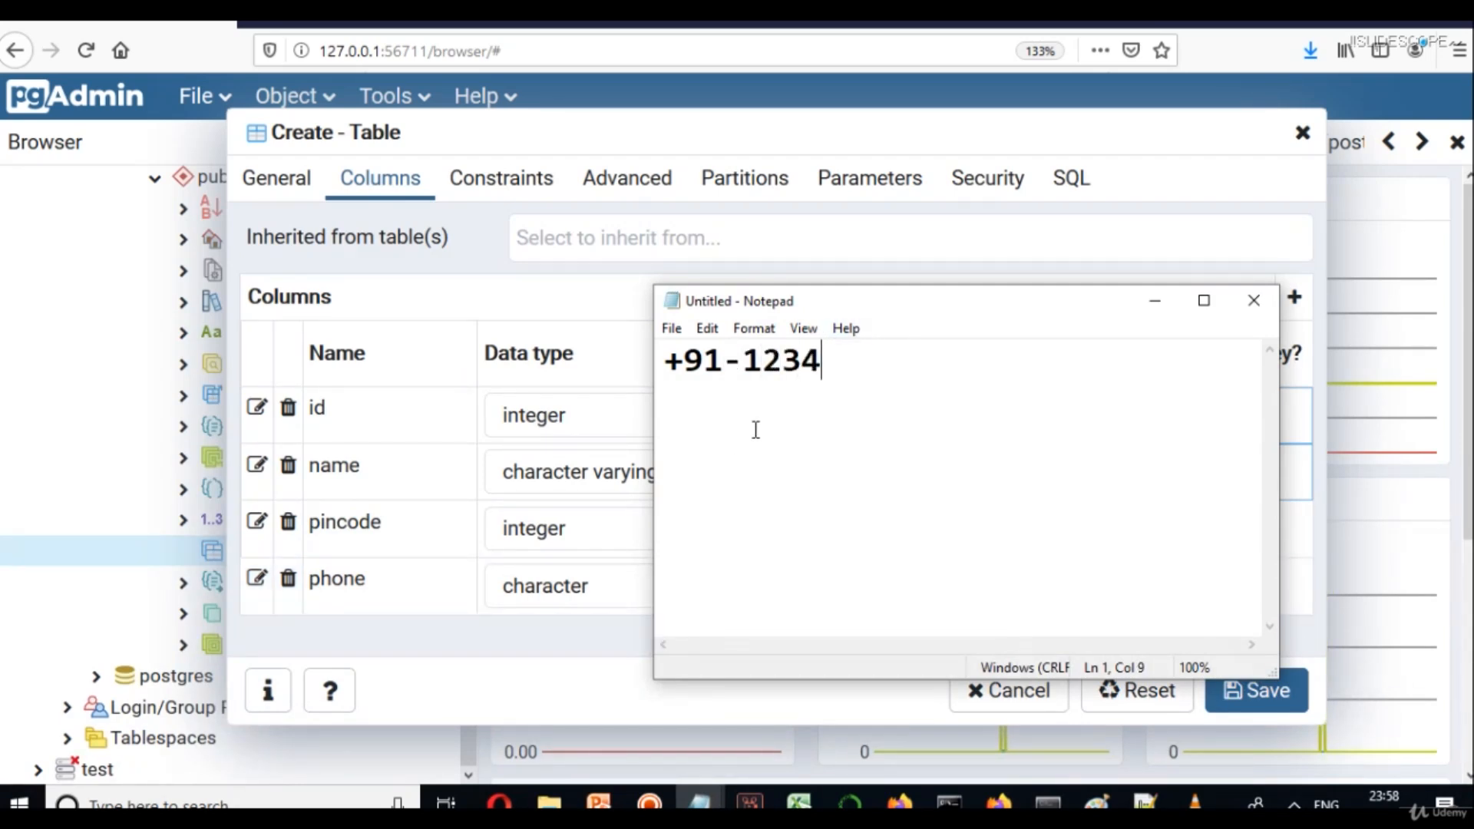
left_click_drag(743, 360, 658, 365)
key("ctrl+x")
key("ctrl+z")
left_click(898, 406)
Add the note 'character - 13', then close Notepad without saving.
key("Return")
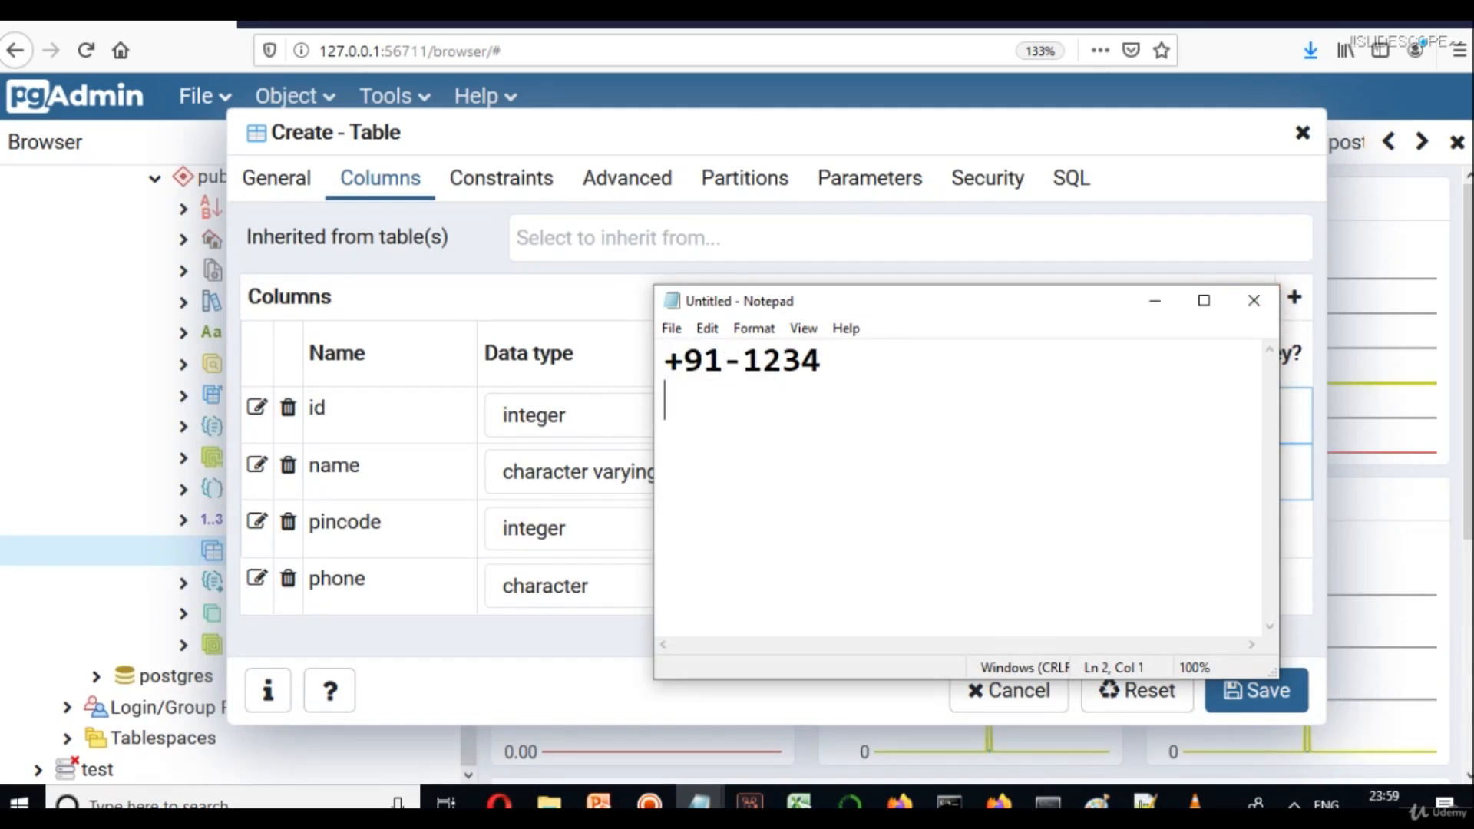
type("character -")
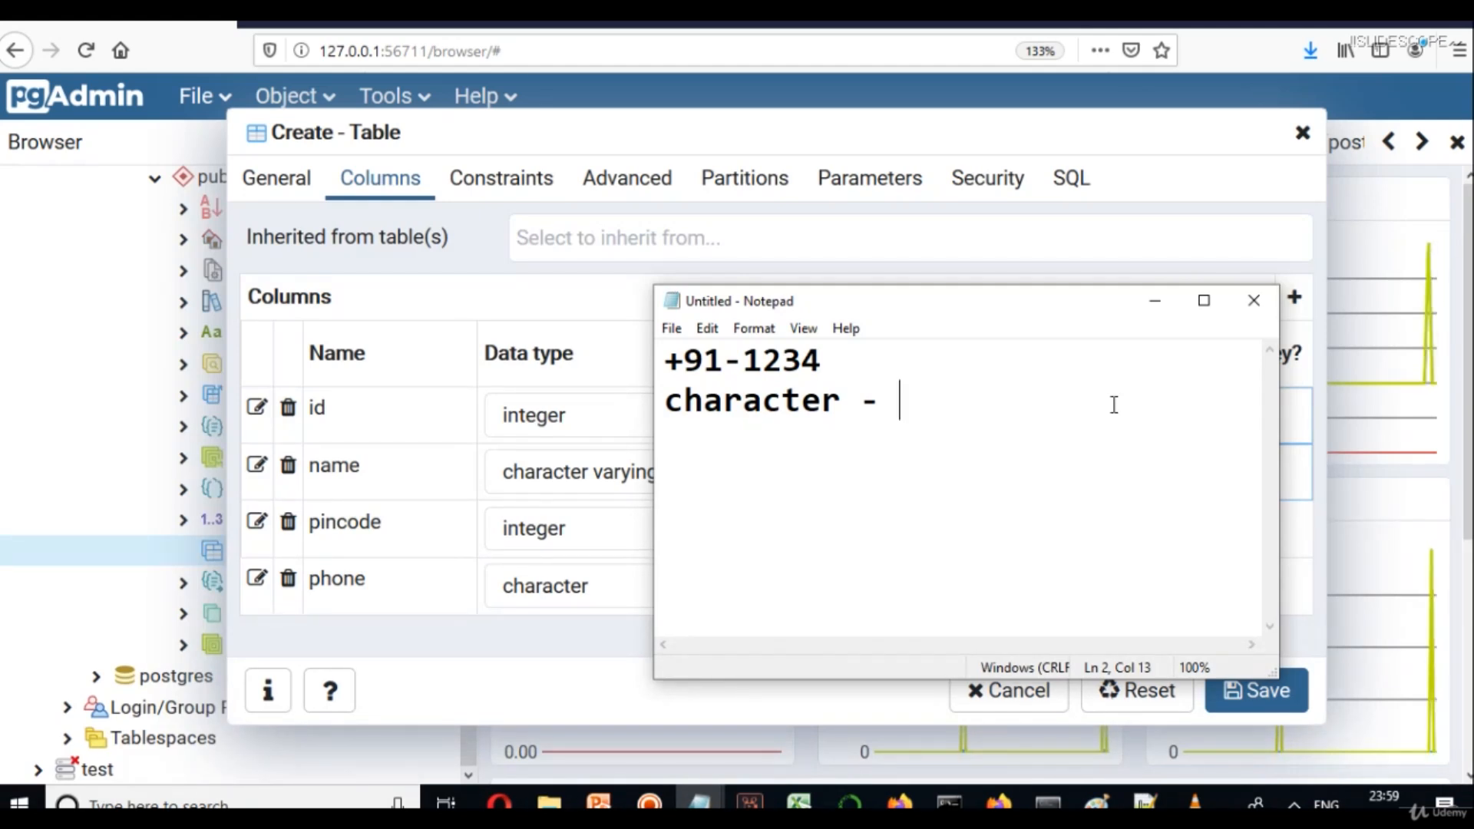
type("15")
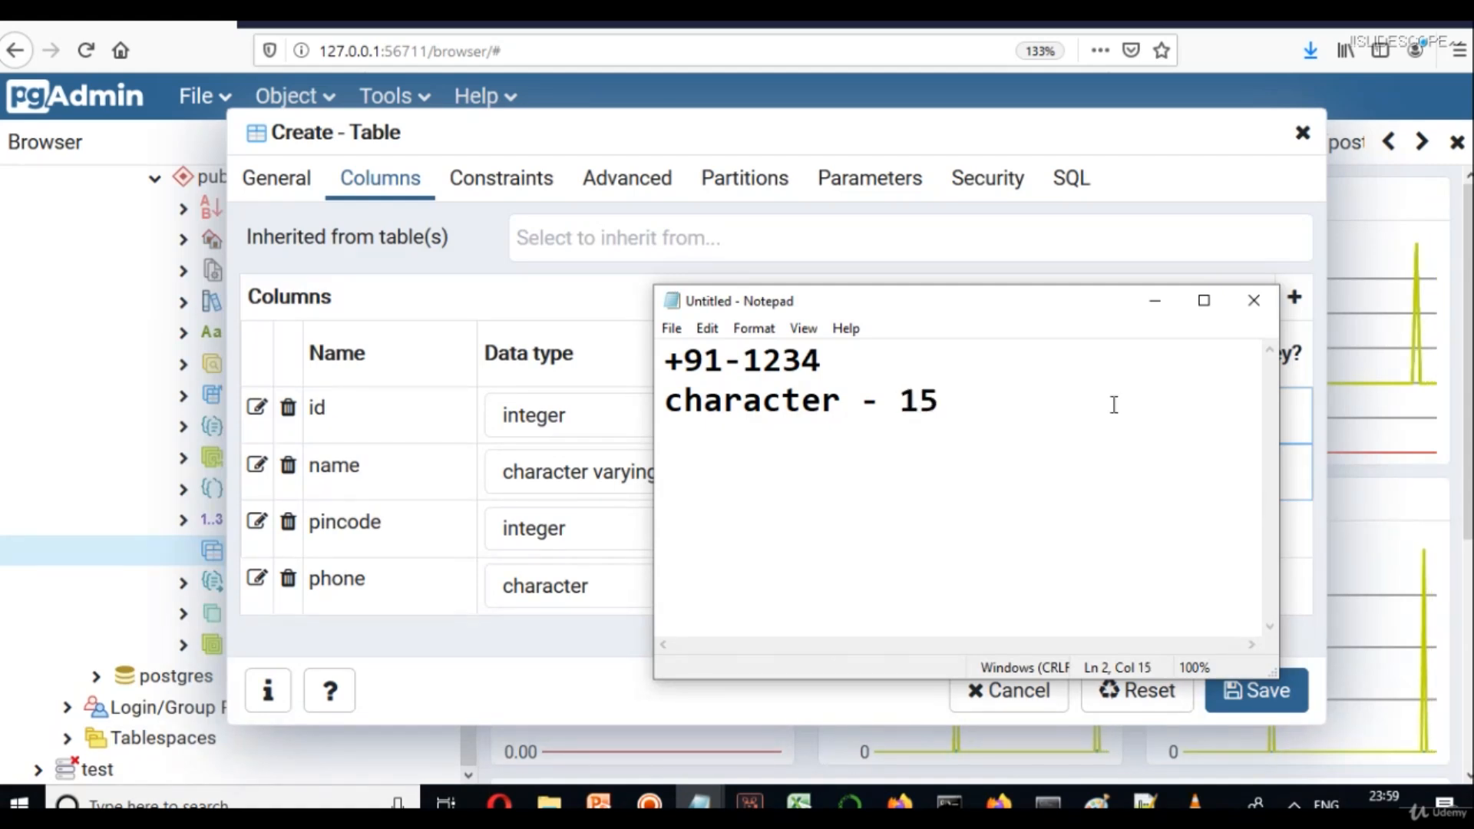
key("BackSpace")
type("3")
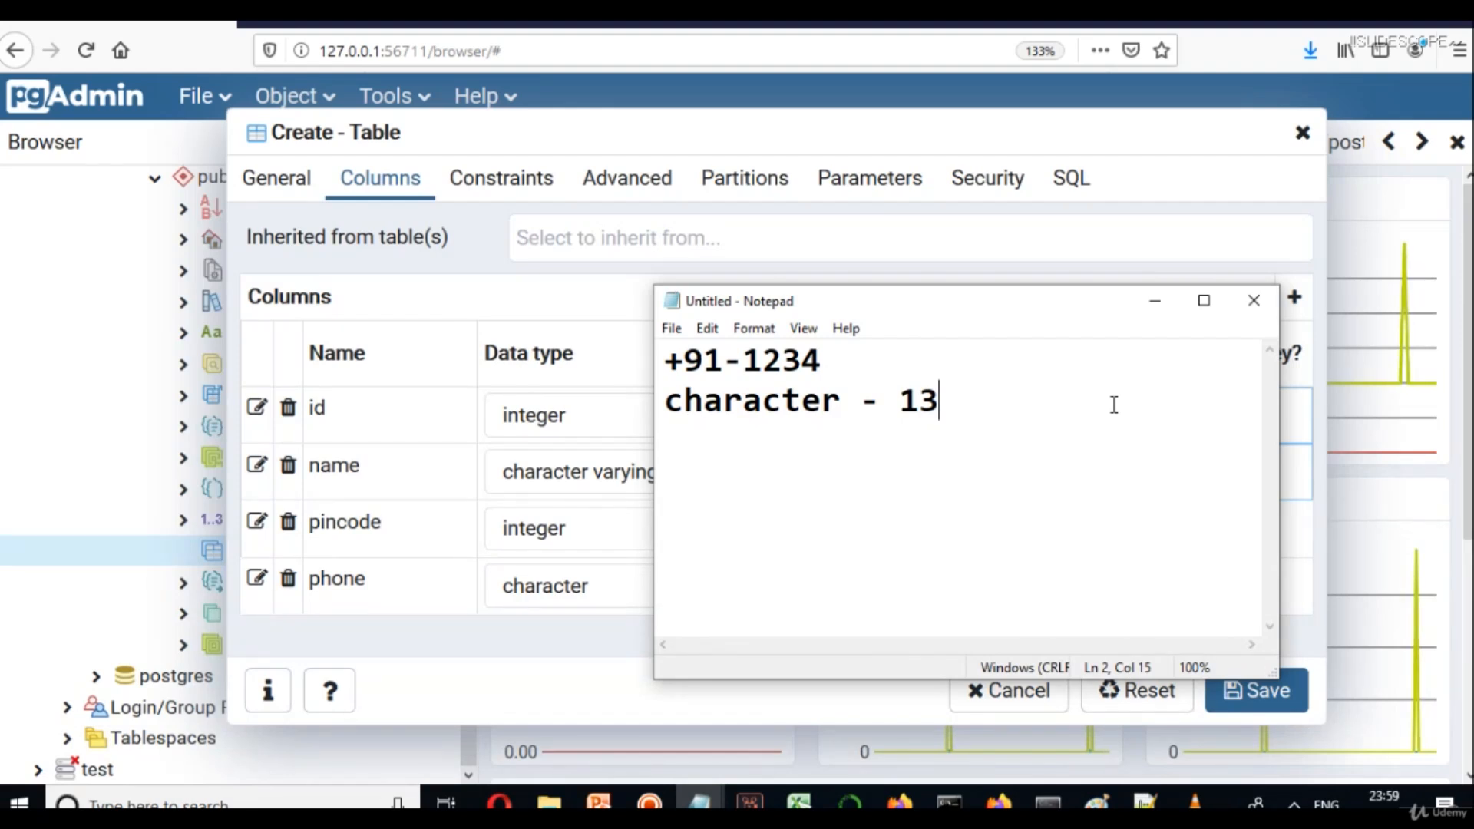
left_click(1254, 300)
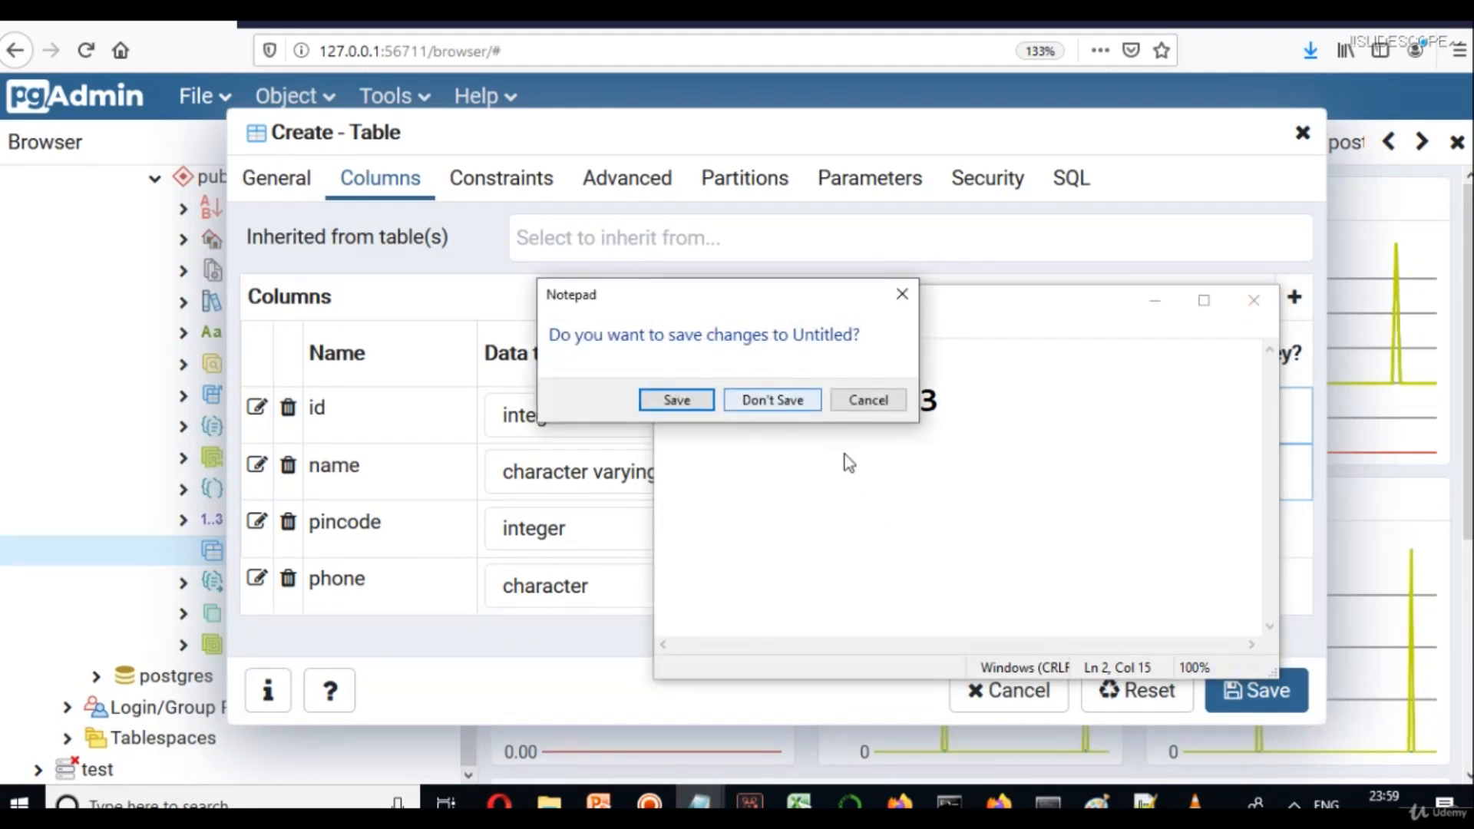
left_click(749, 400)
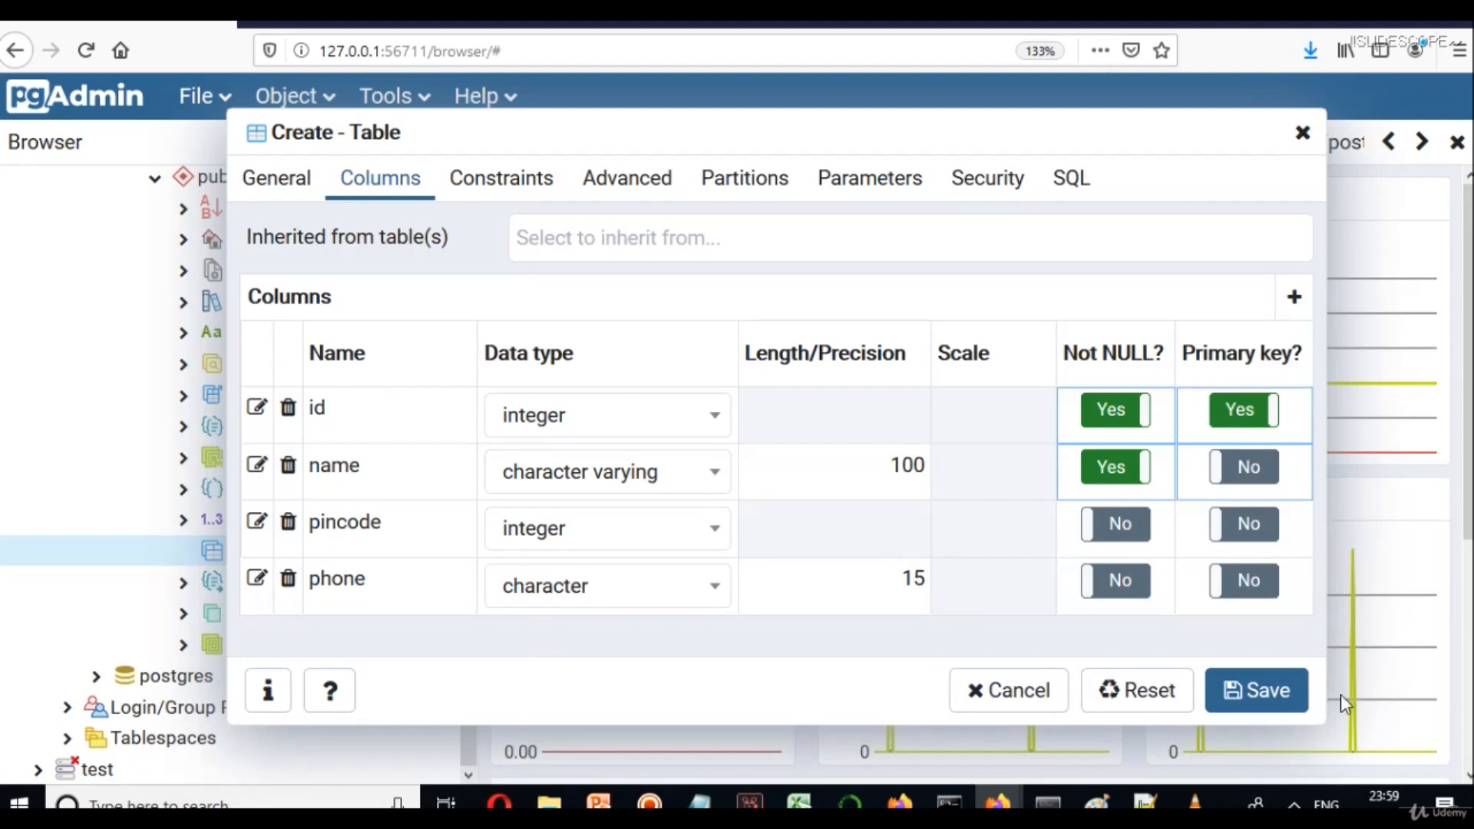
Save tbl_hotel with its four columns and expand its Columns list.
left_click(1265, 690)
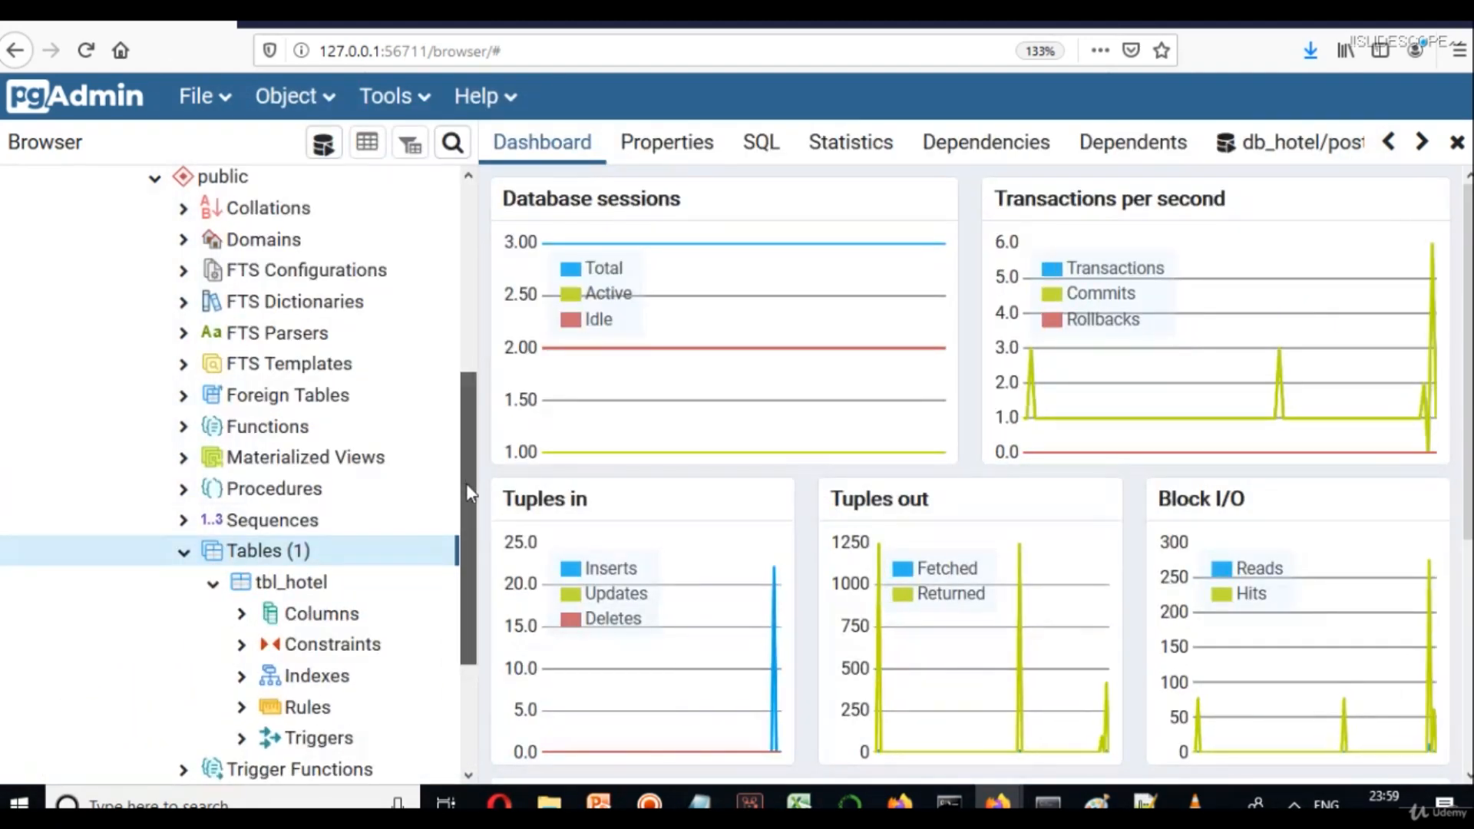
scroll(467, 484, "down", 2)
left_click(241, 470)
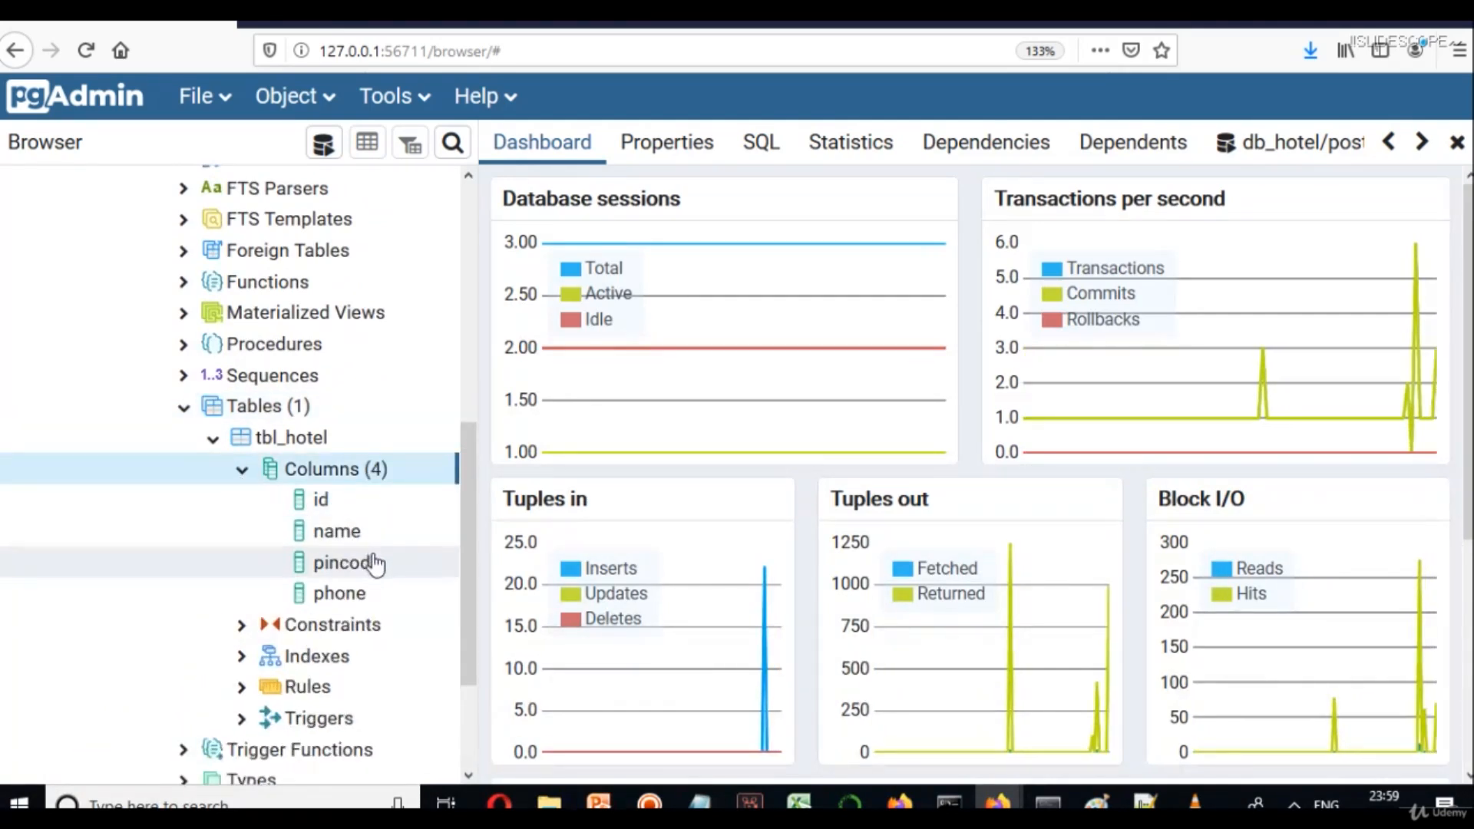
In the id column's properties, make id an identity column of type ALWAYS.
left_click(315, 500)
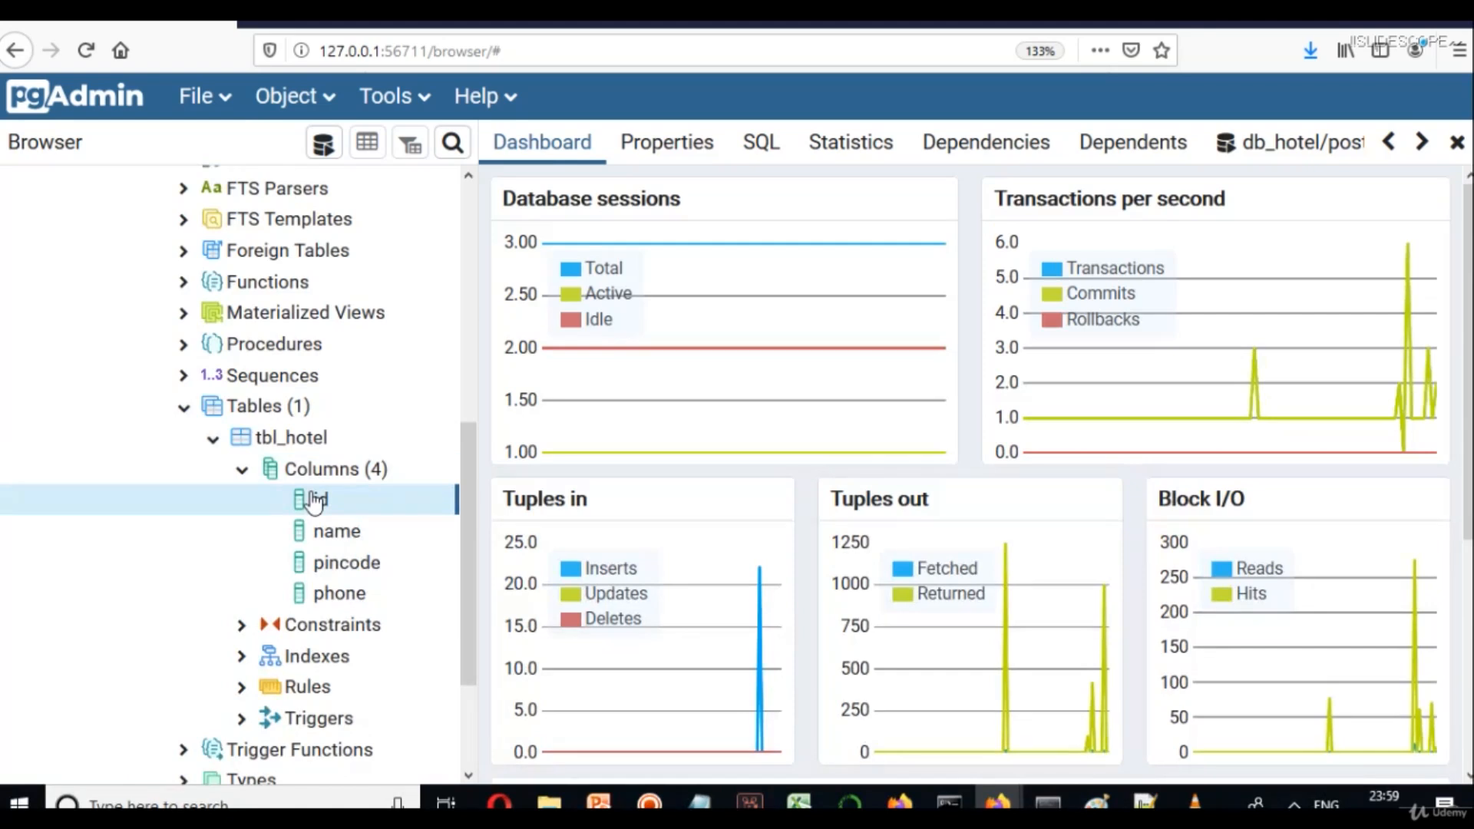
right_click(313, 503)
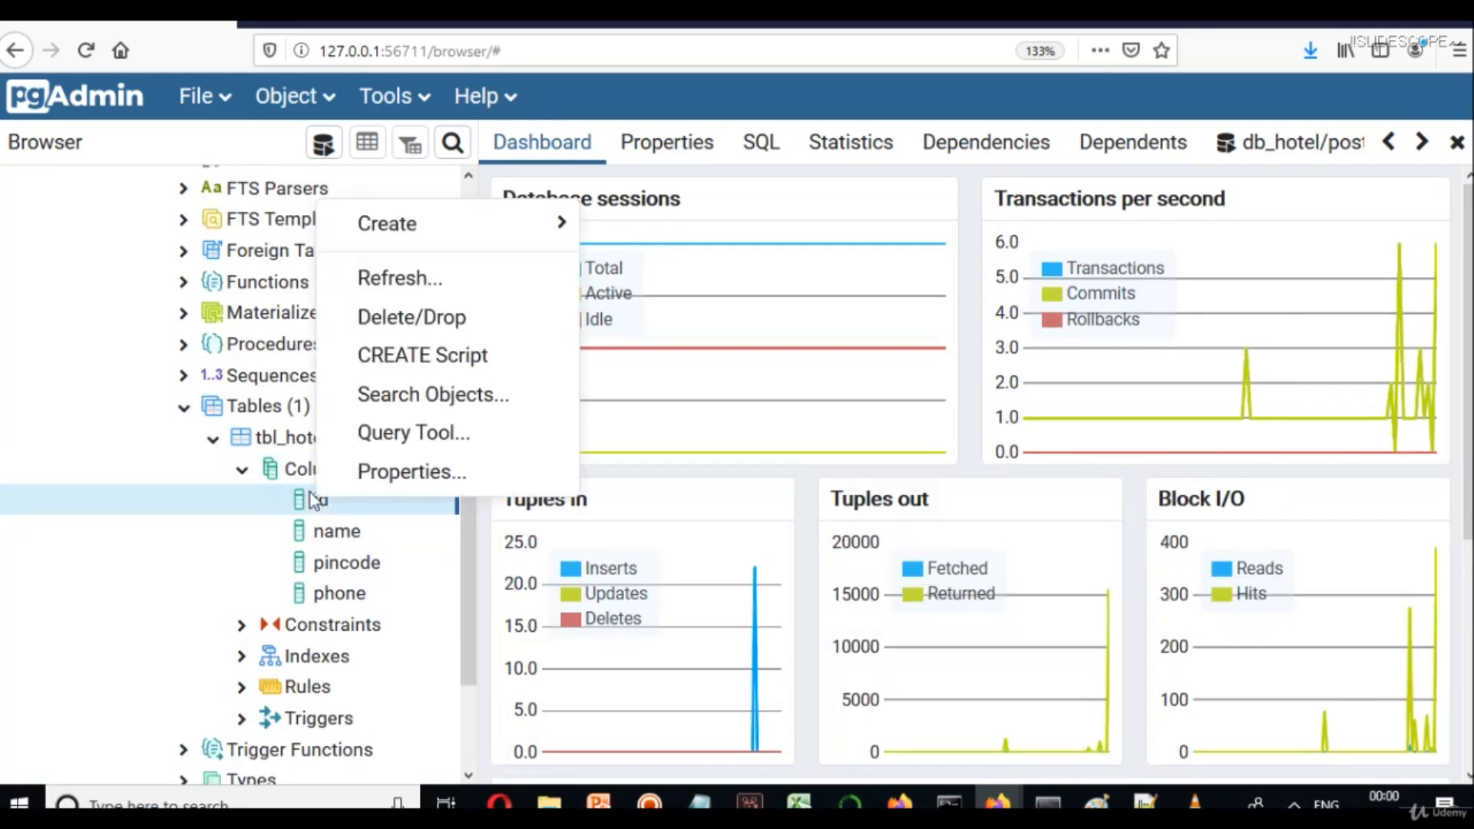
left_click(417, 486)
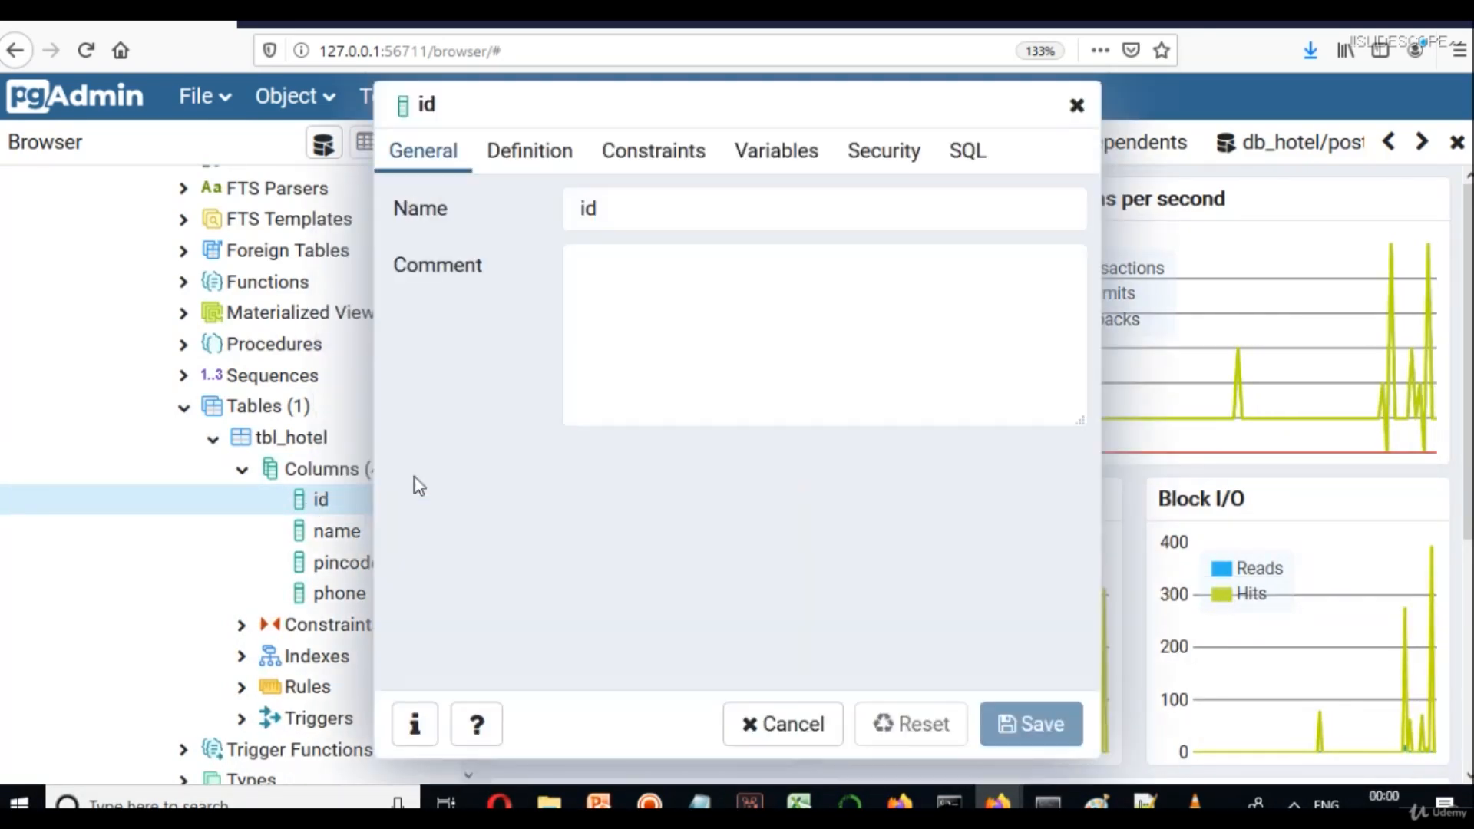
left_click(530, 156)
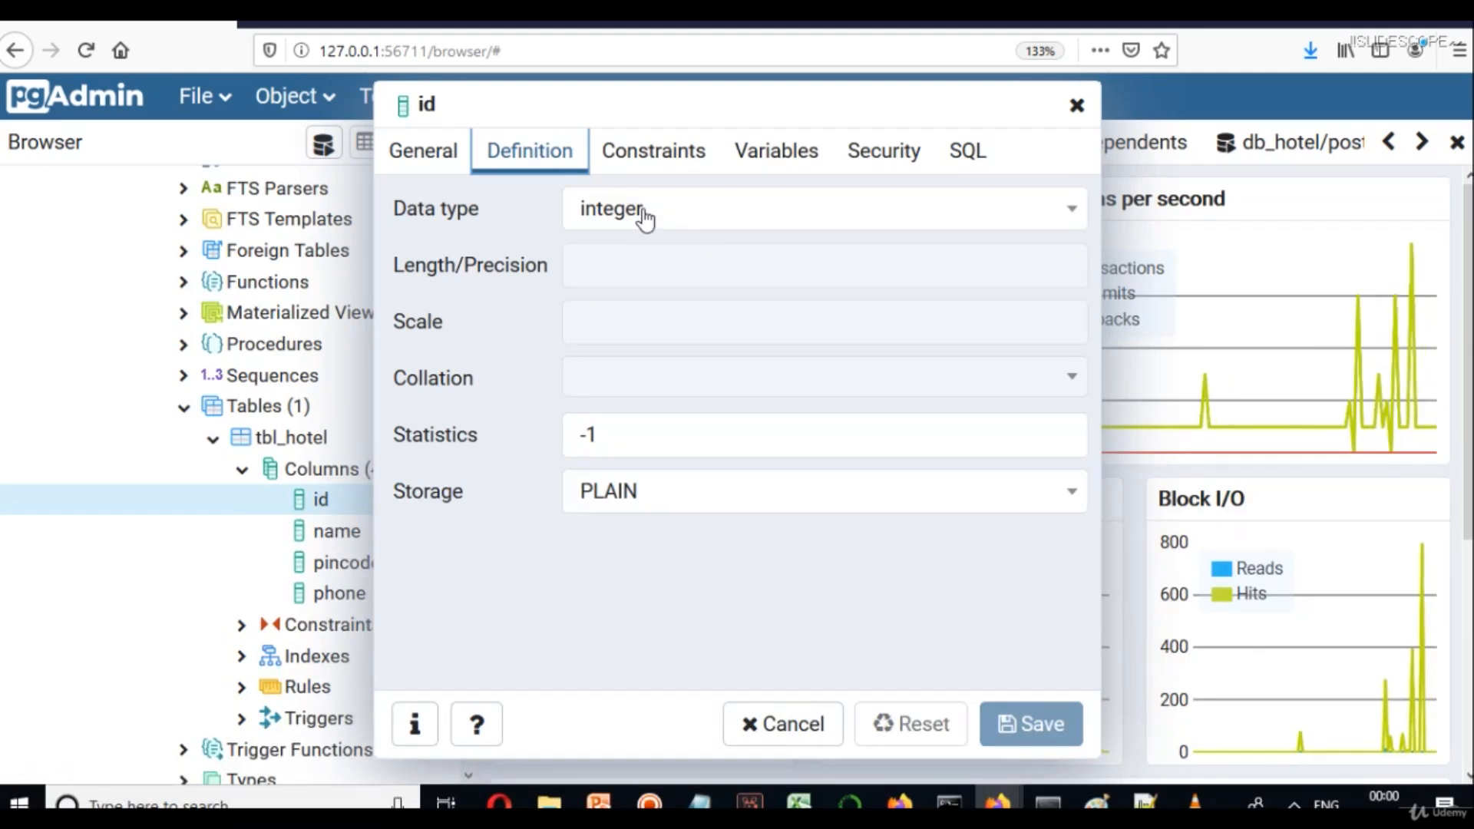
left_click(625, 162)
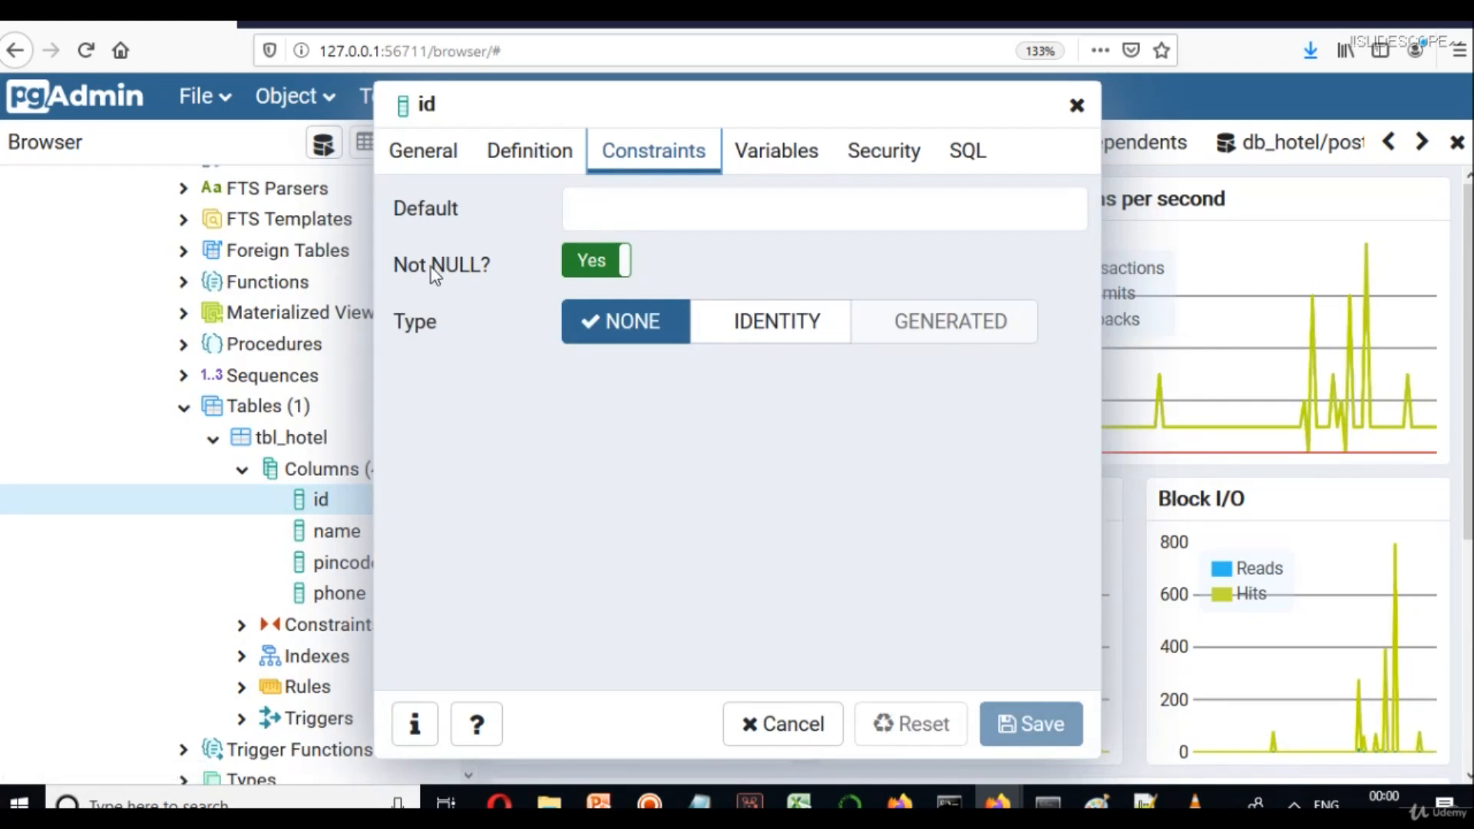
left_click(768, 326)
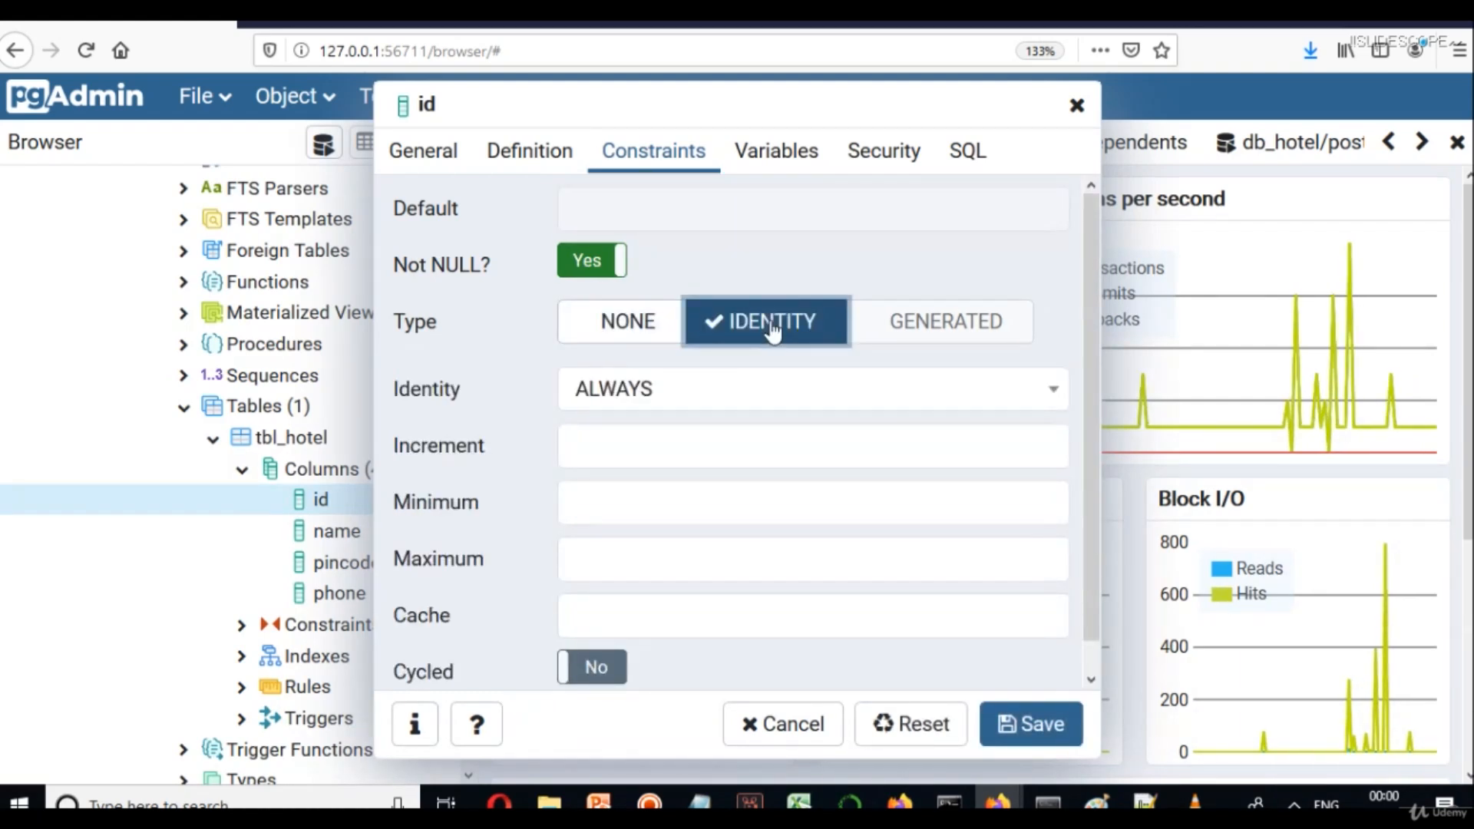
In a new Notepad, write a '5 Records' heading followed by lines numbered 1 to 5.
key("super+r")
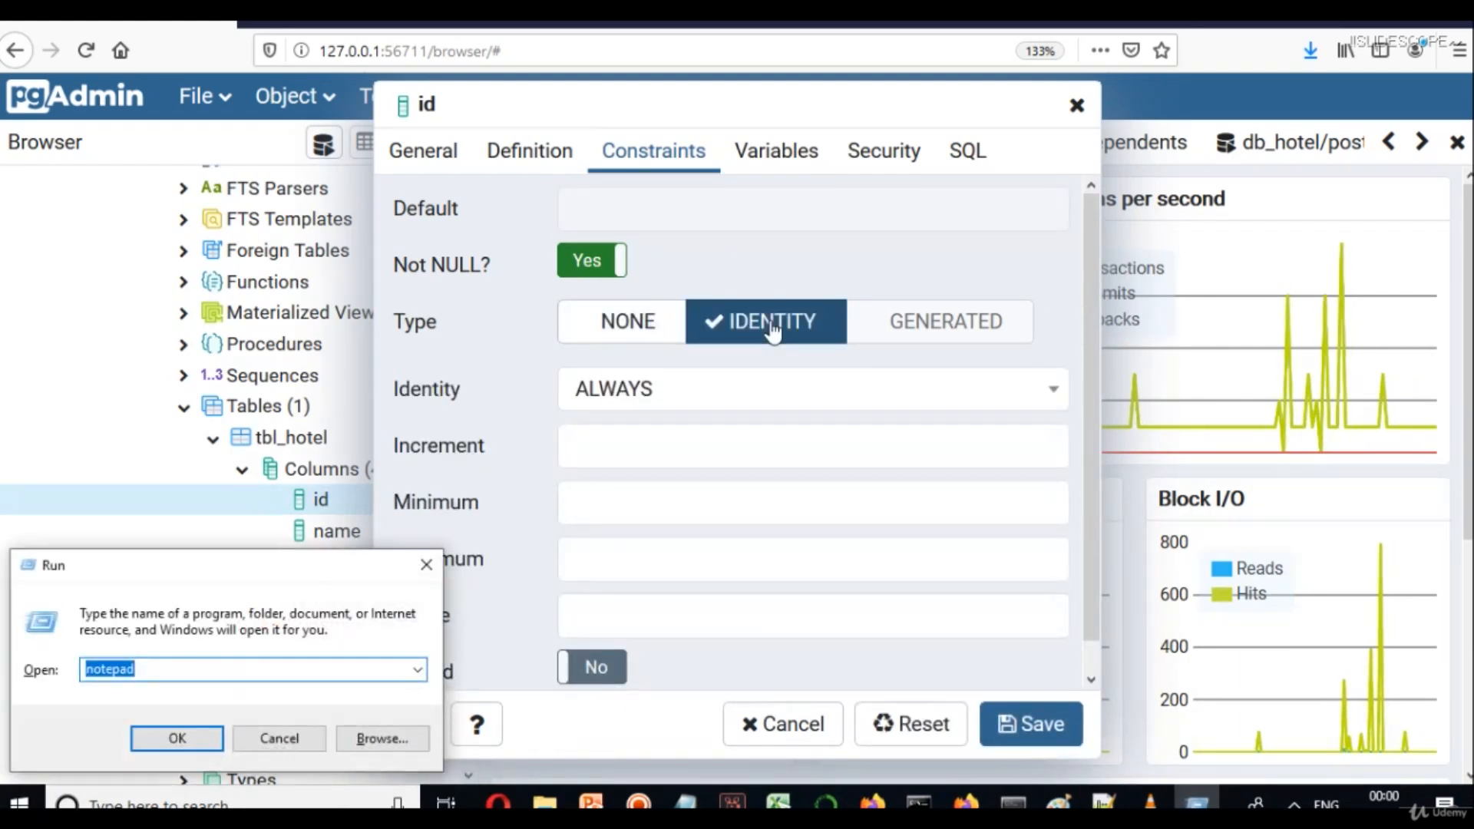
key("Return")
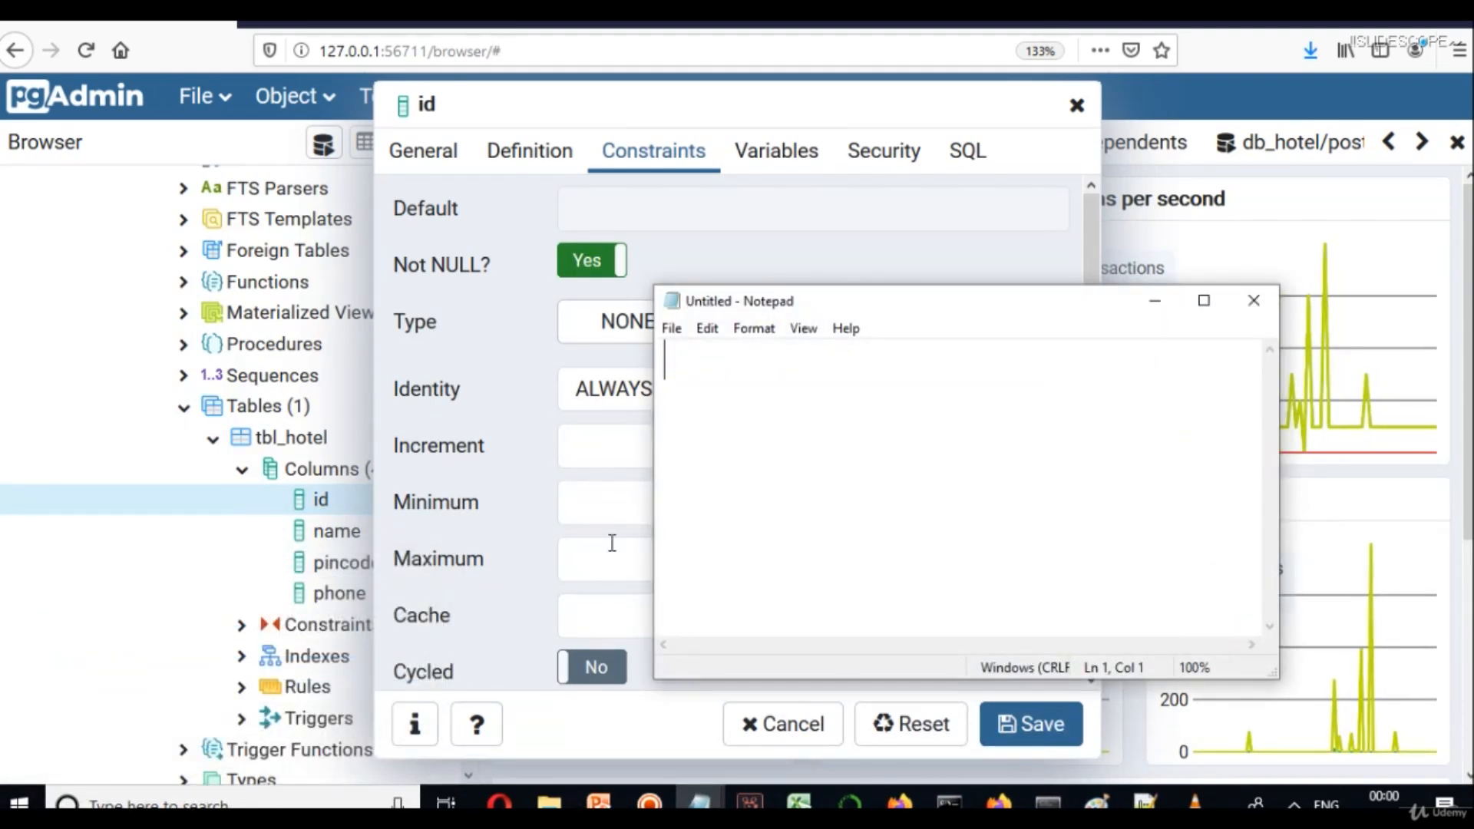
type("5 ")
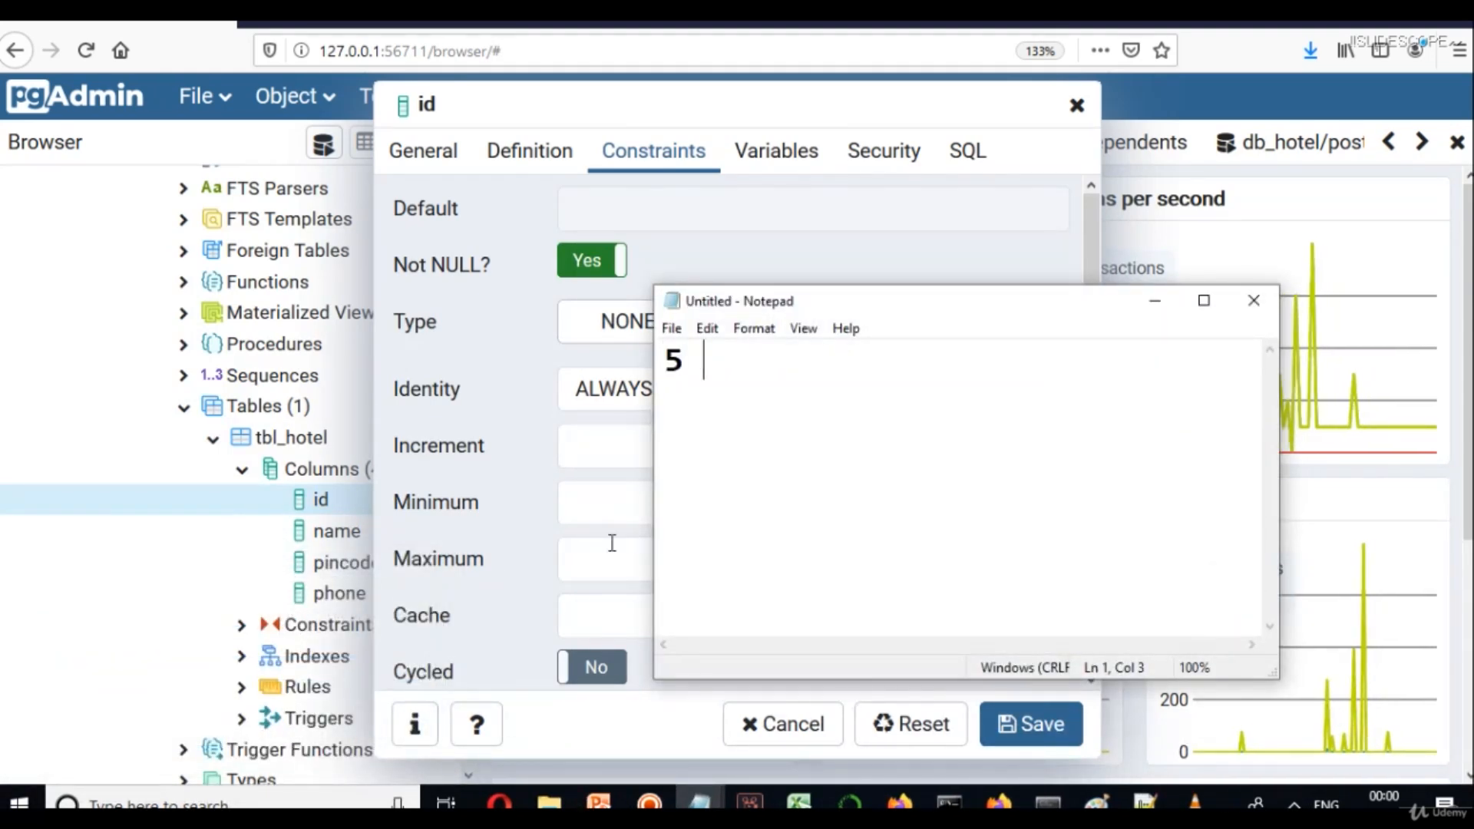
type("Recordss")
key("Return")
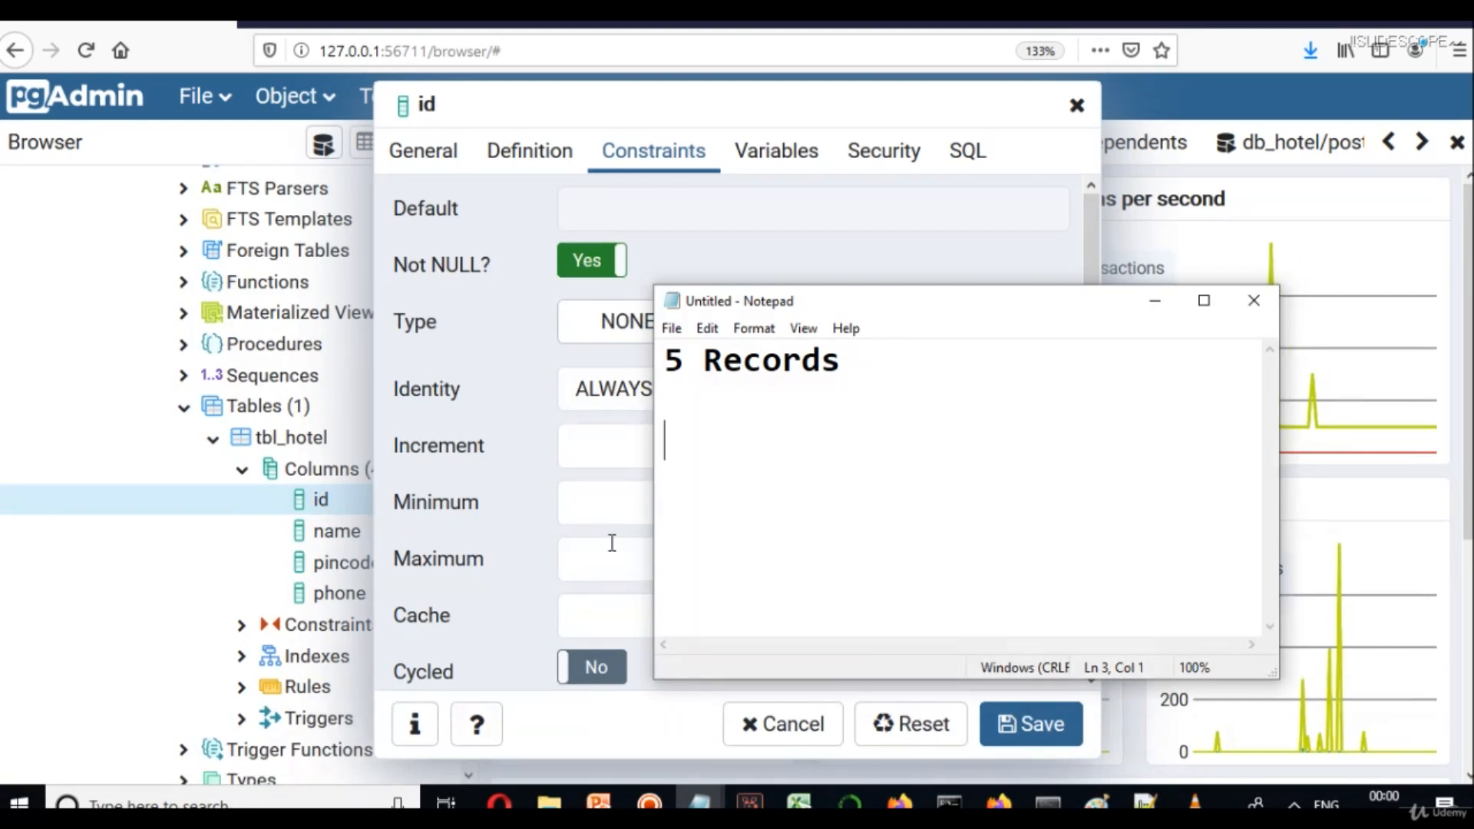
type("1 2")
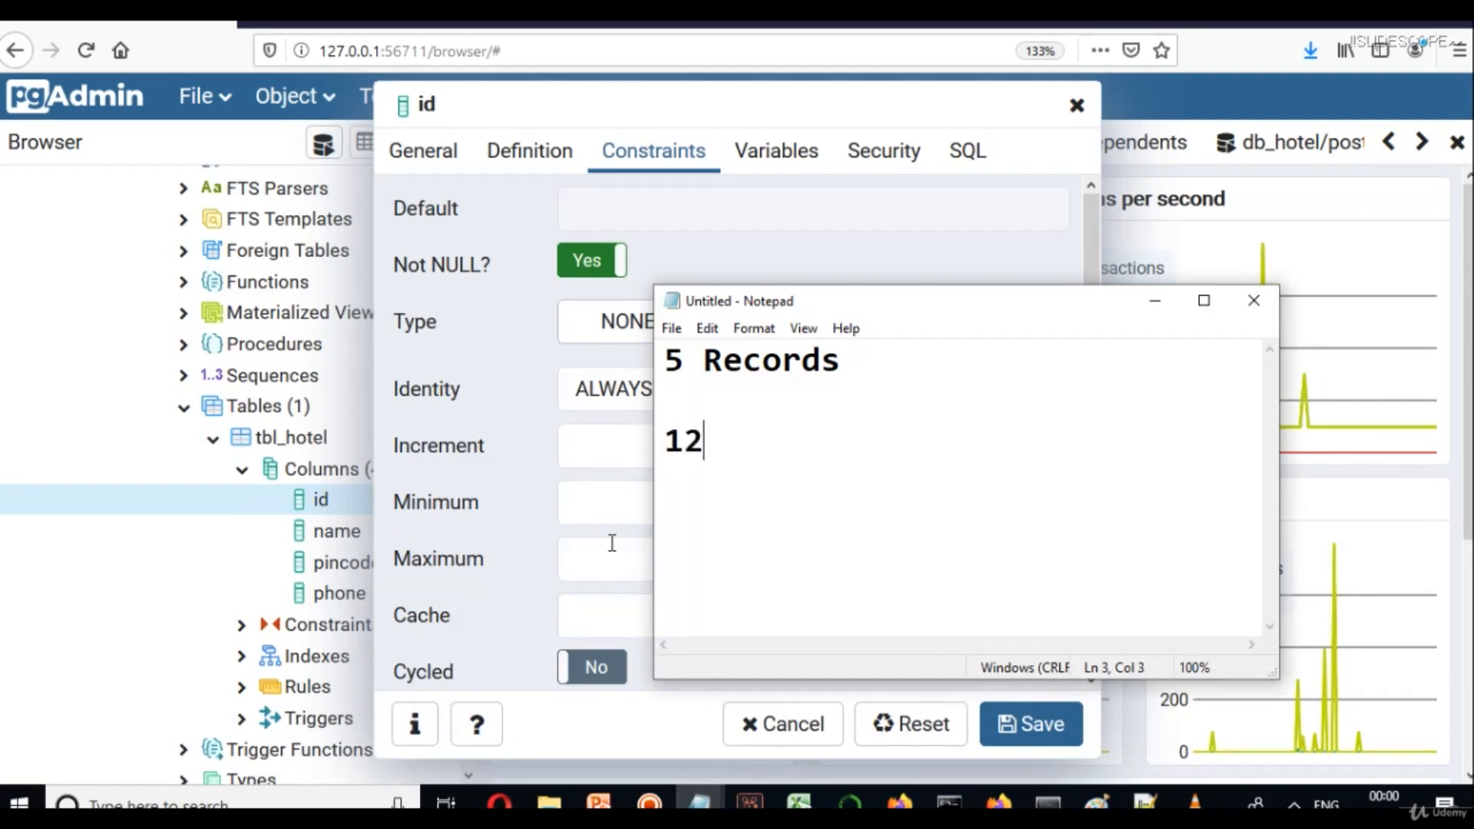
key("BackSpace")
key("Return")
type("2")
key("Return")
type("3")
key("Return")
type("4")
key("Return")
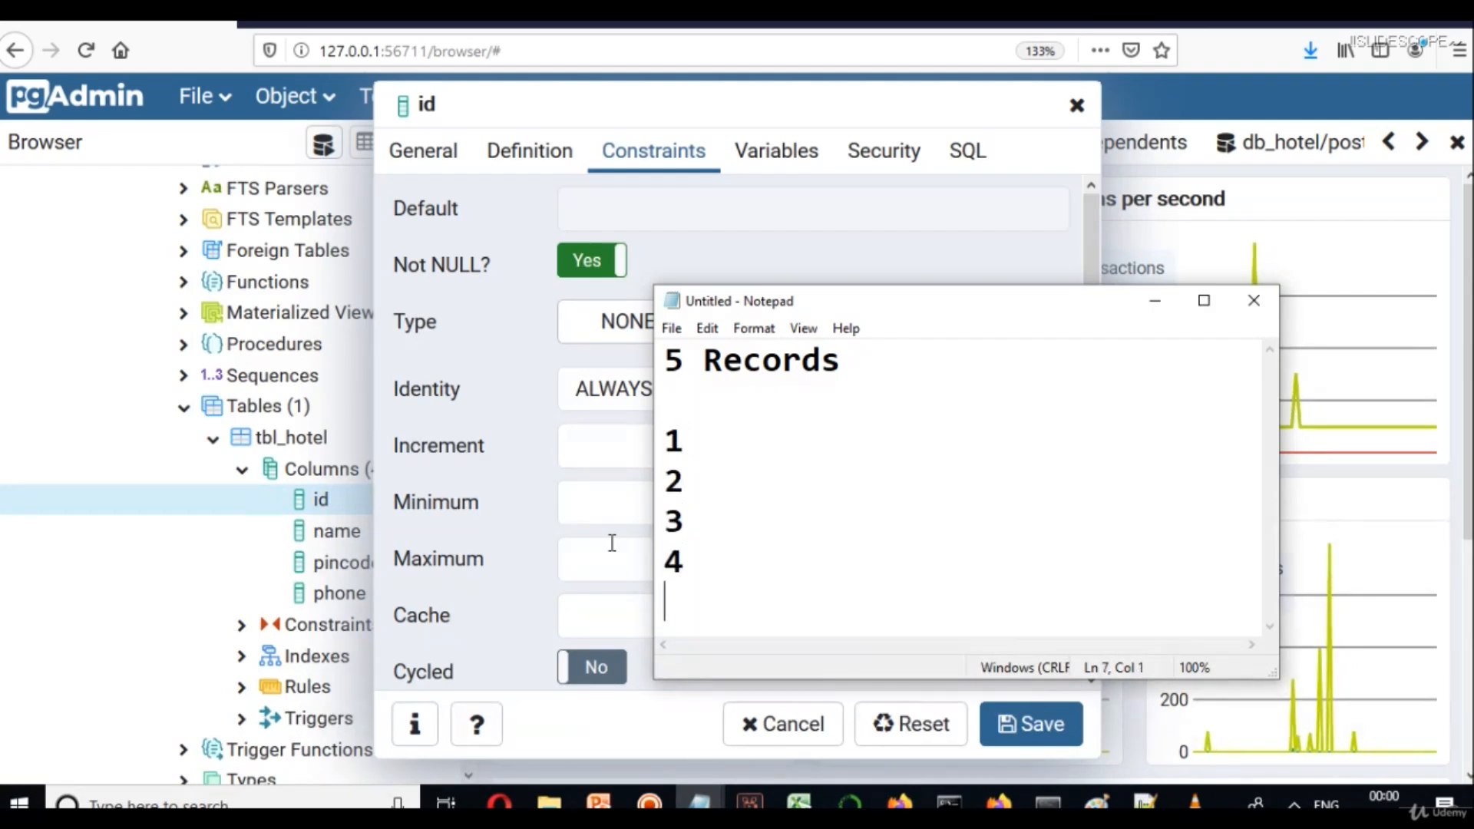
type("5")
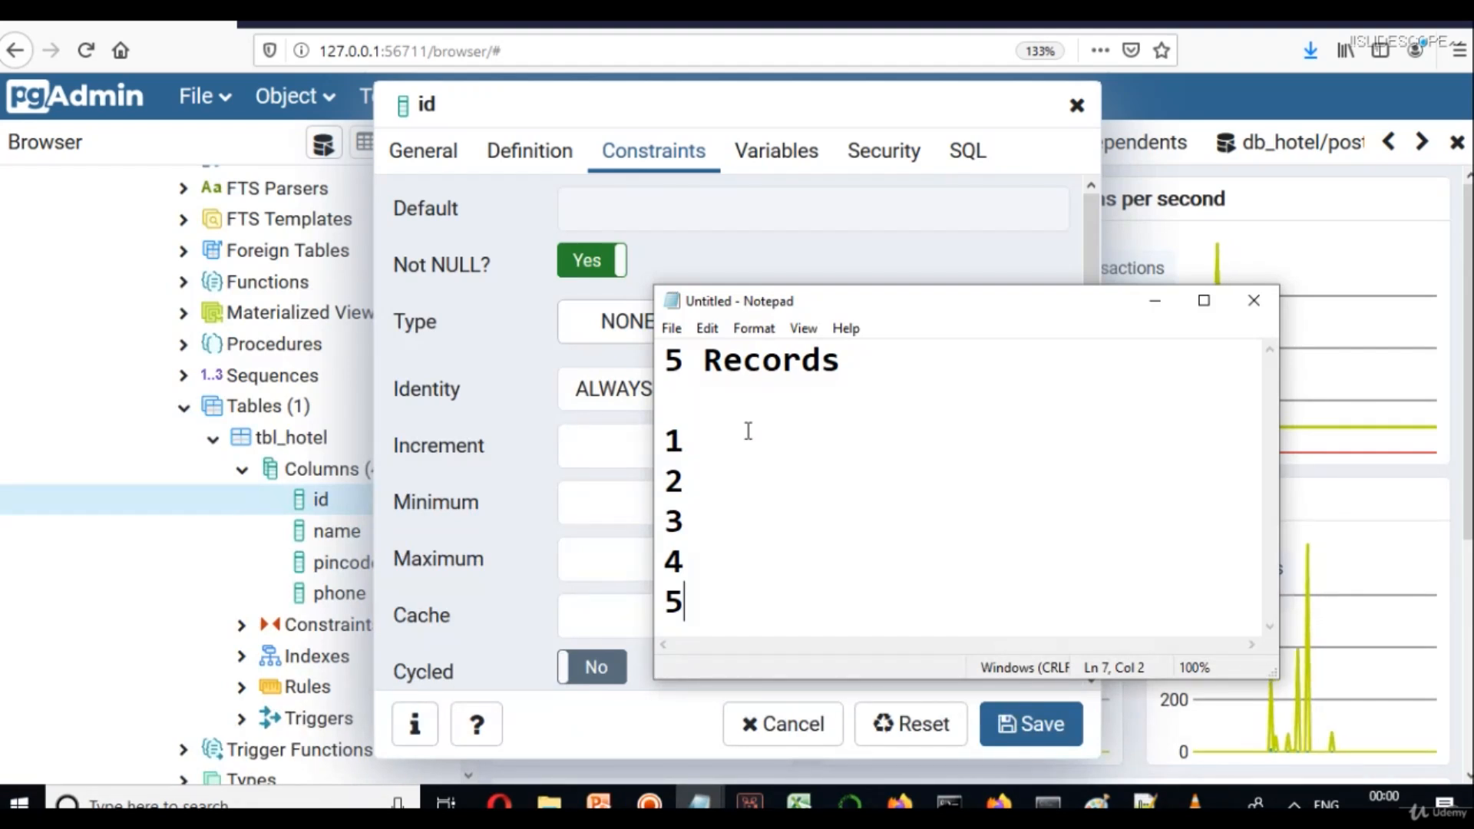
Label the records ABC, BCD, EFG, GHI and IJK, then close Notepad without saving.
left_click(713, 438)
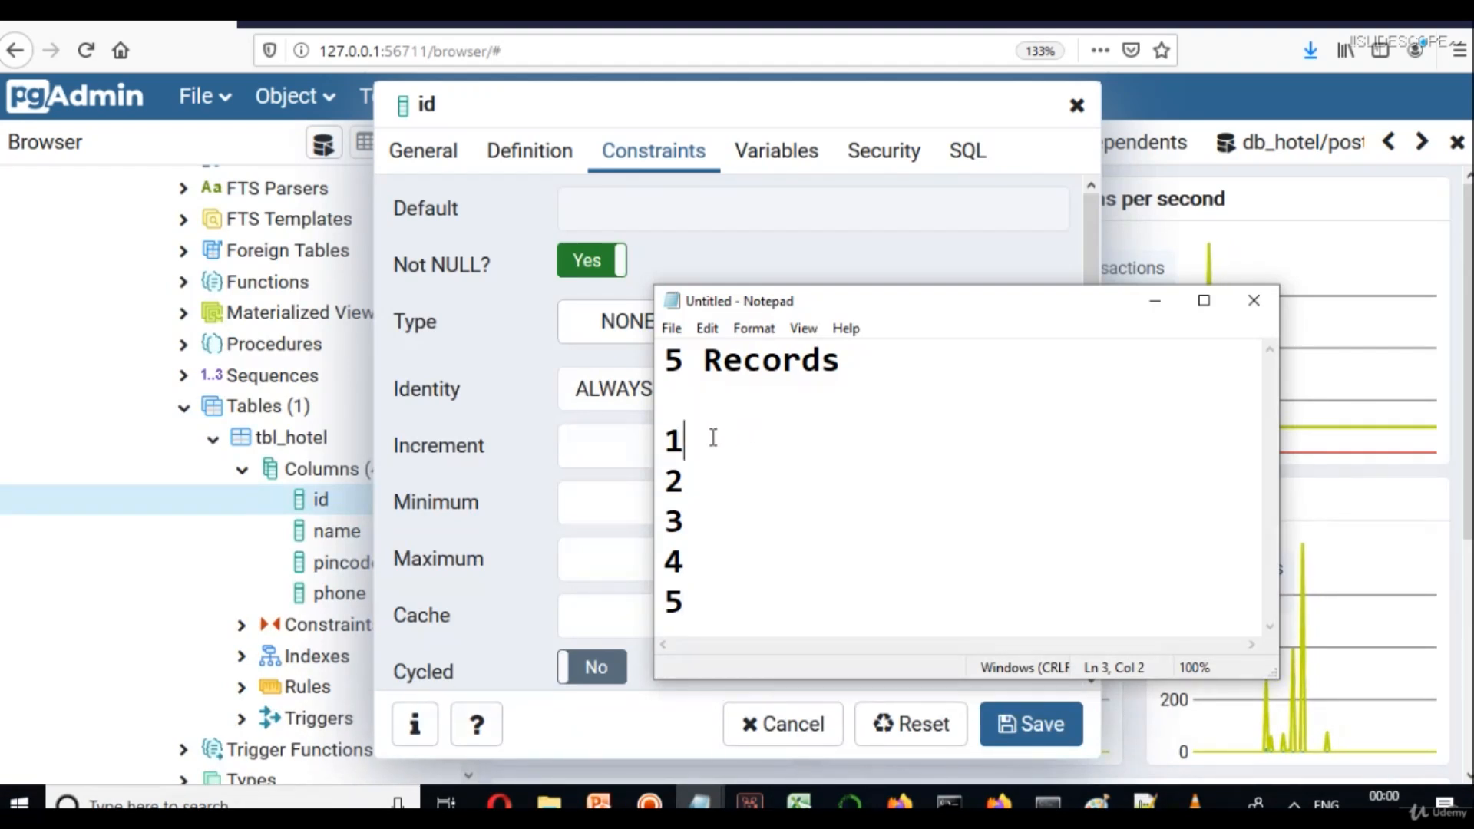
left_click_drag(713, 438, 665, 435)
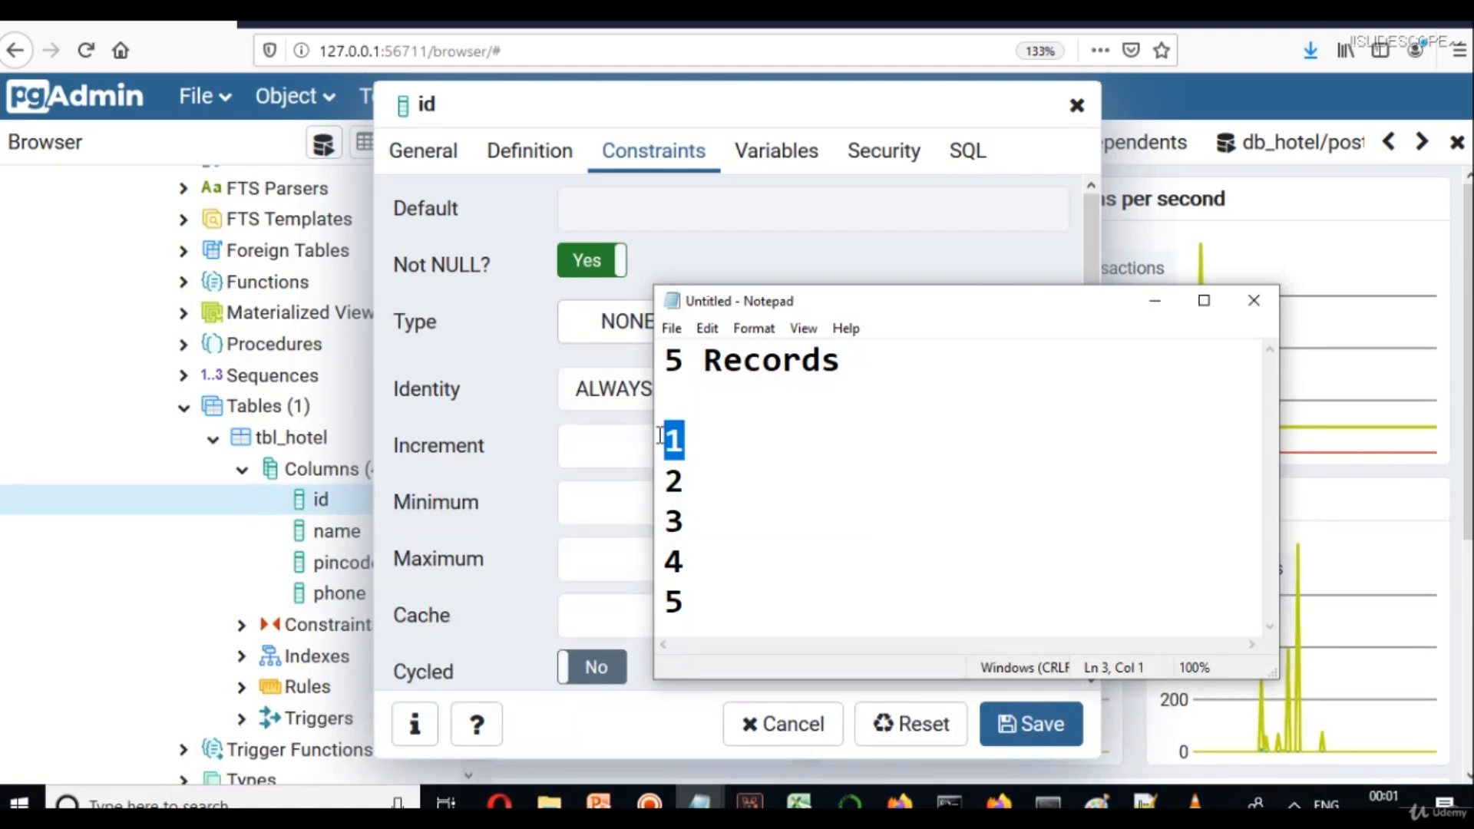
left_click(768, 470)
left_click(750, 449)
type("- An")
key("BackSpace")
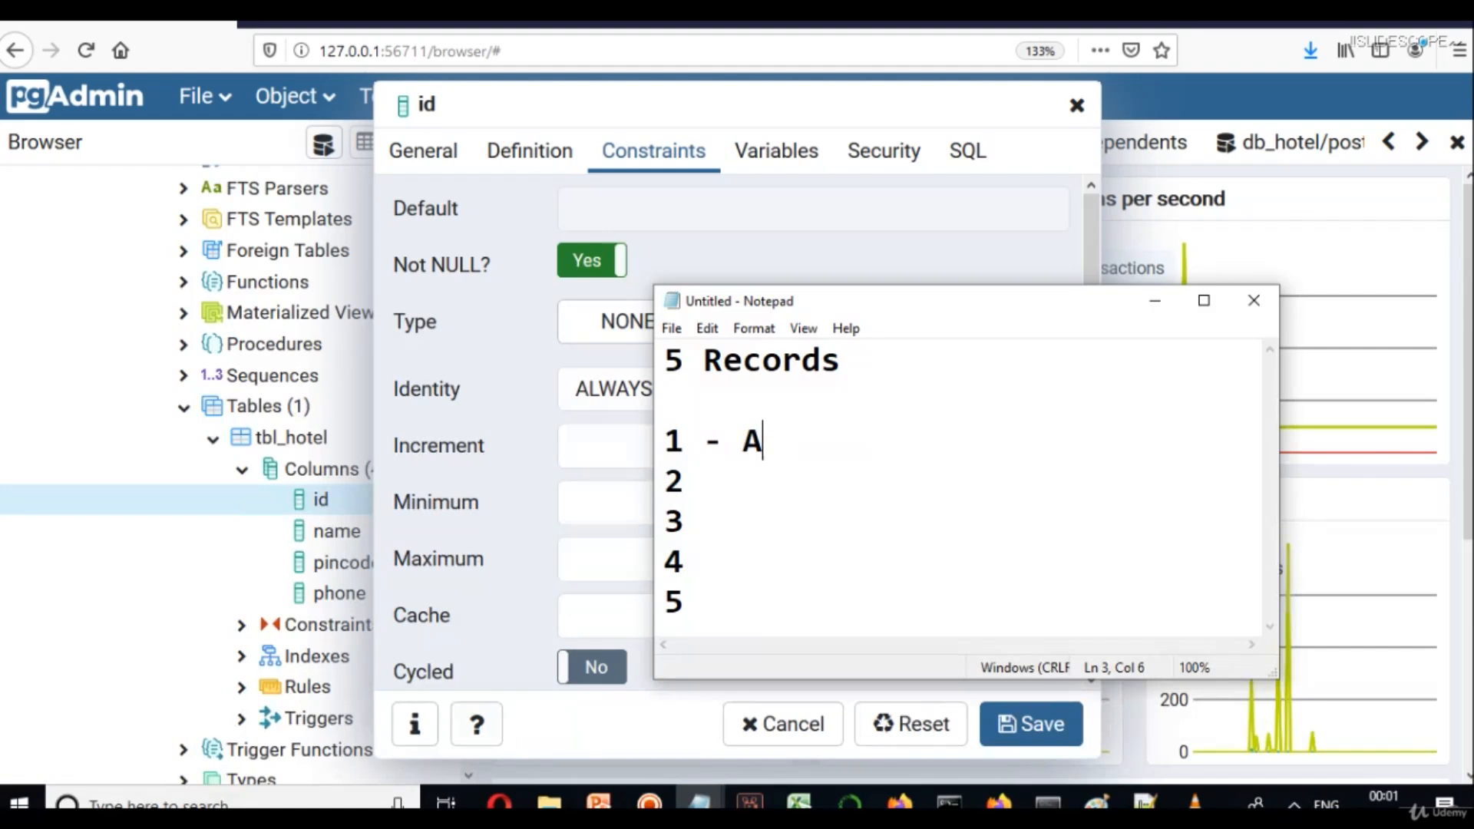
type("BC")
key("Down")
type("- ")
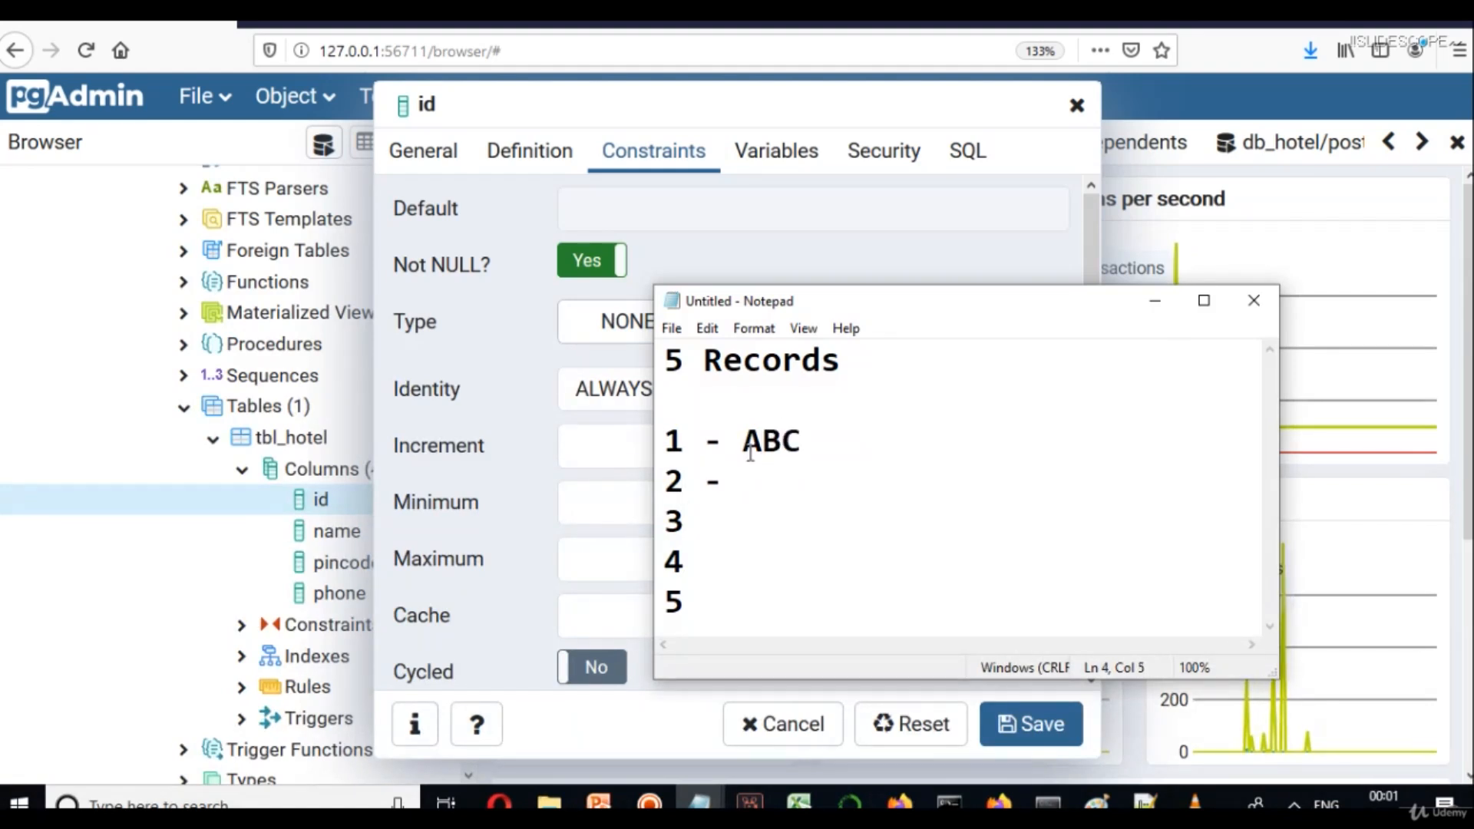
type("BCD")
key("Down")
type("- ")
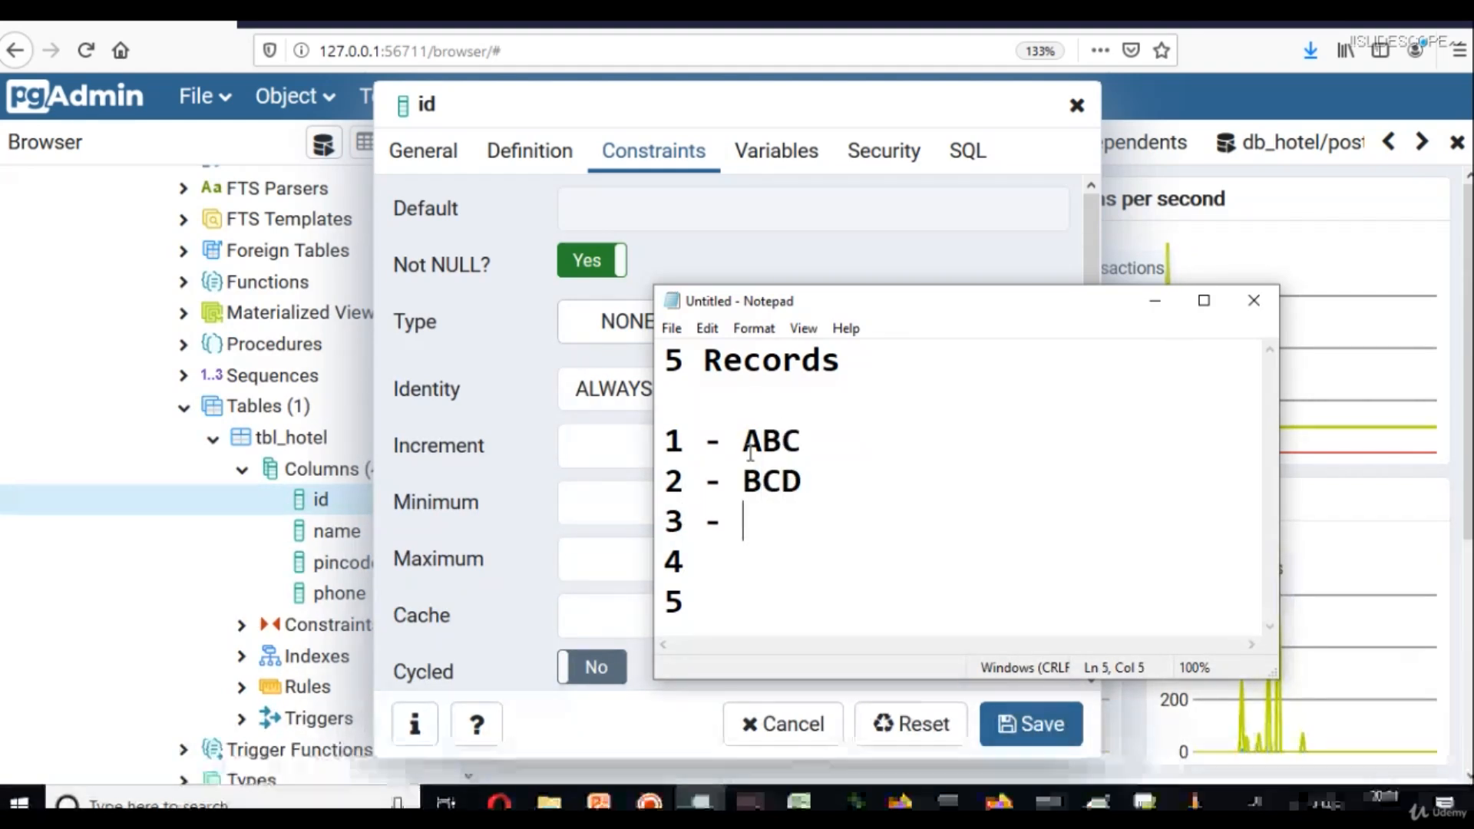
type("EFG")
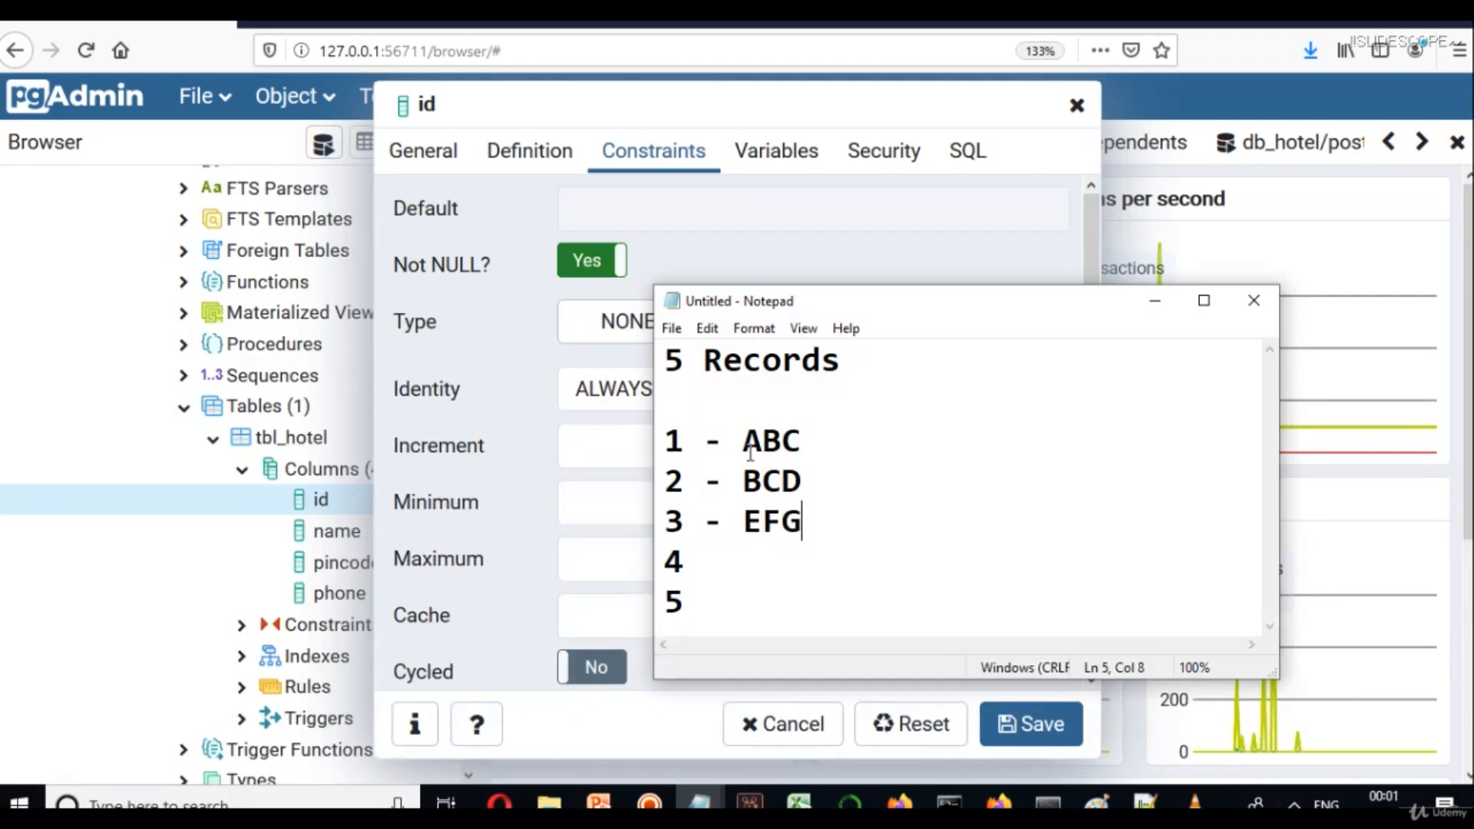
key("Down")
type("- GHI")
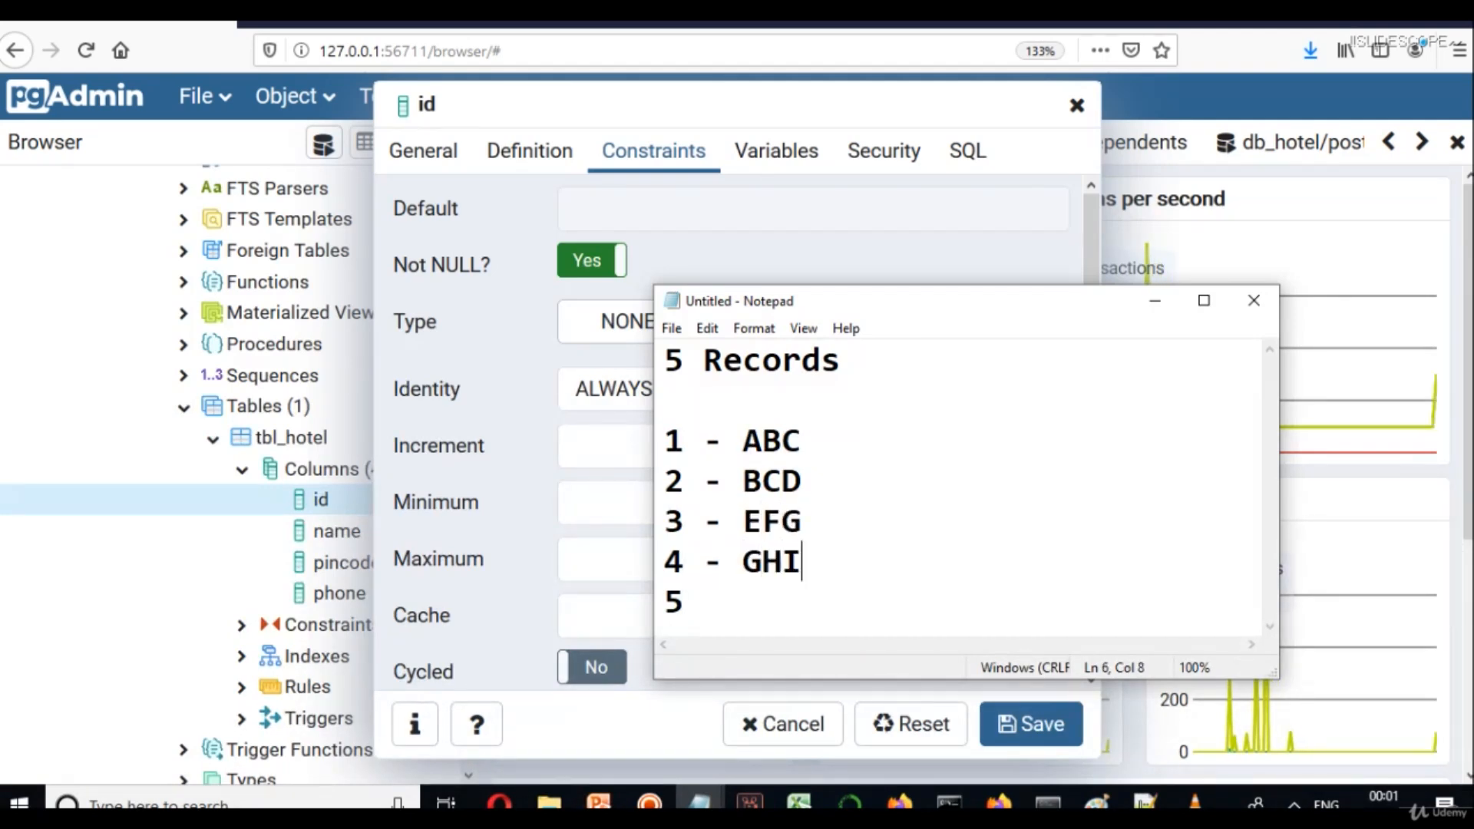
key("Down")
type("- IJK")
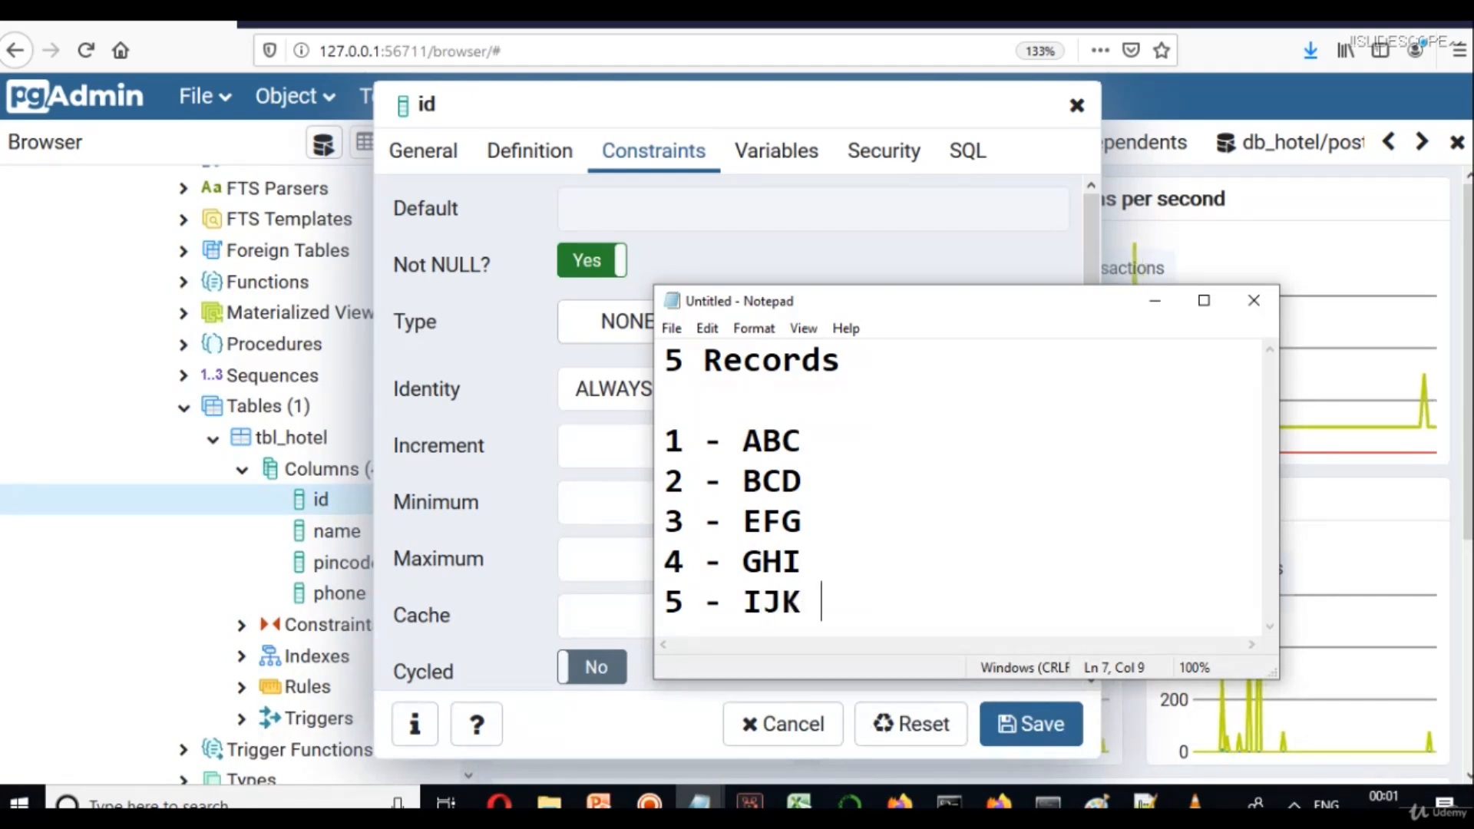
key("BackSpace")
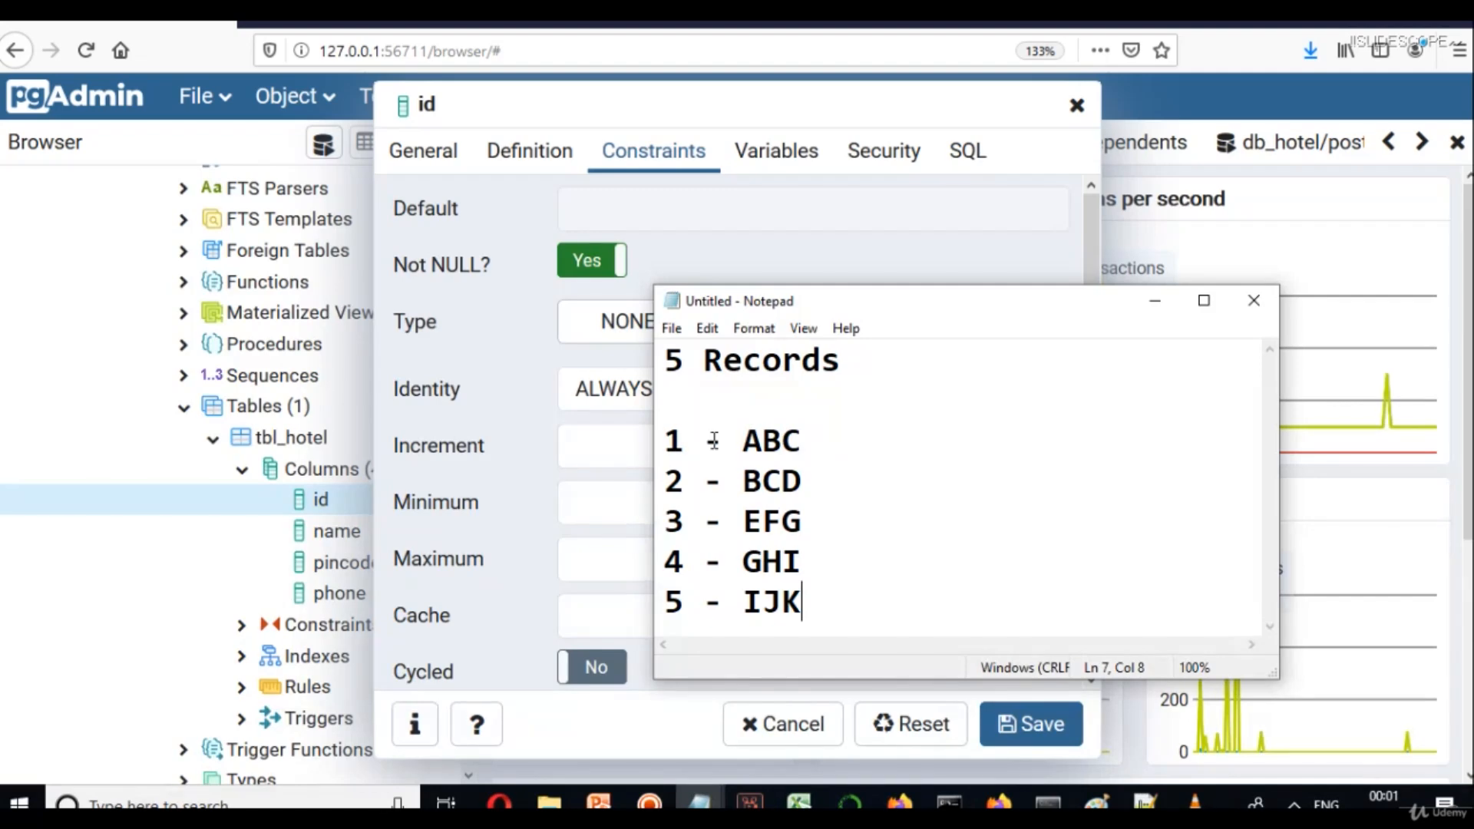
left_click(1253, 301)
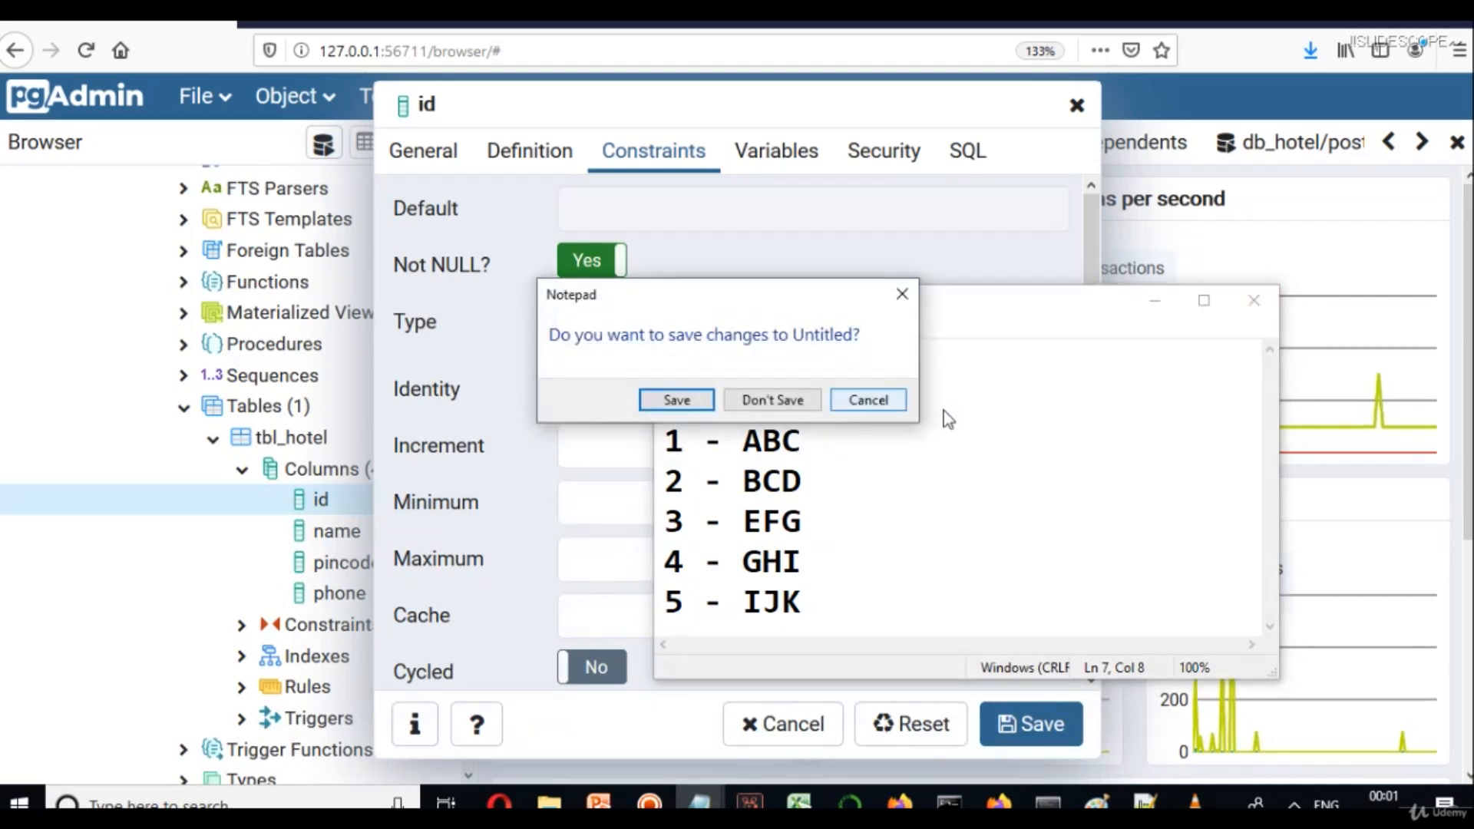
left_click(777, 398)
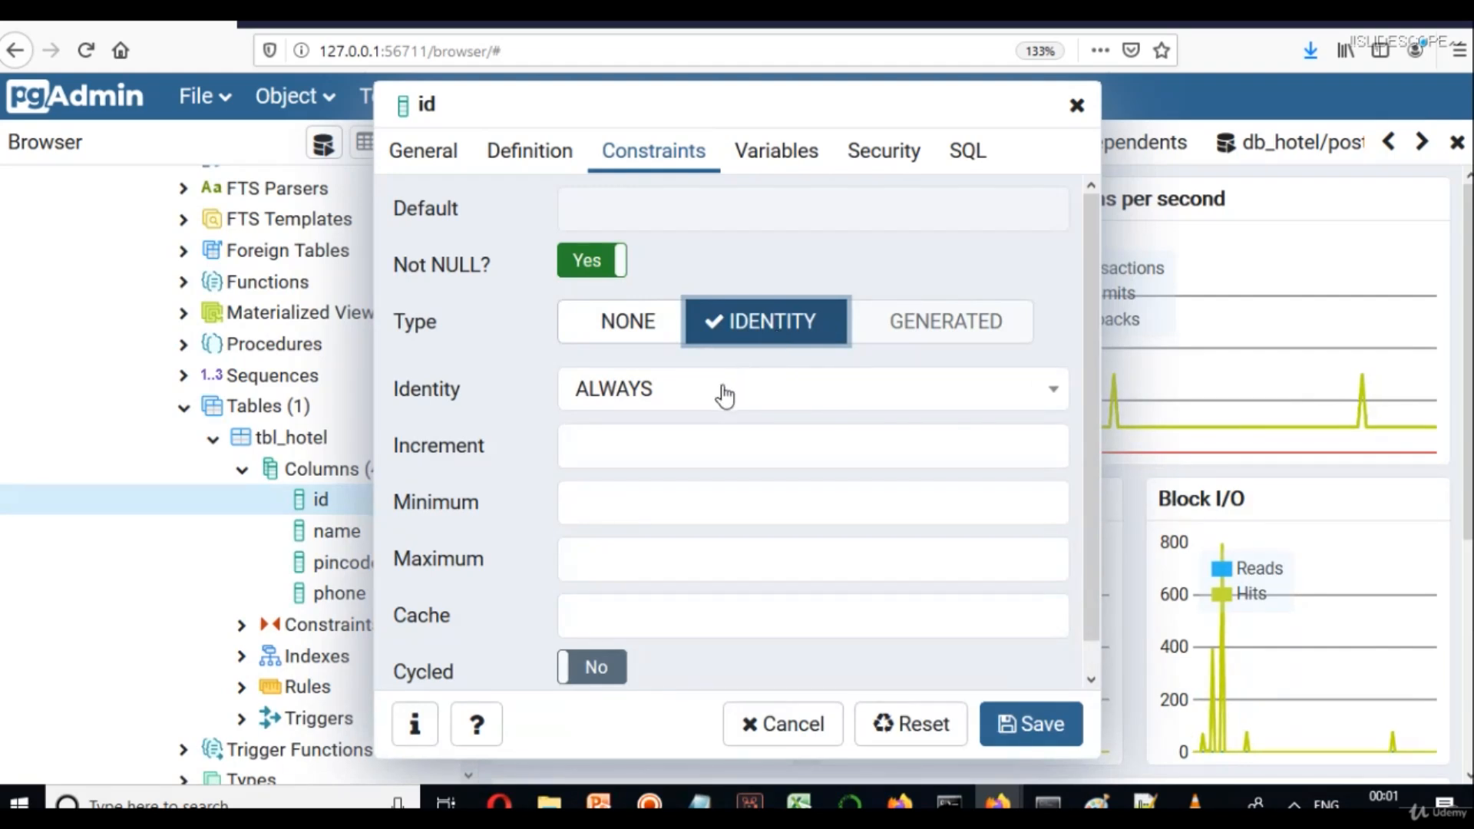
Enter identity Increment 1, Minimum 1 and Maximum 10 for the id column.
left_click(638, 452)
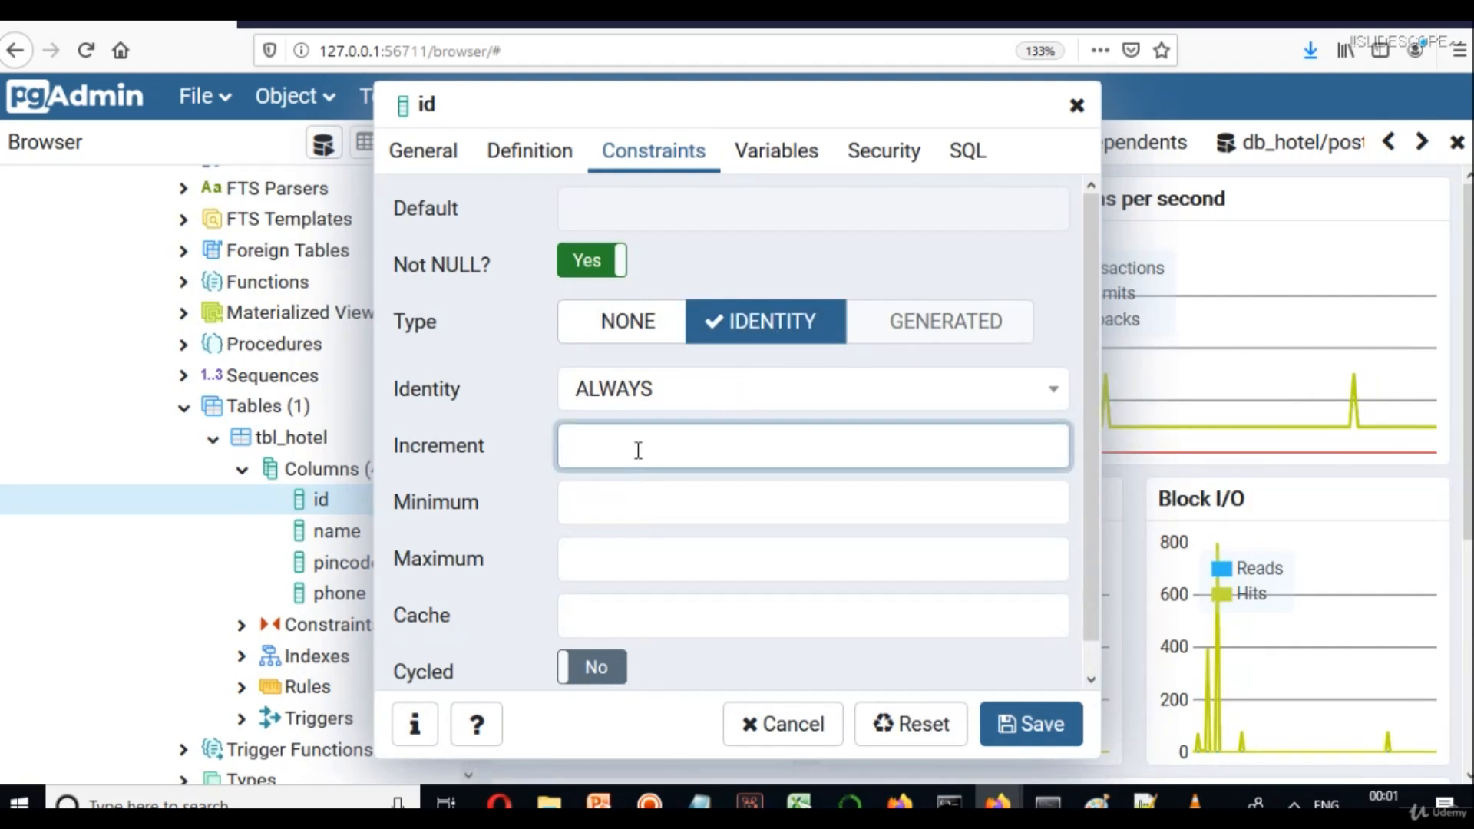
type("1")
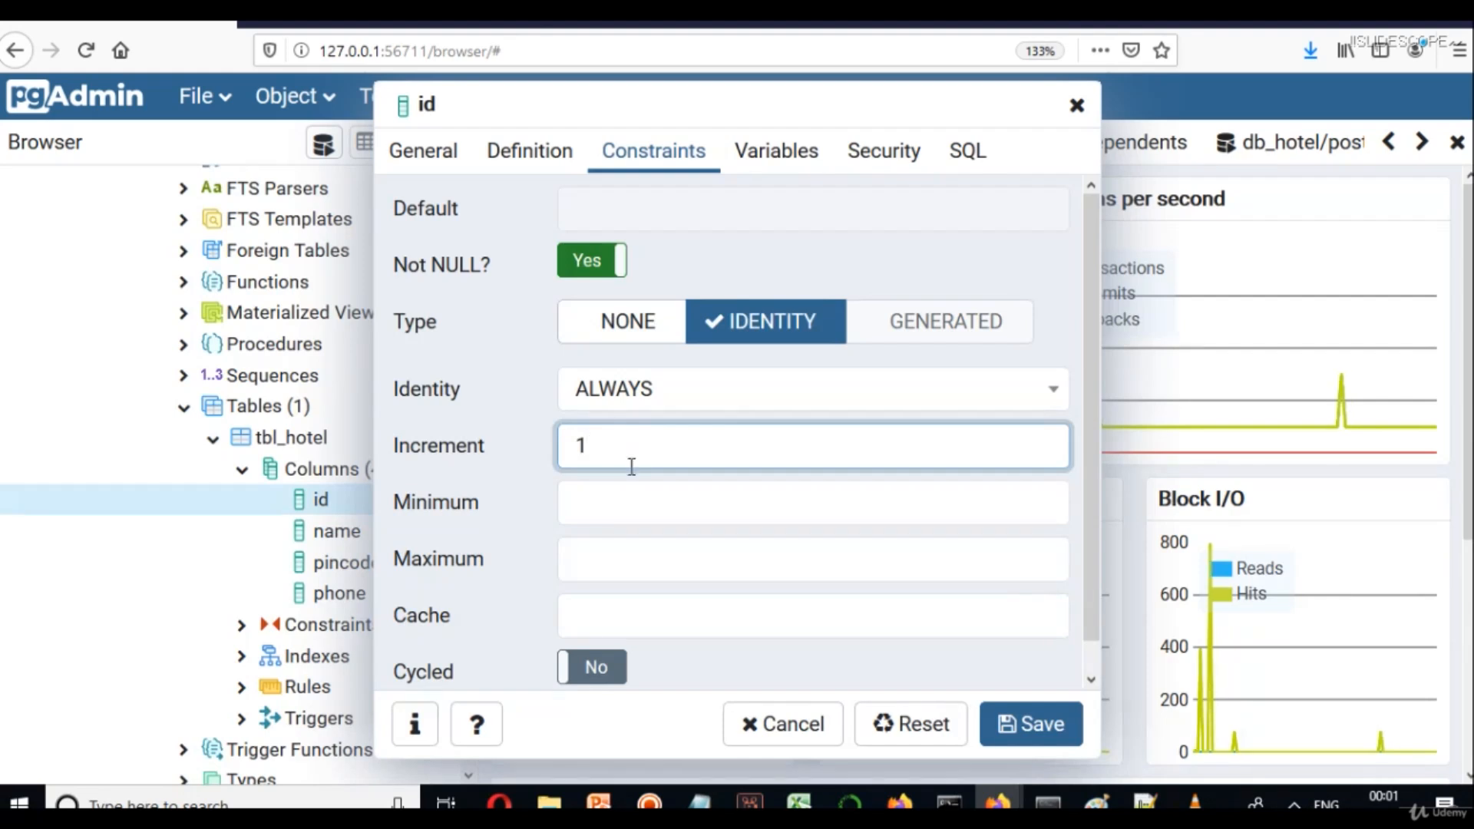
left_click(624, 488)
type("12")
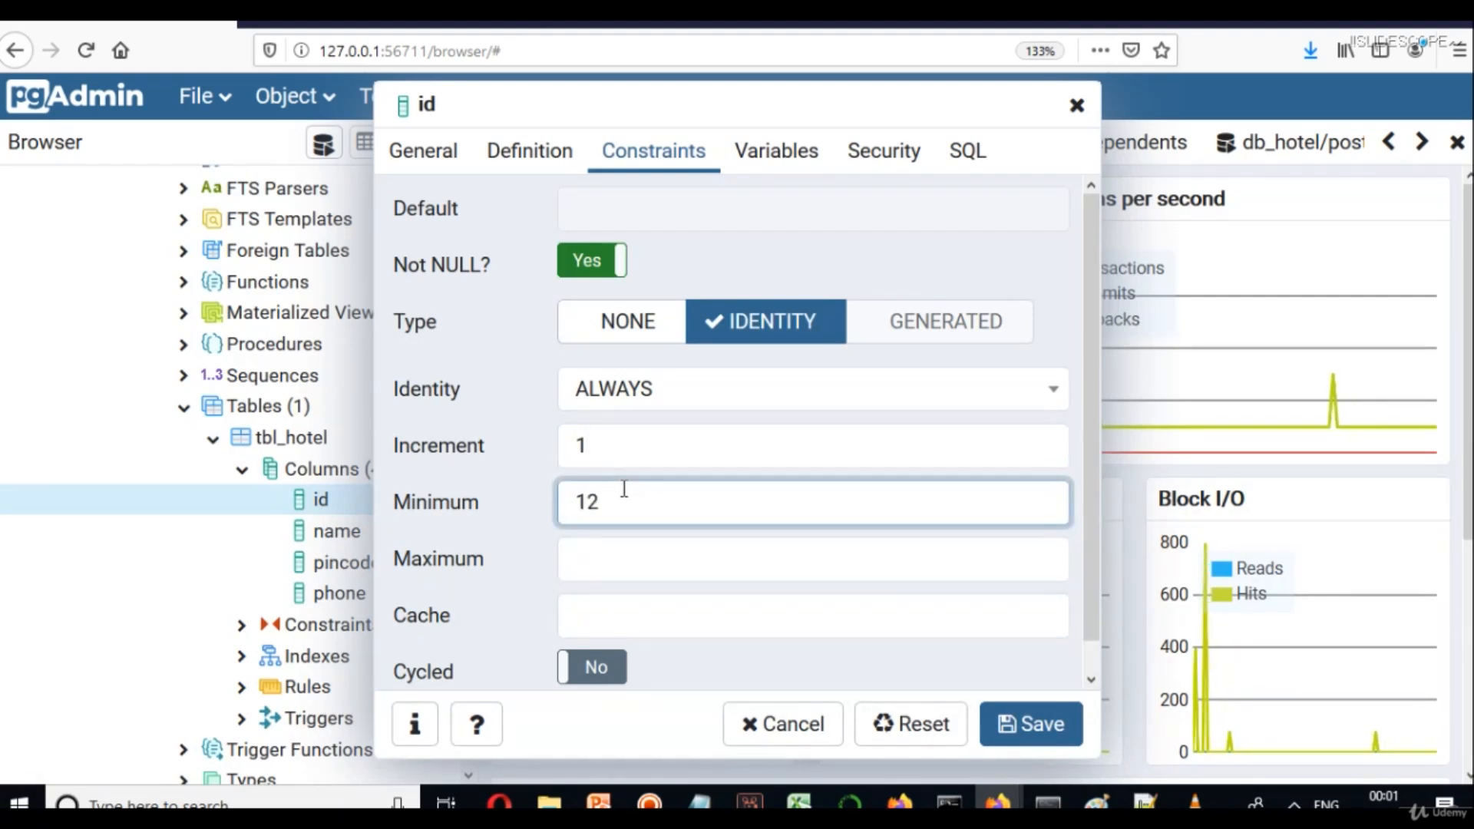
key("BackSpace")
key("Tab")
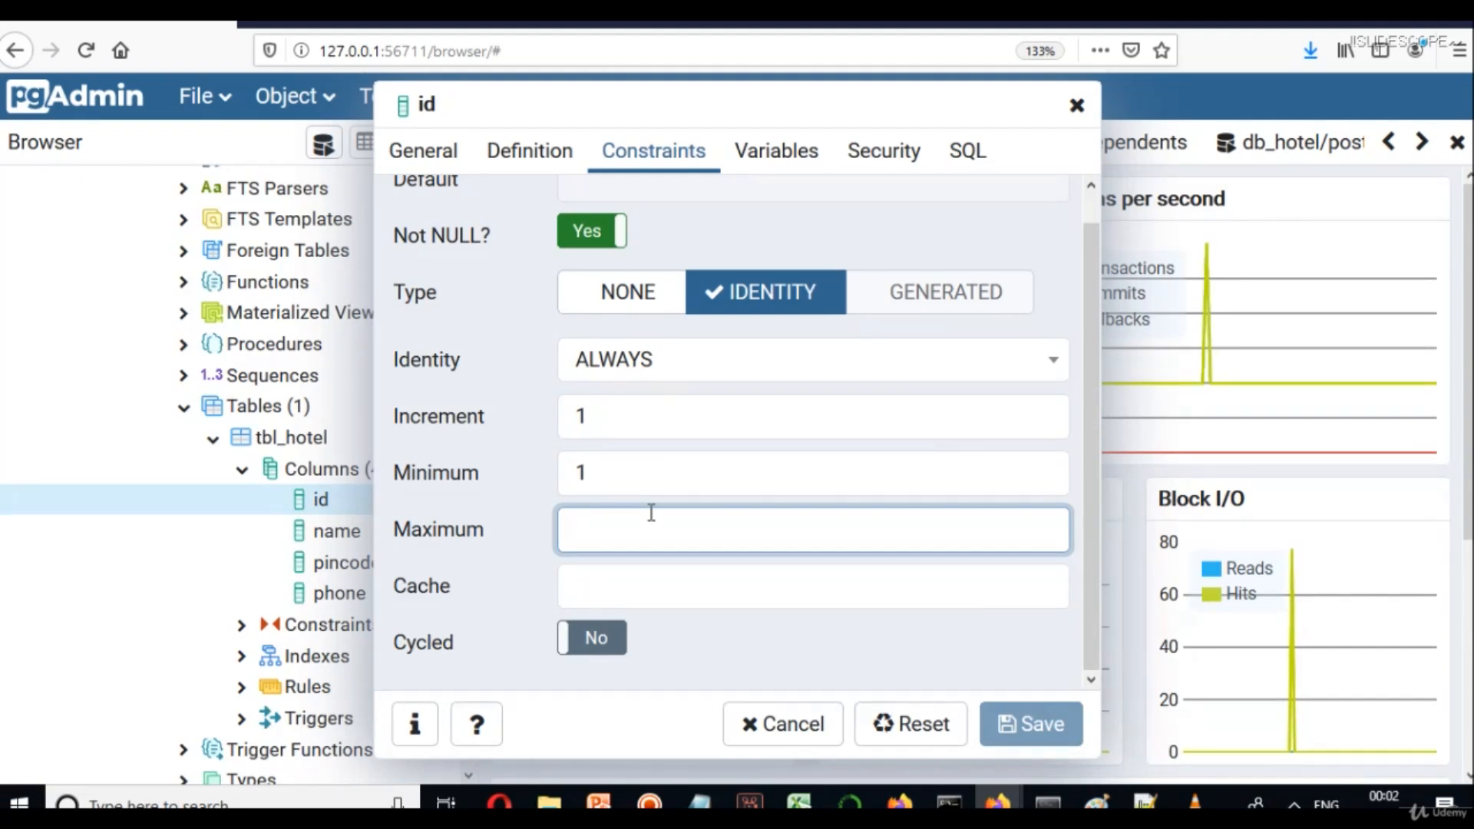
type("10")
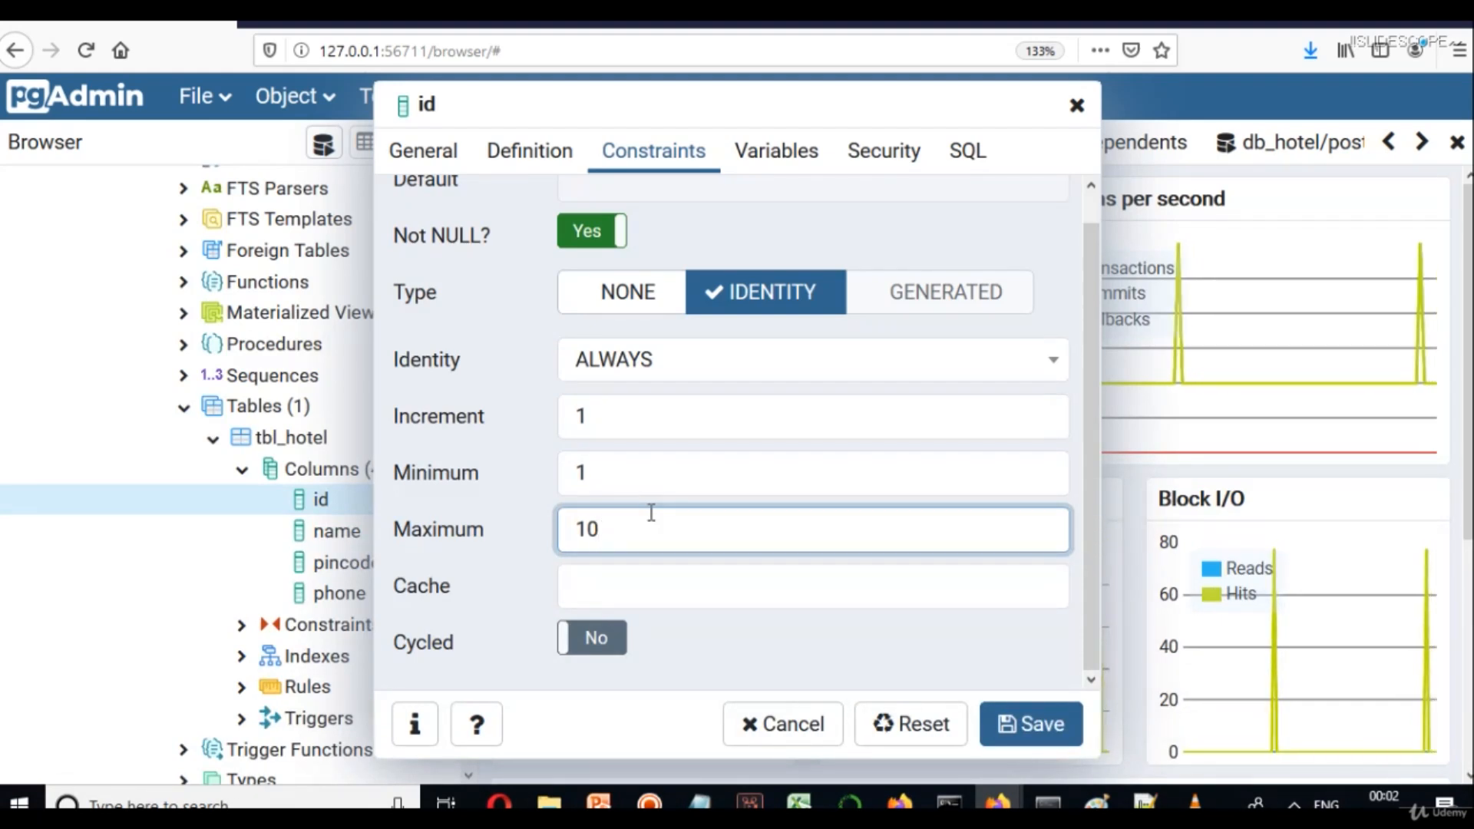
key("BackSpace")
type("00")
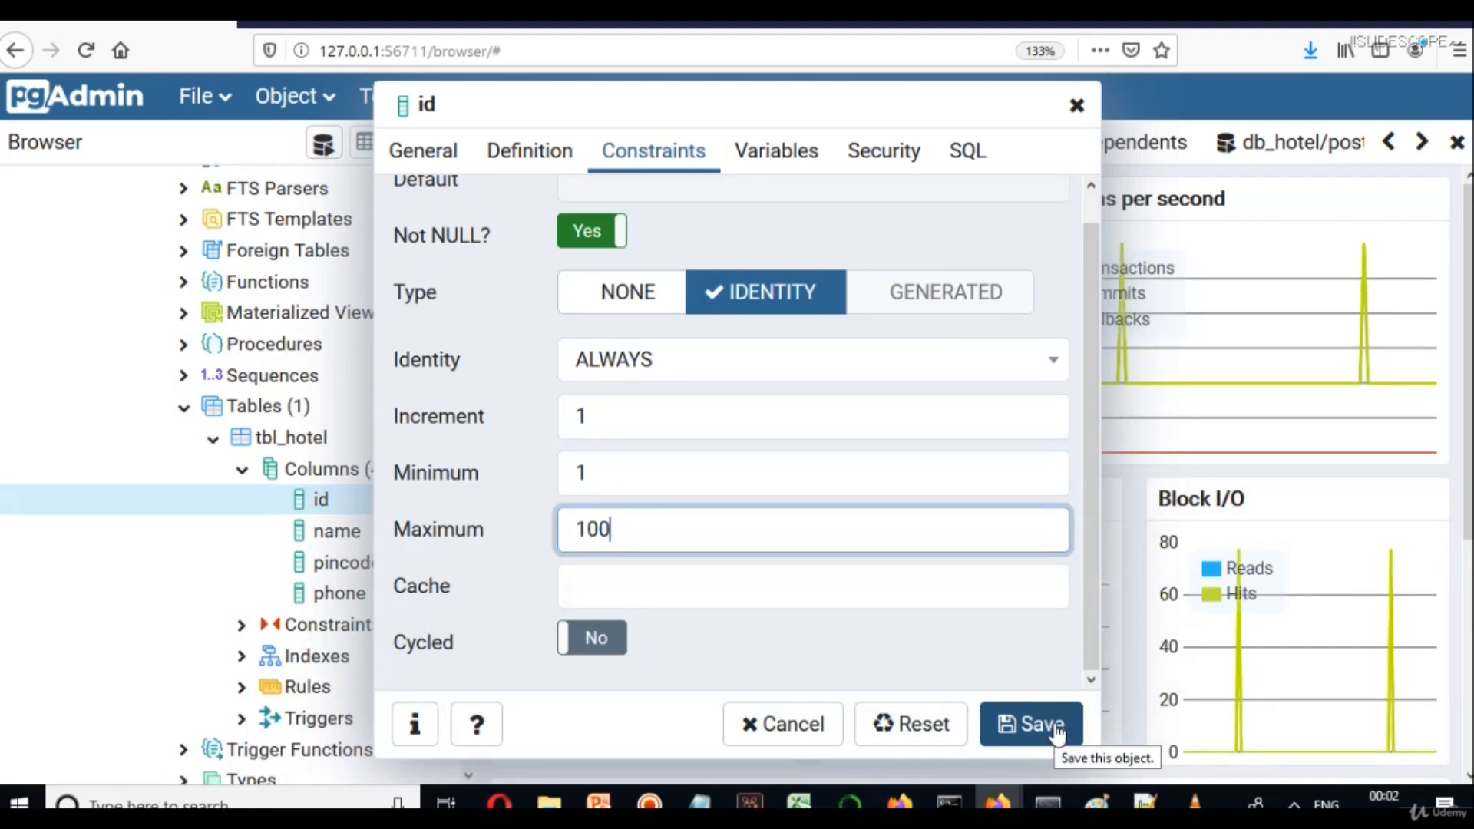
key("BackSpace")
key("BackSpace")
Save id as a NOT NULL ALWAYS identity with increment 1, minimum 1, maximum 10, cache 1.
type("0")
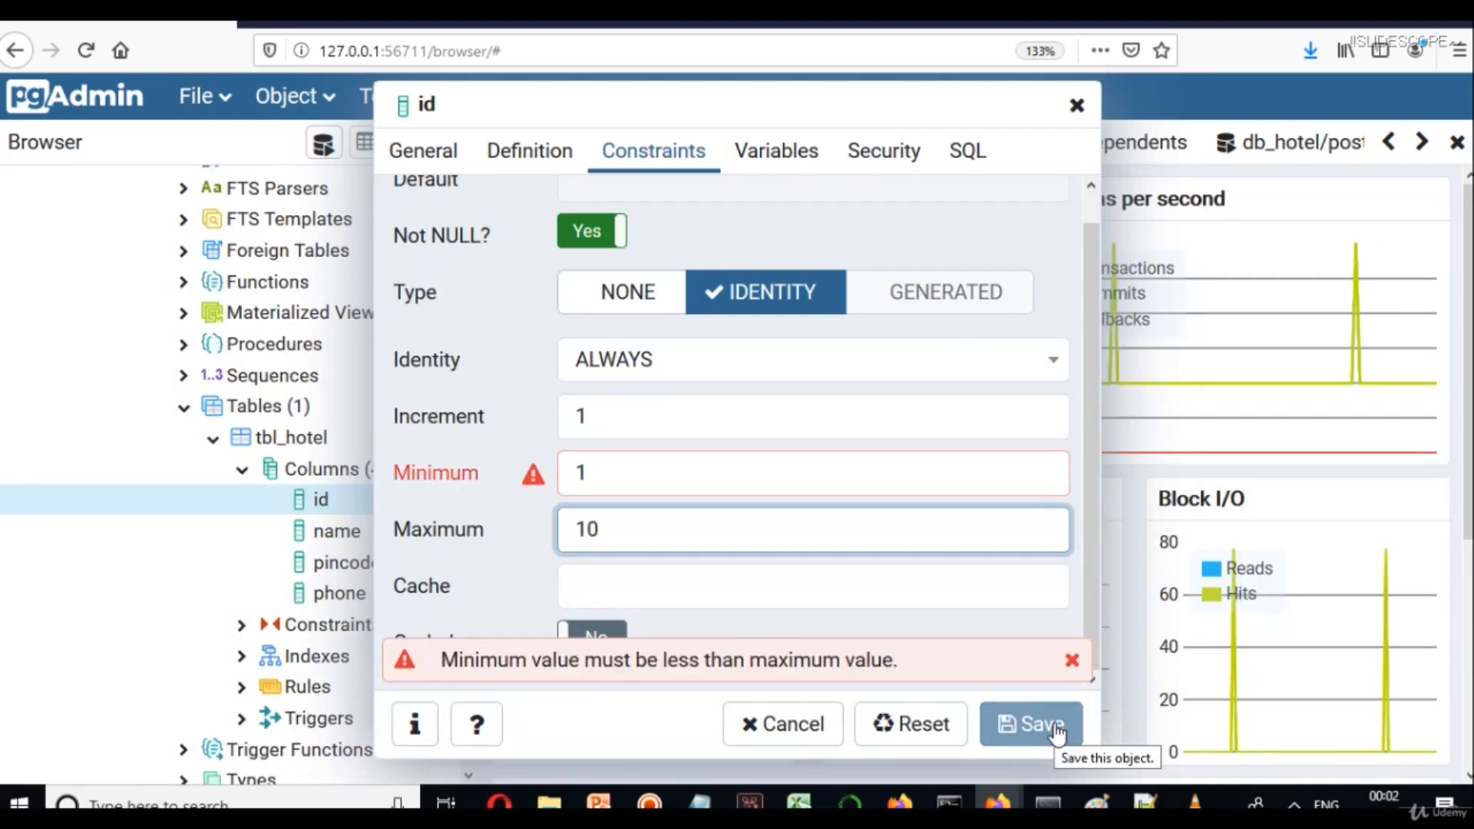
left_click(1031, 724)
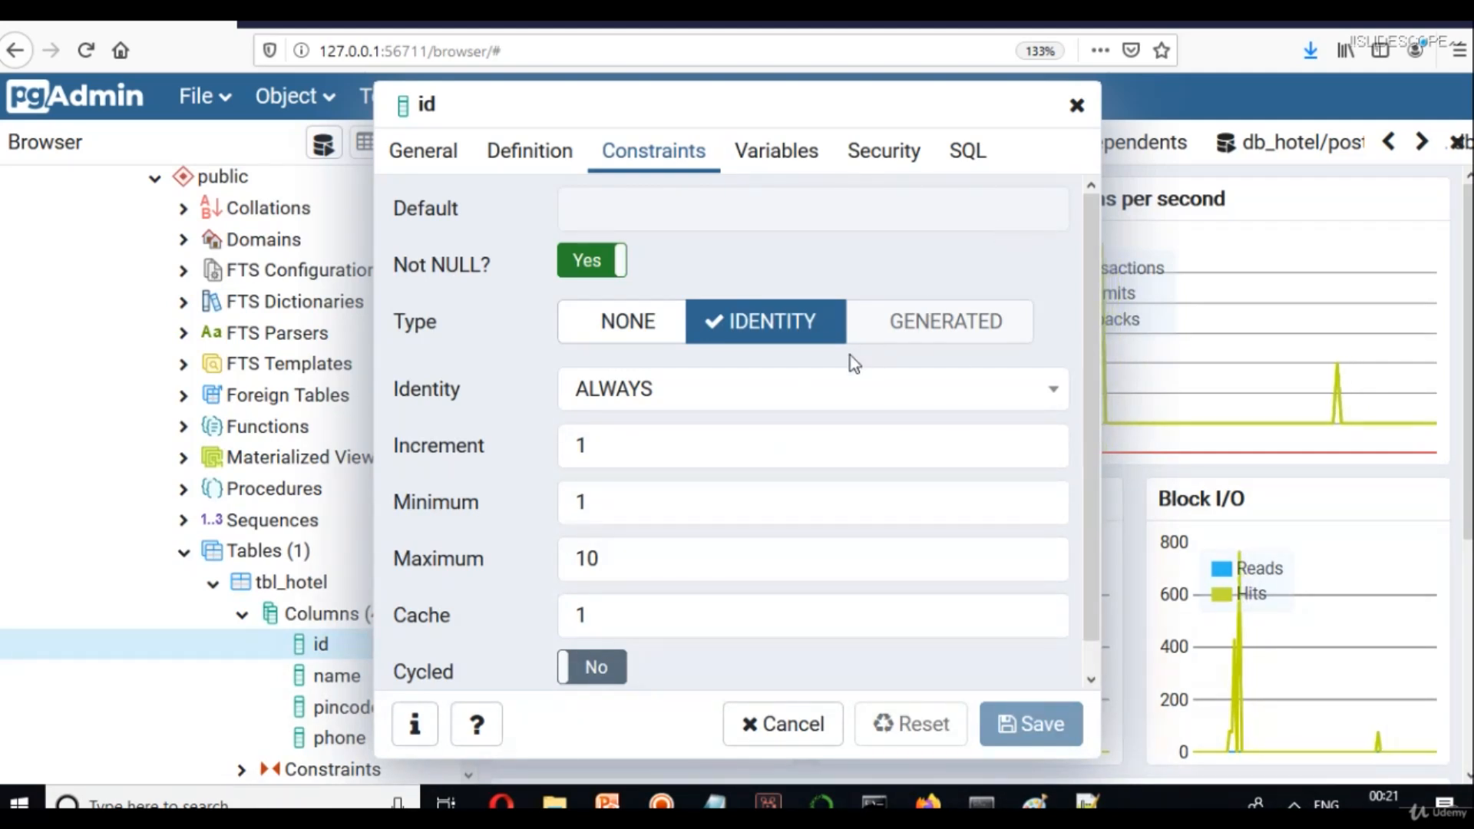
Review the ALWAYS and BY DEFAULT identity choices, then close the id column's properties.
left_click(850, 396)
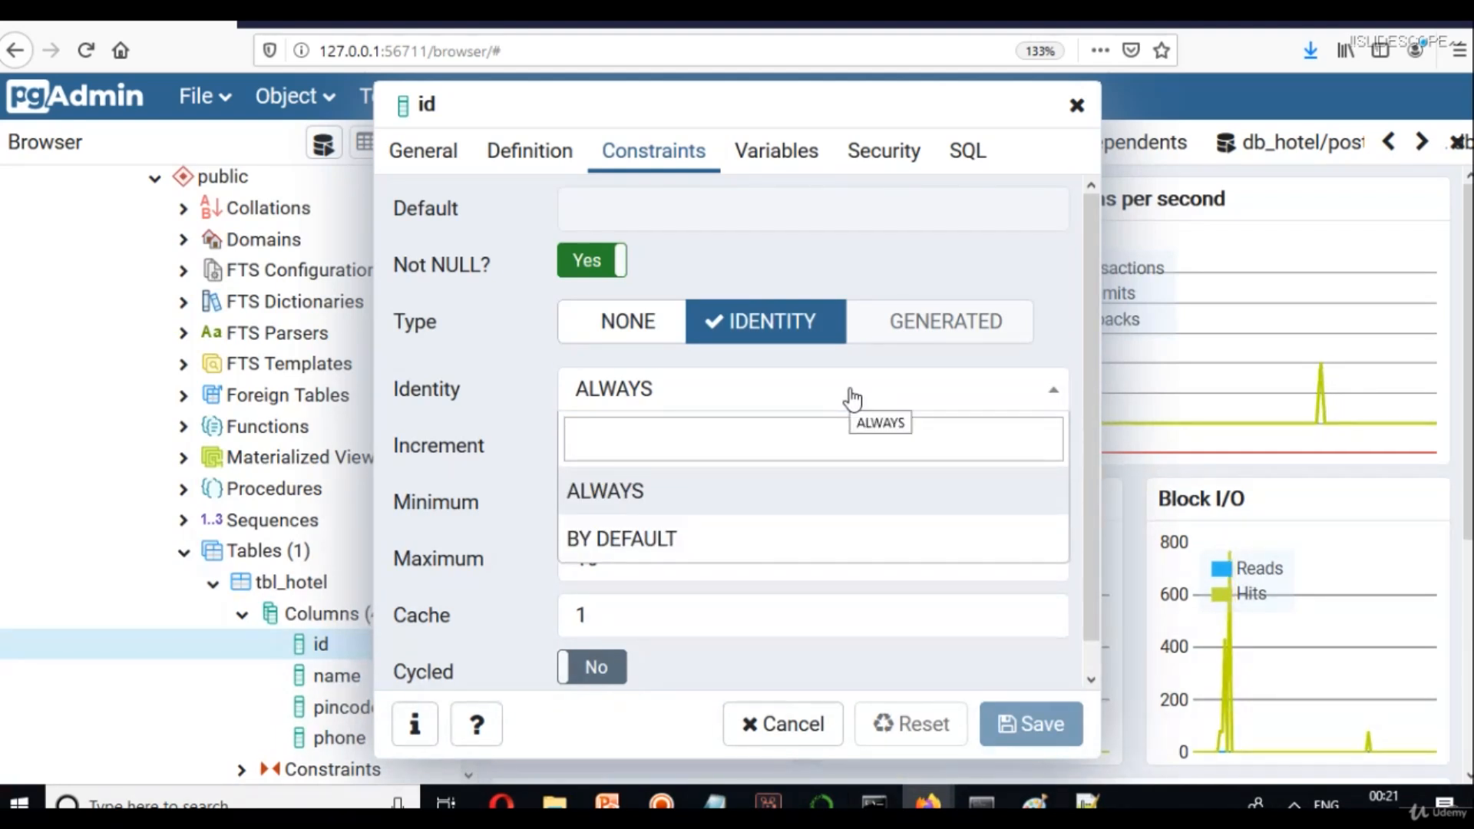
left_click(851, 398)
left_click(851, 398)
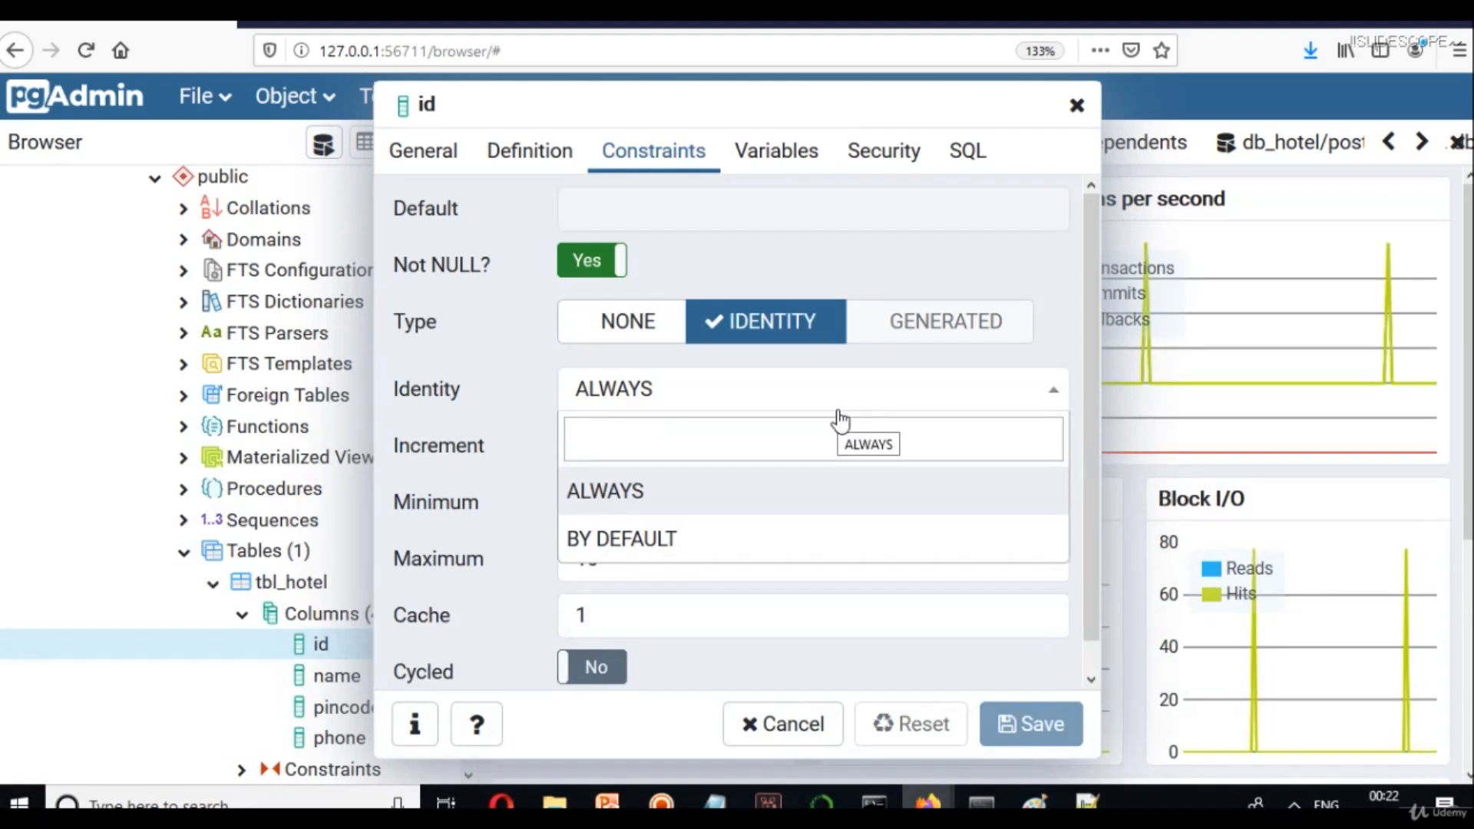
left_click(757, 728)
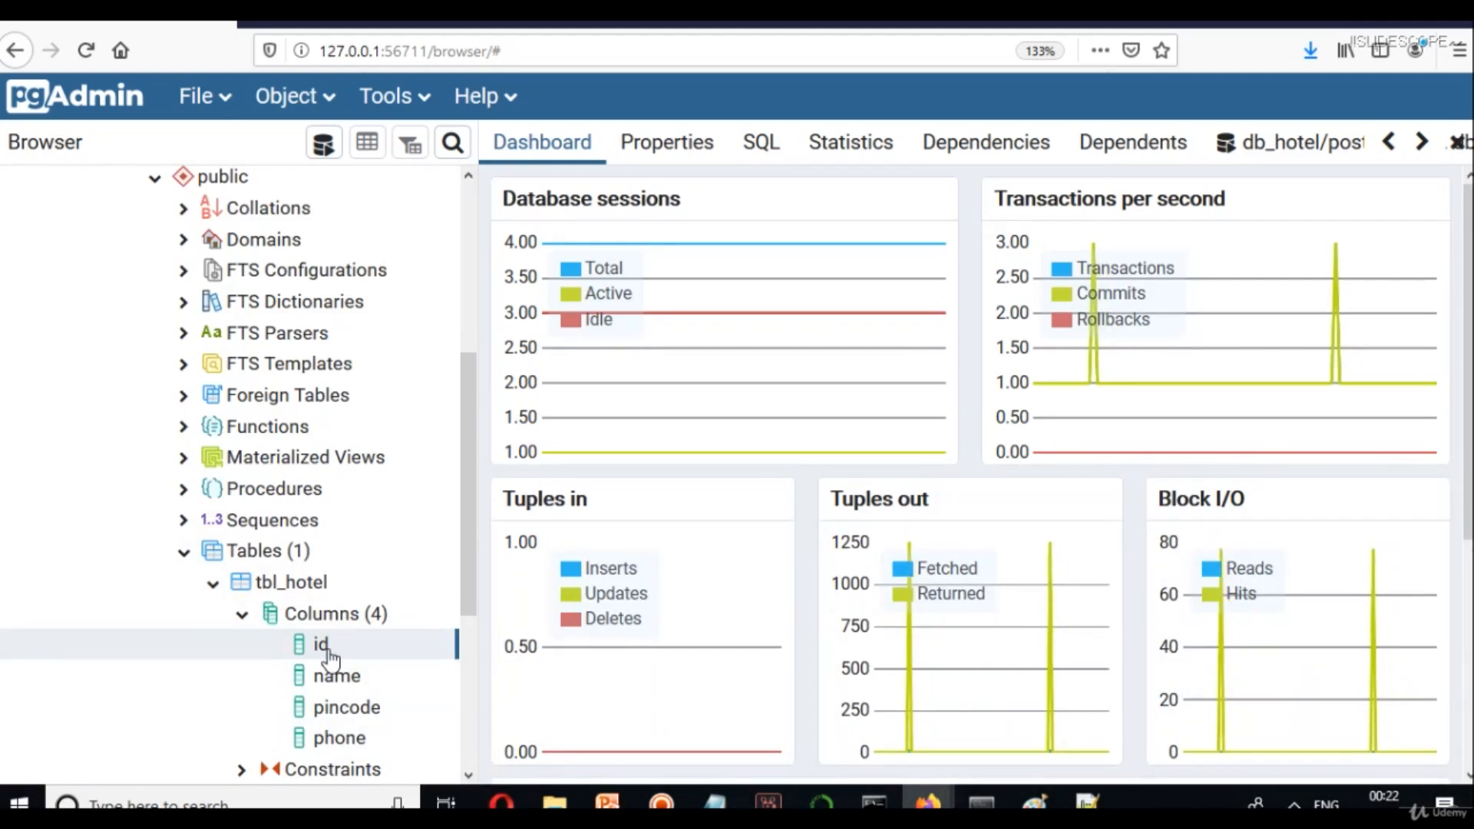
Reopen id's Constraints settings and switch Identity to BY DEFAULT, then back to ALWAYS.
right_click(329, 654)
left_click(378, 631)
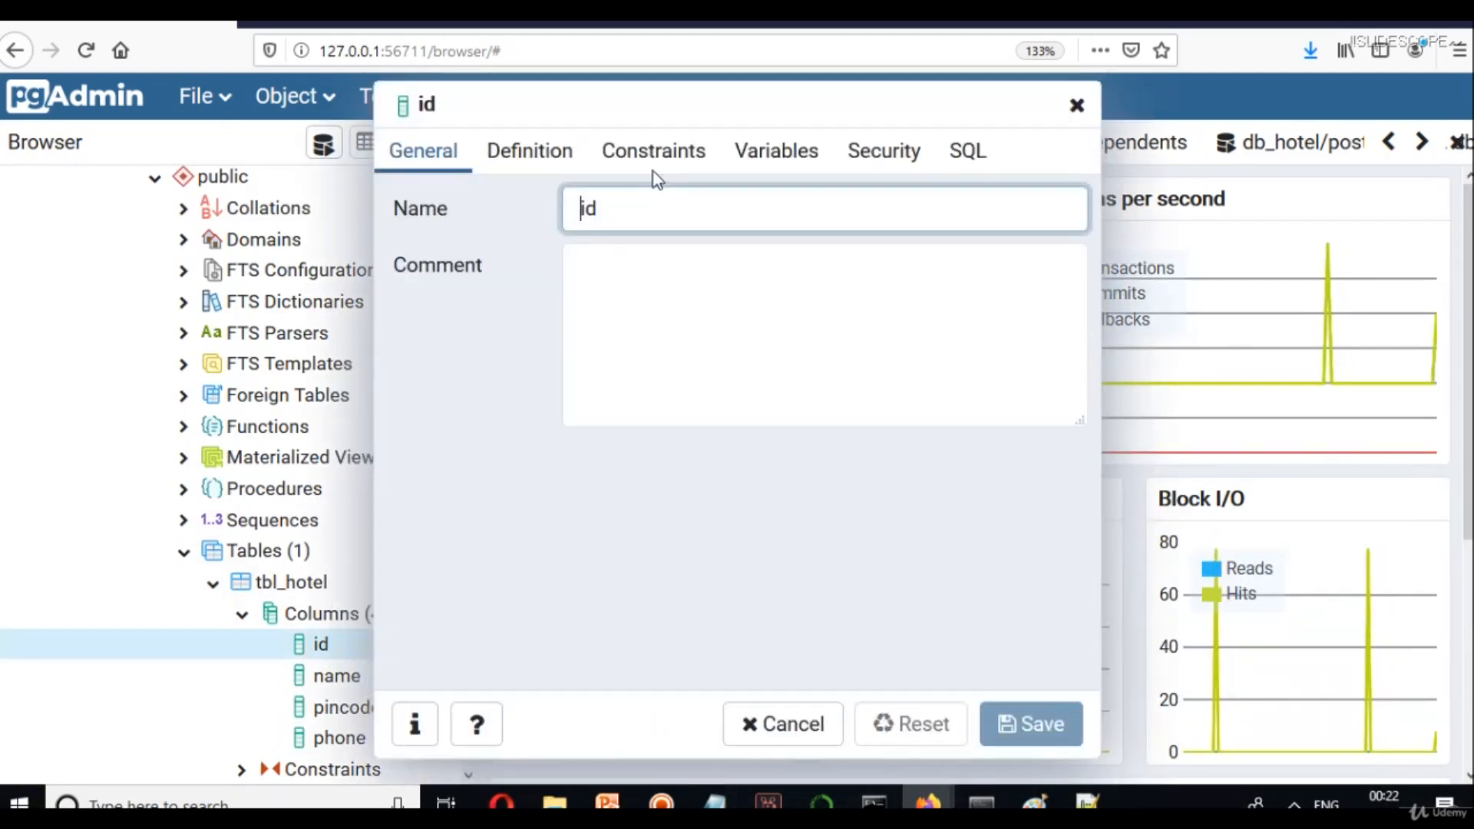
left_click(649, 157)
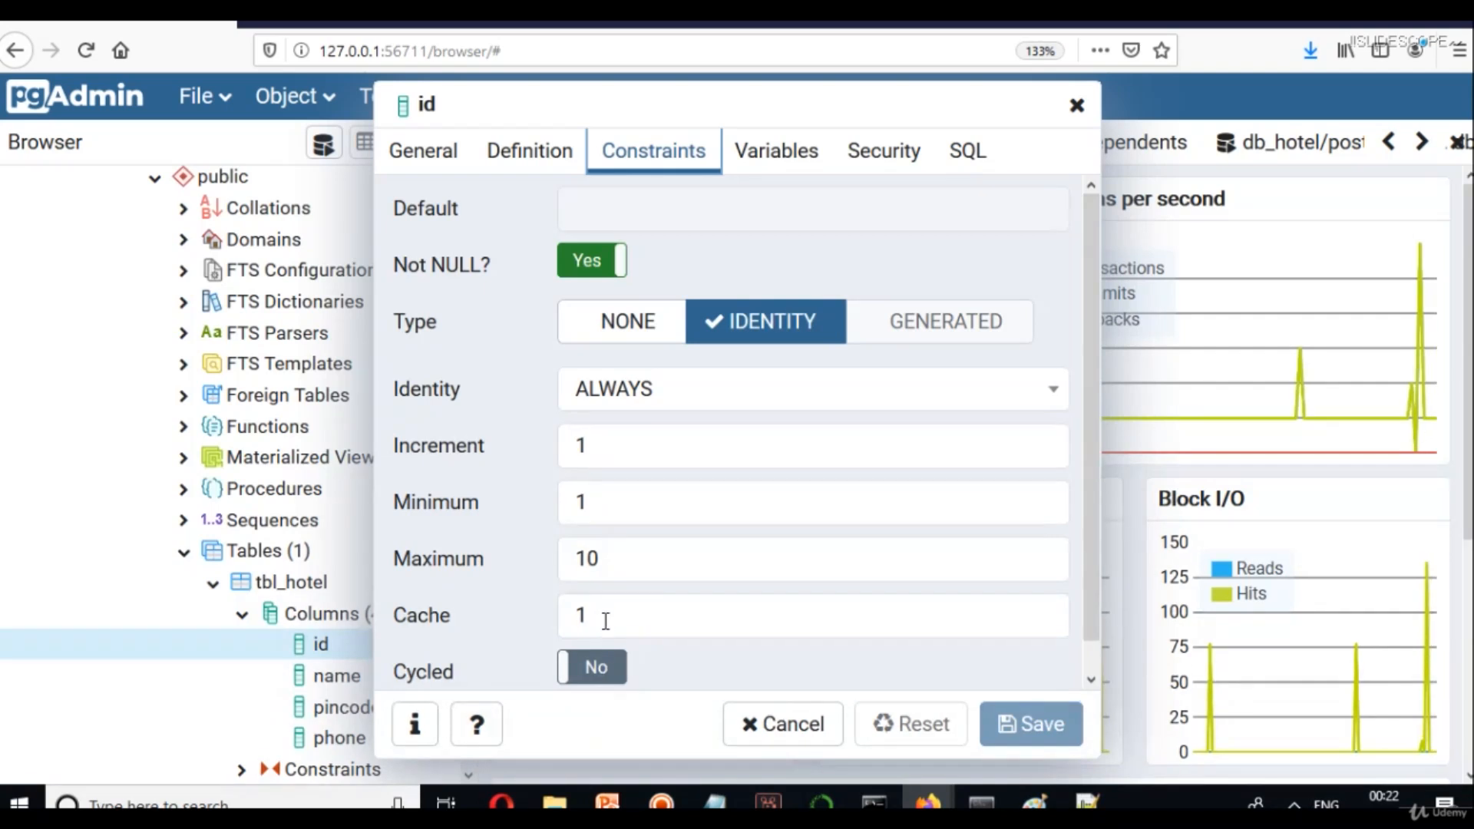
left_click(700, 401)
left_click(701, 535)
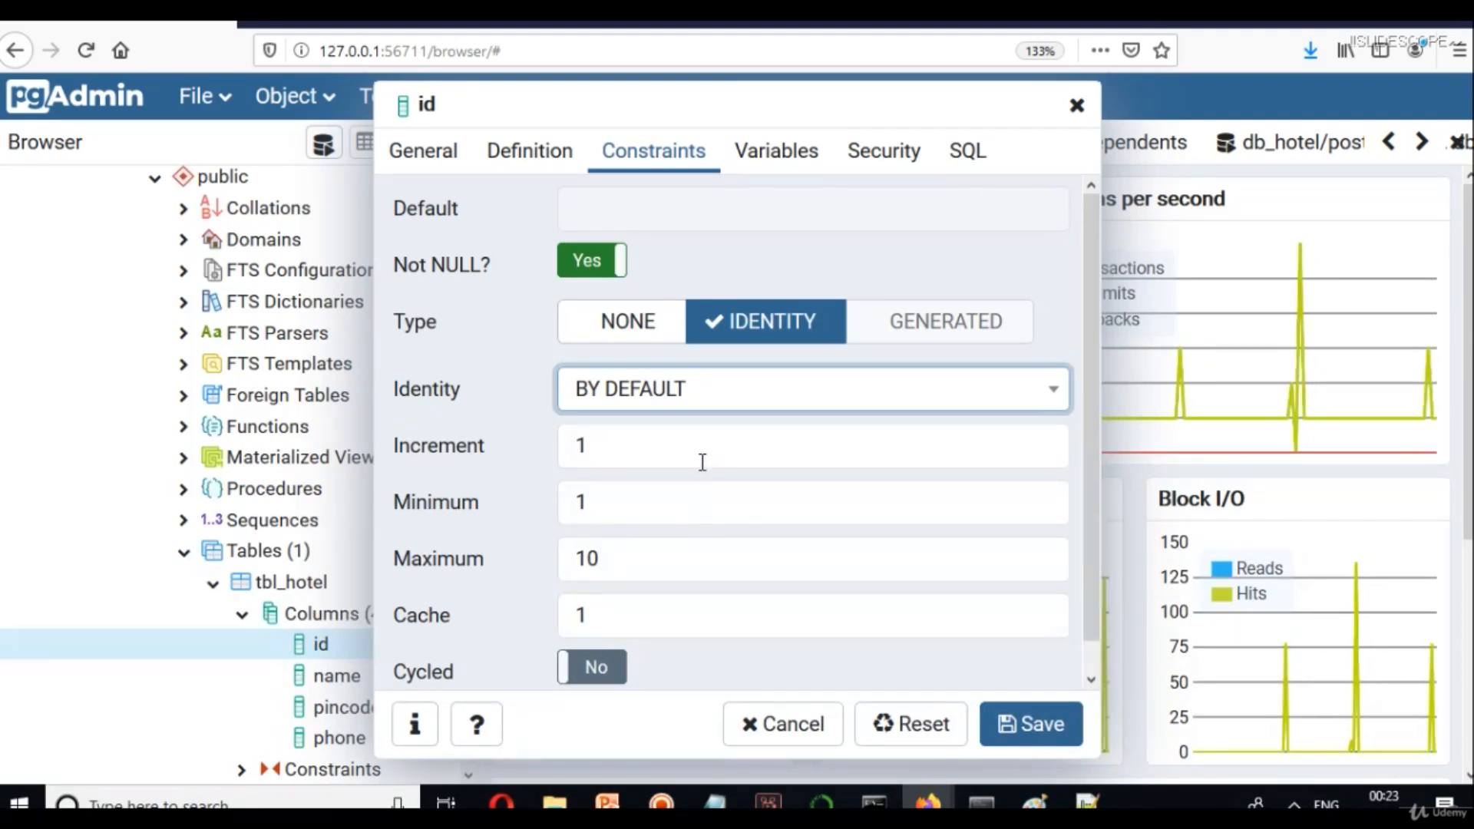
left_click(699, 401)
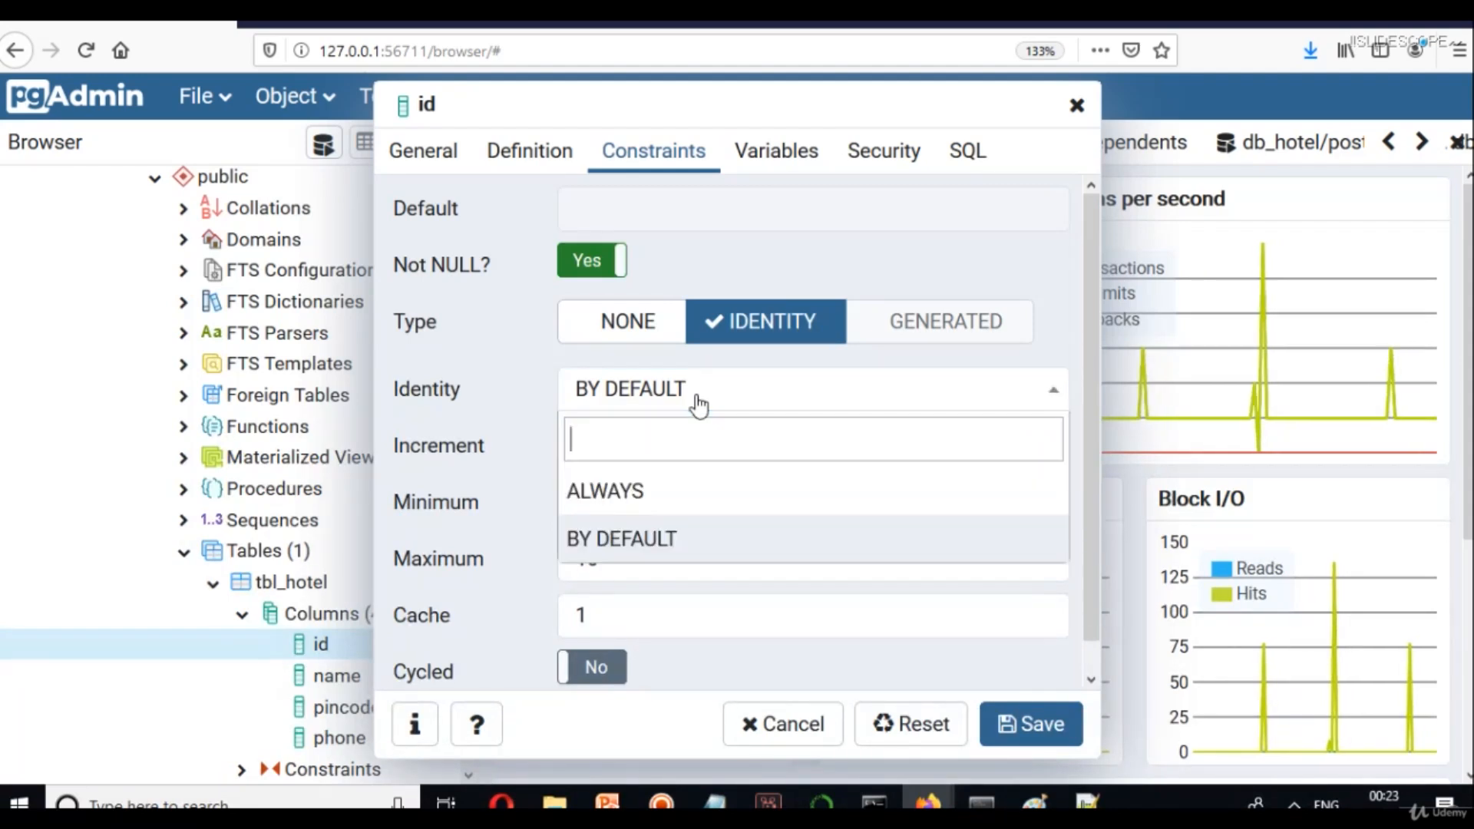
left_click(708, 489)
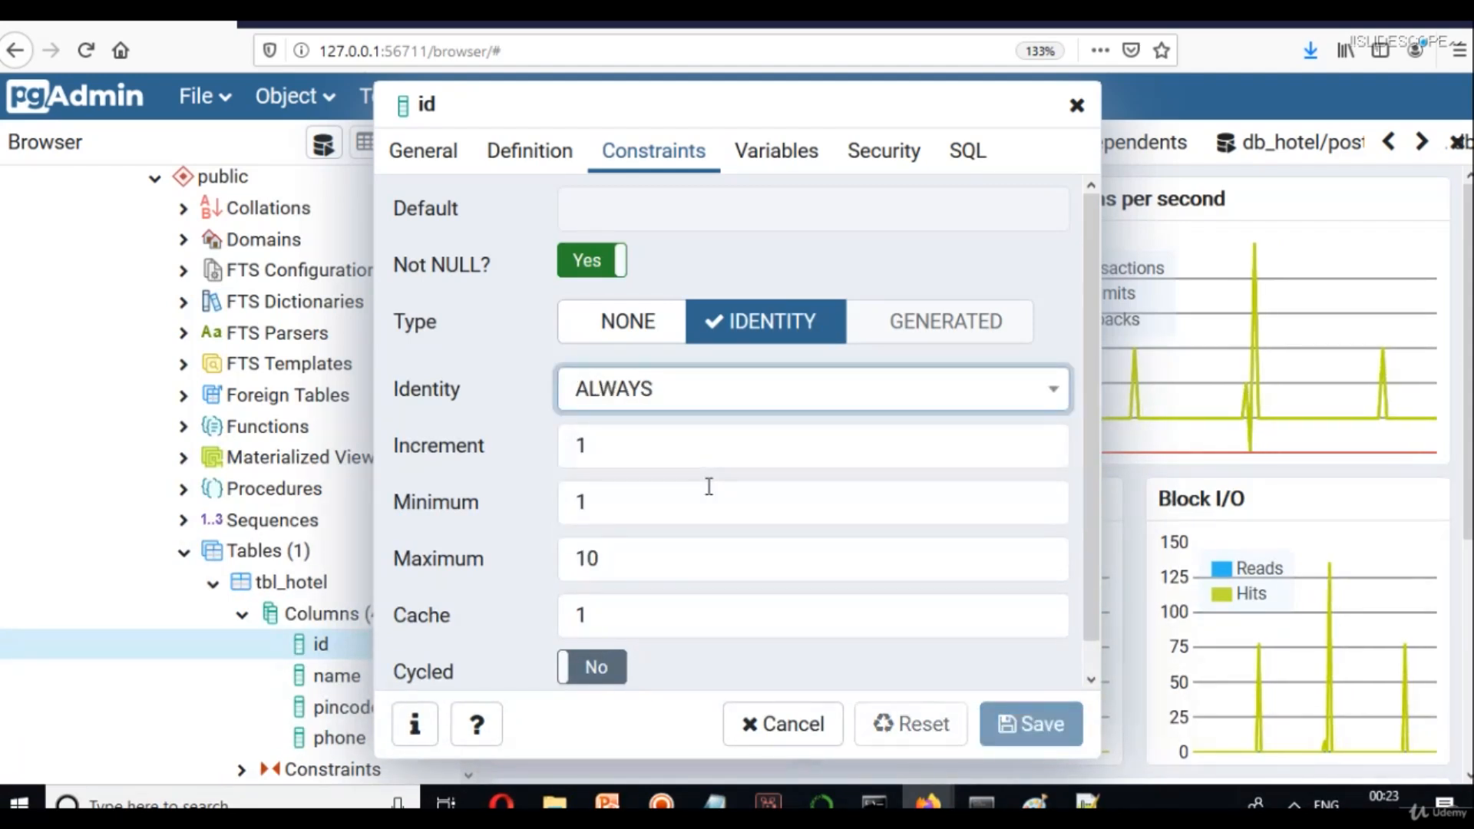